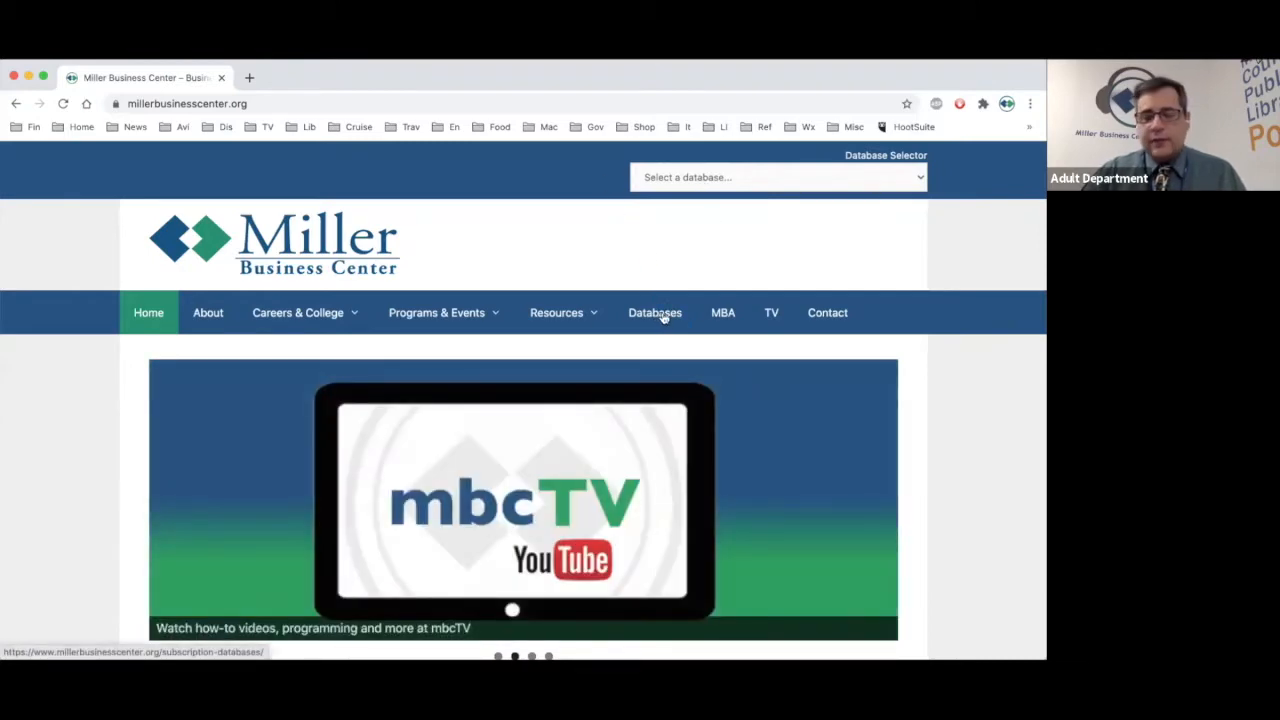
Pick ReferenceUSA from the Miller Business Center database selector dropdown.
click(761, 178)
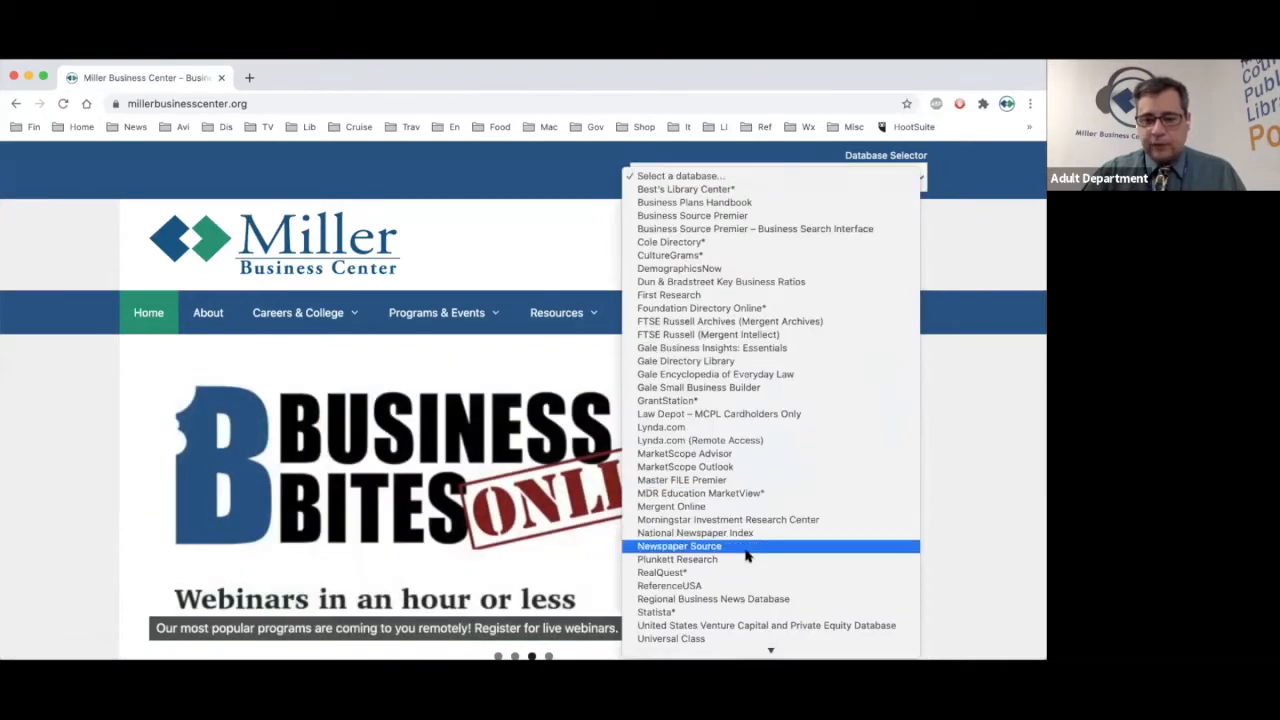
click(741, 586)
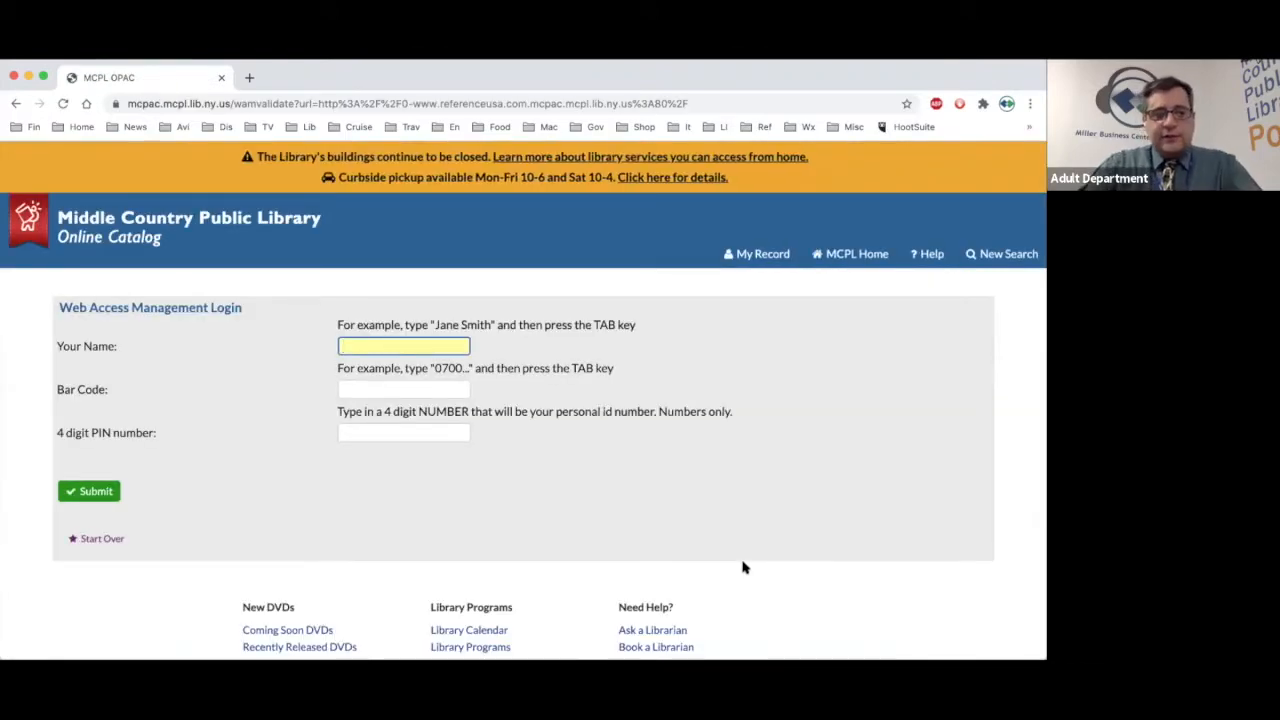
Log in with the cardholder's name, library bar code and 4-digit PIN.
text(divinceno)
key(BackSpace)
text(zo)
key(Tab)
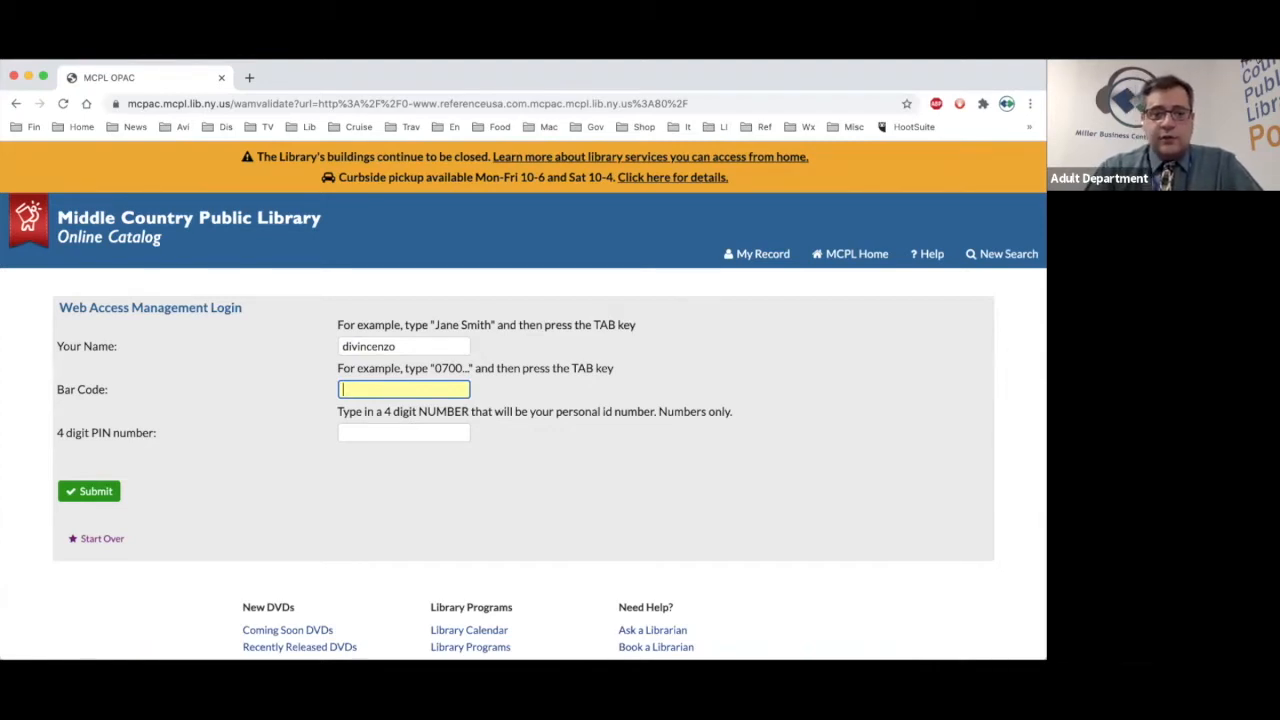
text(••••••)
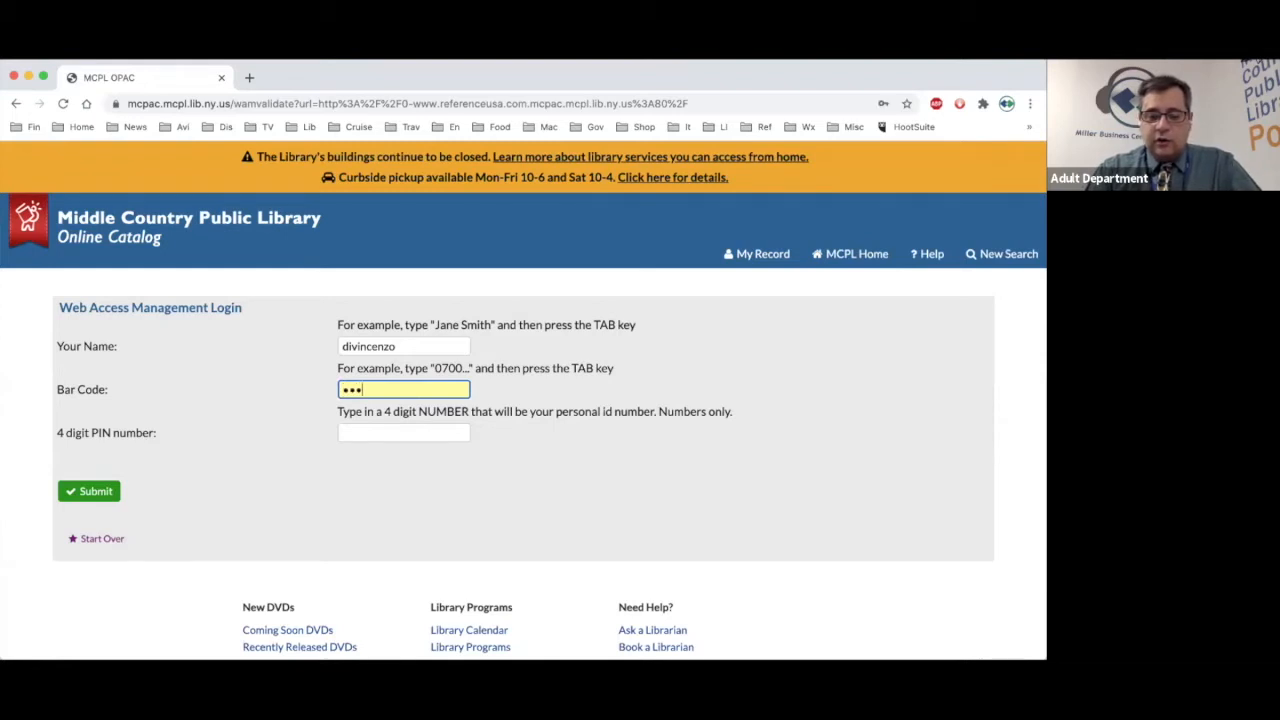
key(Tab)
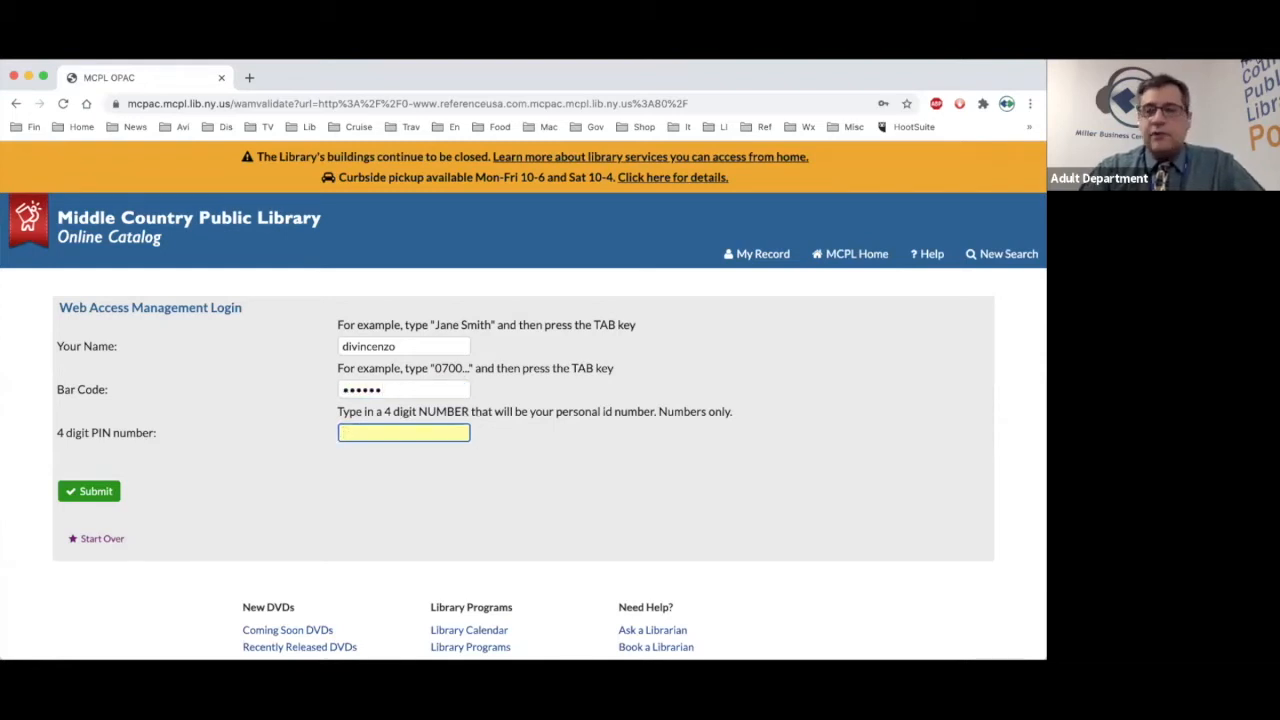
text(••••)
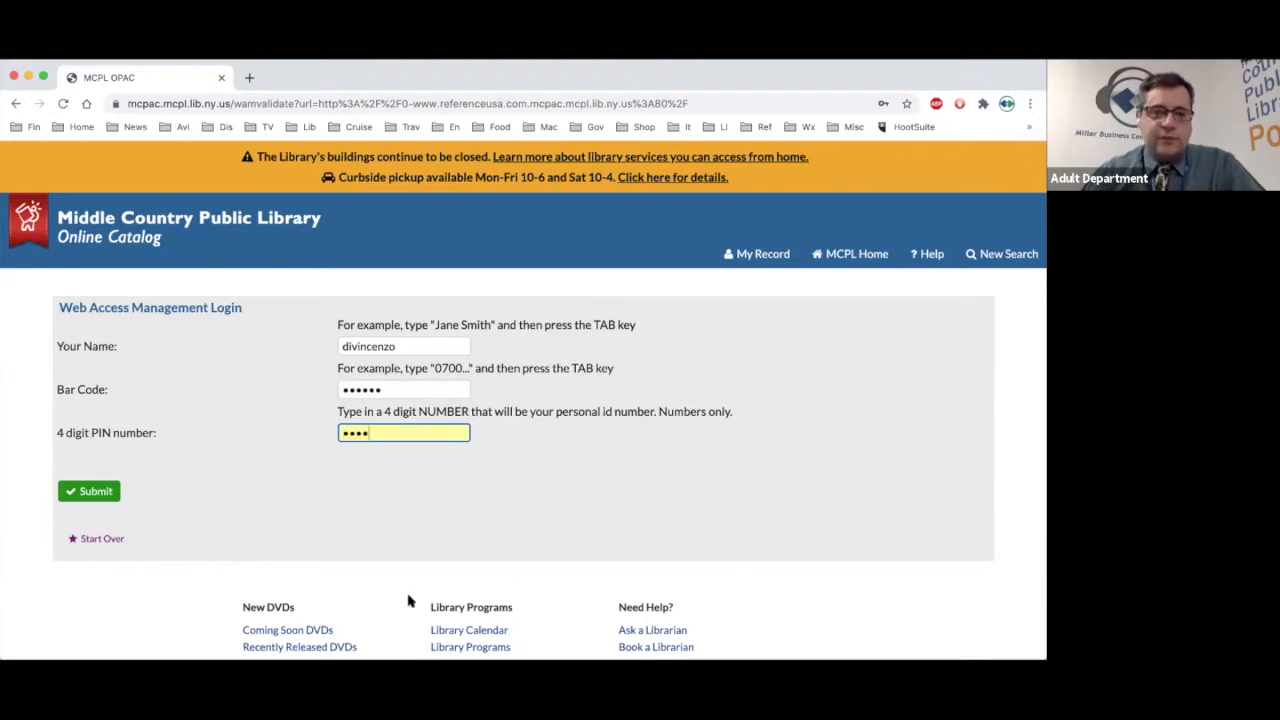
click(88, 492)
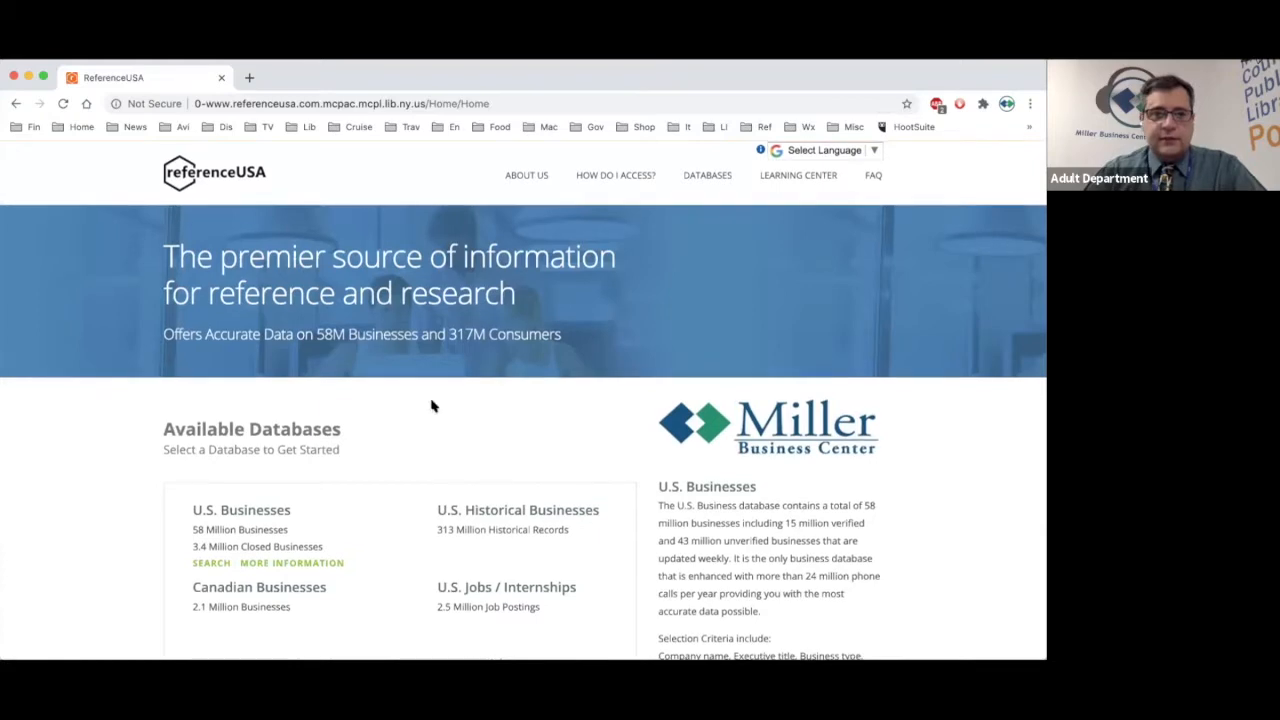
scroll(436, 402, down, 2)
scroll(438, 401, down, 7)
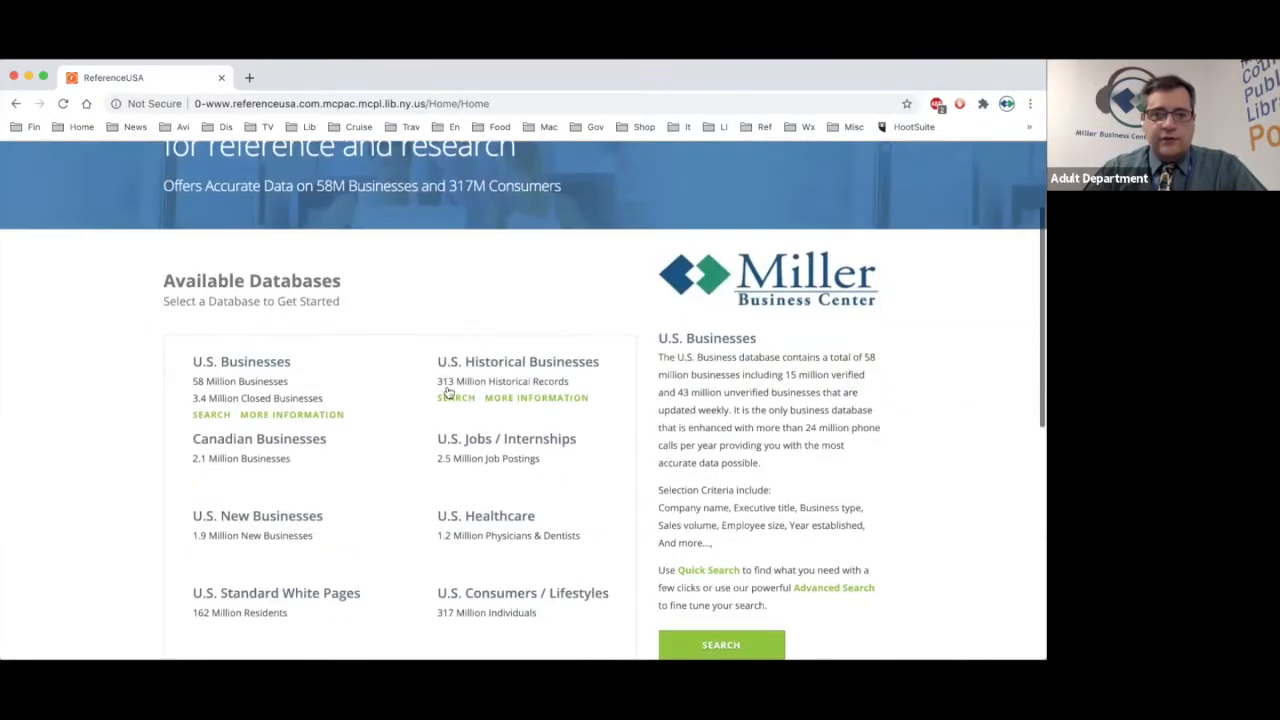
scroll(74, 537, up, 1)
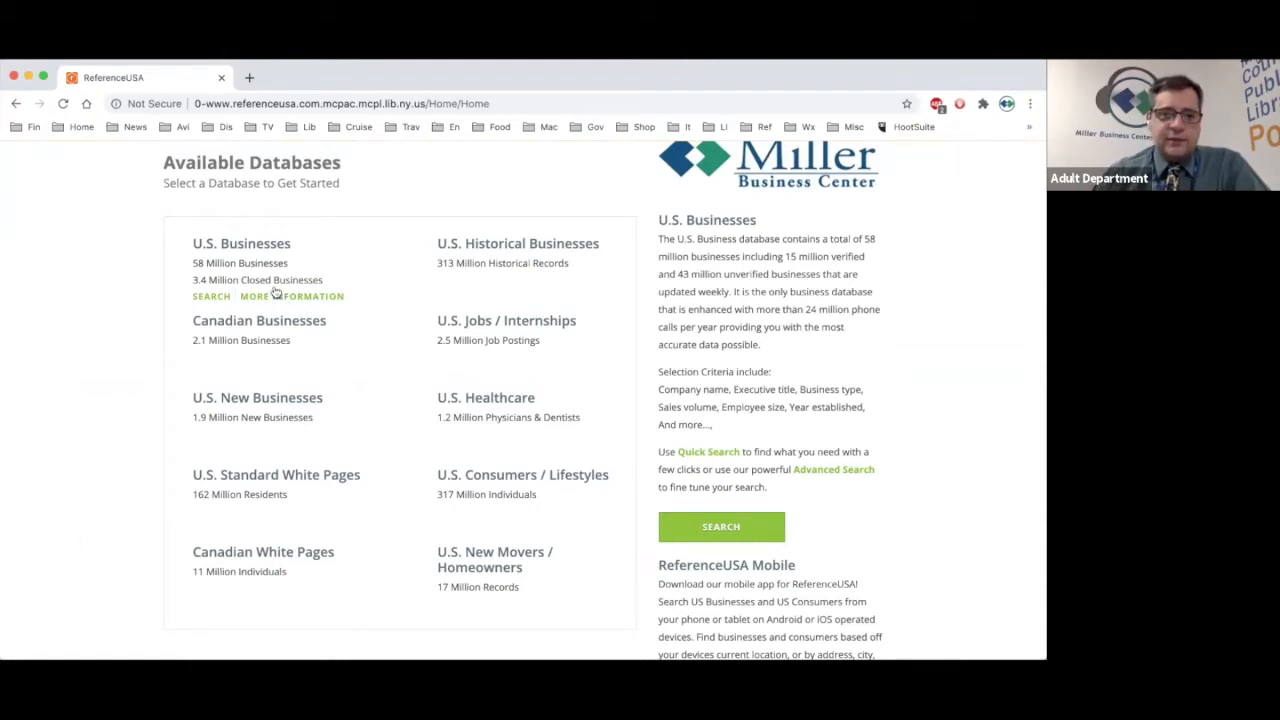
scroll(275, 292, up, 1)
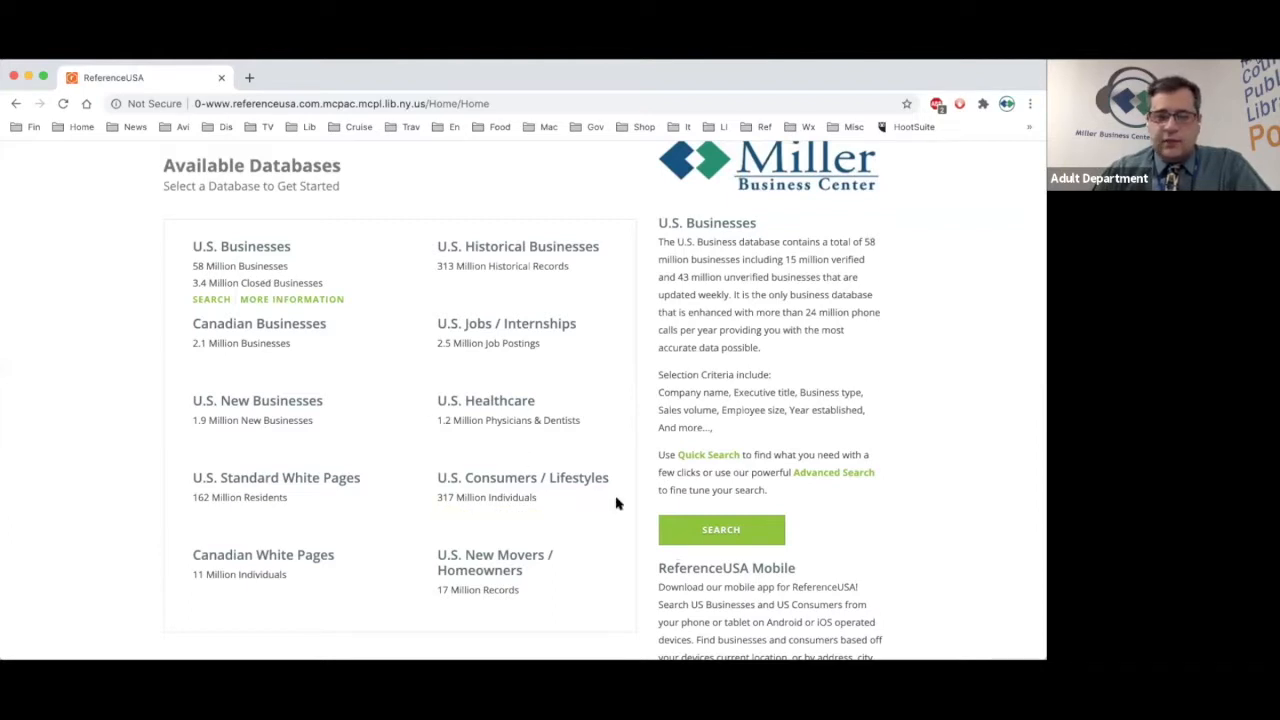
mouse_move(611, 505)
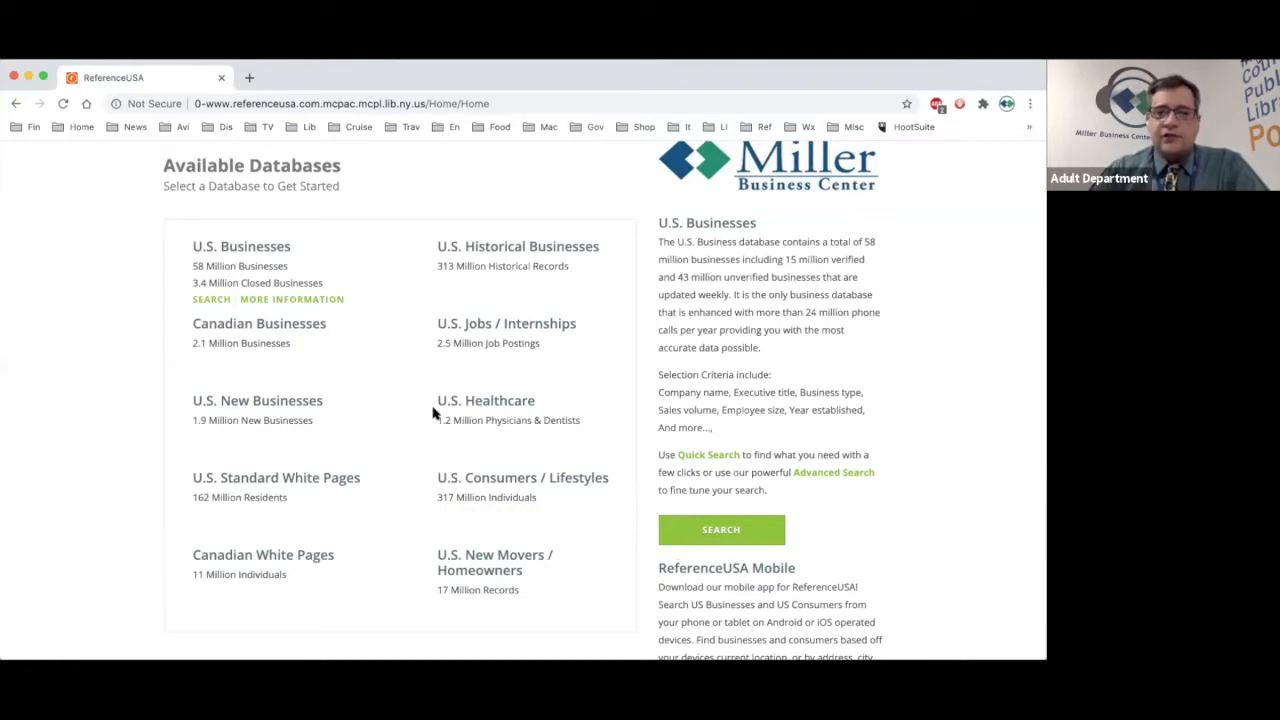
mouse_move(455, 430)
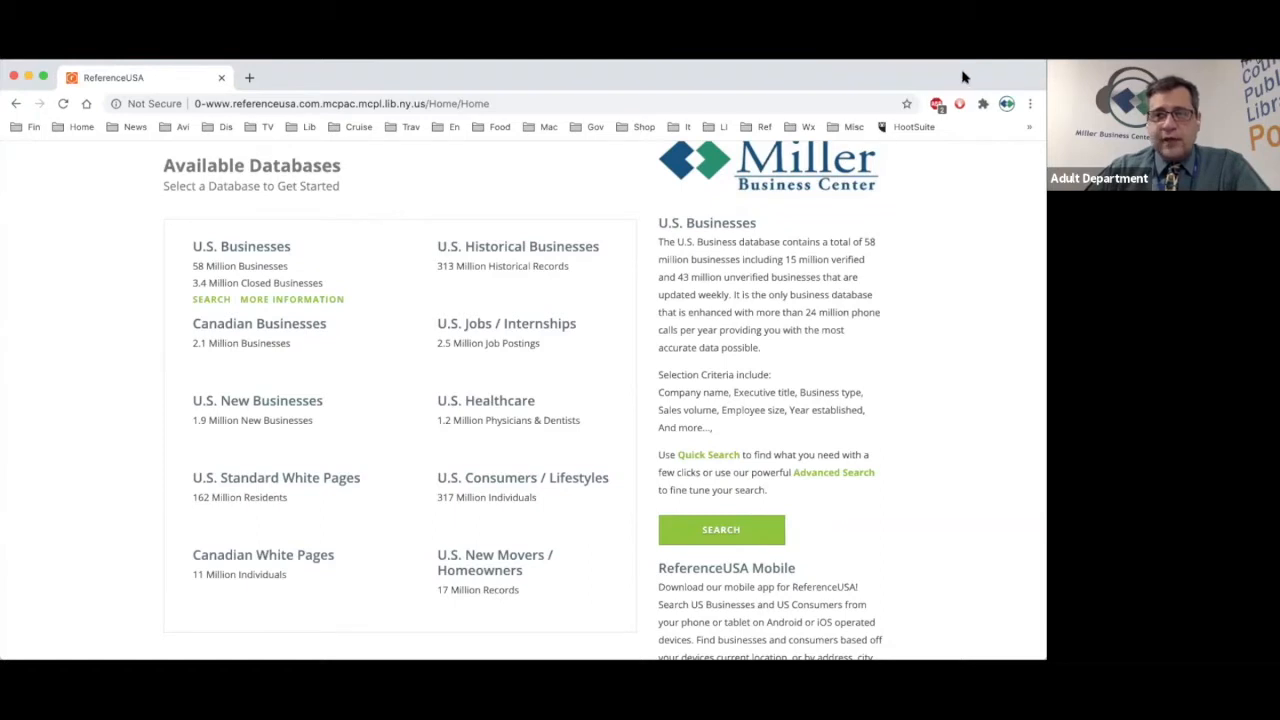
Enter the U.S. Businesses database and switch to its Advanced Search.
click(252, 251)
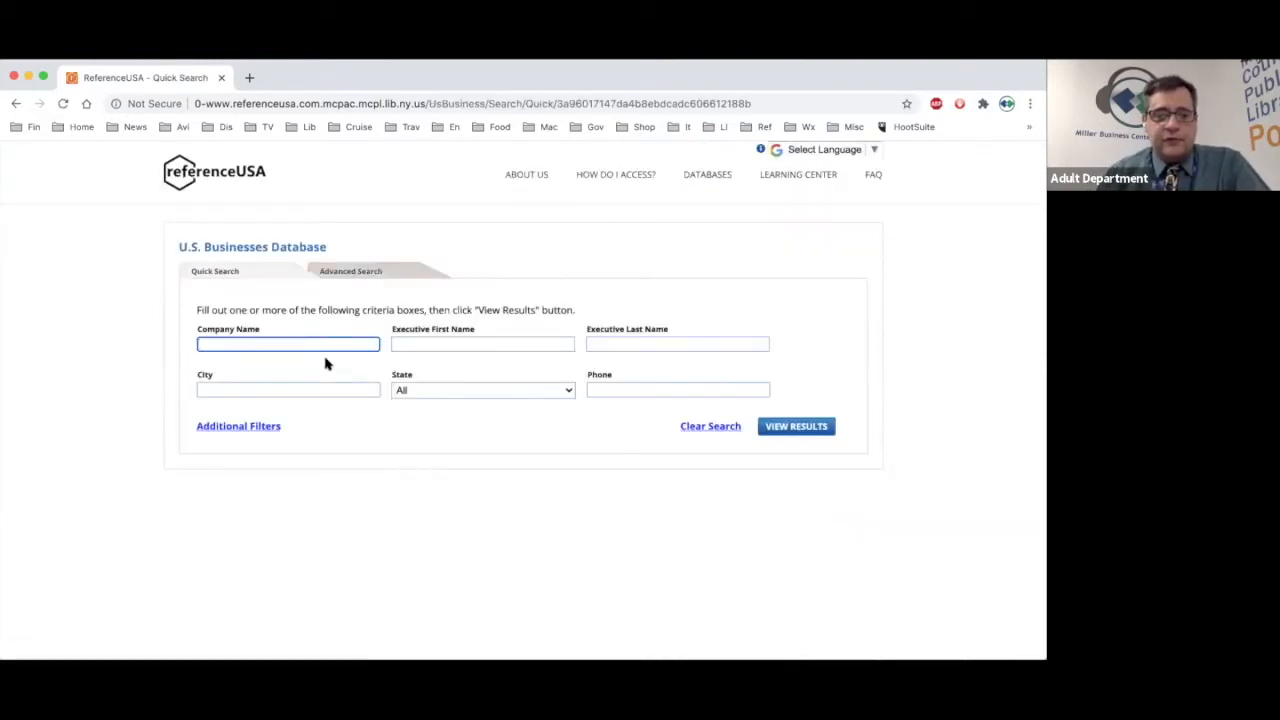
click(358, 273)
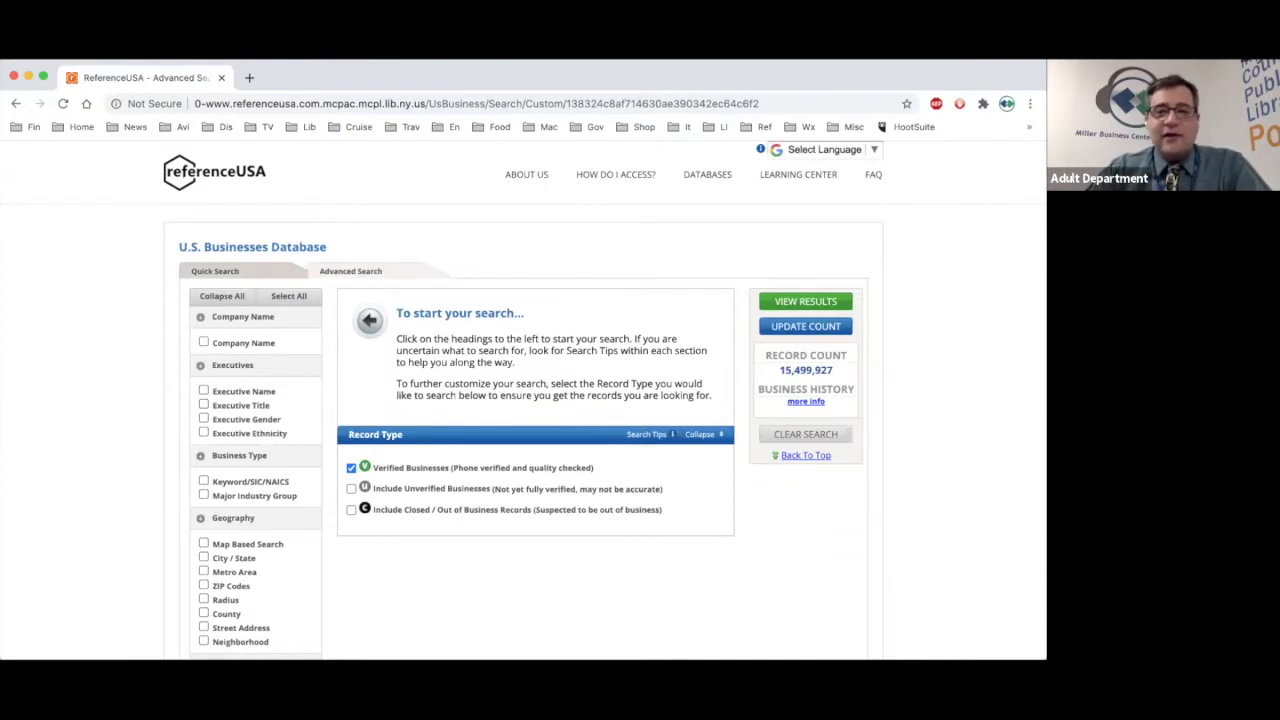
scroll(200, 335, up, 1)
scroll(125, 350, down, 4)
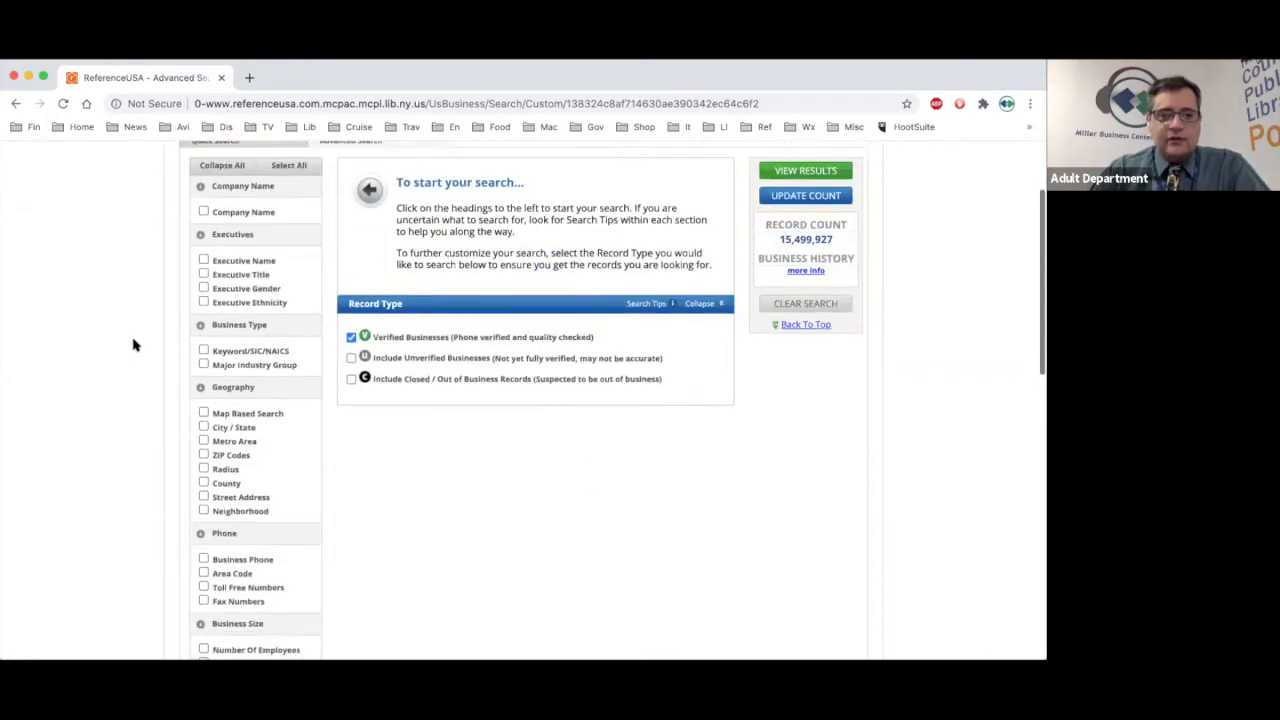
scroll(235, 350, down, 2)
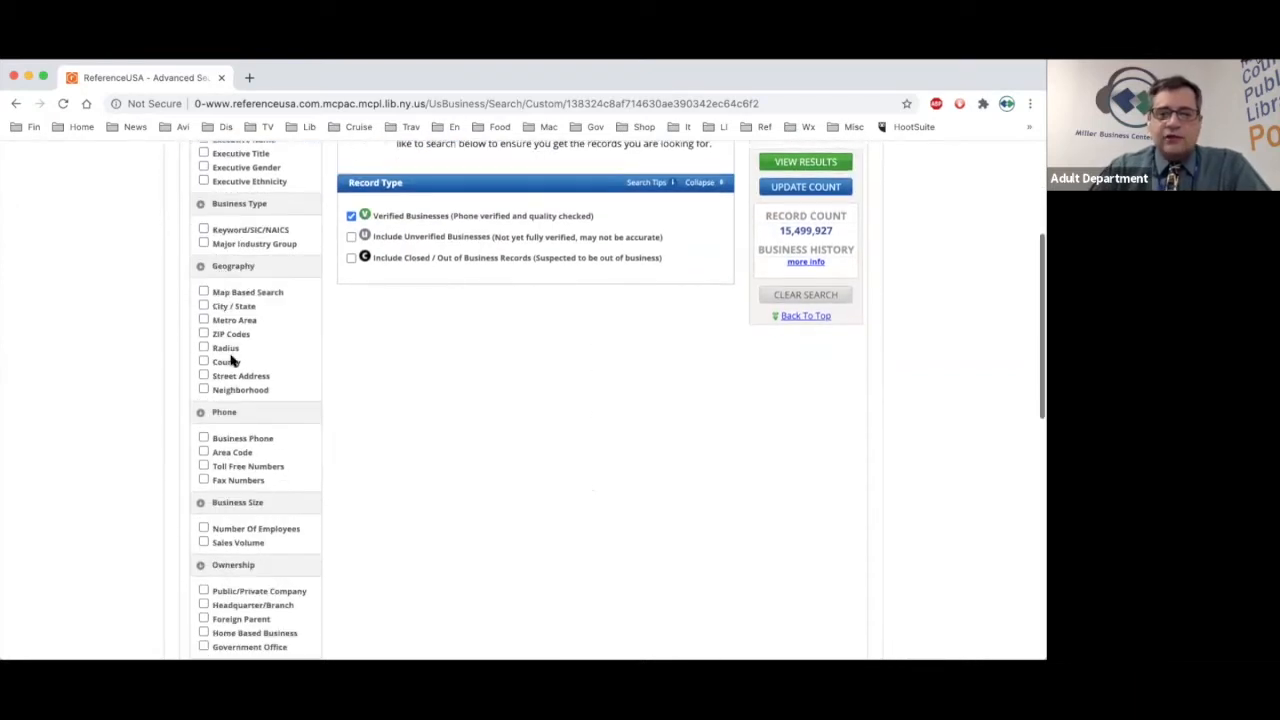
scroll(240, 392, down, 1)
scroll(180, 300, down, 3)
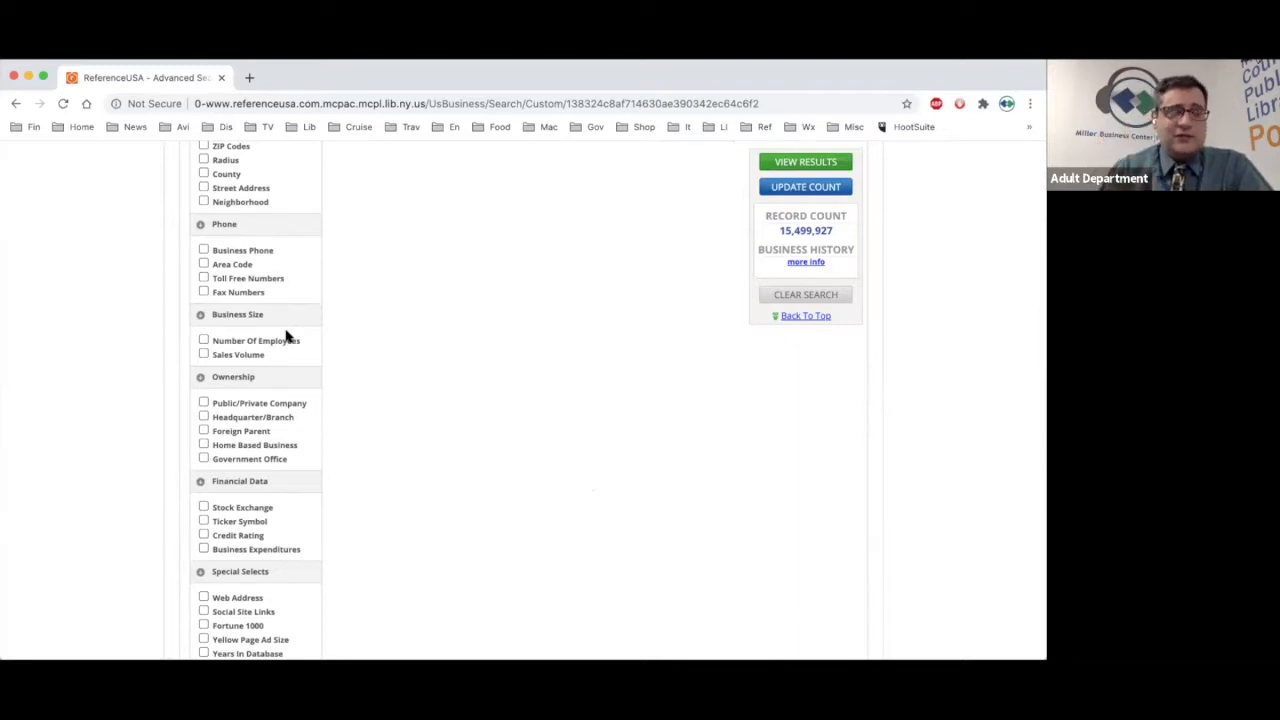
scroll(288, 341, down, 3)
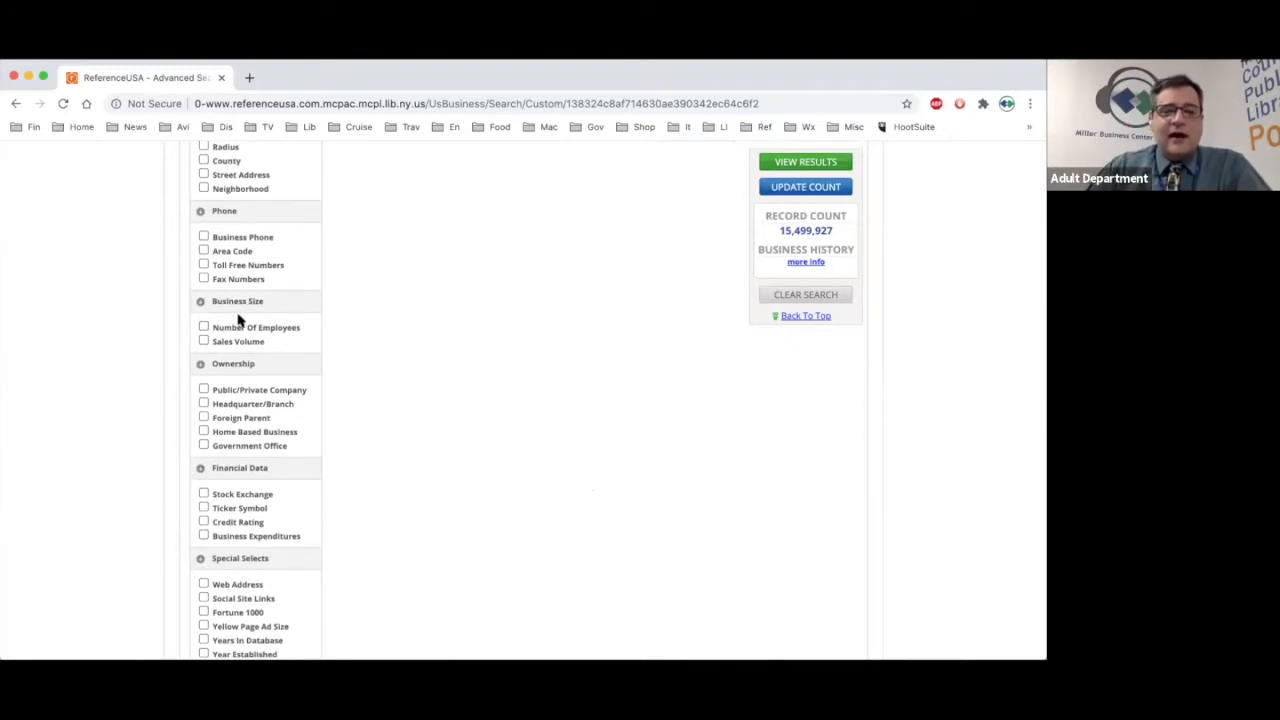
scroll(288, 350, down, 2)
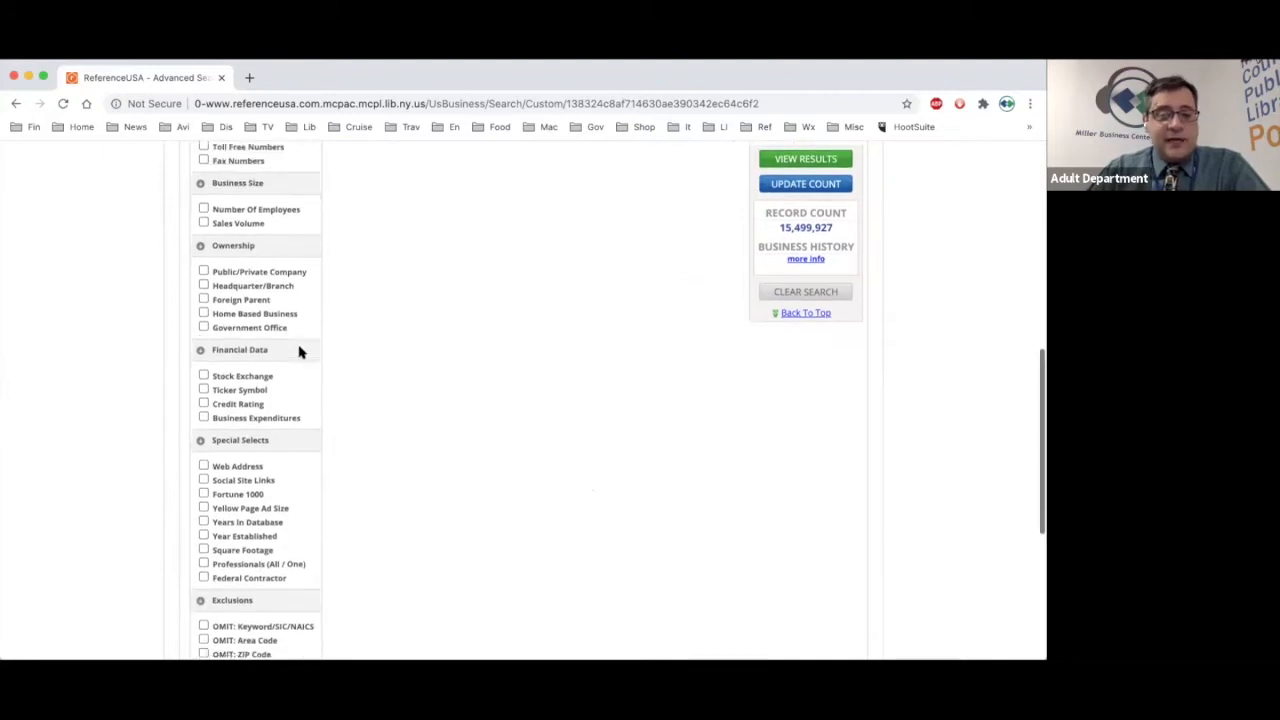
scroll(300, 380, down, 1)
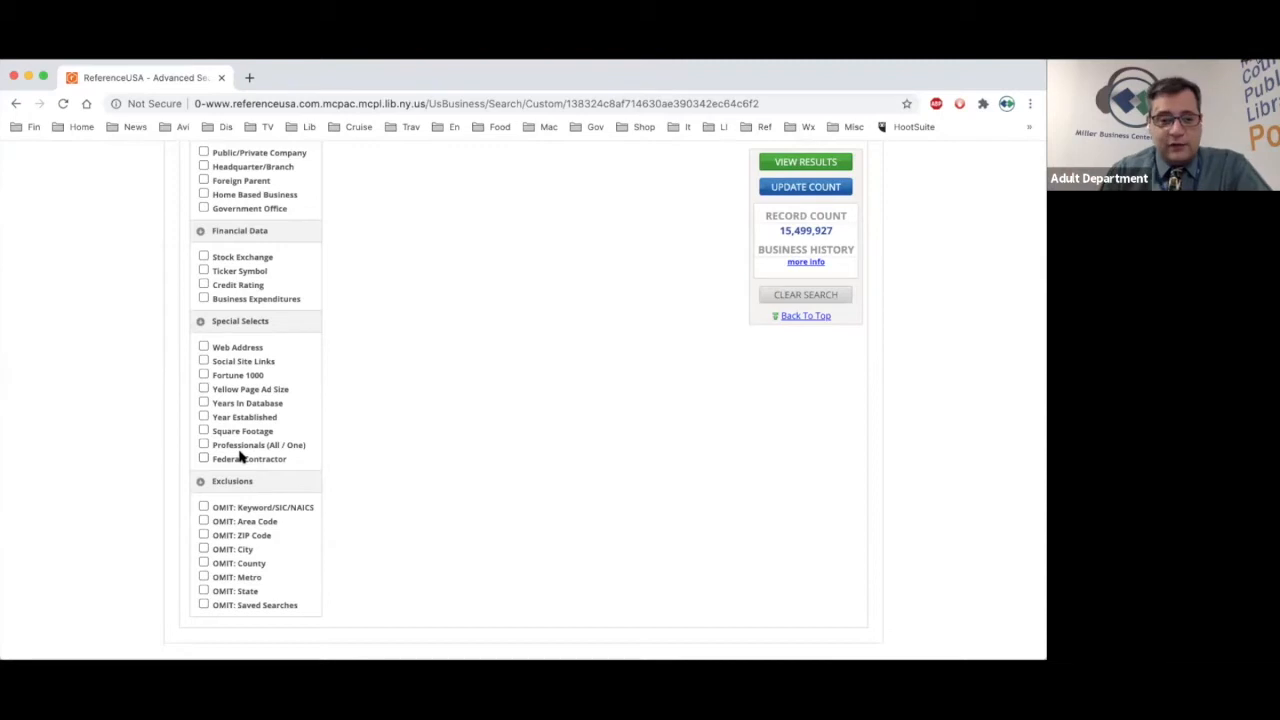
scroll(243, 446, up, 5)
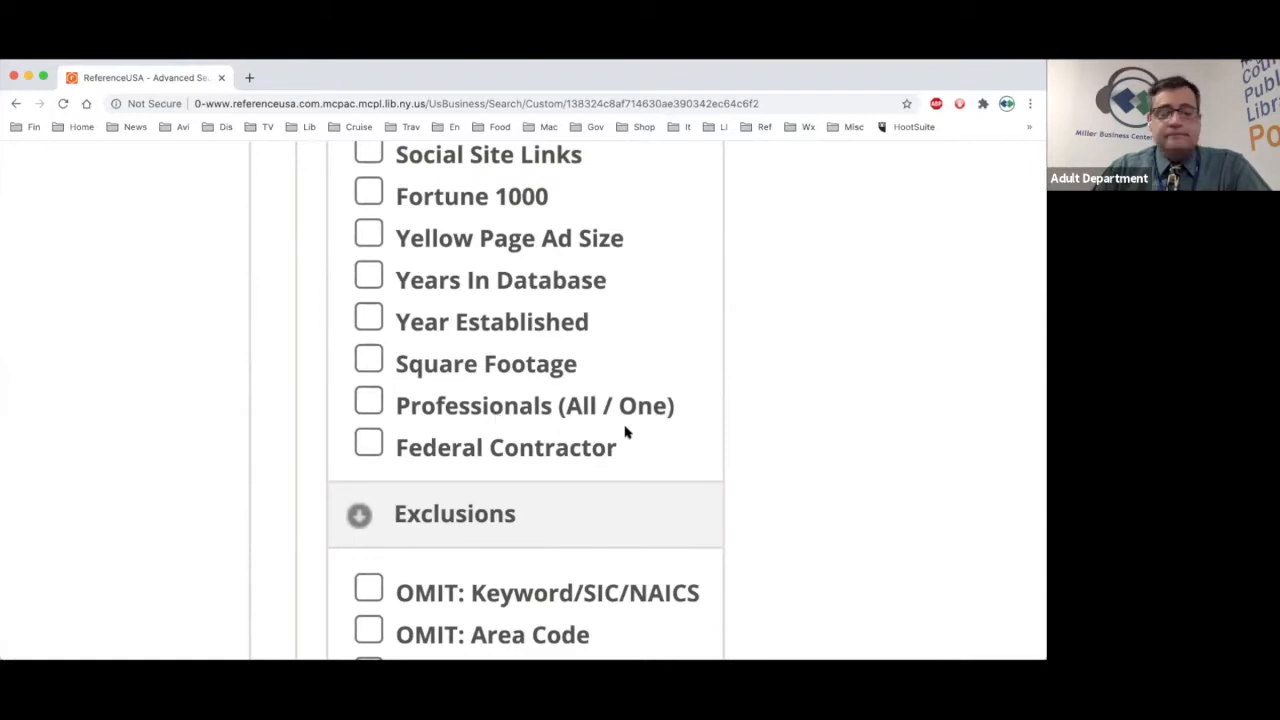
key(super+0)
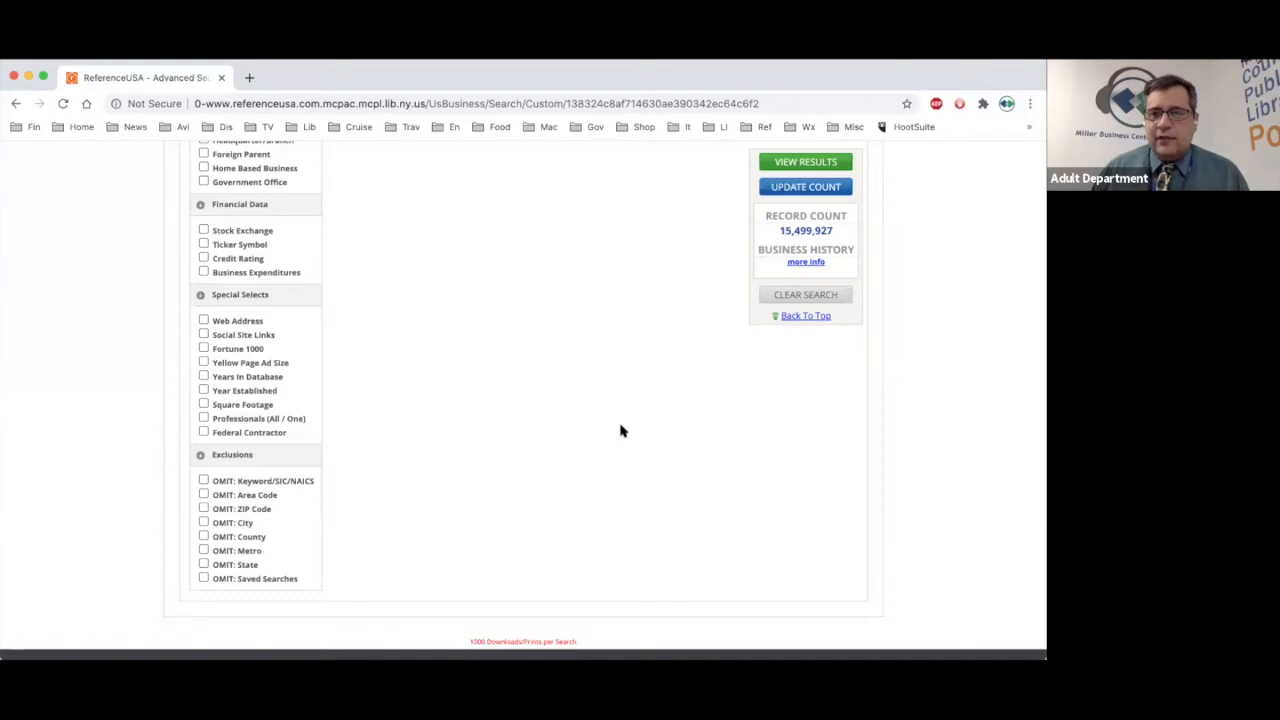
Add the Professionals special select, returning One Professional per location.
click(204, 418)
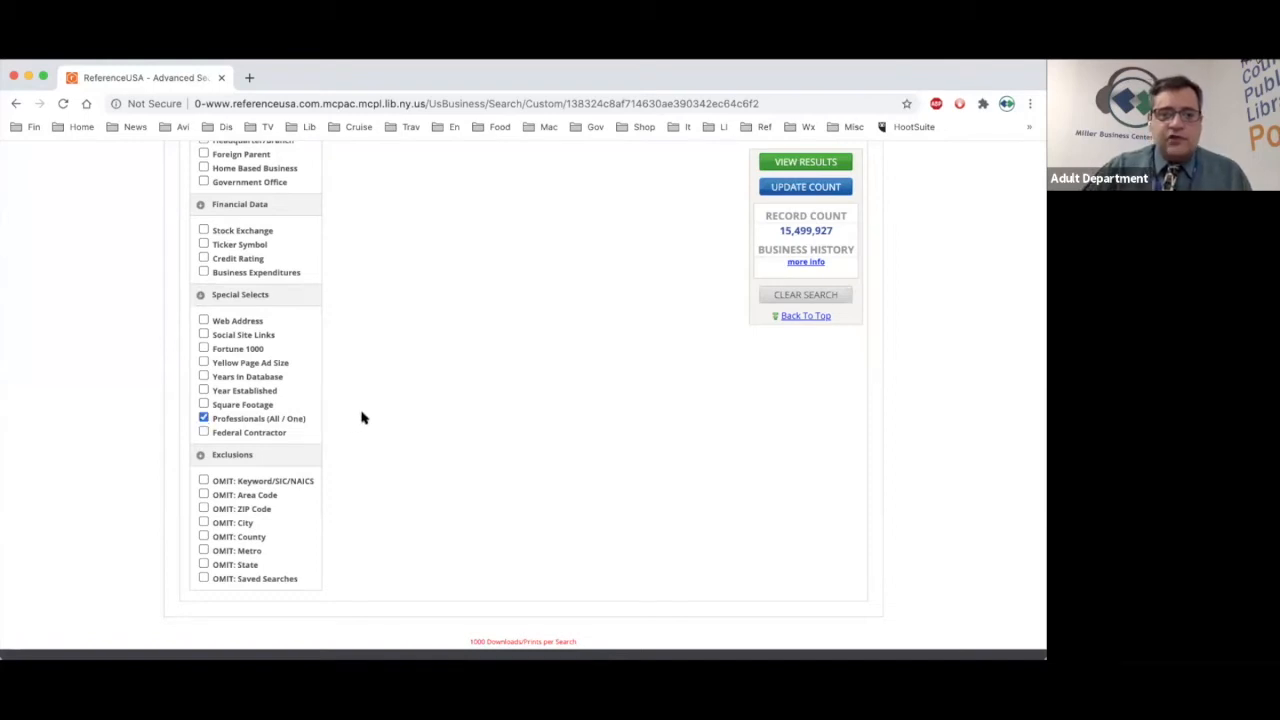
scroll(450, 414, down, 1)
click(351, 455)
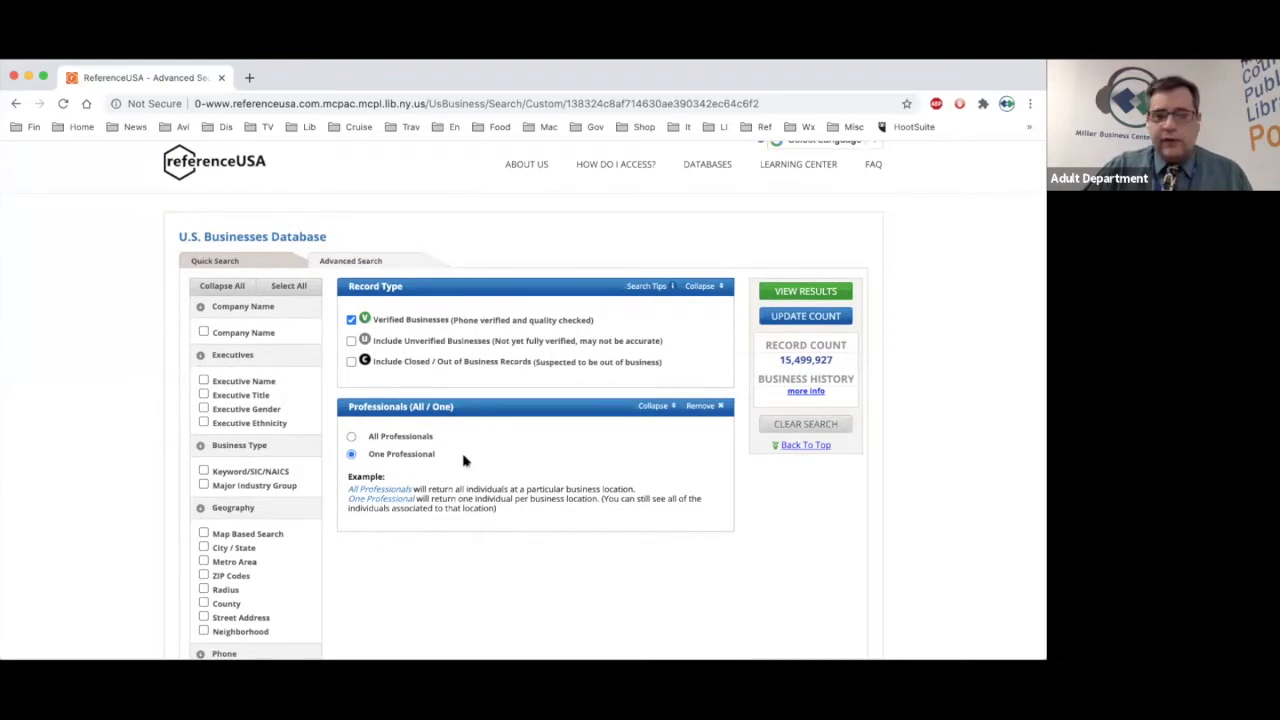
scroll(130, 391, down, 5)
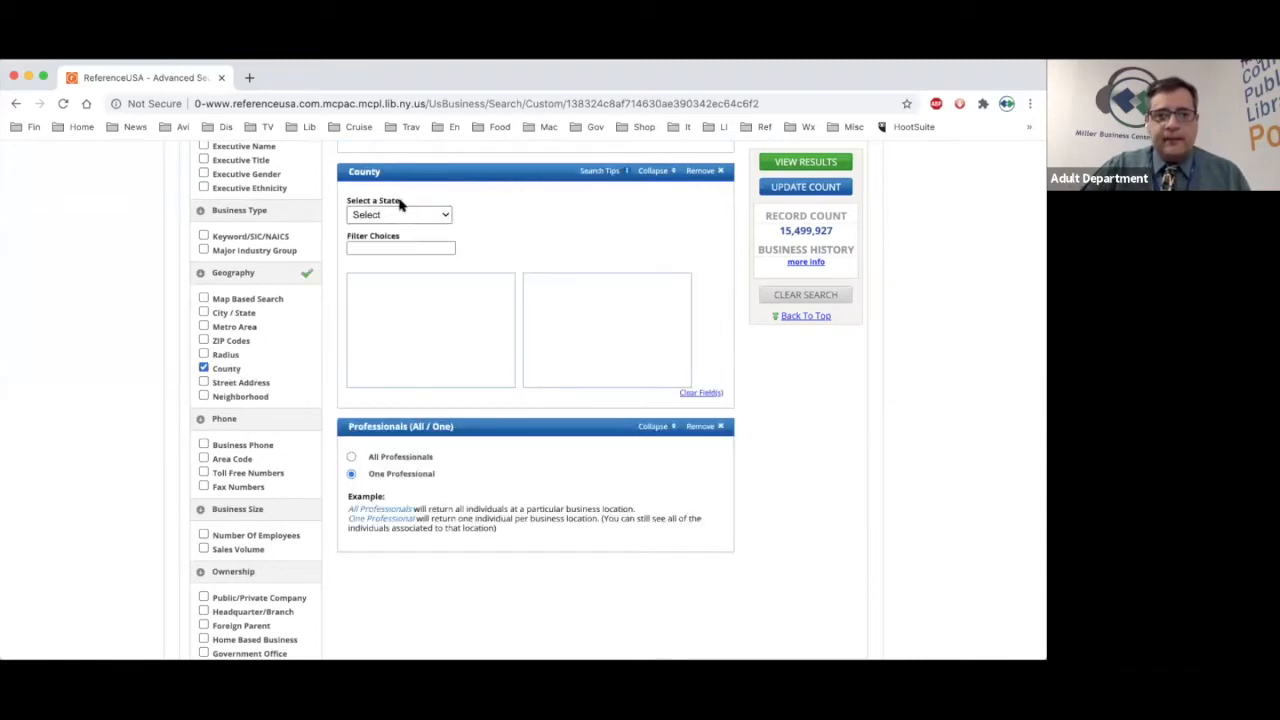
Set New York as the state for the County filter.
scroll(373, 207, up, 5)
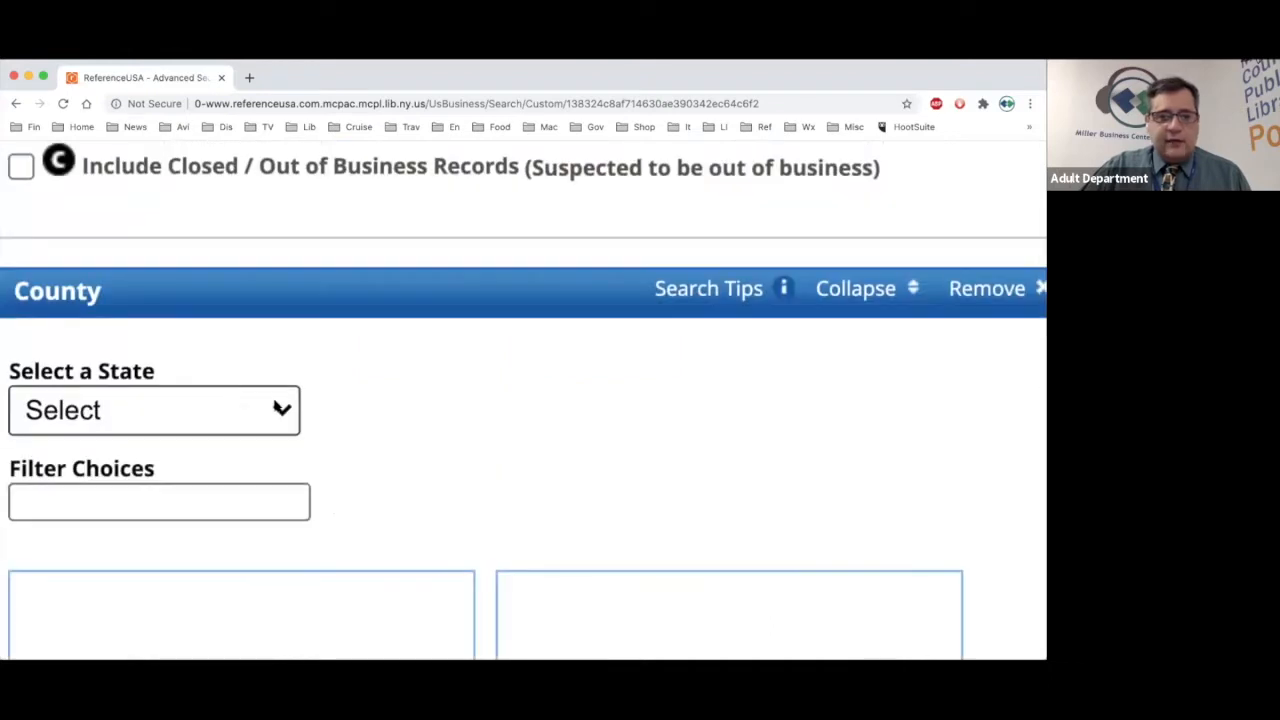
click(230, 411)
scroll(209, 534, down, 10)
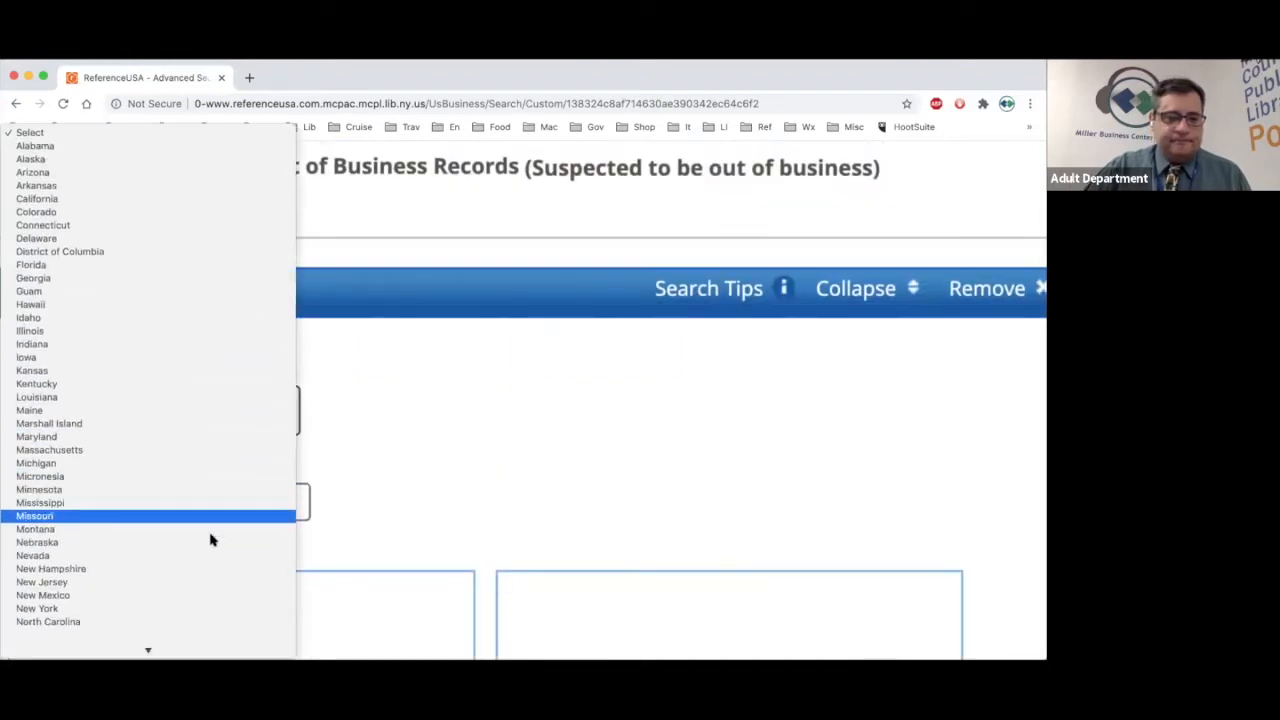
click(106, 568)
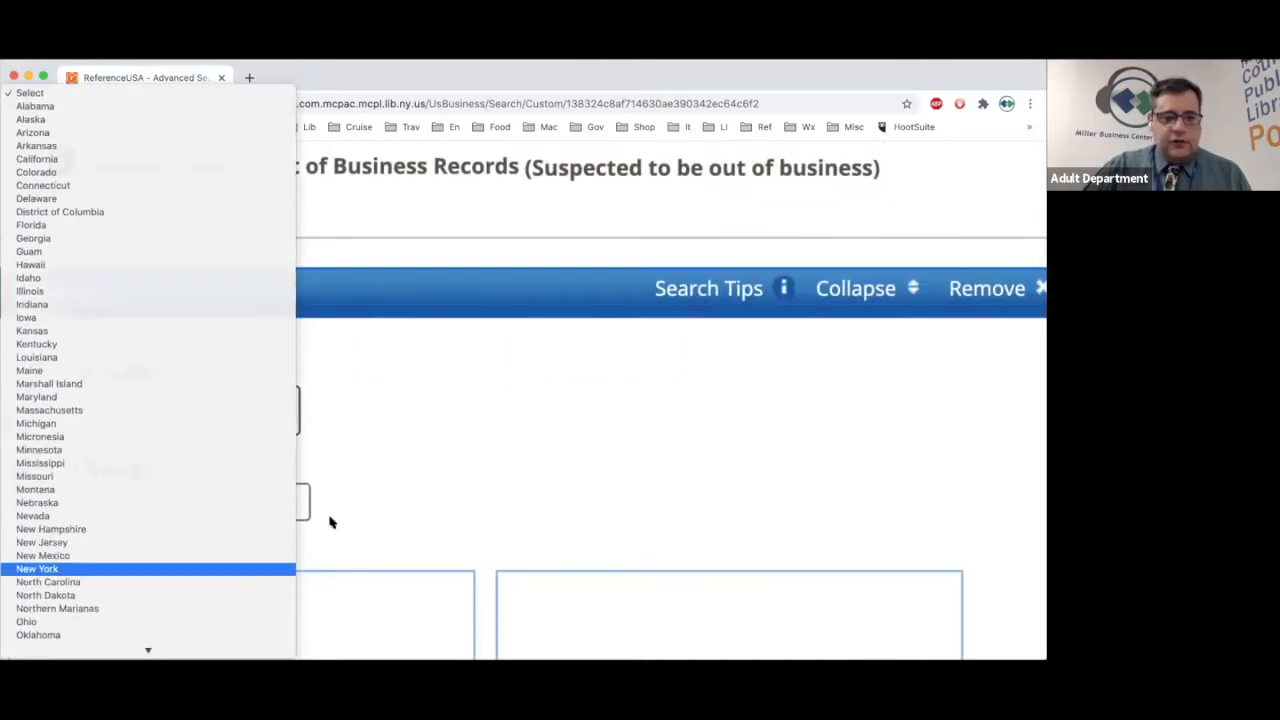
Leave Suffolk, NY as the only chosen county.
scroll(349, 489, down, 5)
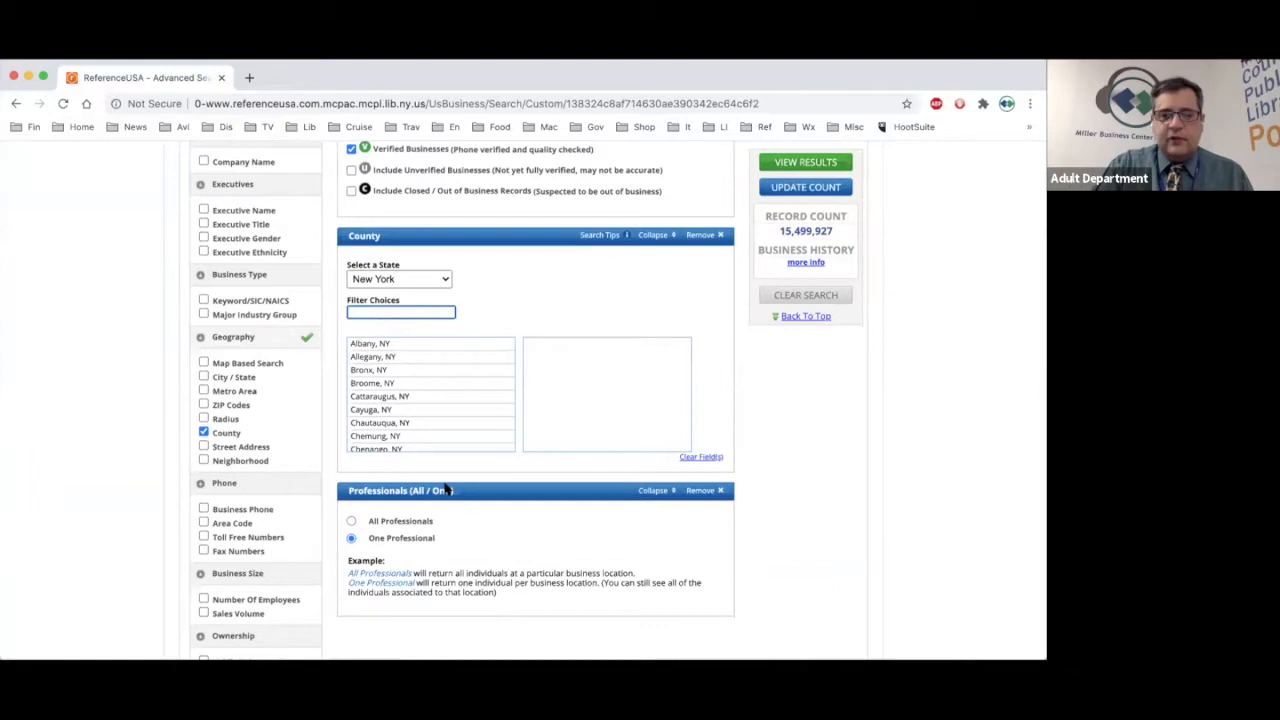
scroll(435, 415, down, 3)
scroll(440, 379, down, 6)
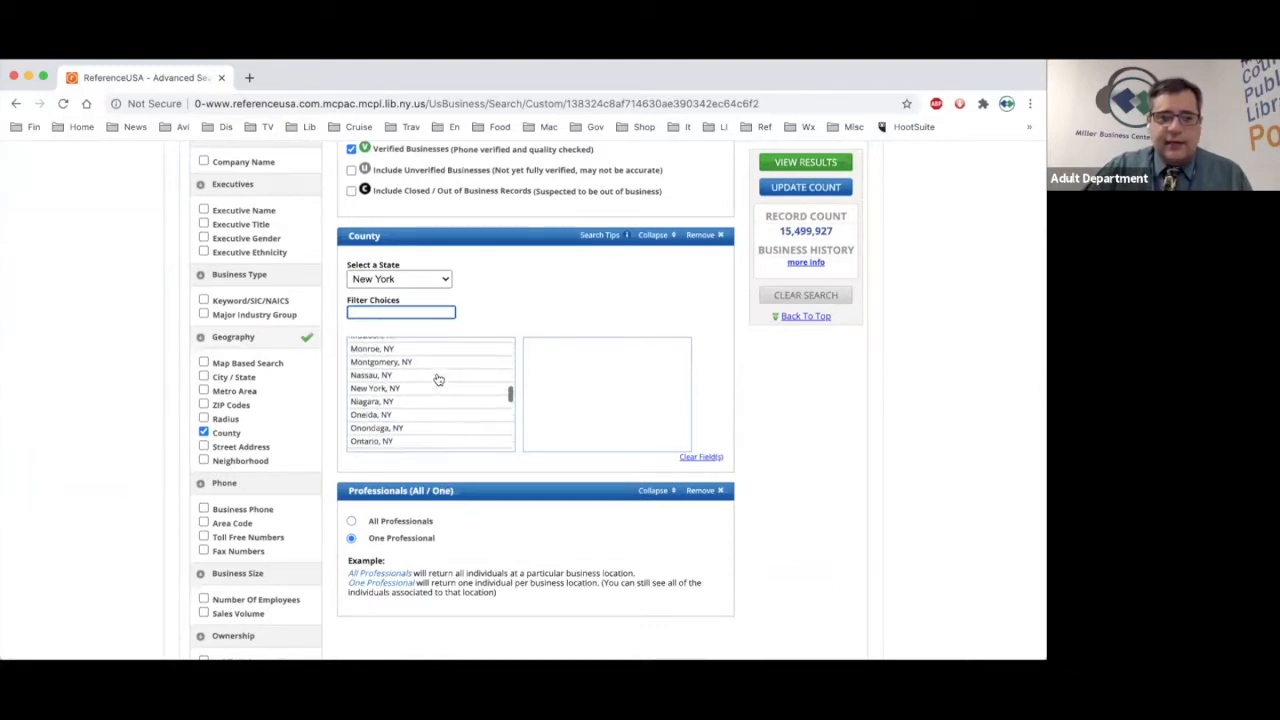
scroll(438, 380, down, 5)
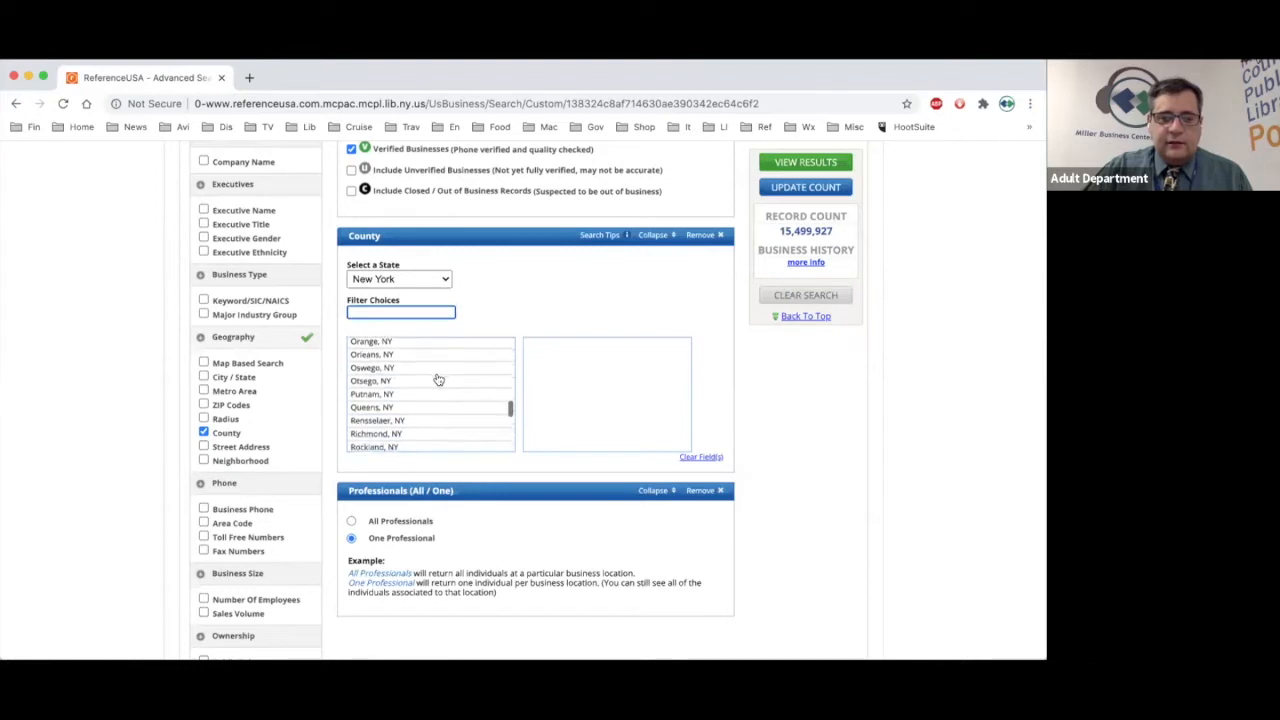
scroll(438, 380, down, 1)
scroll(409, 420, down, 2)
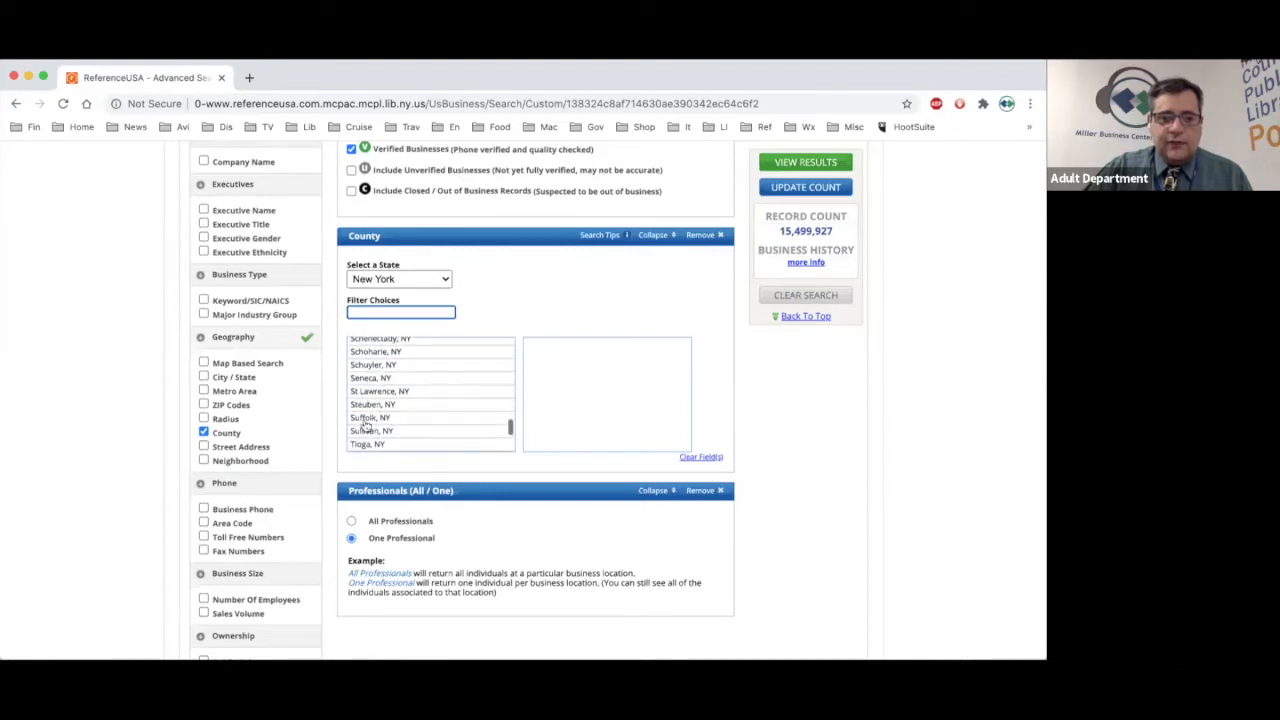
click(368, 420)
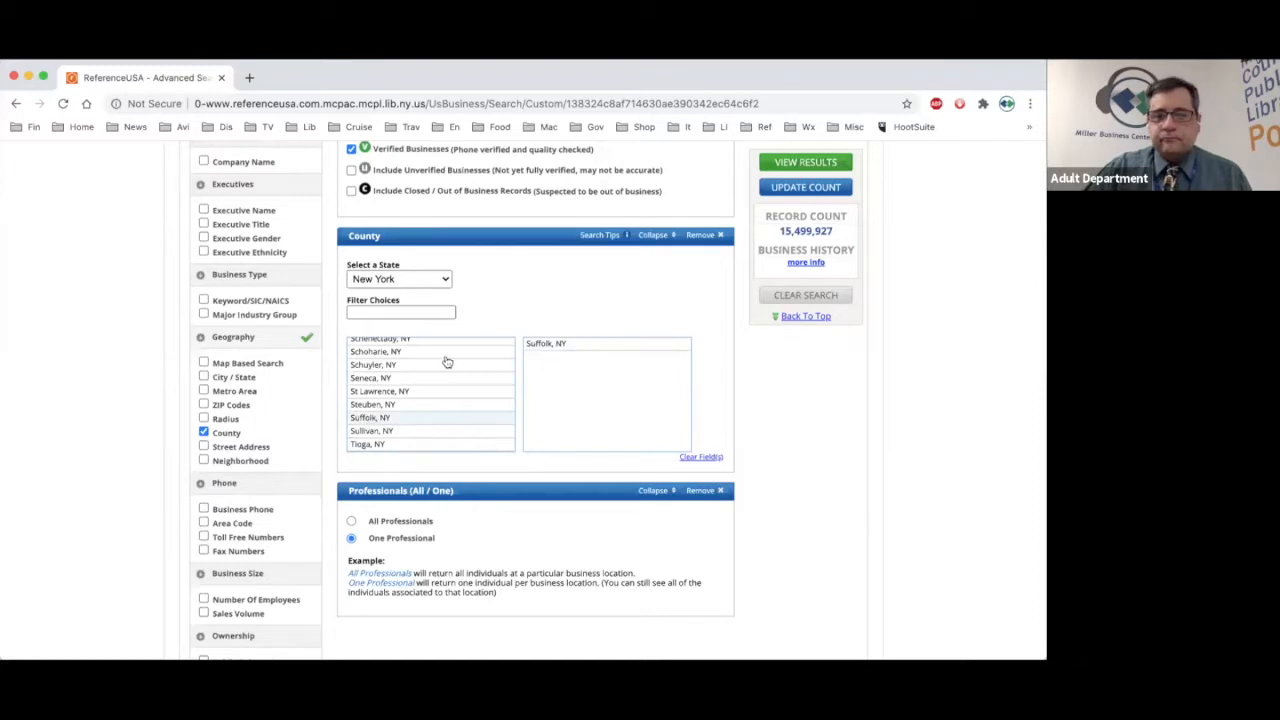
click(559, 345)
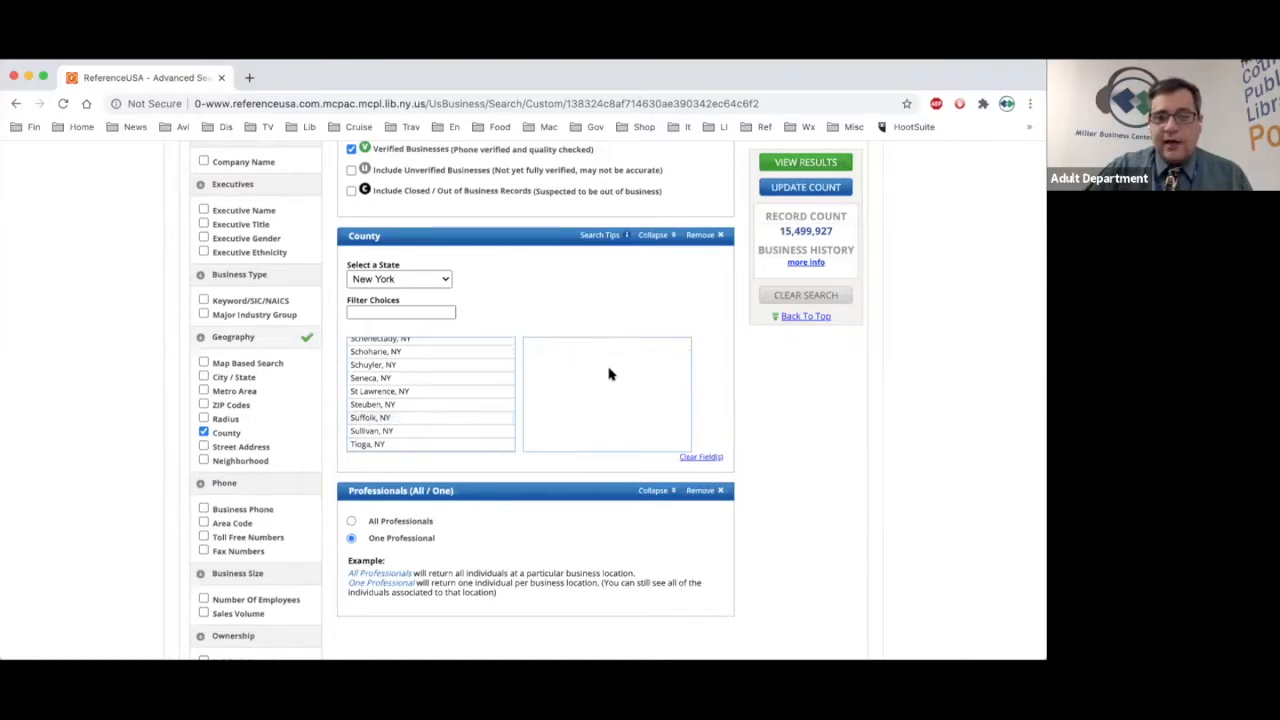
click(385, 419)
click(409, 406)
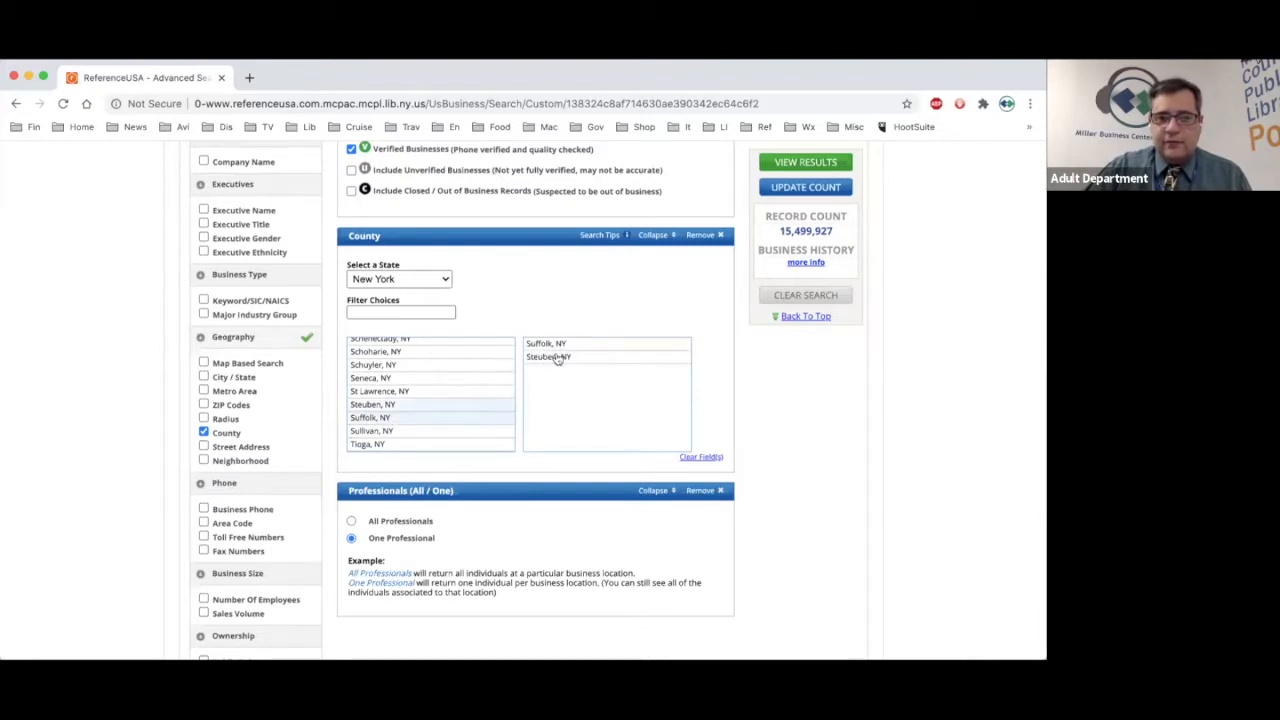
click(559, 358)
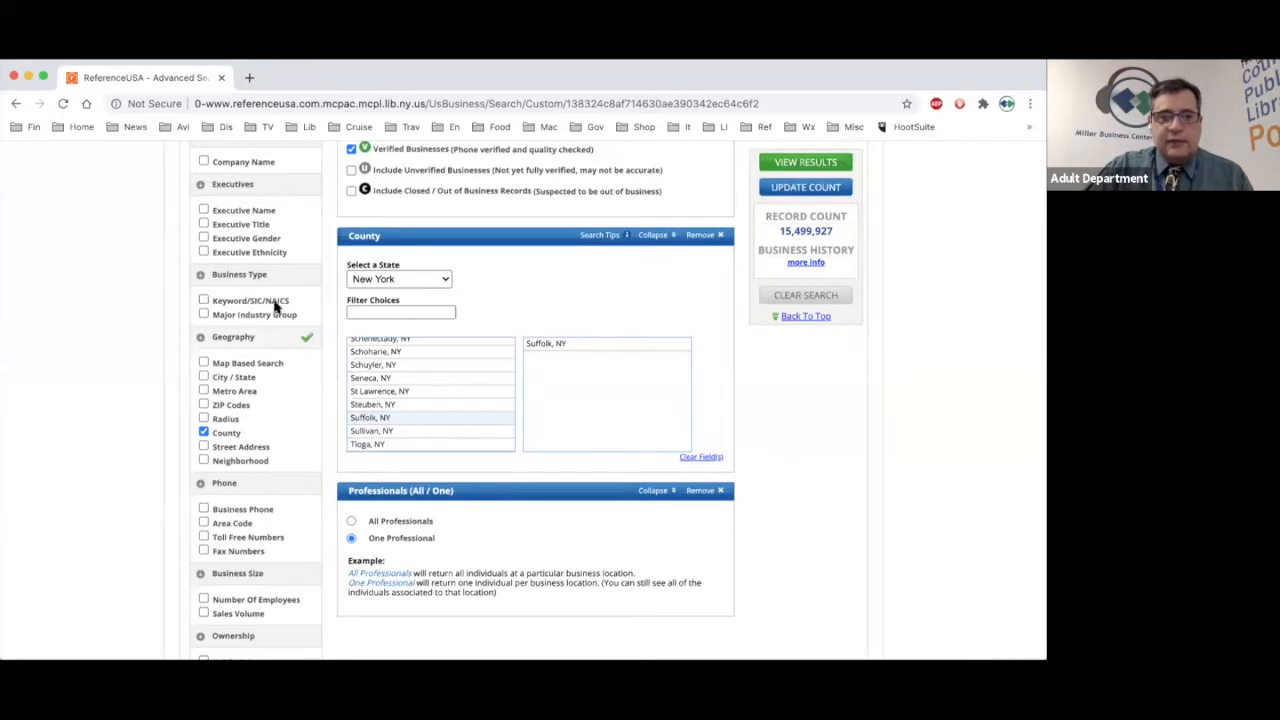
Add a Keyword/SIC/NAICS criterion set to Search Primary SIC Only.
click(203, 302)
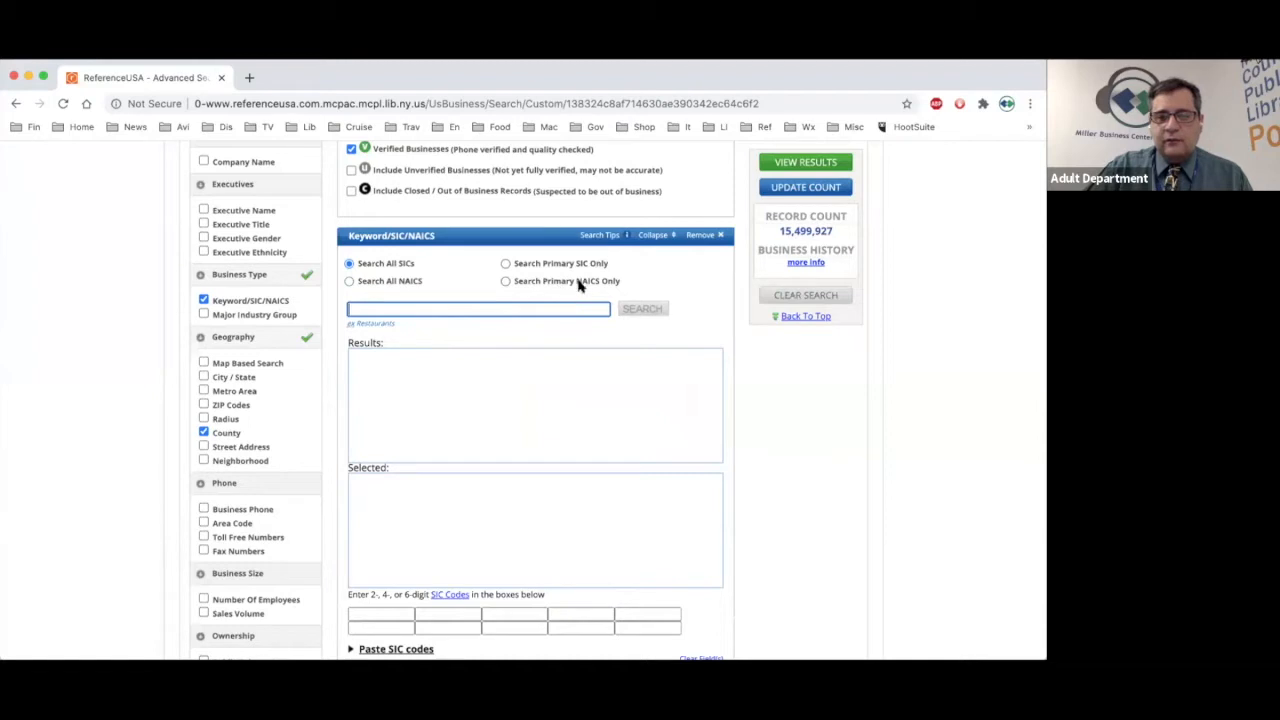
click(505, 264)
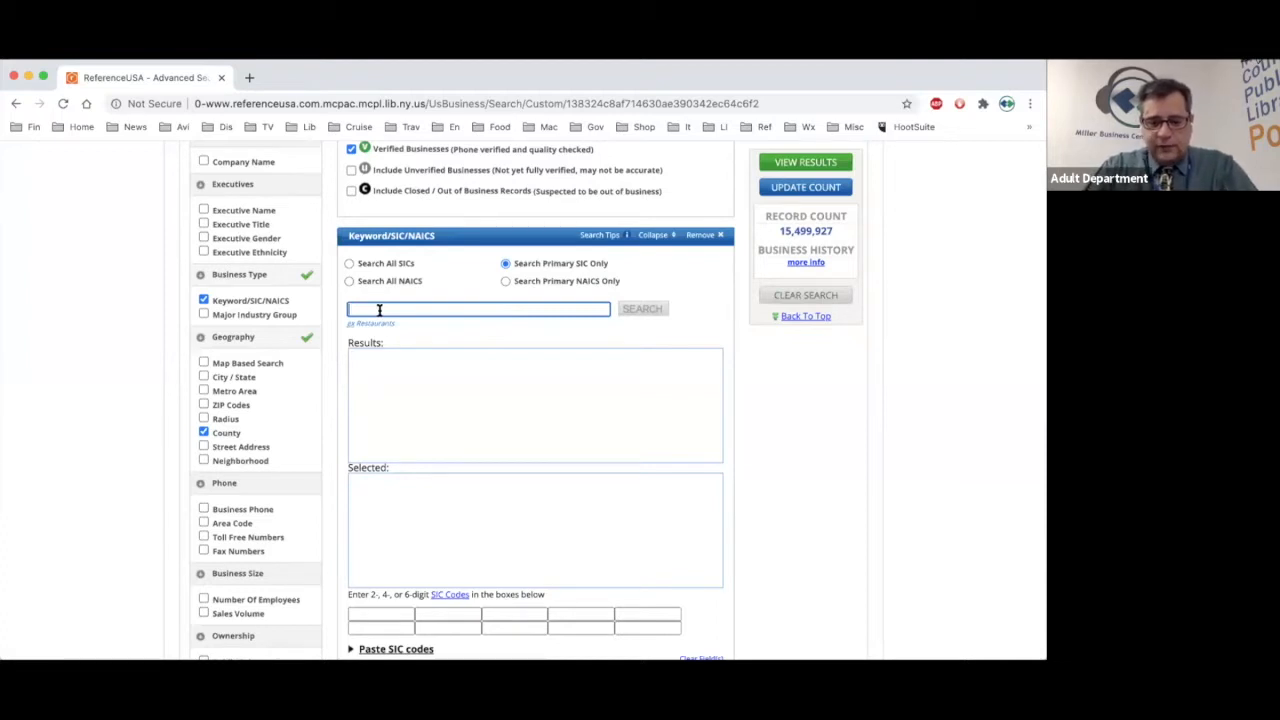
Search industry codes for 'grocery' and select 541105 - GROCERS-RETAIL.
text(grocery)
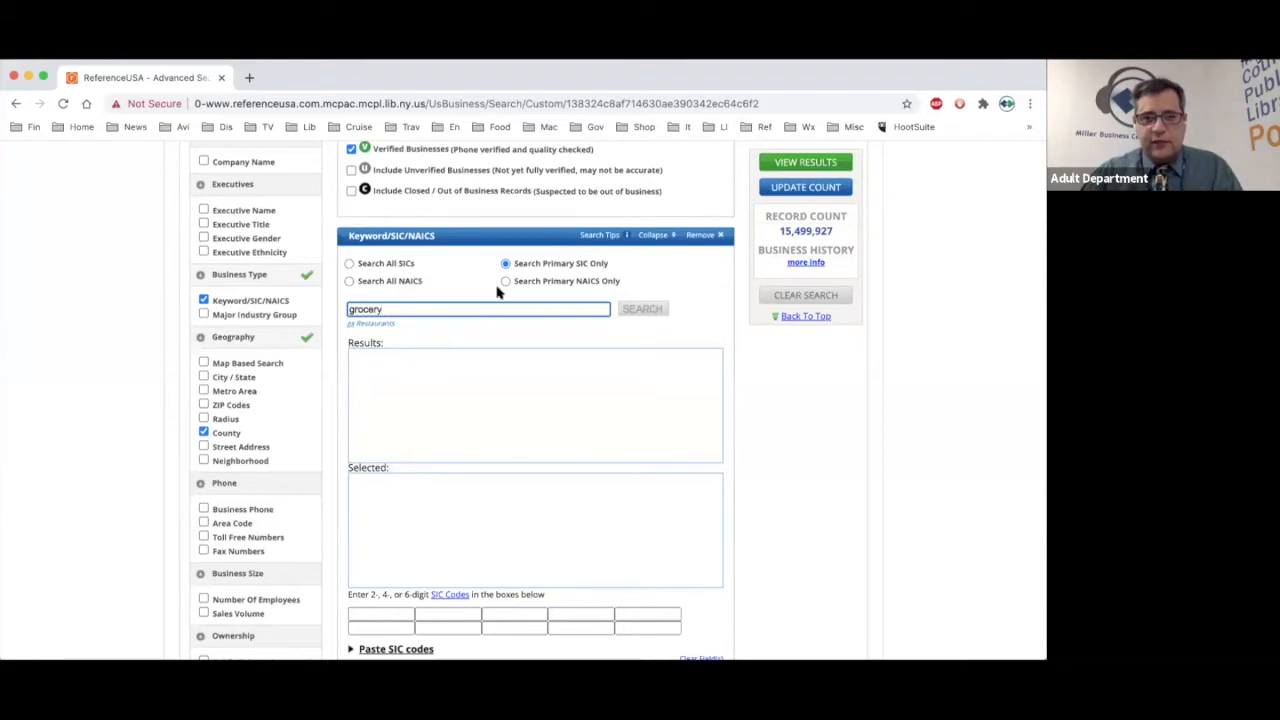
click(641, 311)
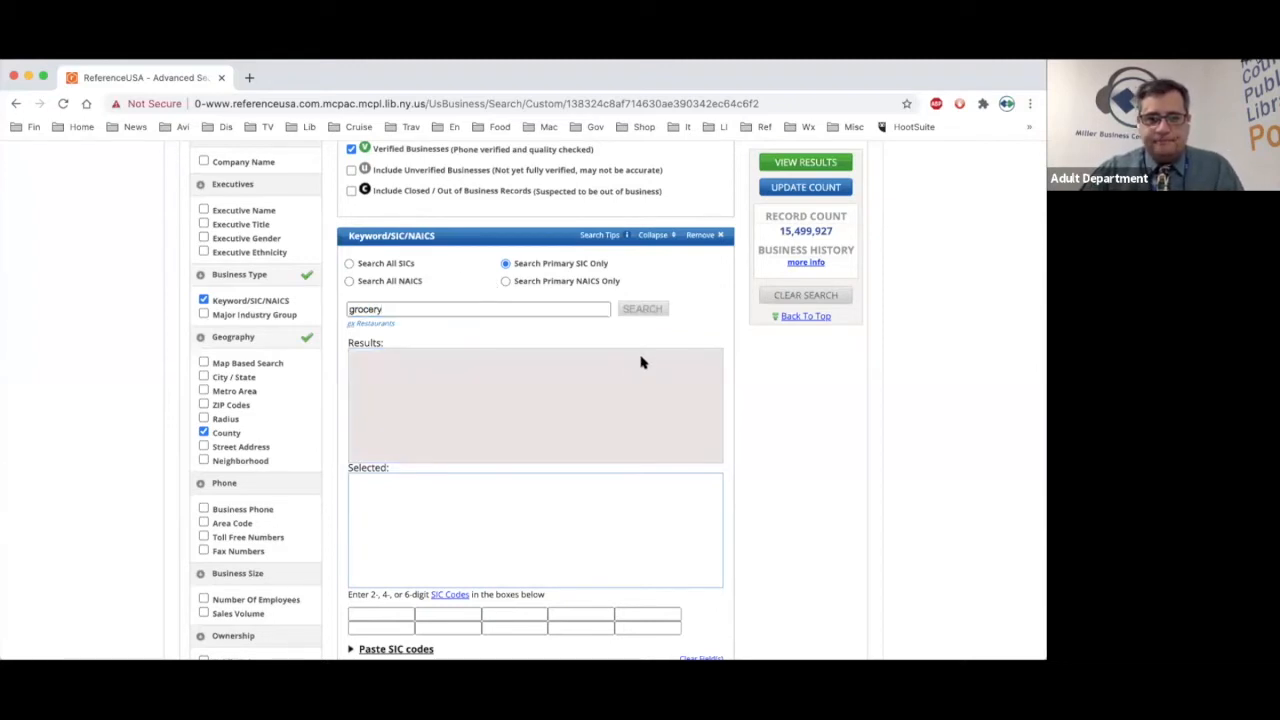
scroll(578, 386, down, 1)
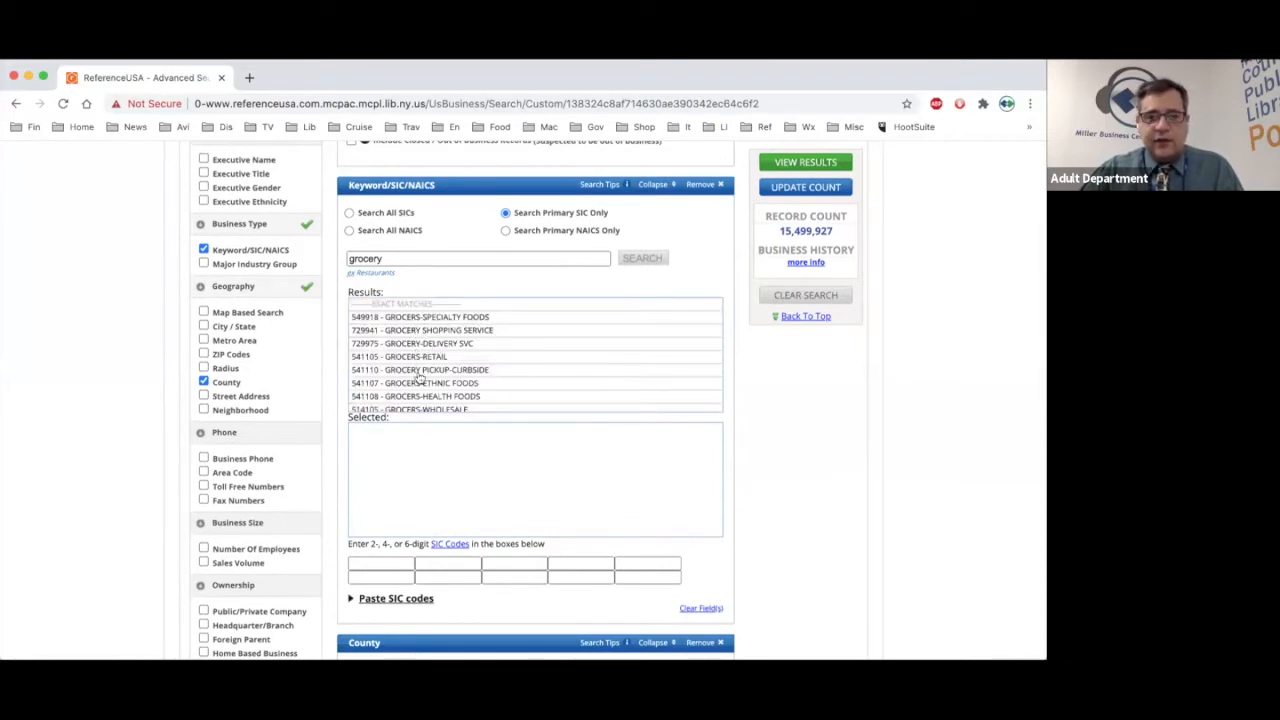
scroll(430, 353, down, 3)
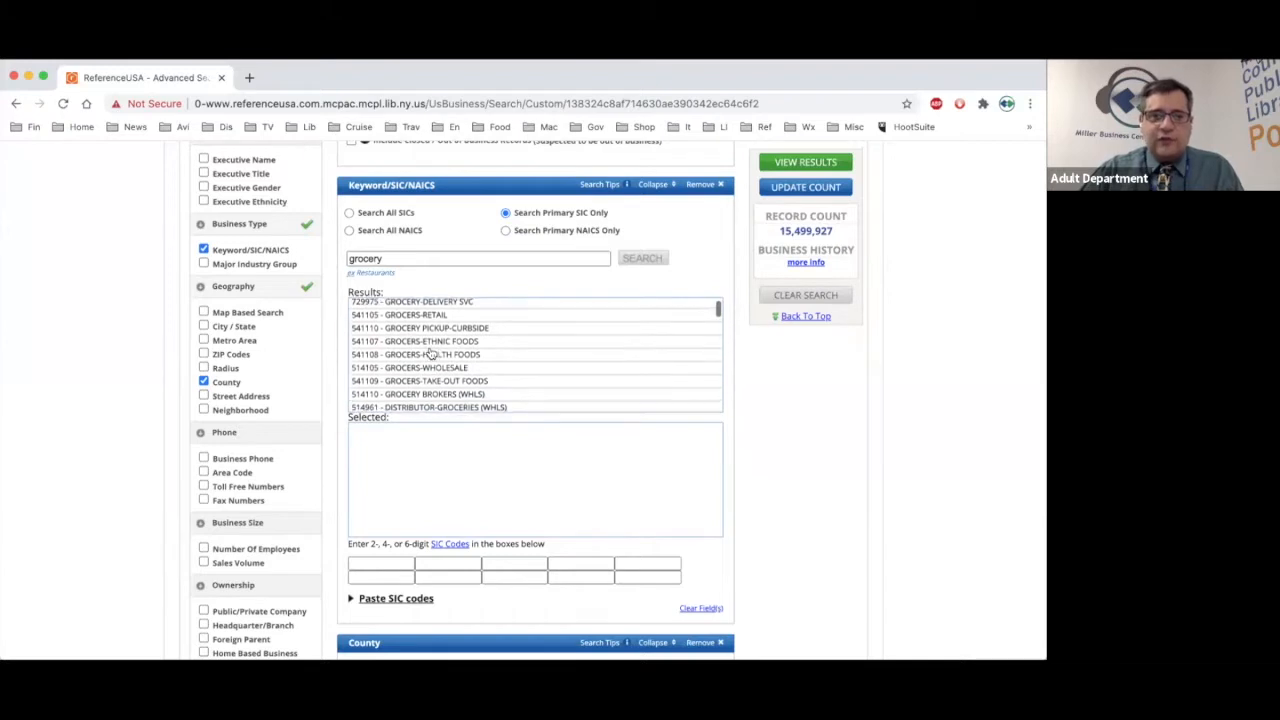
scroll(430, 353, down, 5)
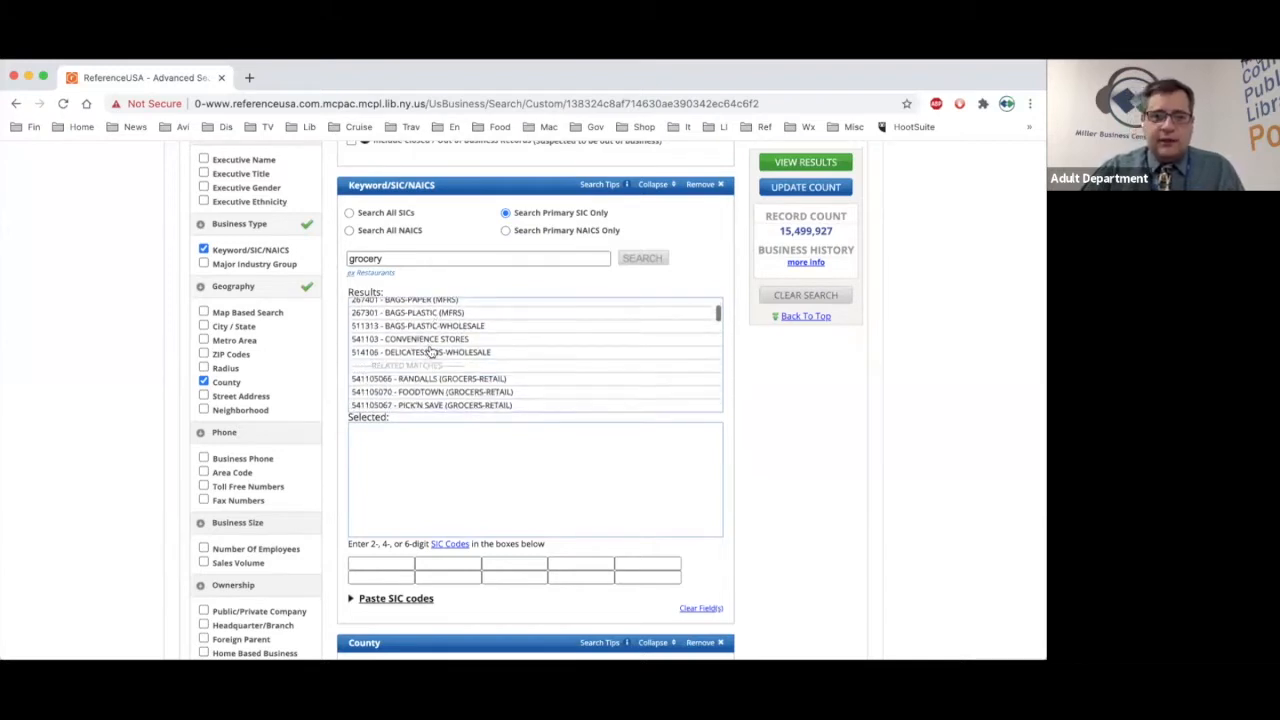
scroll(430, 353, up, 1)
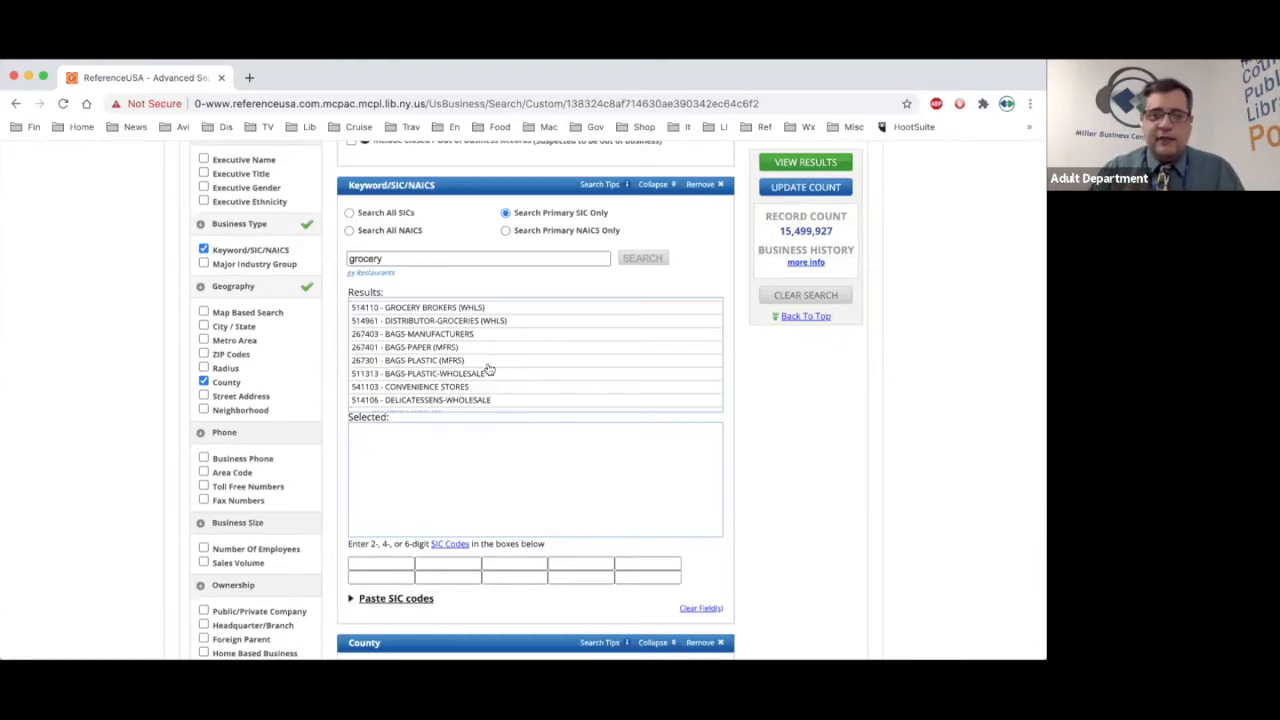
scroll(490, 370, down, 2)
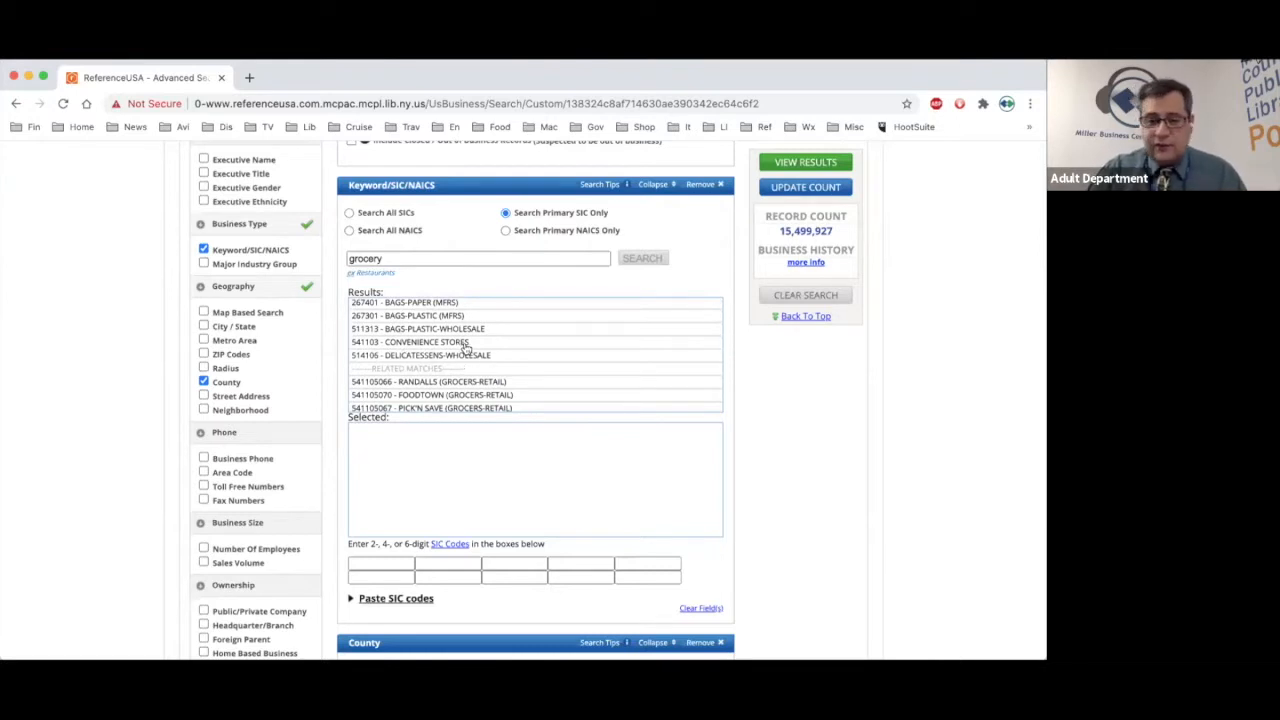
scroll(466, 347, up, 4)
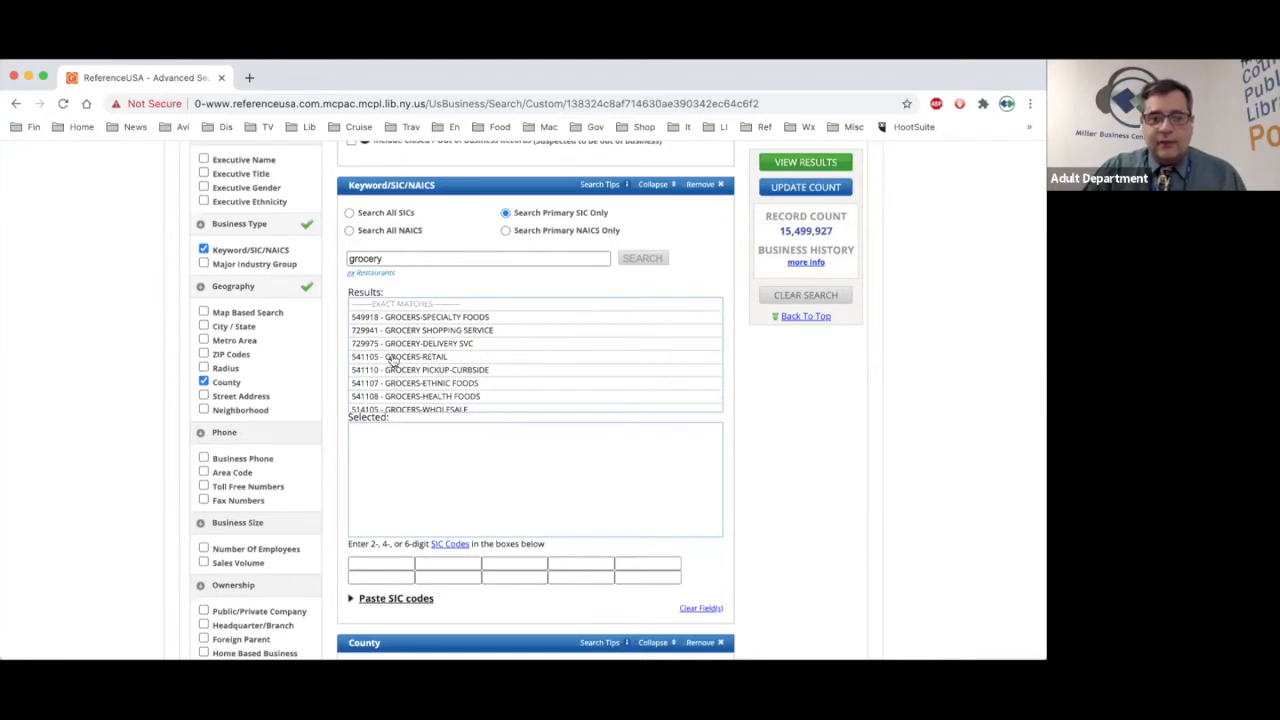
click(411, 358)
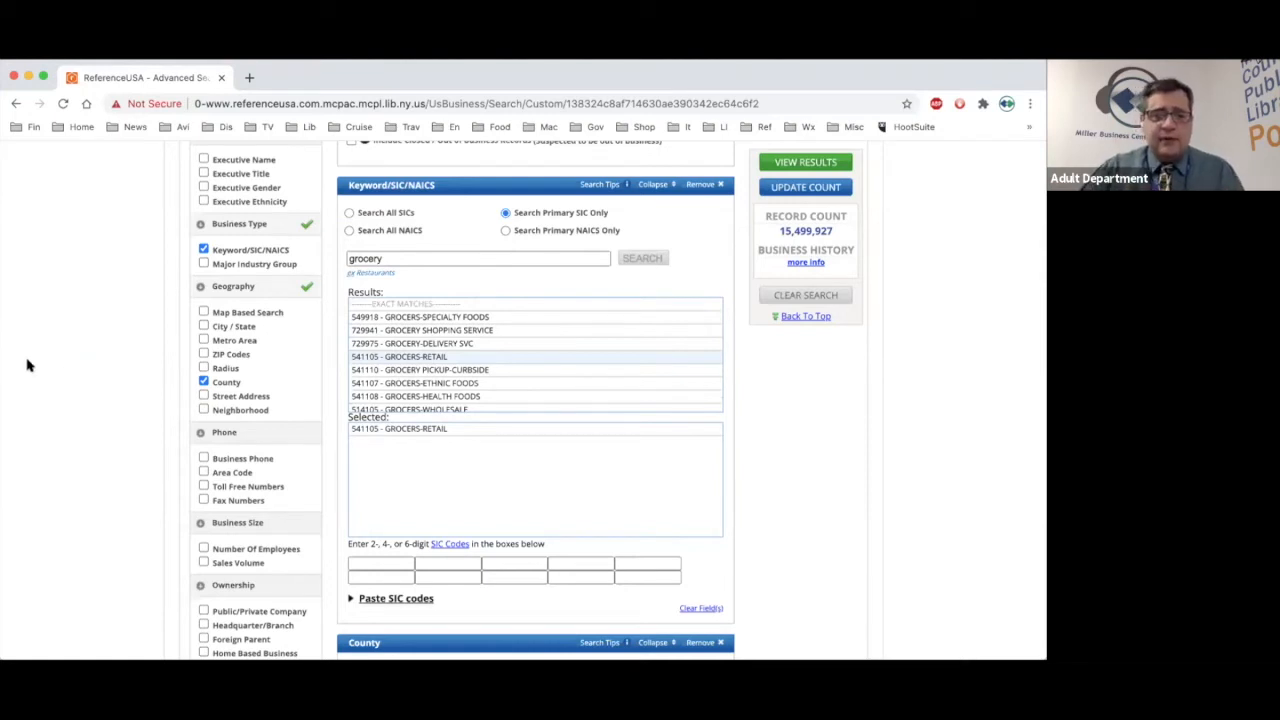
Add Sales Volume under Business Size to the search criteria.
scroll(34, 363, up, 2)
scroll(47, 370, down, 4)
scroll(47, 370, down, 2)
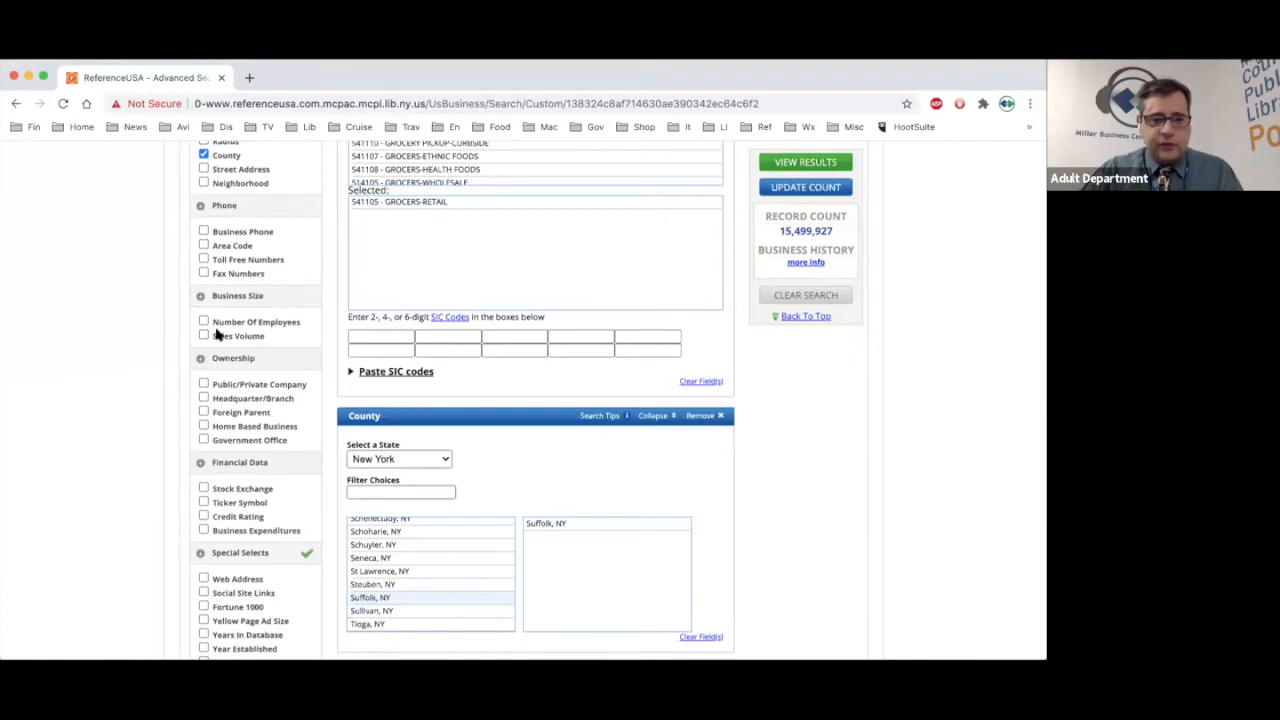
scroll(281, 320, up, 1)
scroll(281, 320, up, 5)
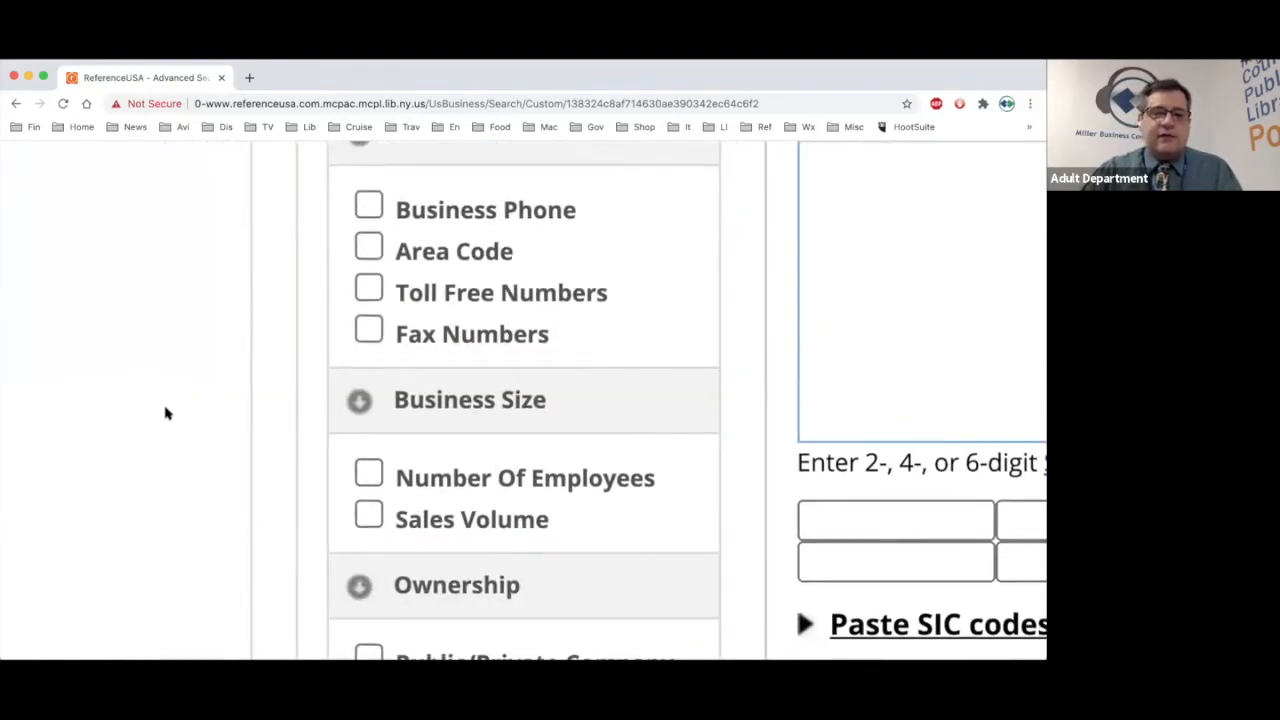
scroll(166, 406, down, 5)
click(205, 451)
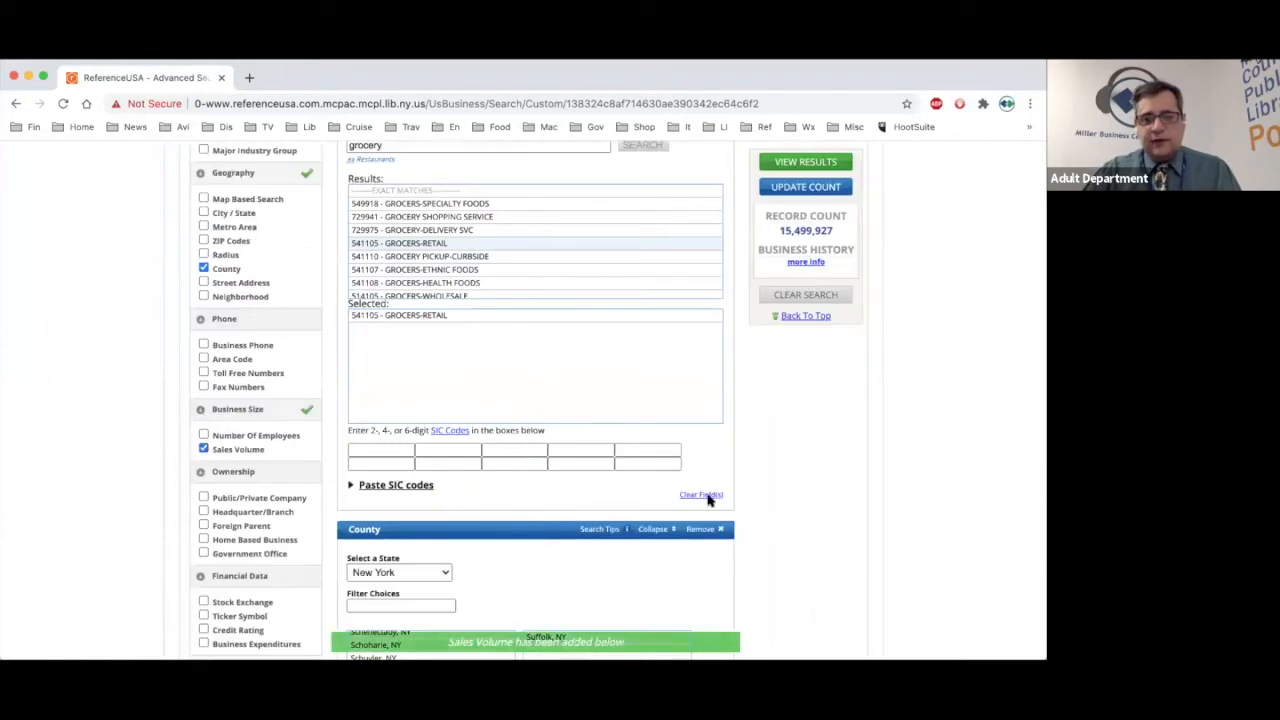
Select every Sales Volume range from $10-20 Million through Over $1 Billion.
scroll(708, 500, down, 5)
scroll(708, 500, down, 5)
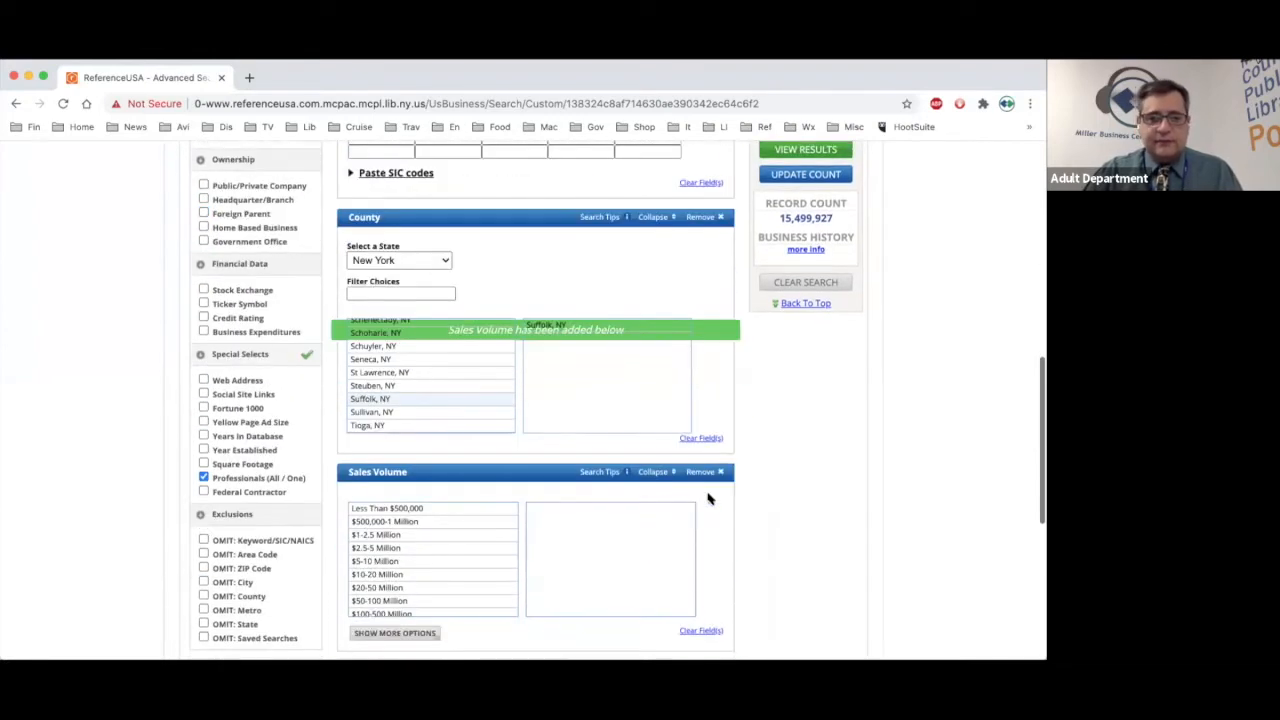
scroll(708, 497, down, 1)
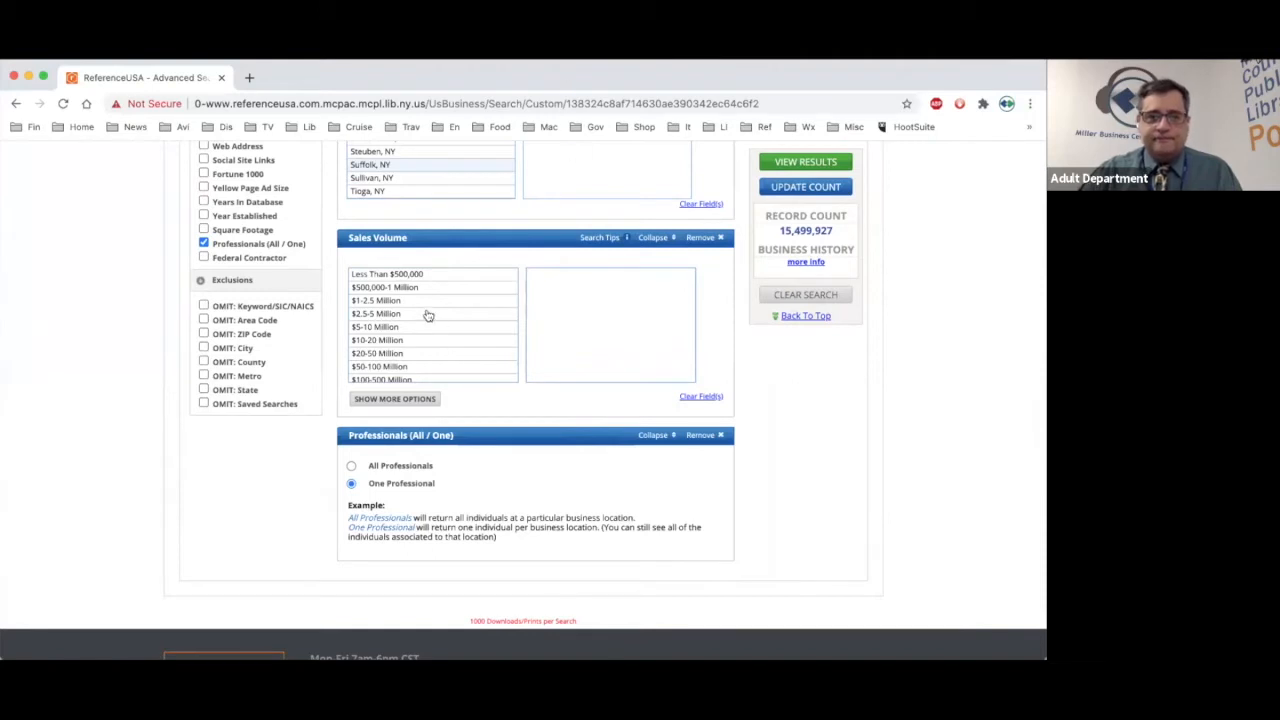
scroll(428, 315, down, 2)
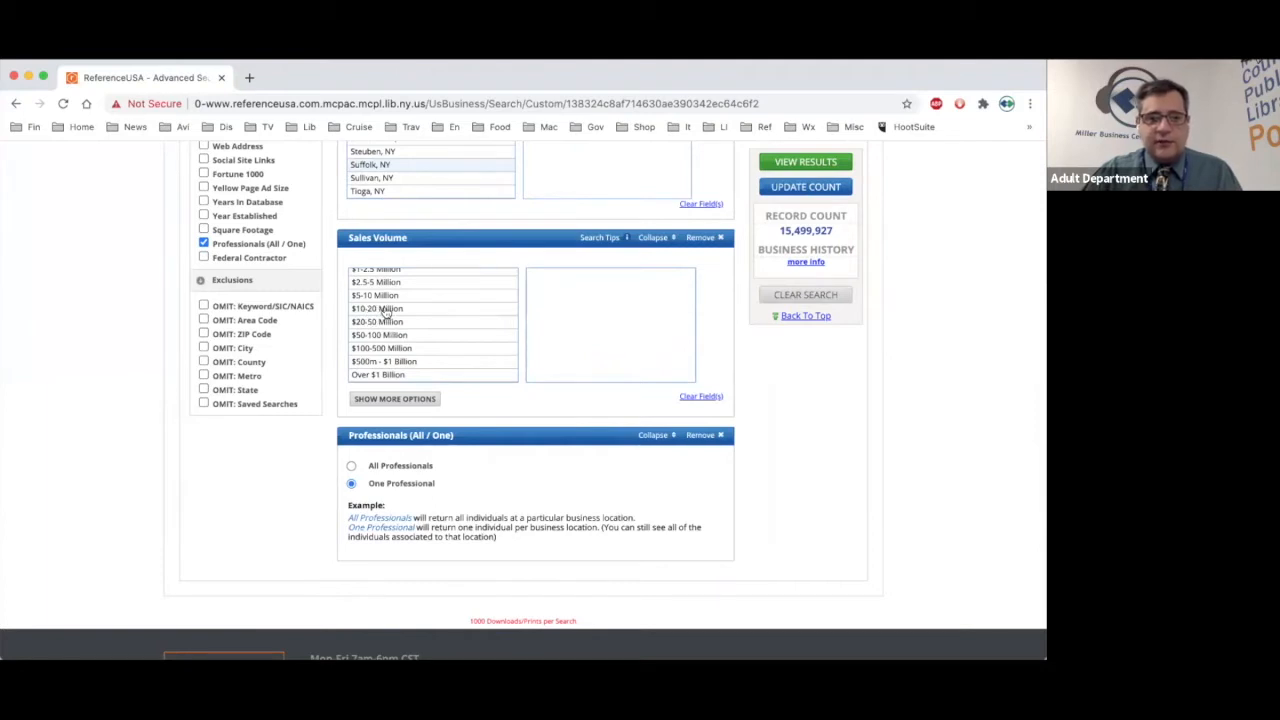
click(403, 310)
click(402, 322)
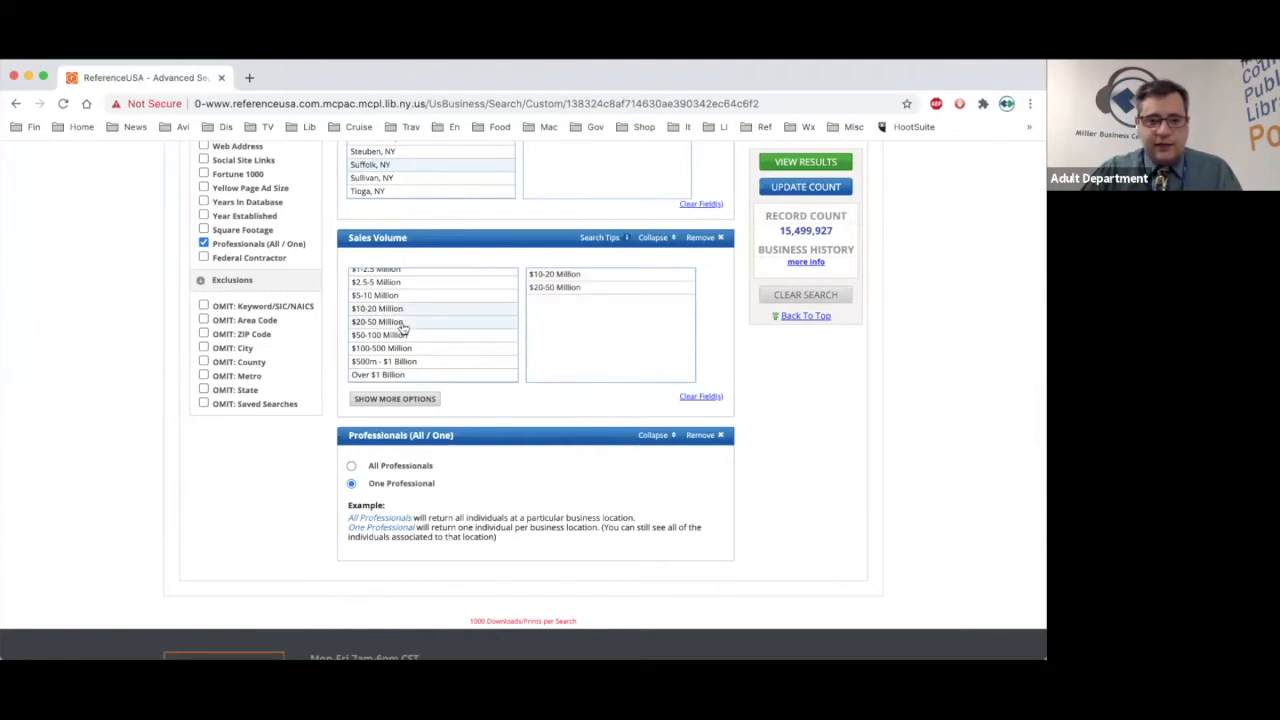
drag(403, 340, 407, 383)
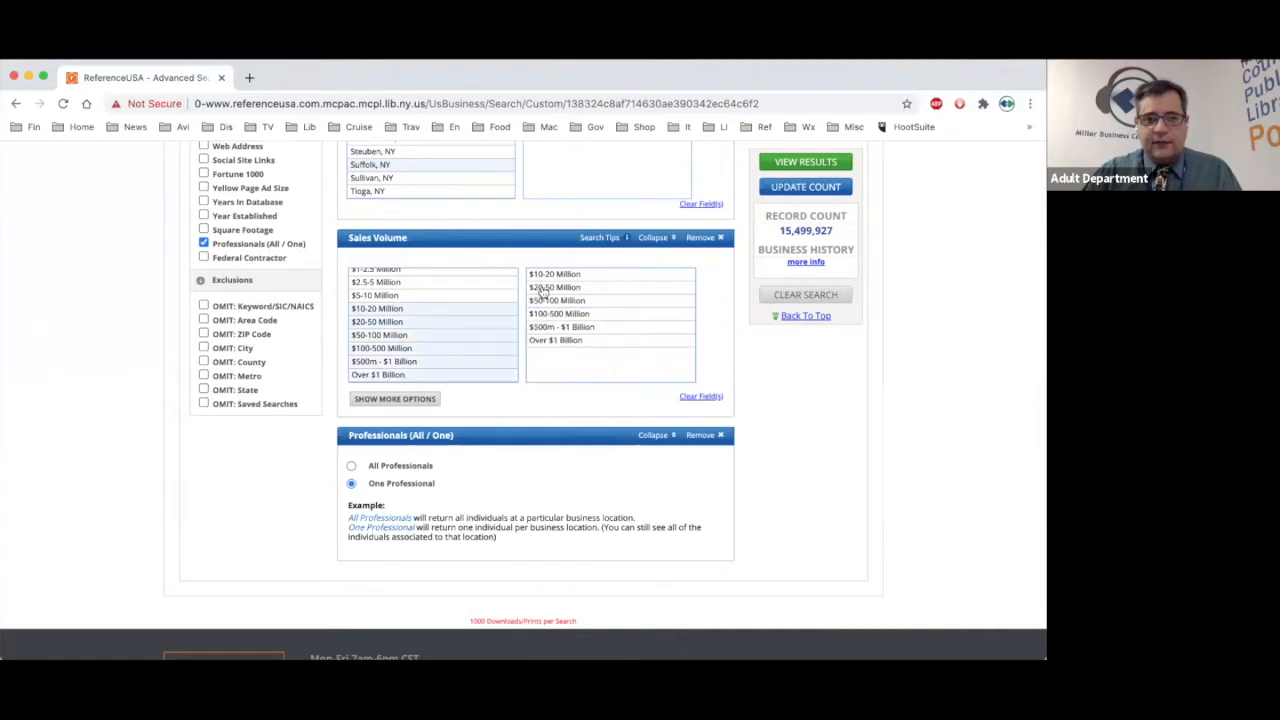
drag(456, 312, 461, 387)
click(396, 308)
click(400, 321)
click(404, 335)
click(419, 309)
click(417, 322)
click(420, 335)
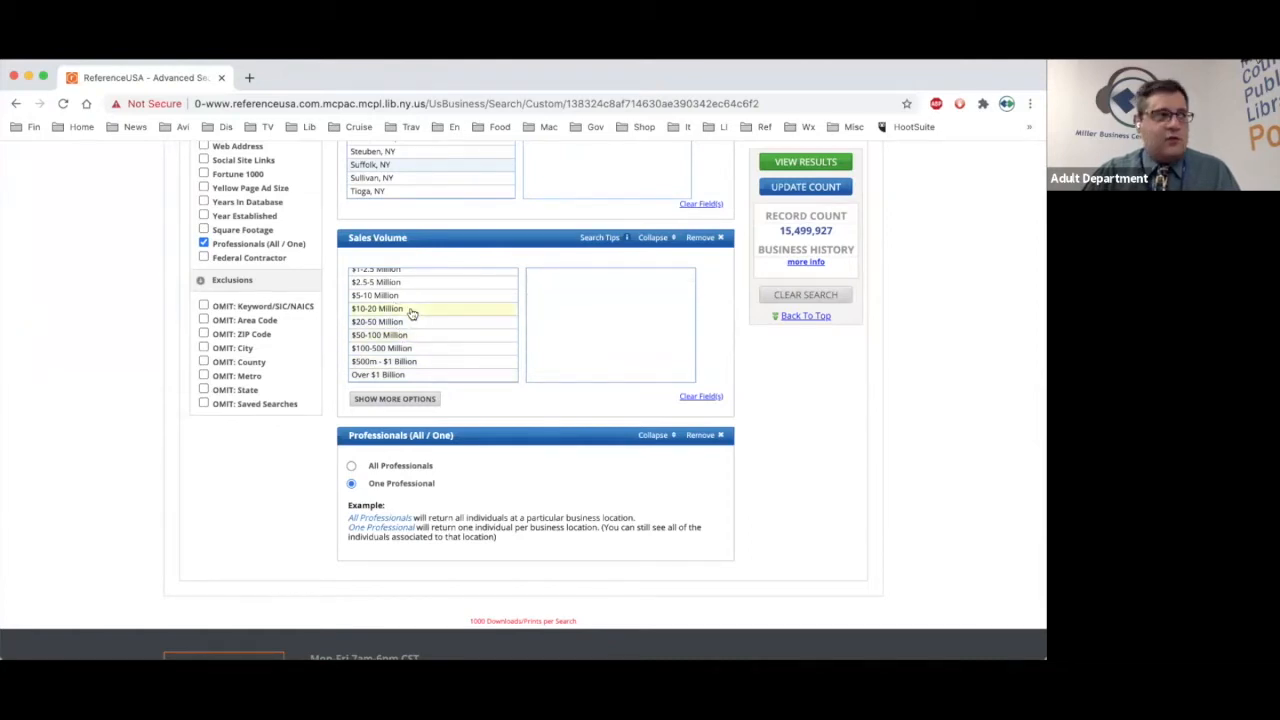
drag(412, 313, 419, 396)
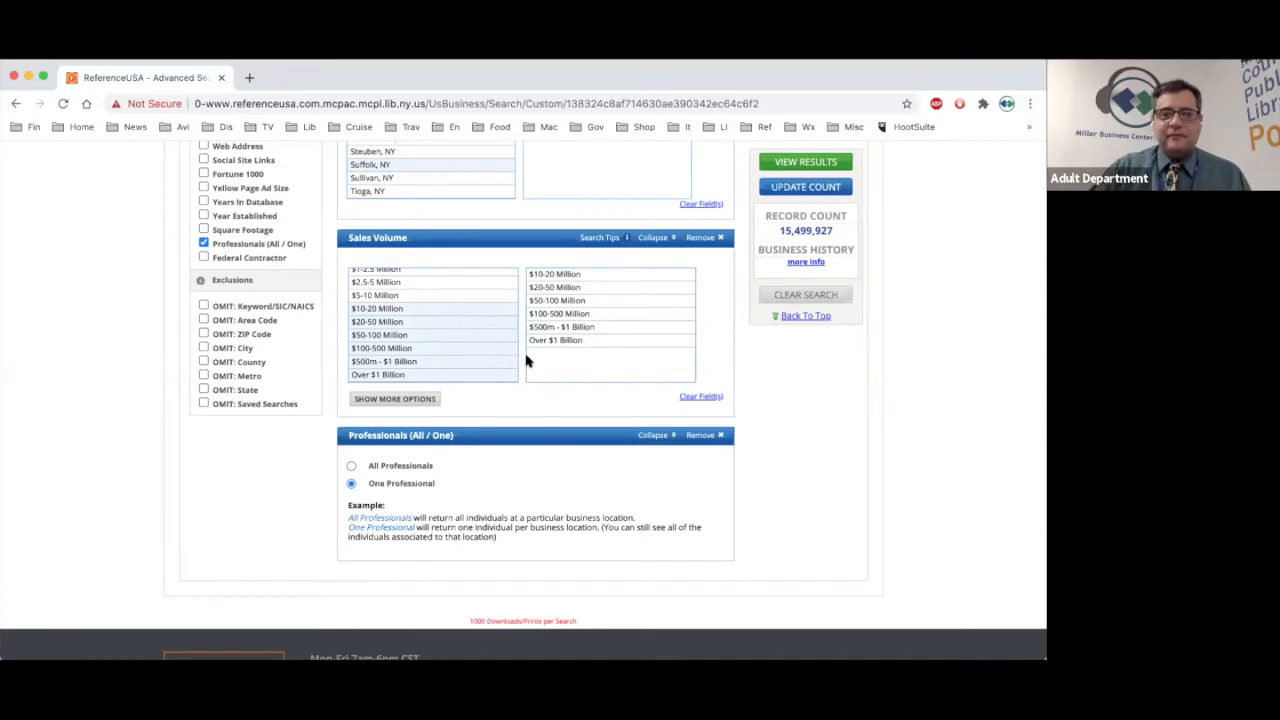
Review the County, Sales Volume and Professionals criteria, then update the count to 73.
scroll(527, 361, down, 2)
scroll(527, 361, up, 4)
scroll(527, 361, up, 3)
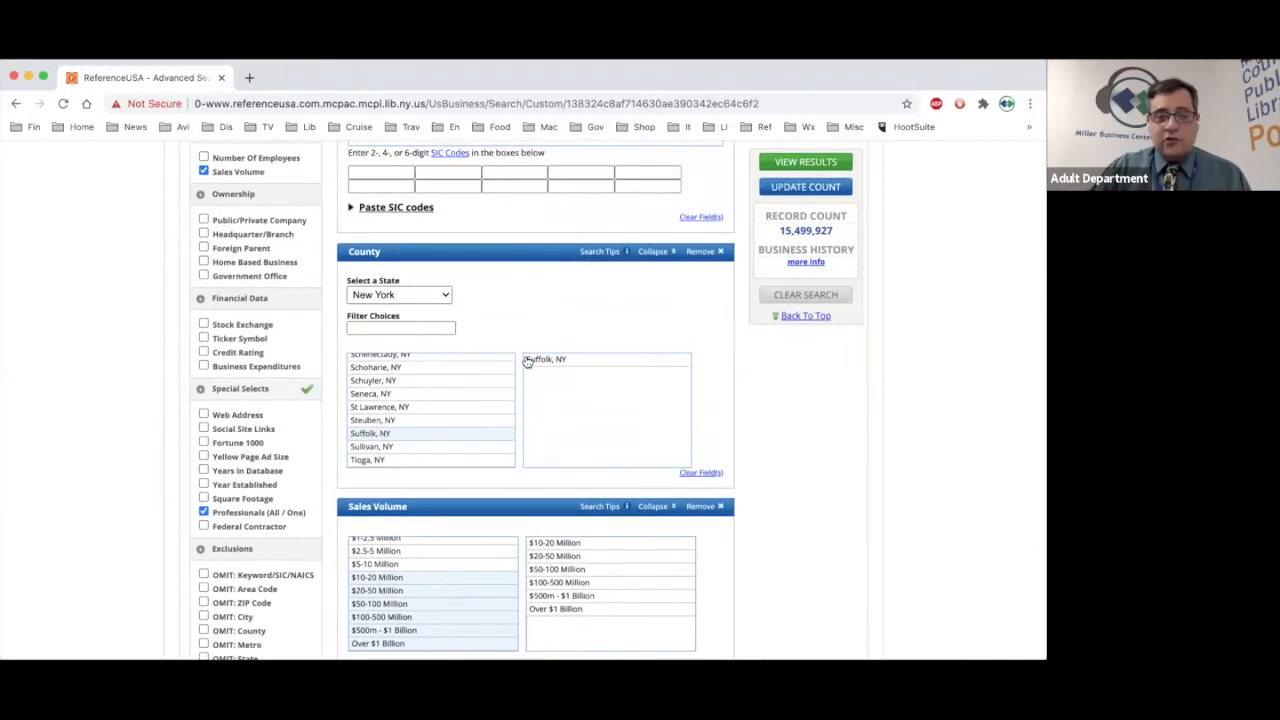
scroll(527, 361, up, 6)
scroll(527, 357, up, 10)
scroll(537, 323, down, 5)
scroll(283, 363, down, 10)
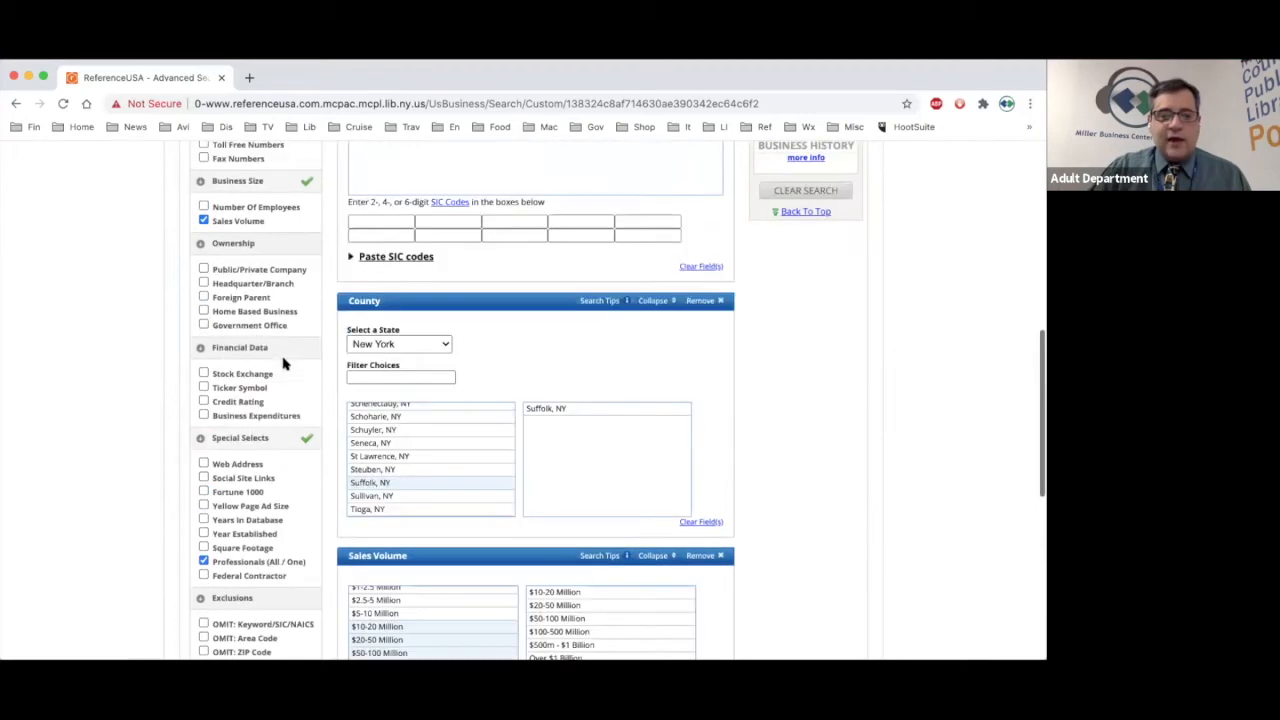
scroll(283, 363, down, 5)
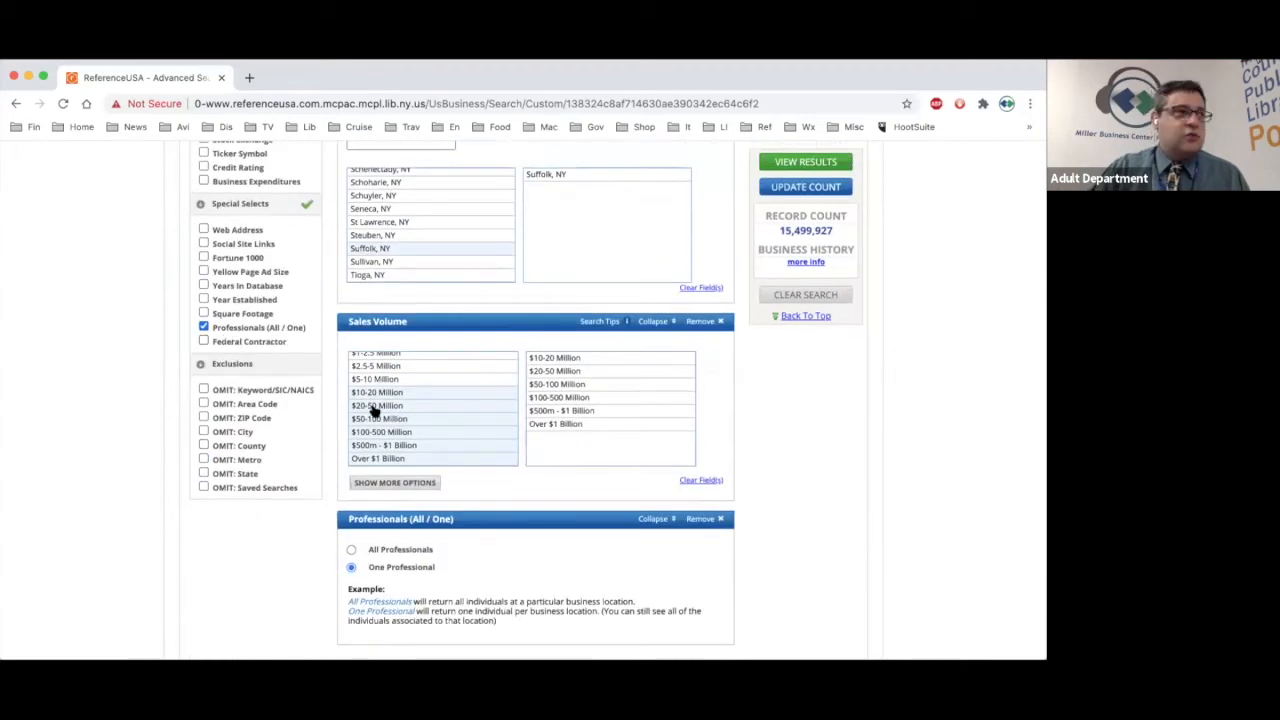
scroll(626, 343, up, 15)
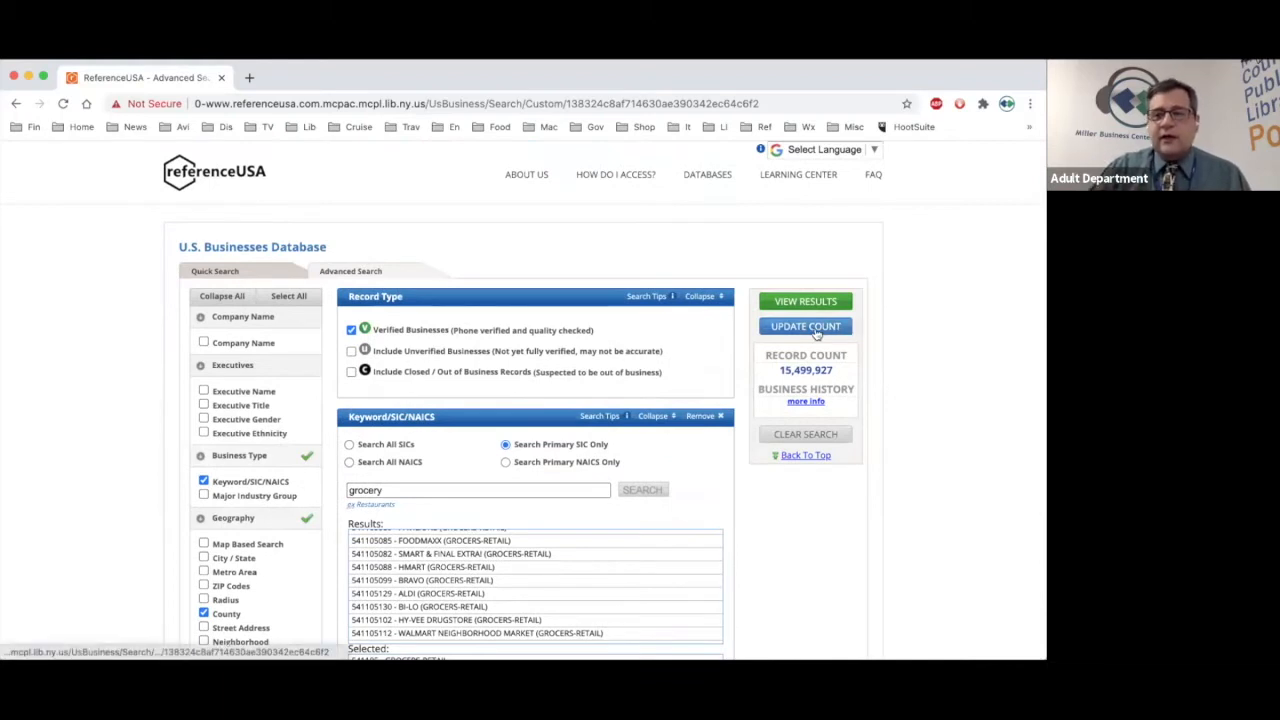
scroll(487, 404, up, 1)
scroll(487, 404, up, 5)
scroll(463, 335, down, 1)
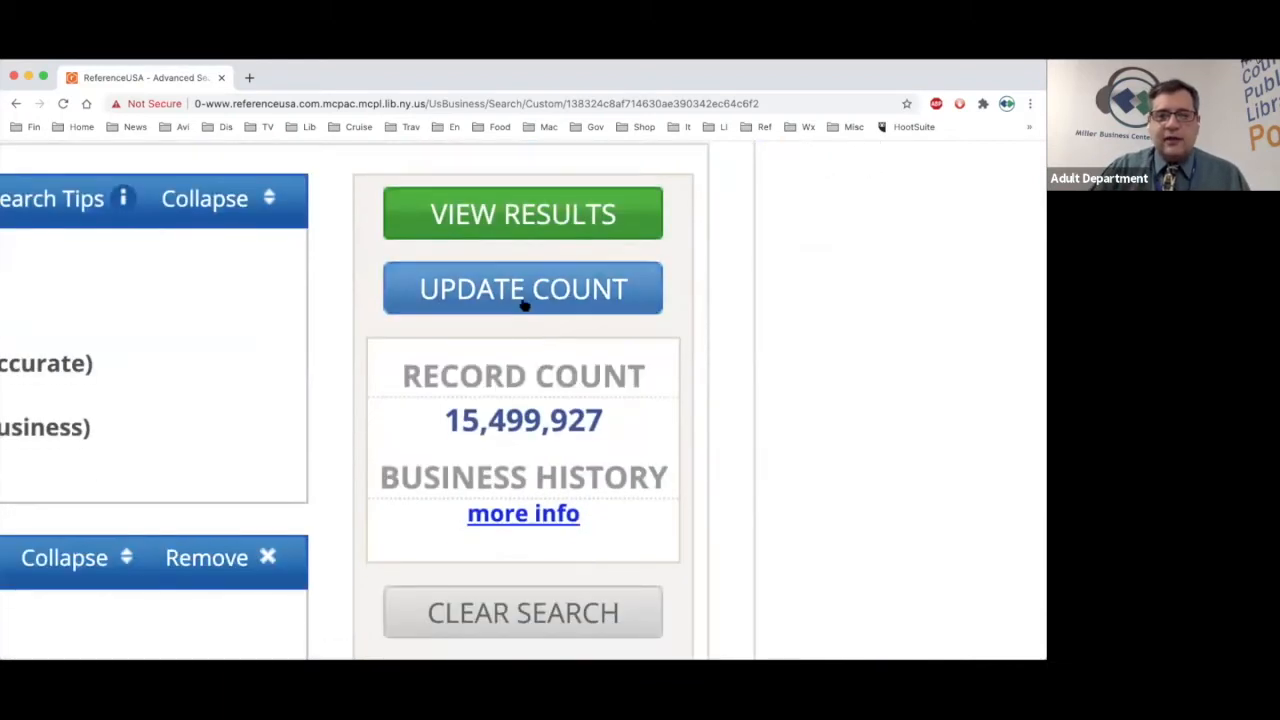
click(519, 305)
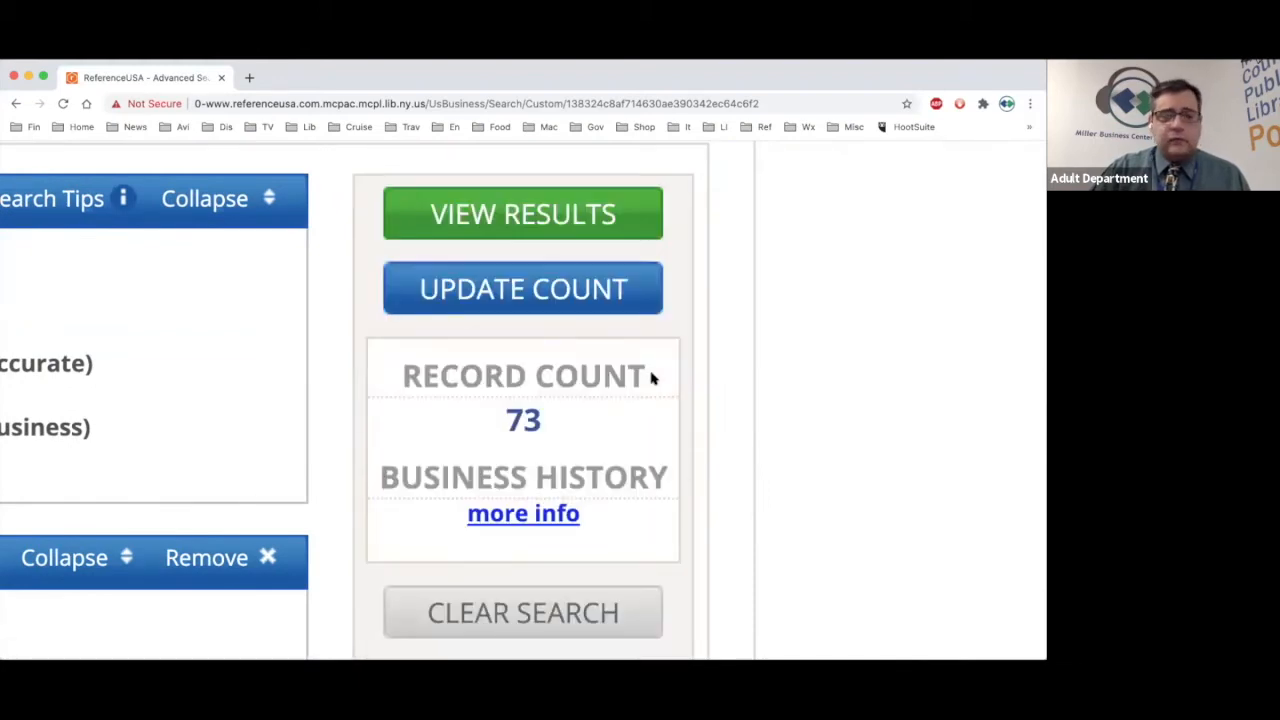
scroll(453, 362, down, 6)
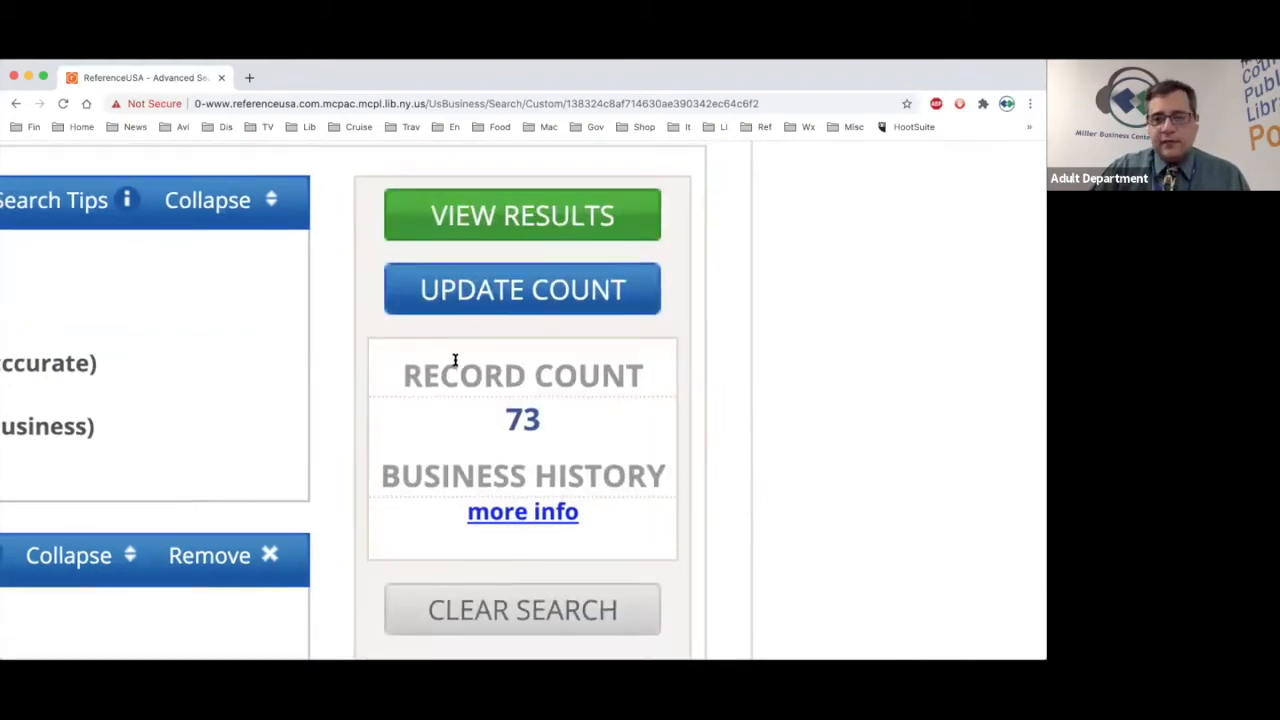
scroll(469, 354, down, 3)
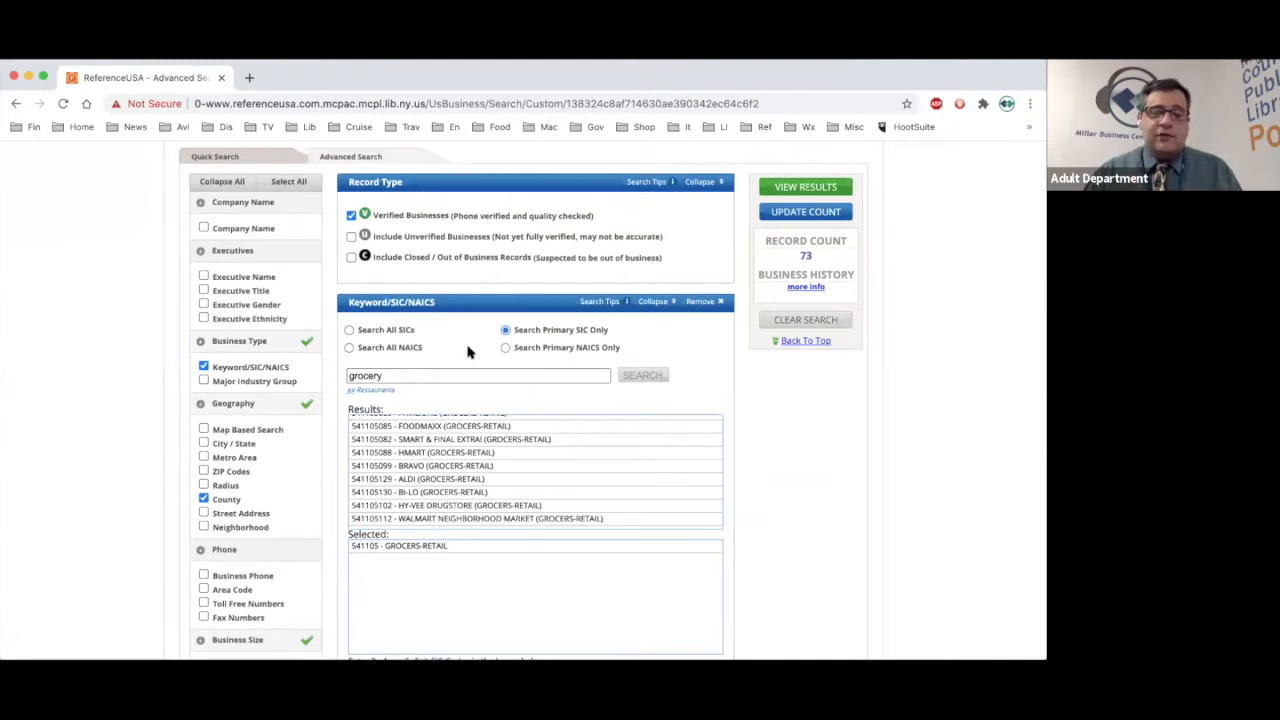
scroll(493, 460, up, 2)
scroll(493, 460, up, 4)
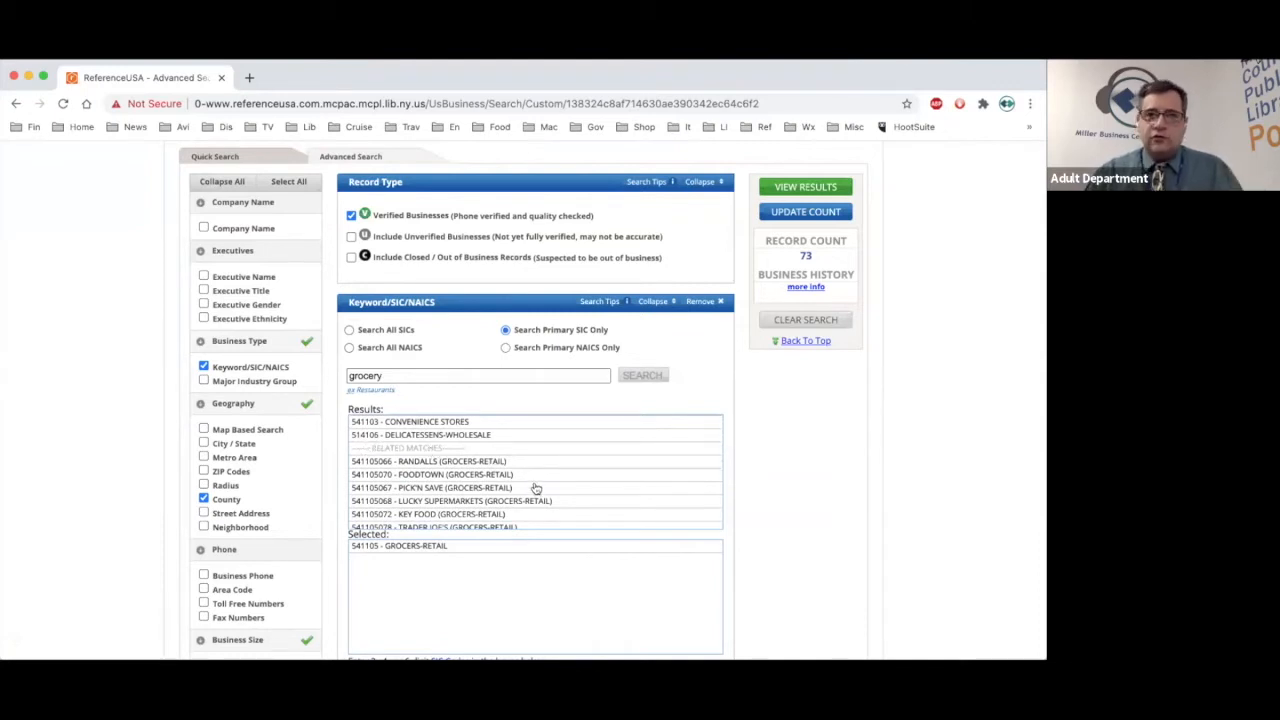
scroll(525, 489, down, 1)
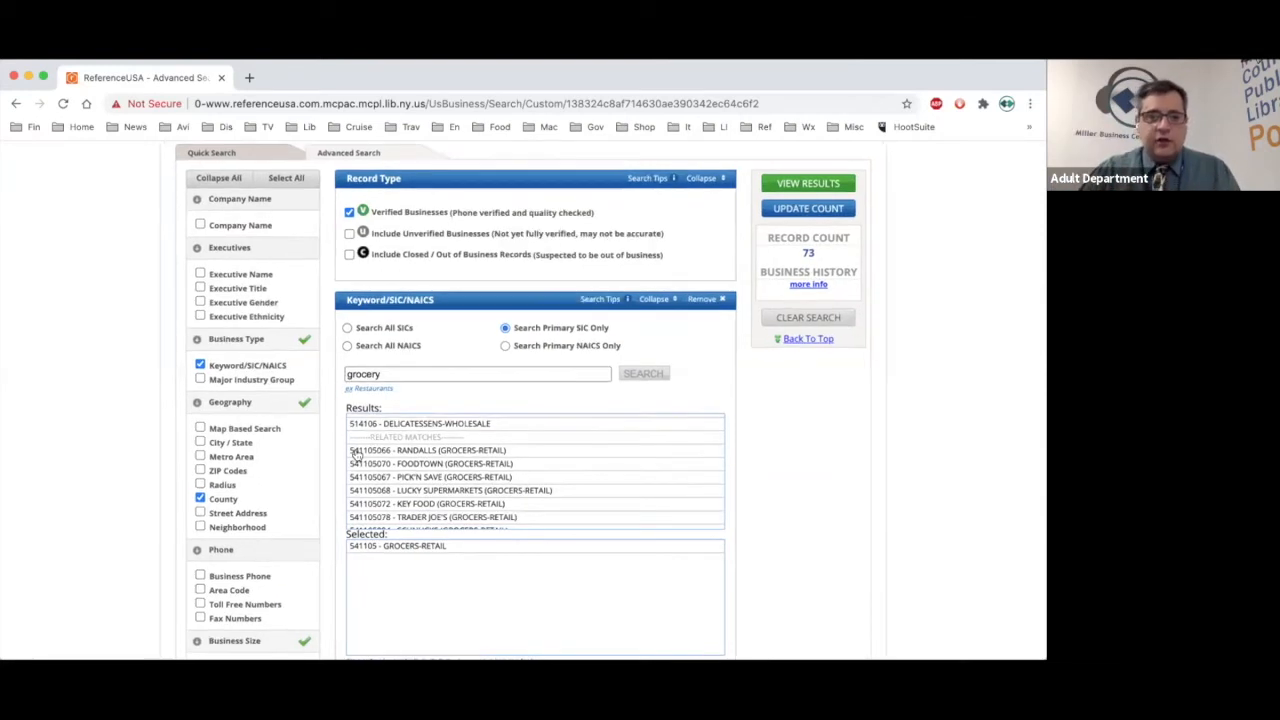
scroll(357, 454, up, 5)
scroll(198, 366, up, 1)
scroll(200, 367, down, 3)
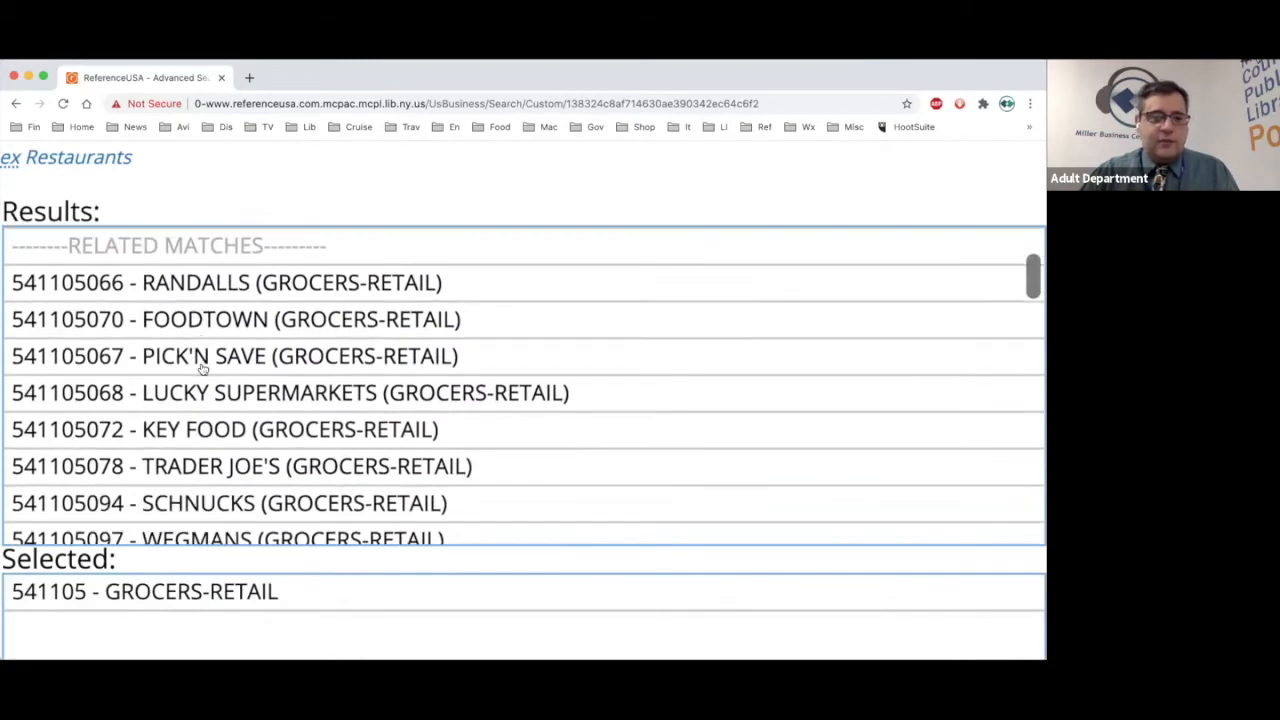
scroll(203, 368, down, 5)
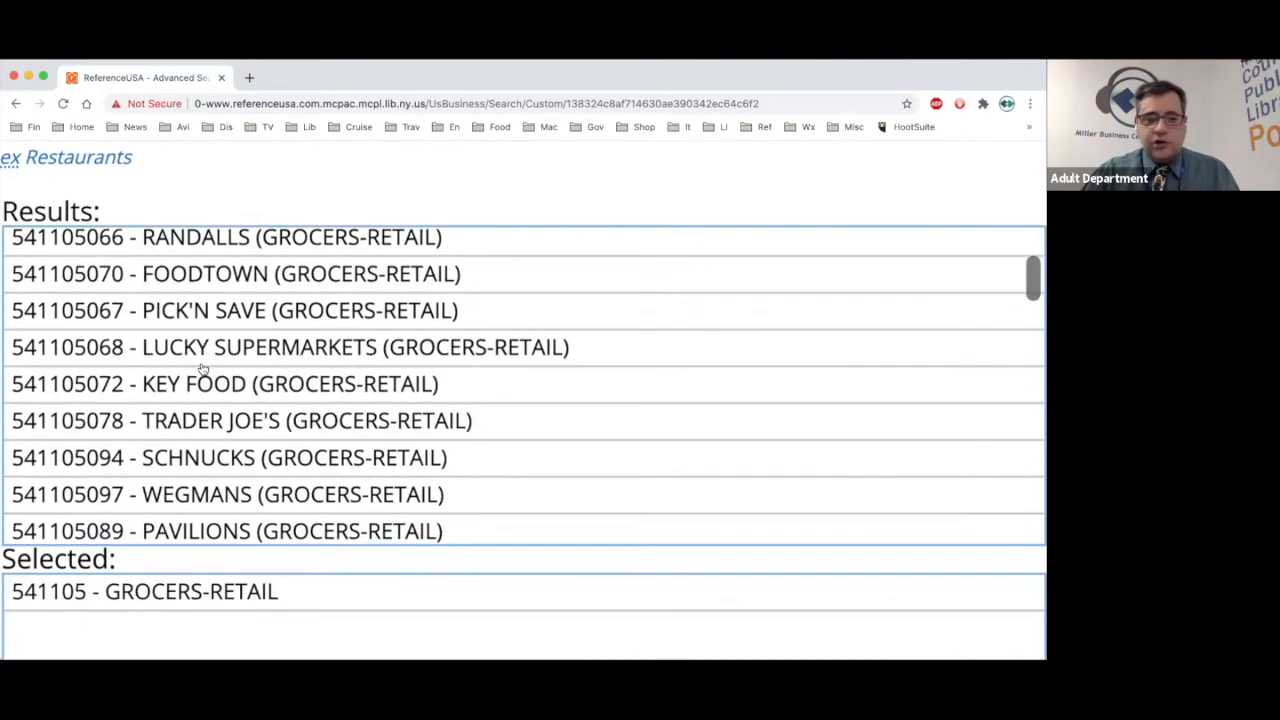
scroll(203, 368, down, 7)
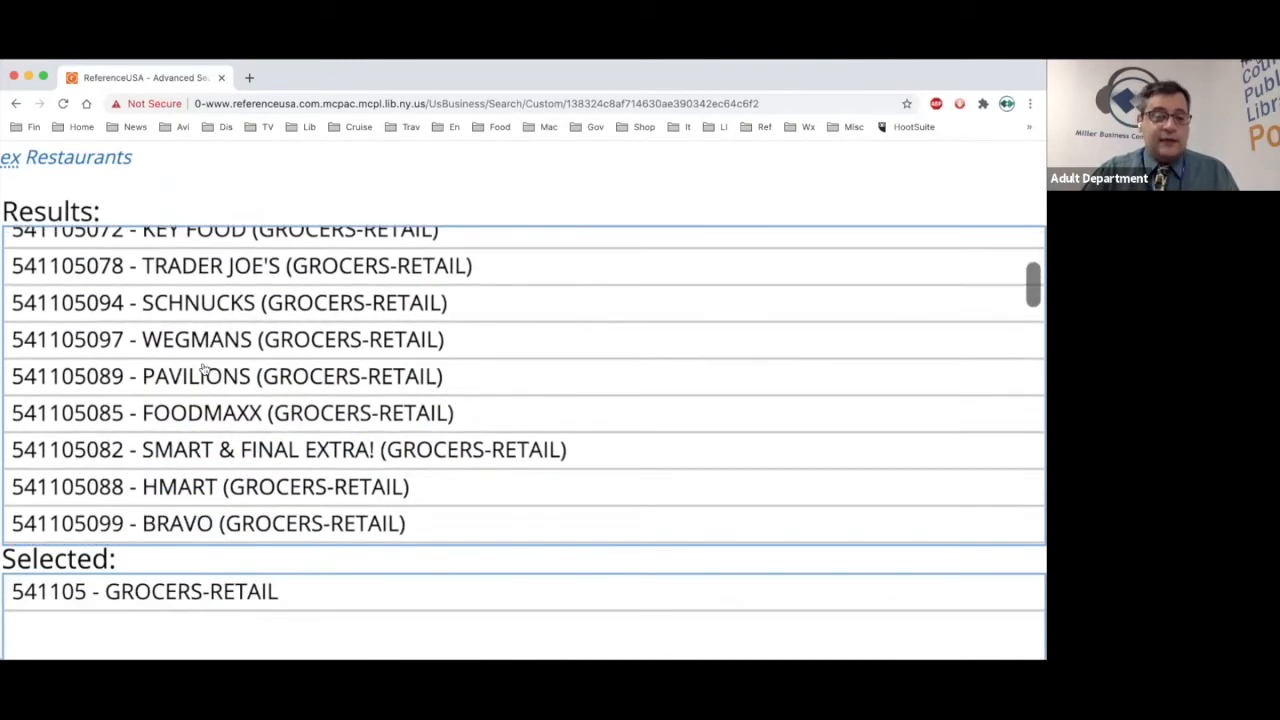
scroll(204, 346, down, 8)
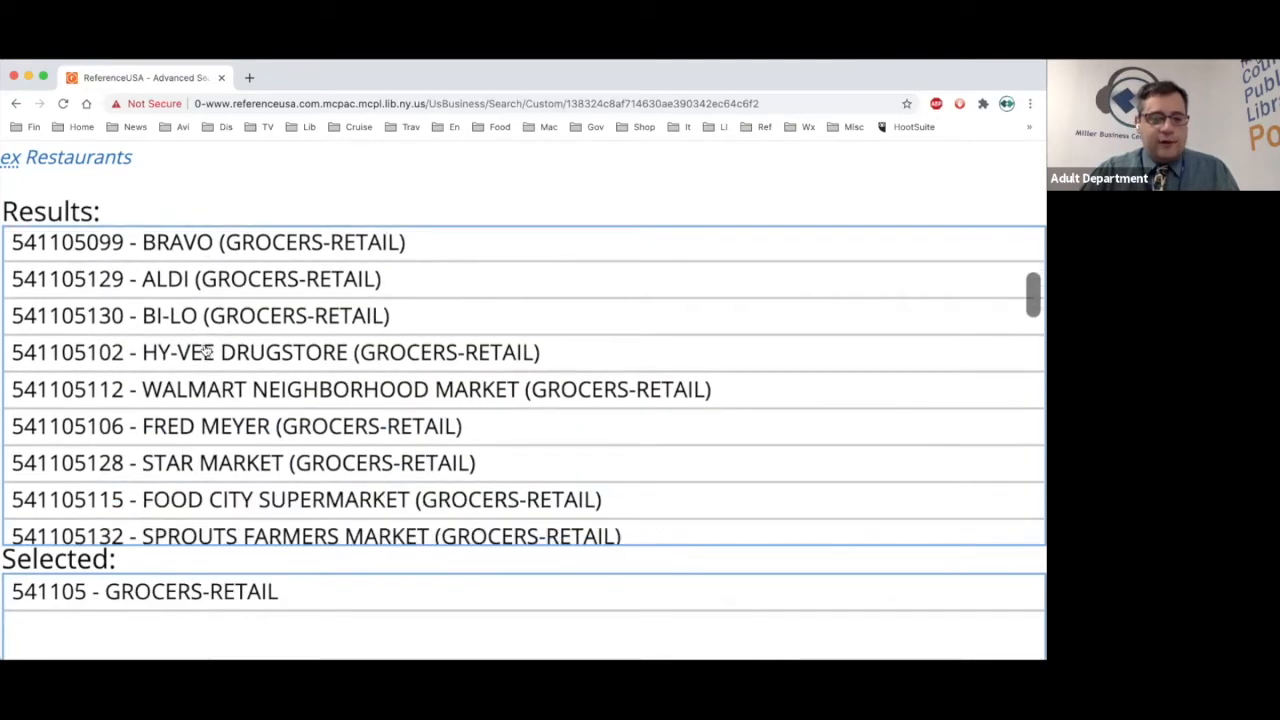
scroll(245, 357, down, 9)
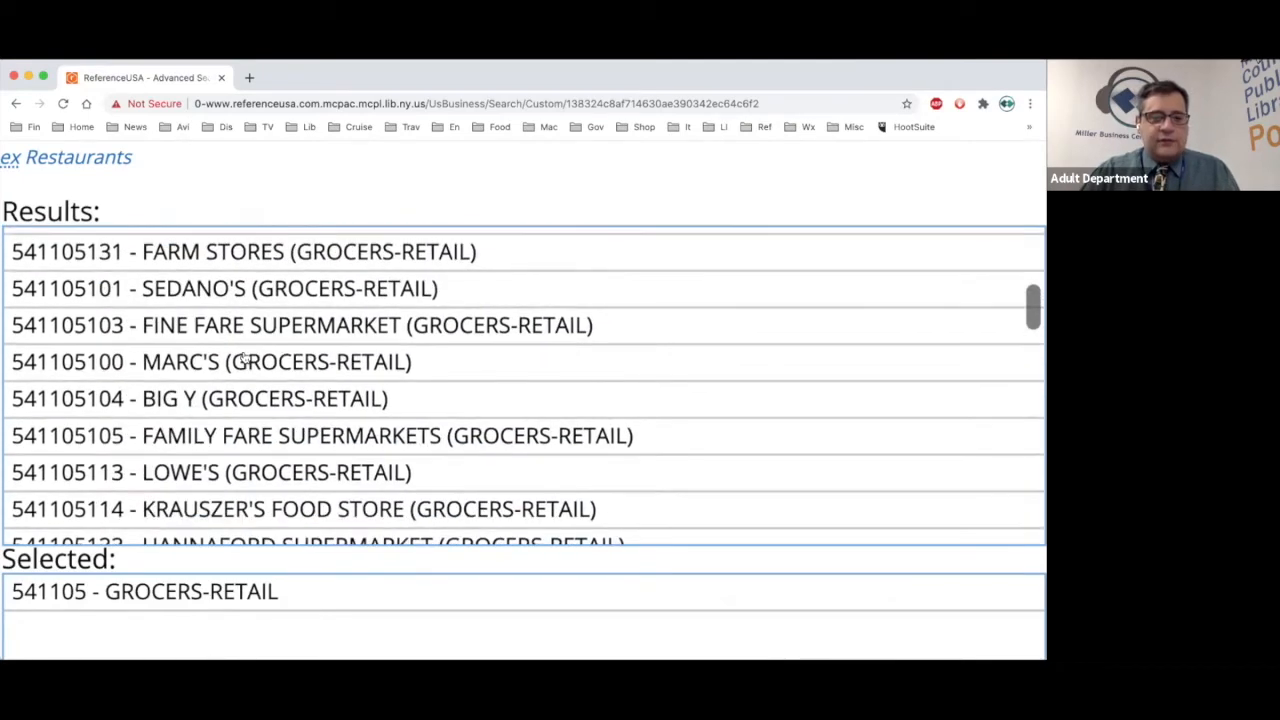
scroll(245, 357, down, 7)
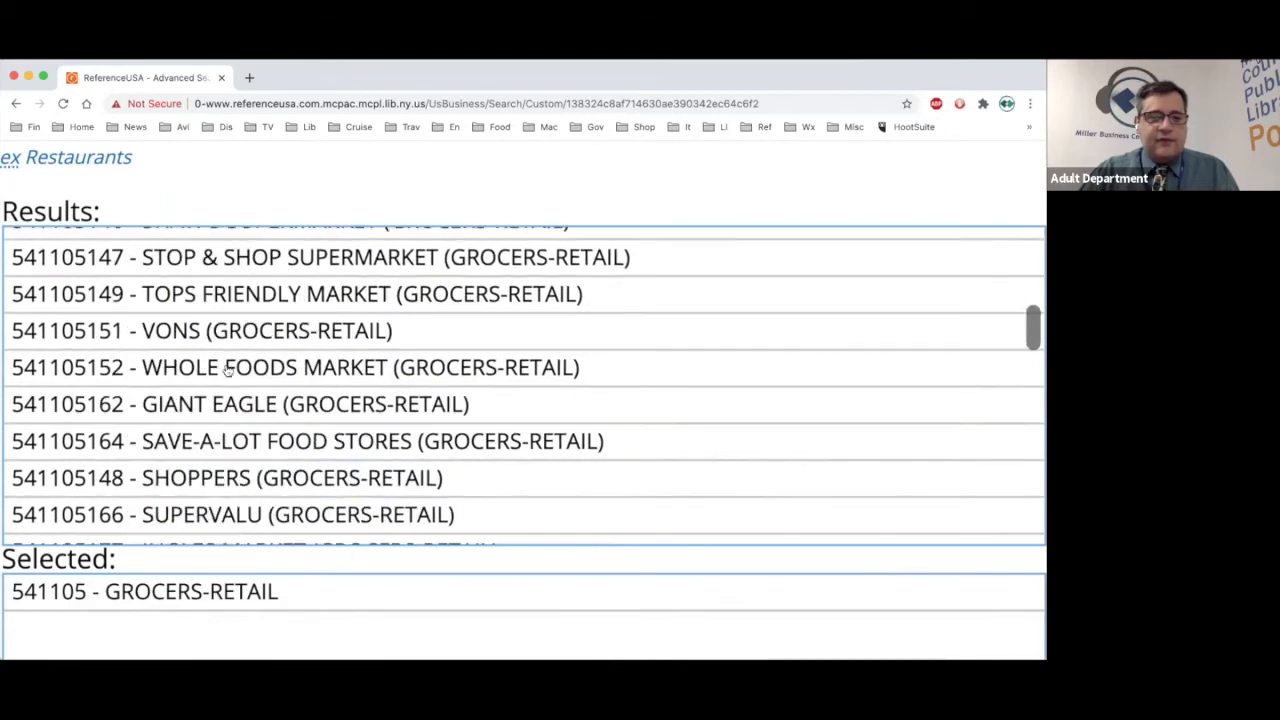
scroll(229, 366, down, 5)
scroll(229, 366, down, 6)
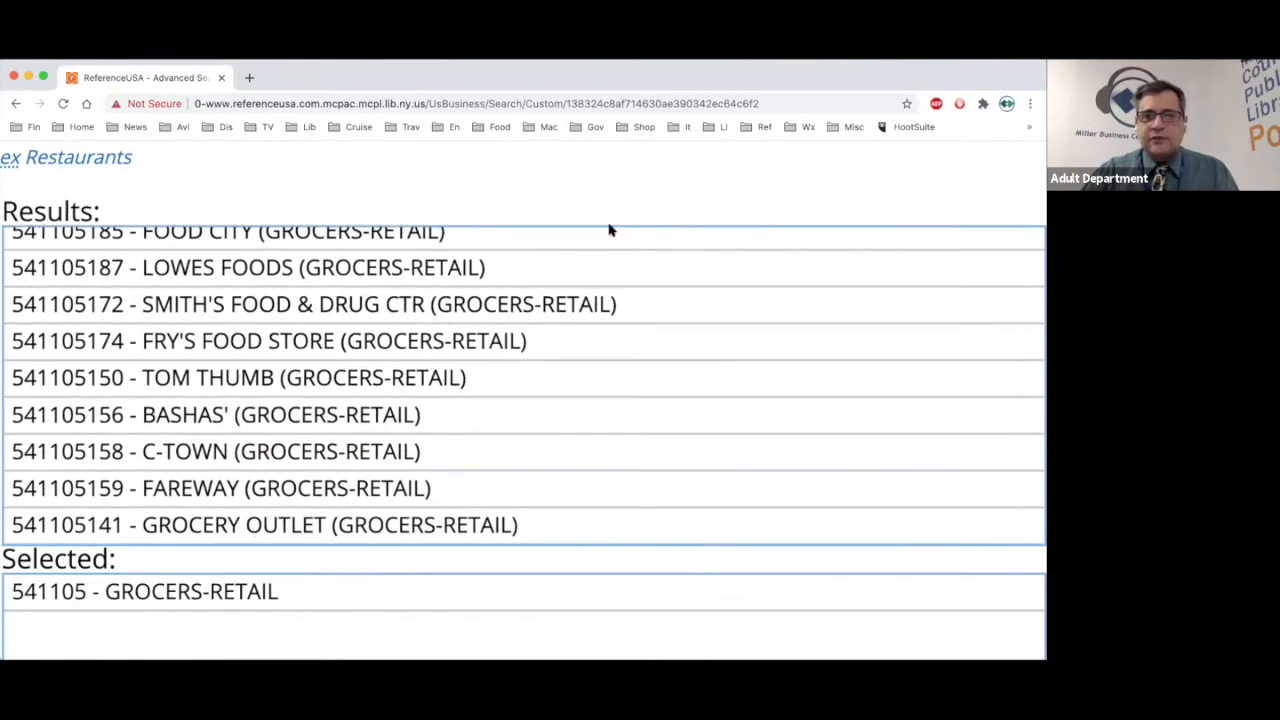
key(super+minus)
key(super+minus)
key(super+minus)
scroll(606, 339, up, 5)
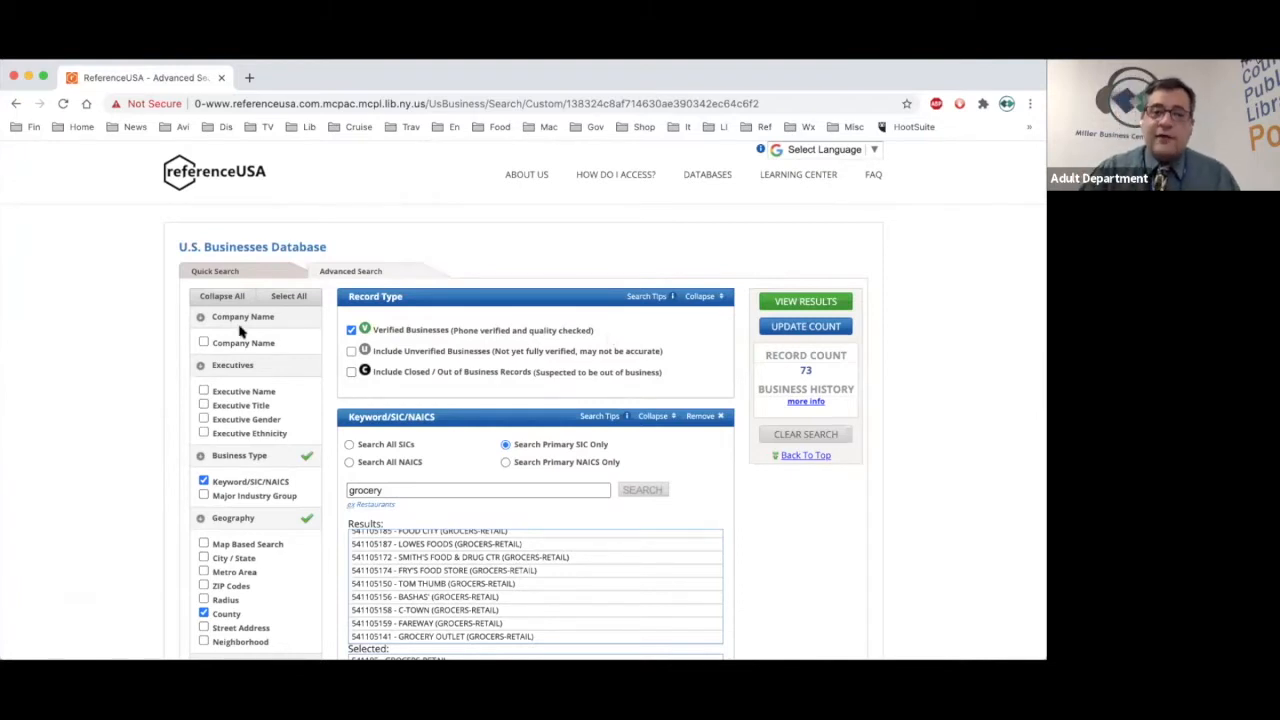
scroll(238, 332, up, 5)
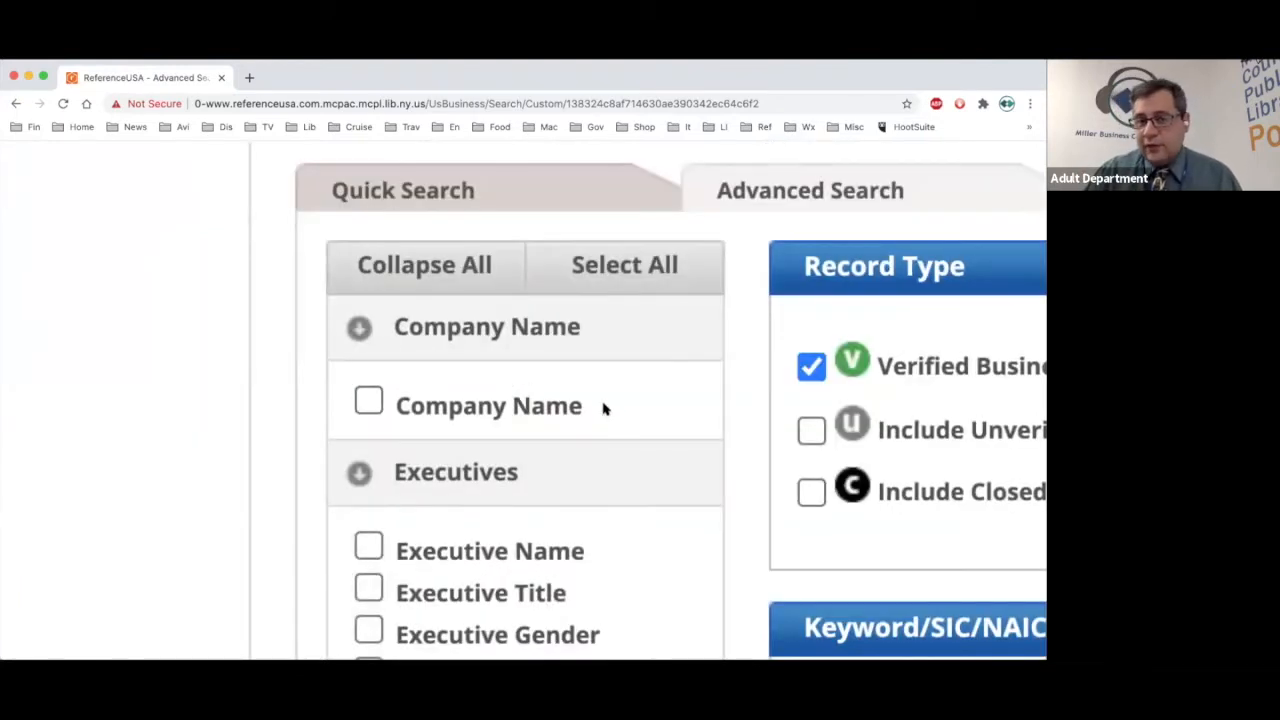
scroll(603, 408, down, 5)
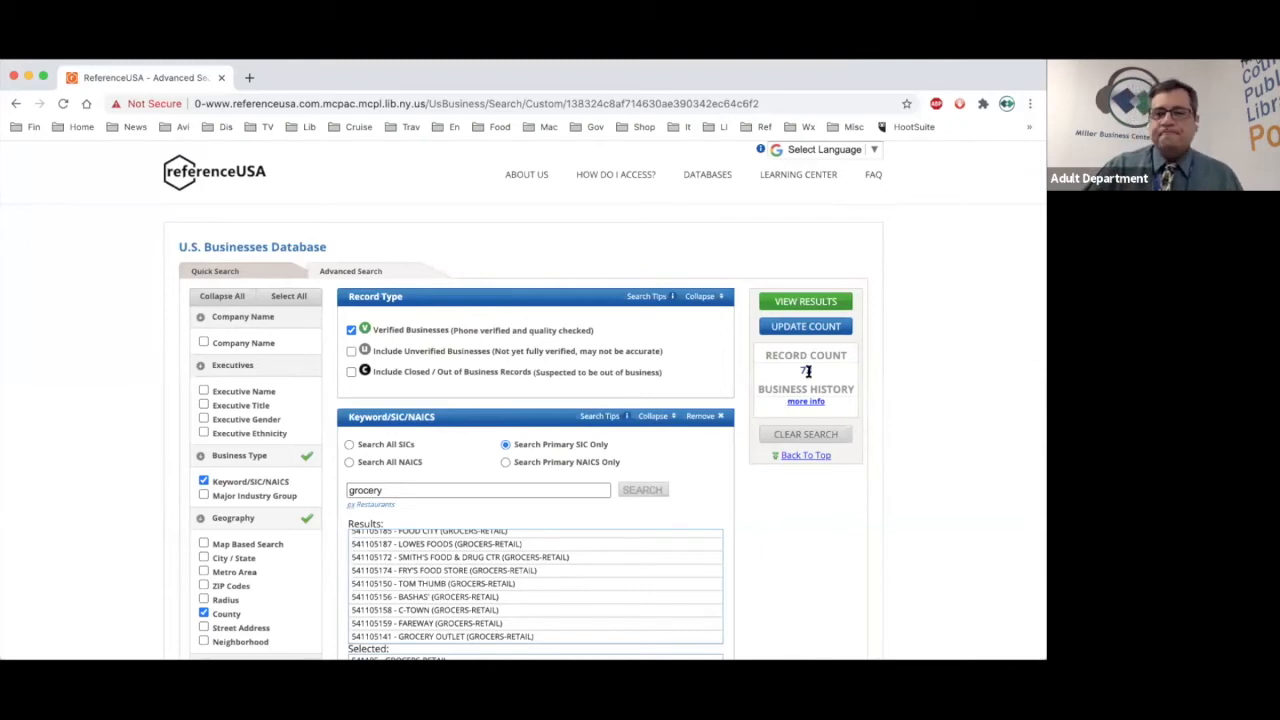
scroll(697, 415, down, 5)
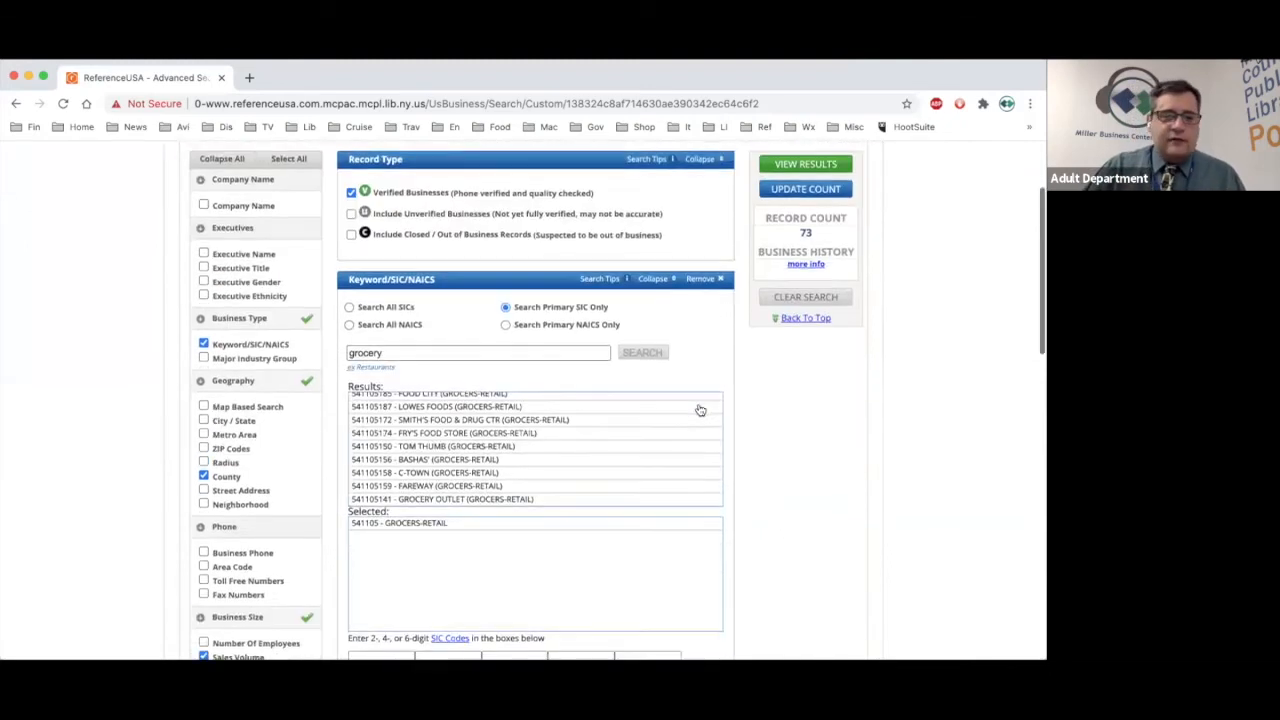
scroll(266, 420, down, 4)
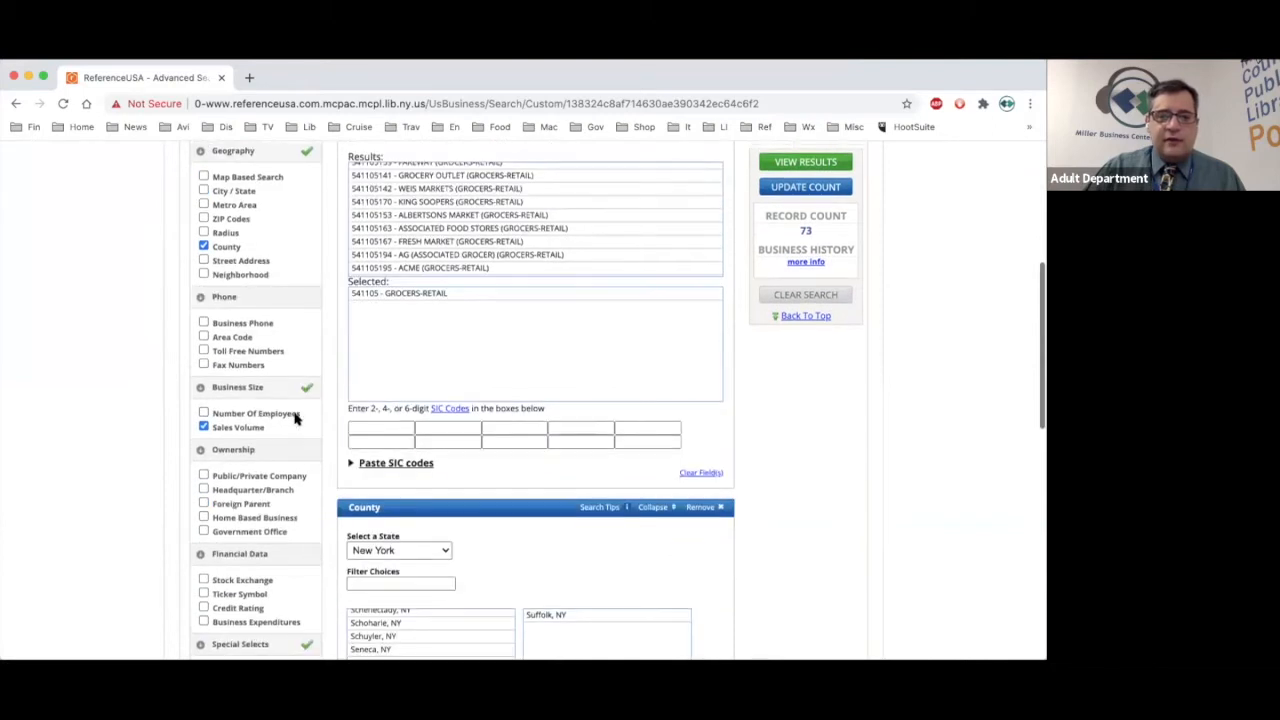
scroll(224, 320, down, 4)
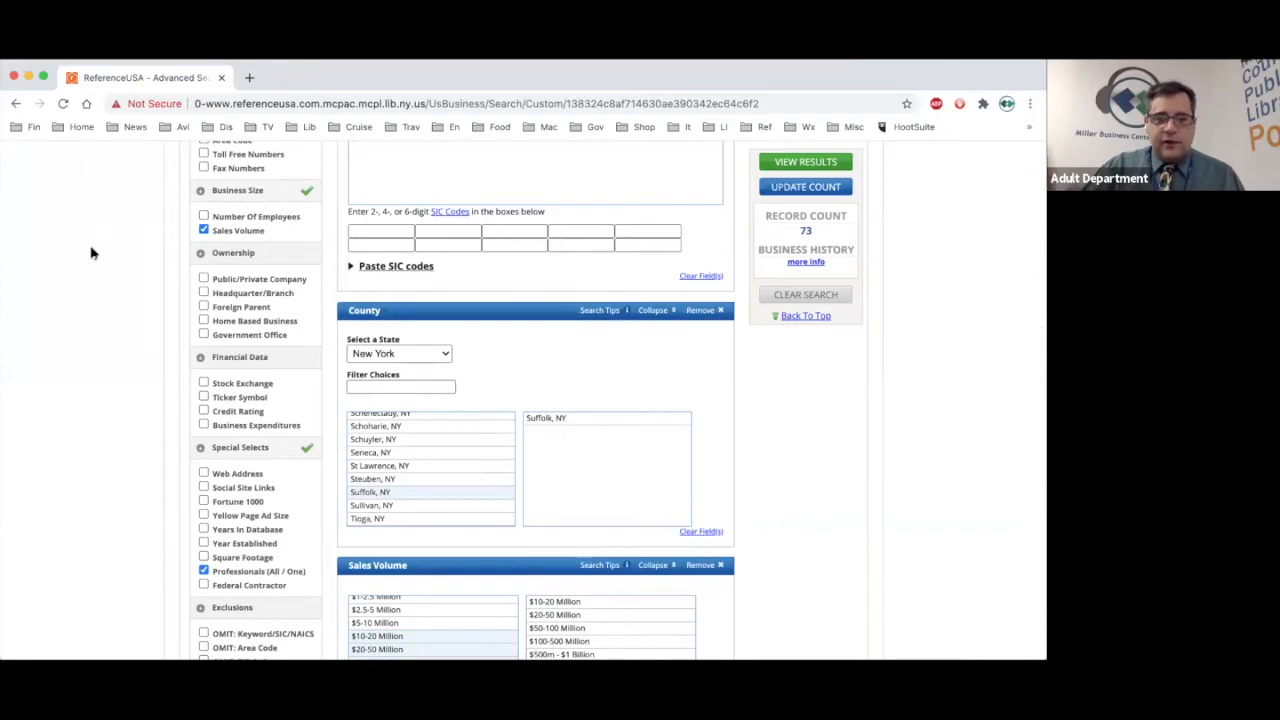
scroll(727, 265, up, 10)
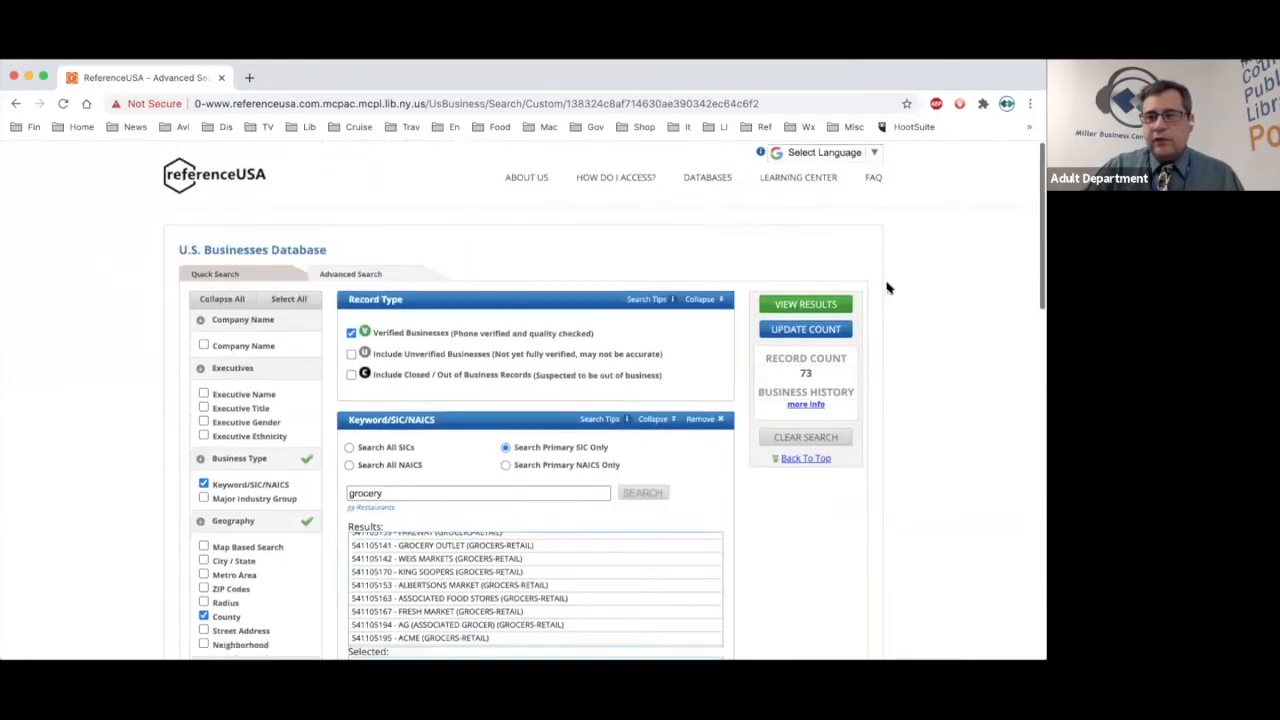
scroll(827, 305, up, 5)
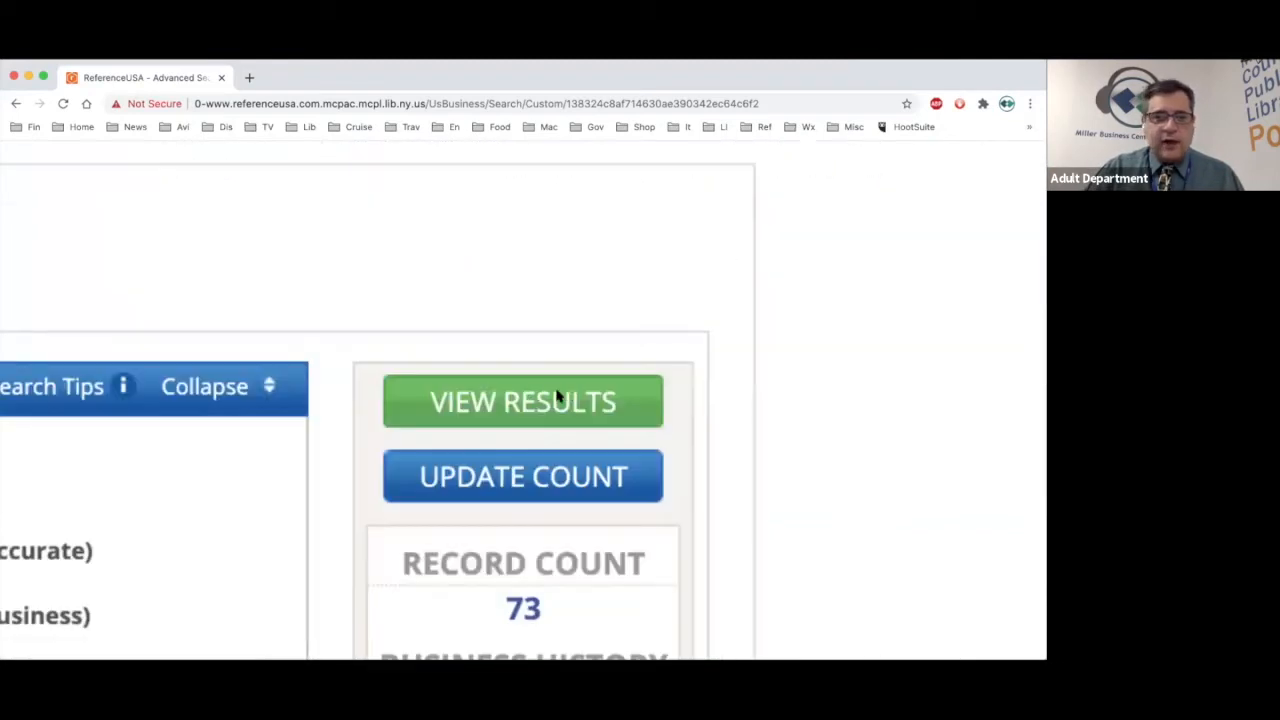
scroll(797, 343, down, 5)
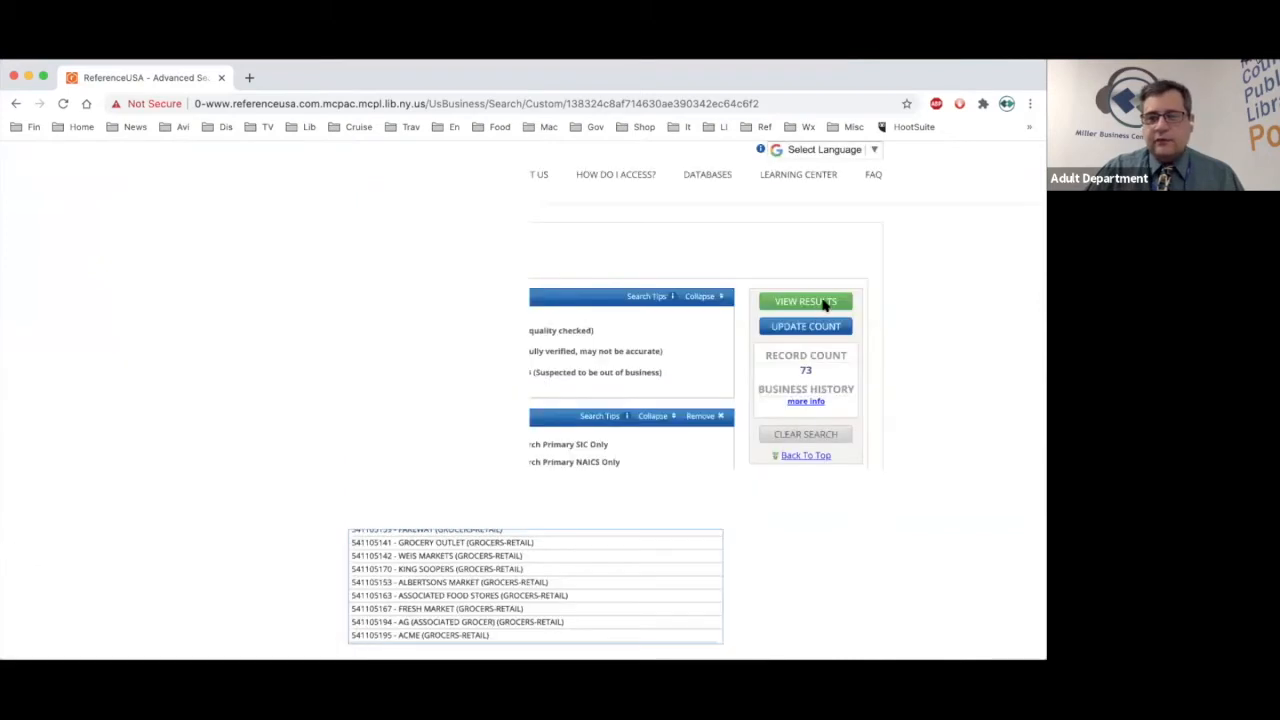
Show the results and scroll through the 73 Suffolk County grocery businesses.
click(824, 303)
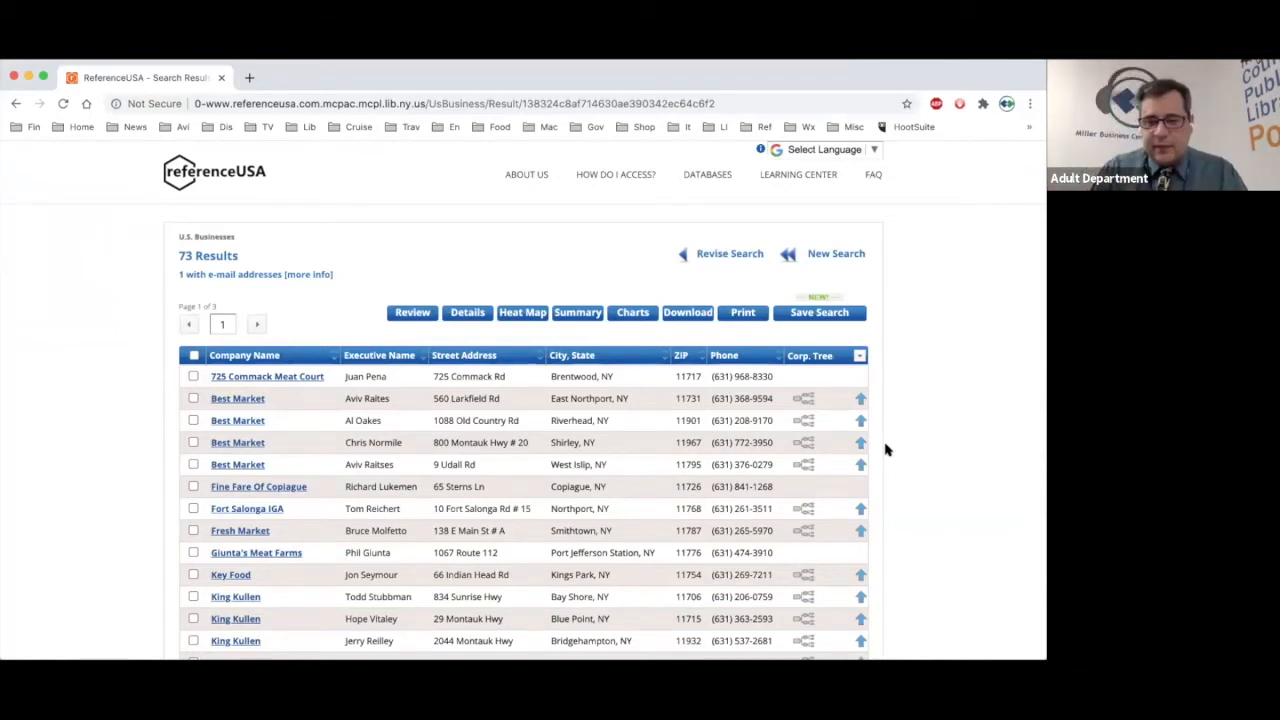
scroll(316, 399, down, 3)
scroll(316, 399, down, 9)
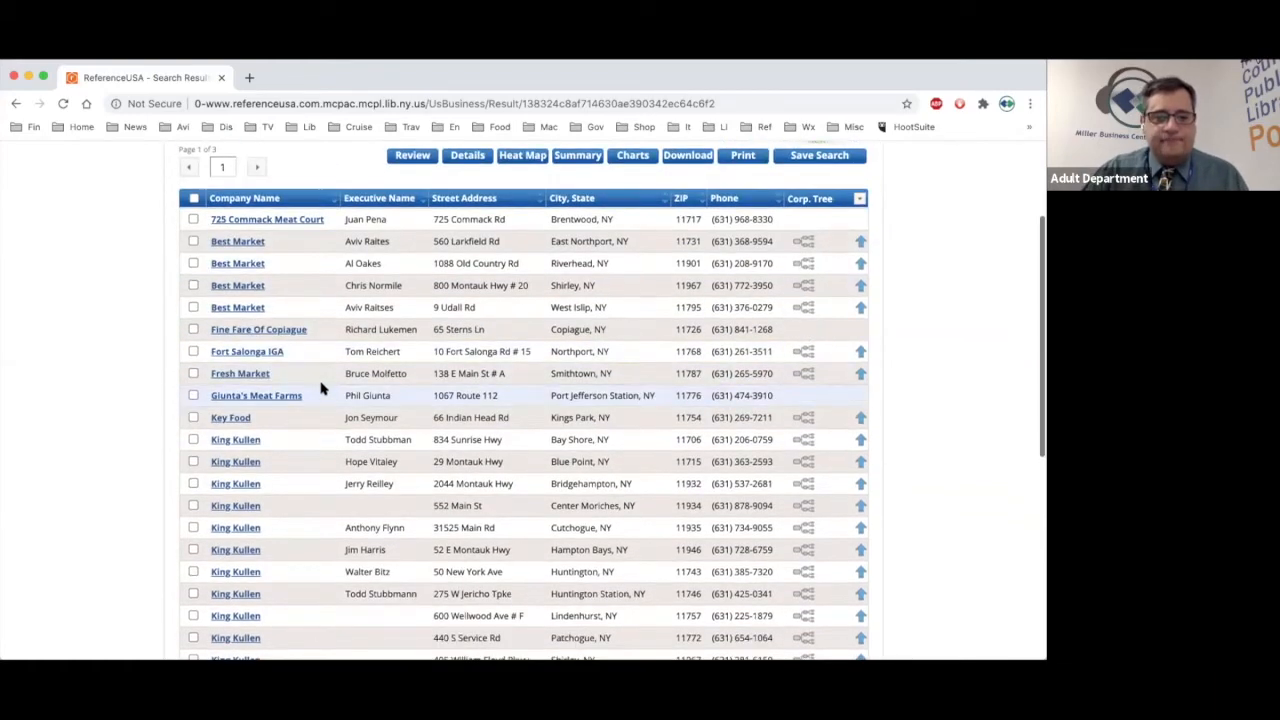
scroll(321, 387, up, 12)
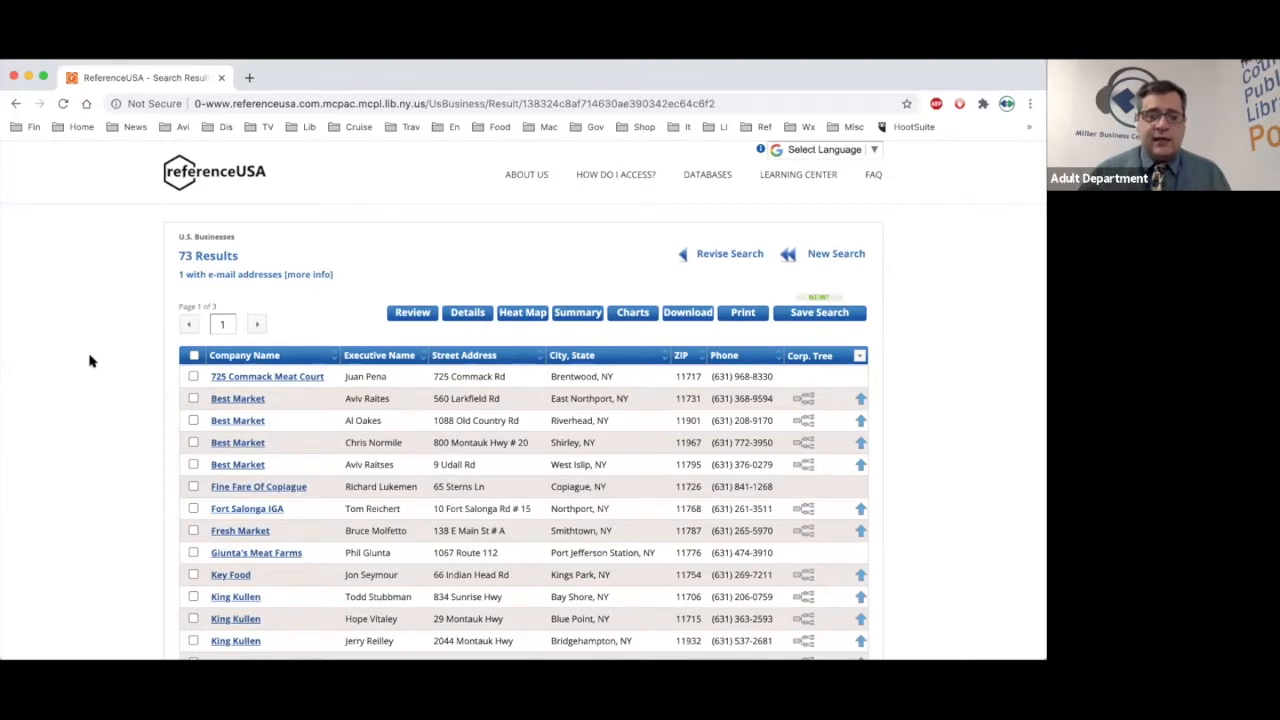
scroll(120, 262, down, 3)
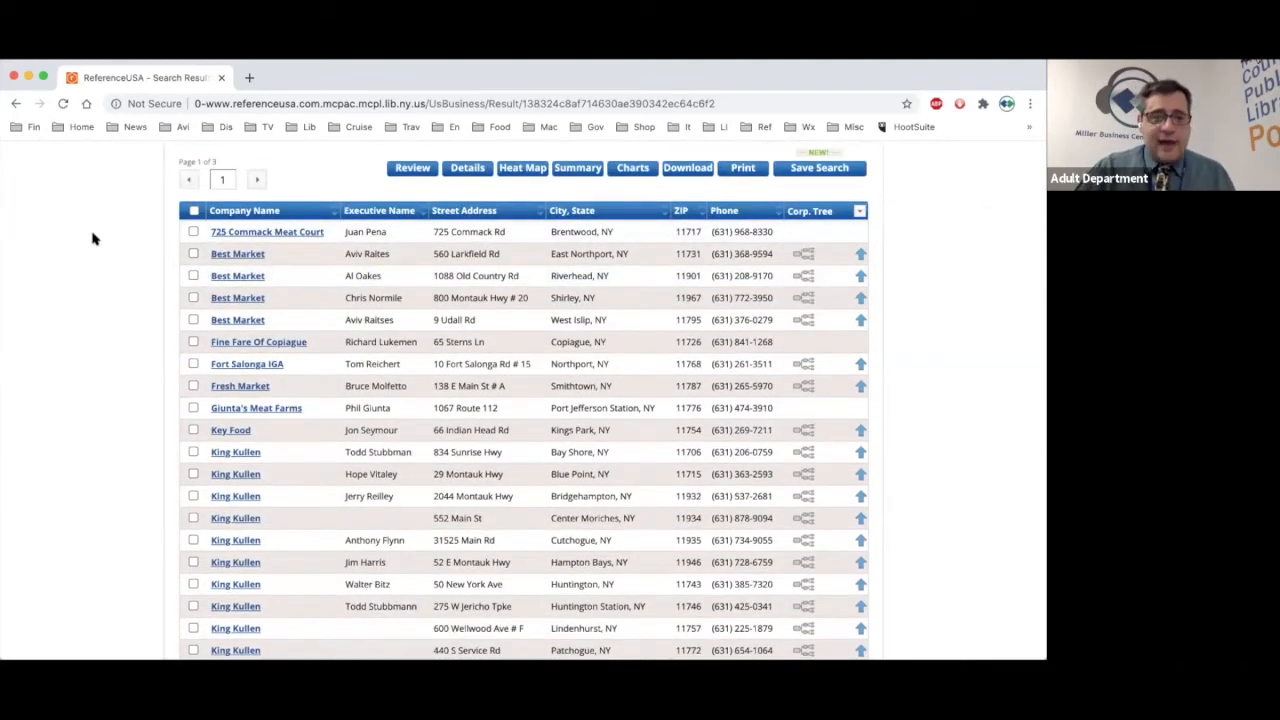
scroll(265, 313, up, 2)
scroll(265, 313, up, 2)
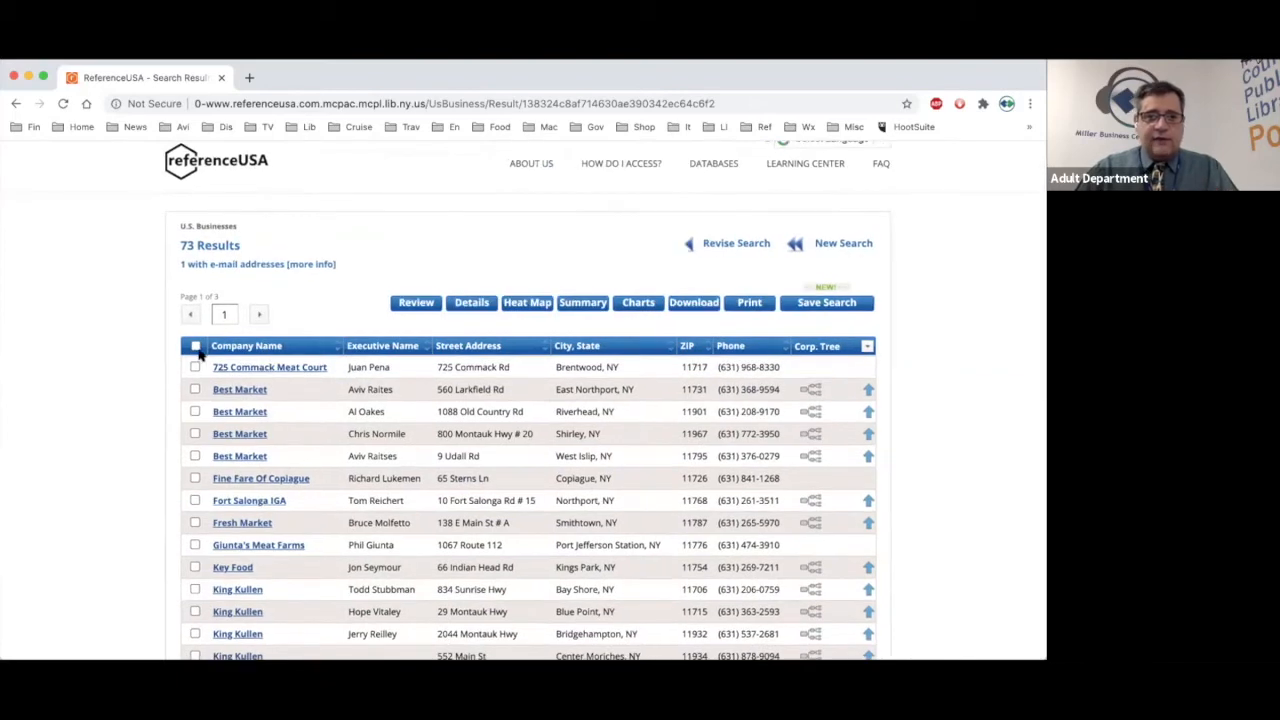
key(super+equal)
key(super+minus)
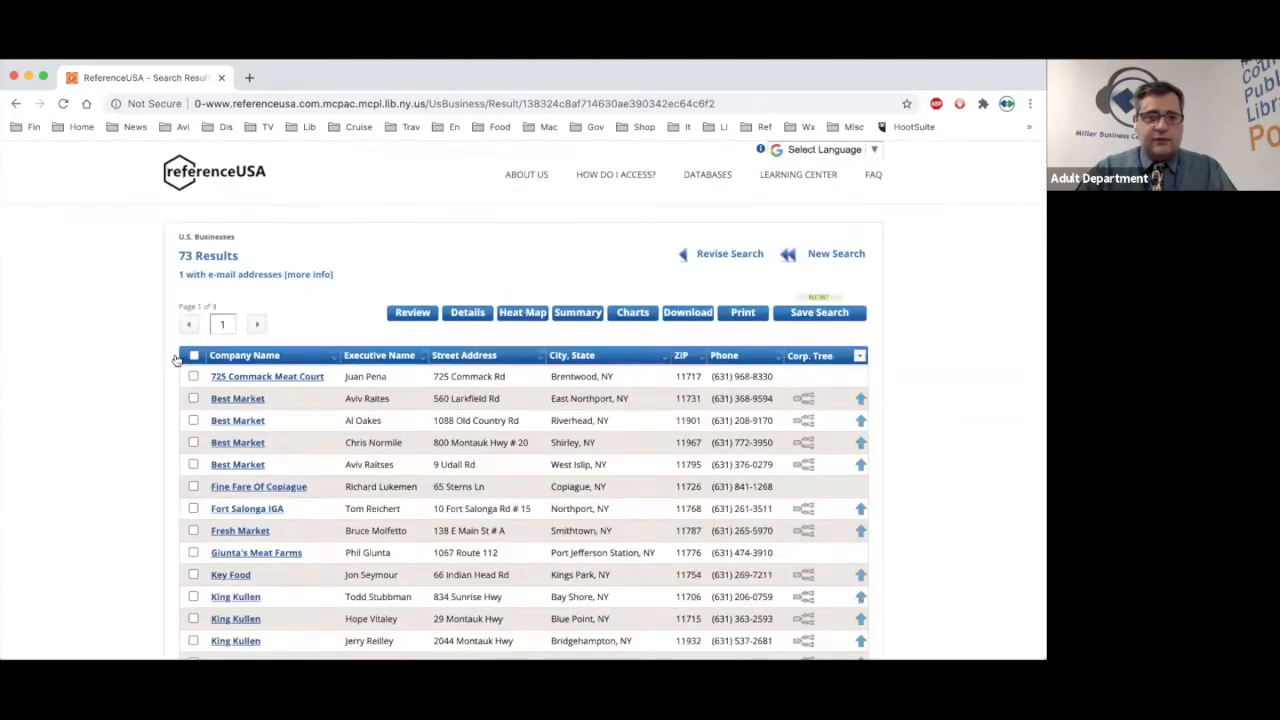
key(super+equal)
key(super+equal)
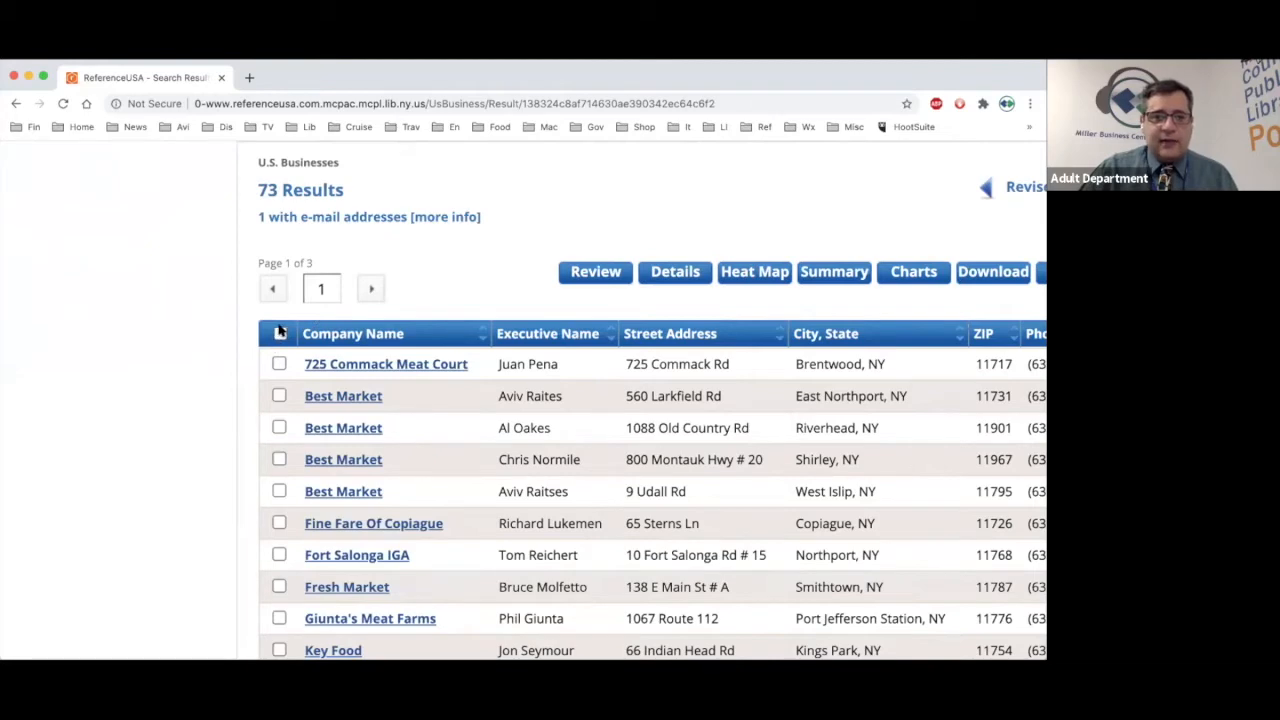
scroll(278, 328, up, 2)
scroll(278, 328, down, 3)
scroll(279, 328, down, 2)
scroll(279, 328, up, 5)
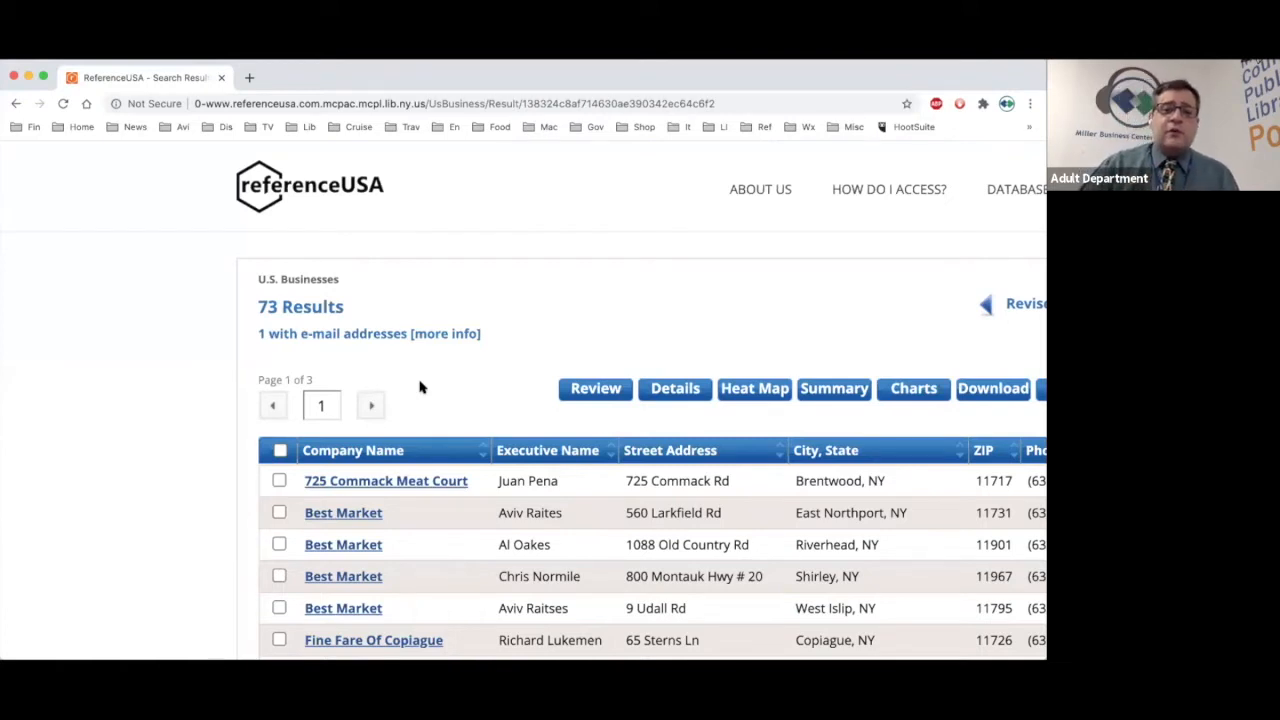
scroll(418, 387, down, 1)
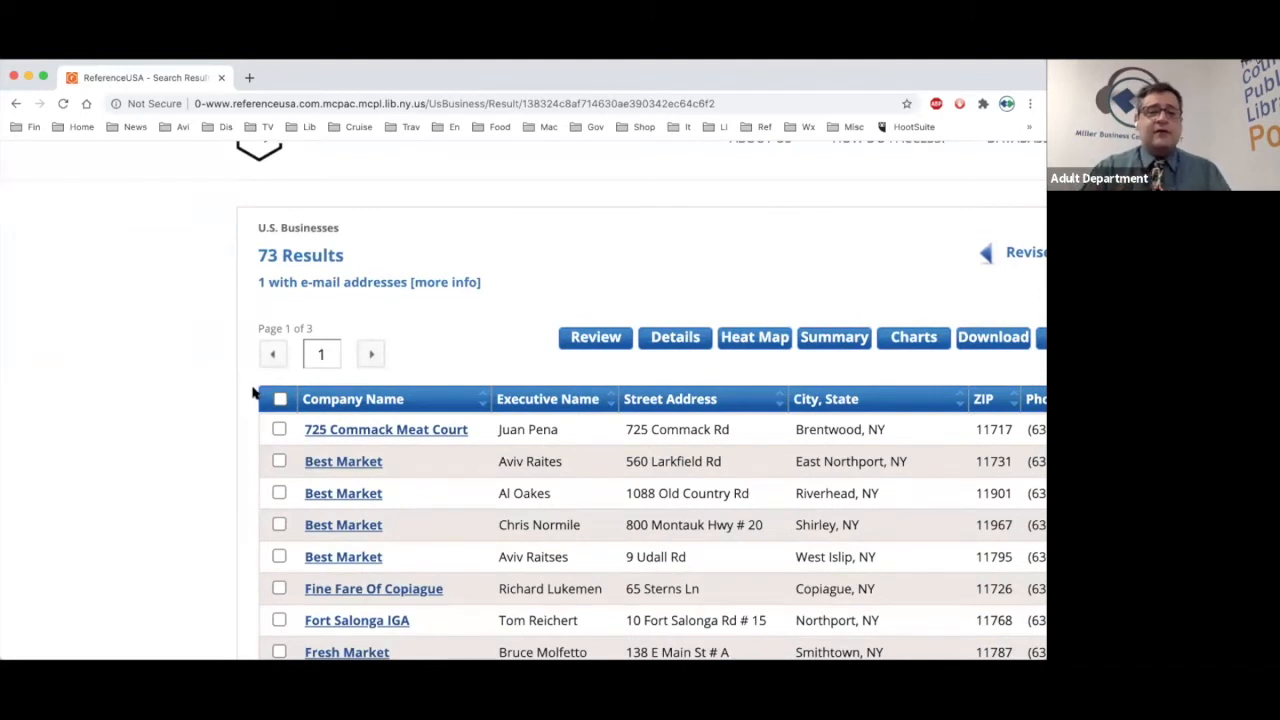
scroll(257, 393, down, 1)
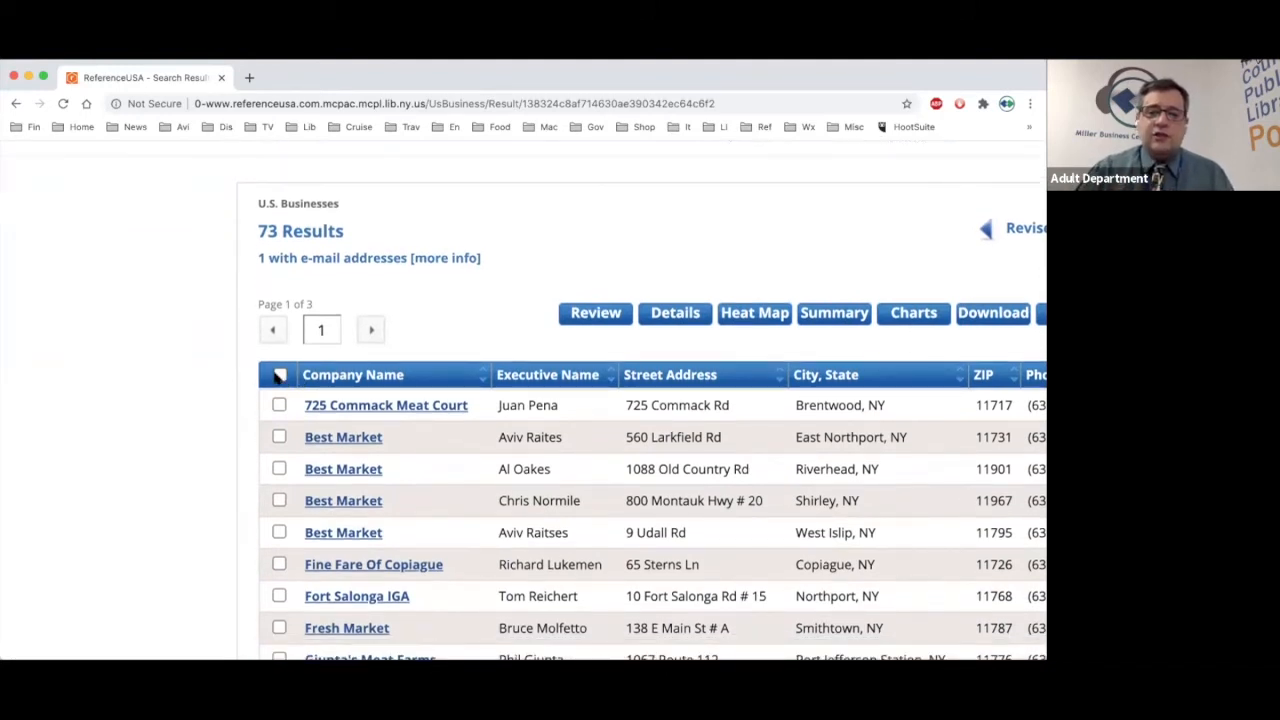
Select all records on results pages 1, 2 and 3, marking all 73 grocers.
click(280, 375)
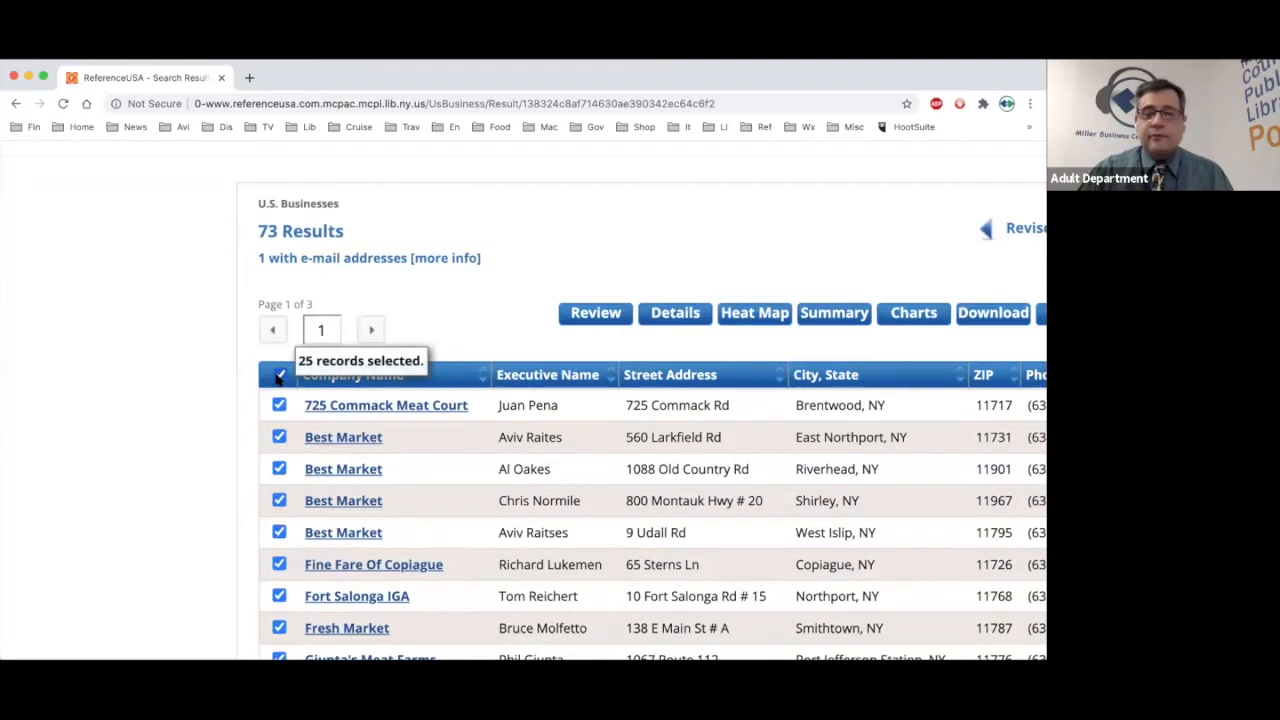
click(368, 331)
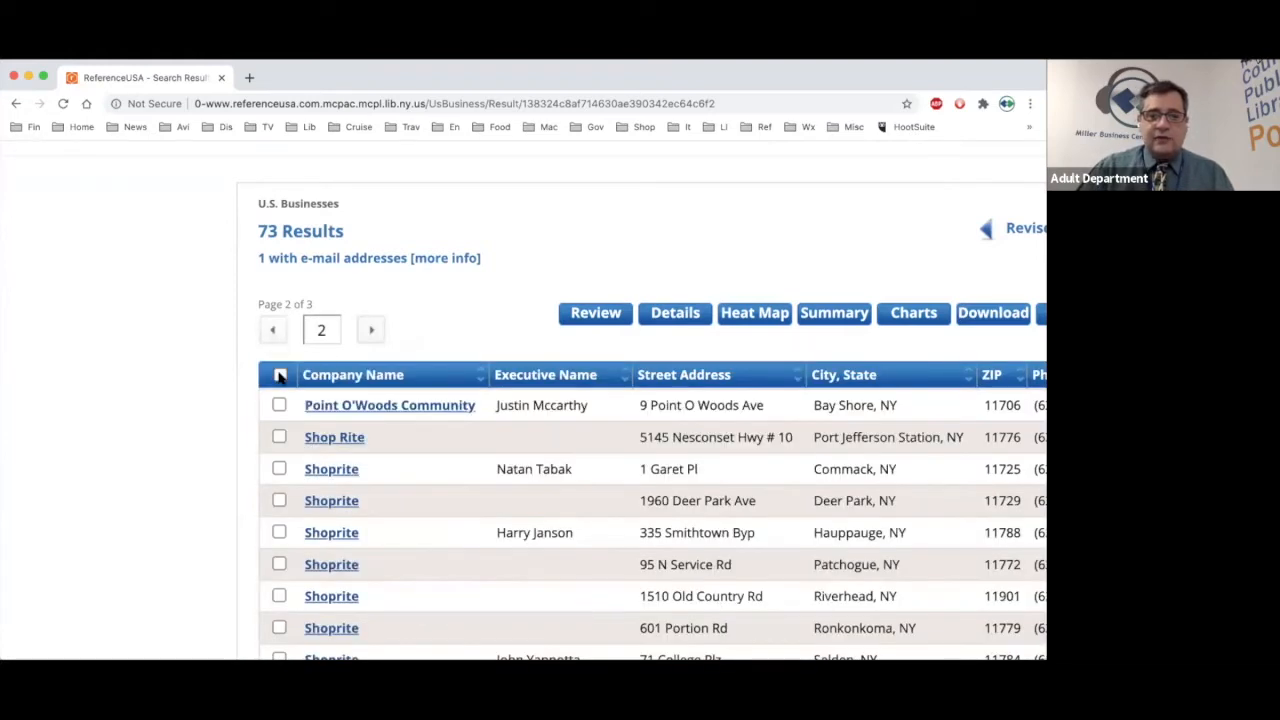
click(280, 375)
click(370, 330)
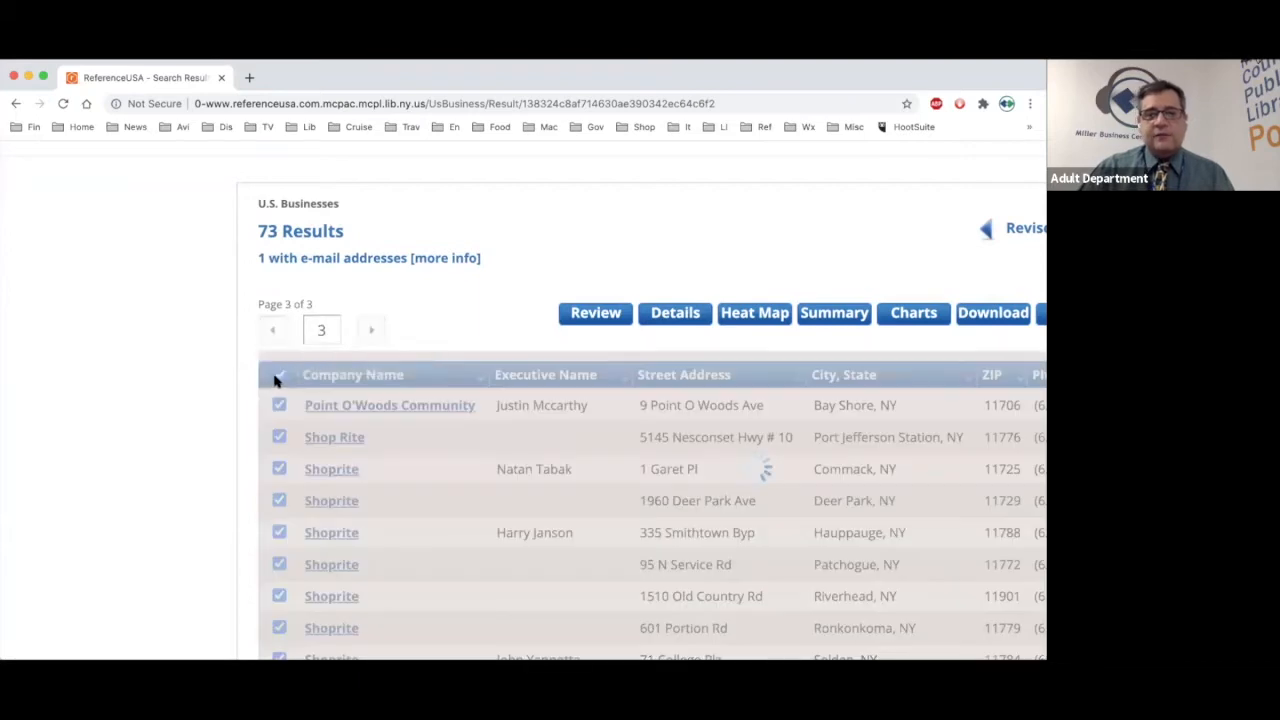
click(279, 376)
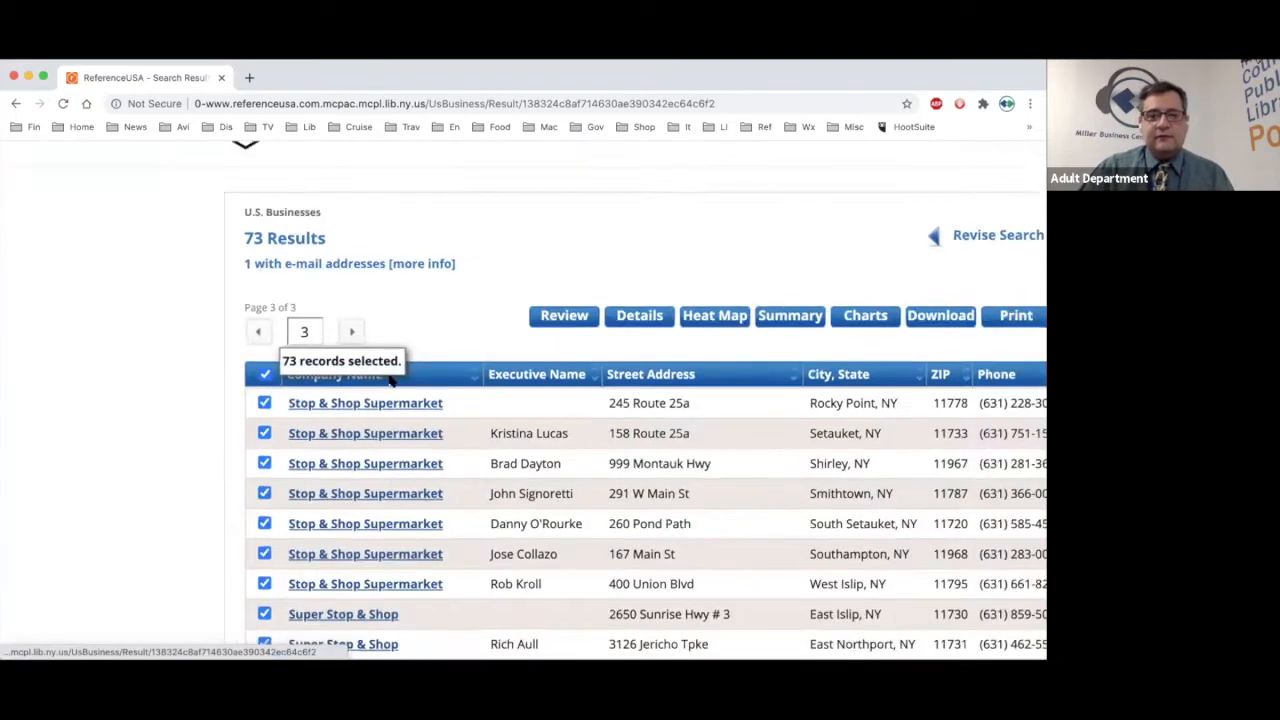
scroll(389, 377, down, 5)
scroll(389, 377, up, 4)
scroll(389, 377, up, 1)
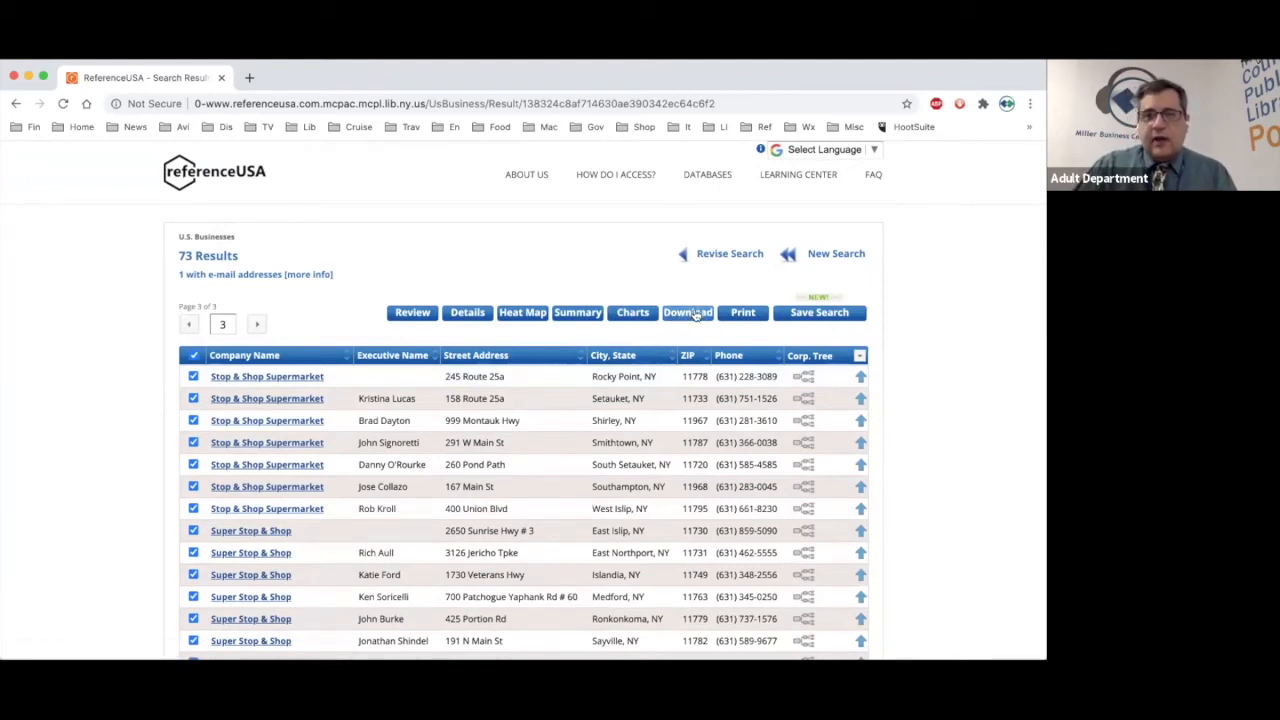
Download the marked records as a Comma Delimited, Summary-level file, mylist.csv.
scroll(689, 315, up, 5)
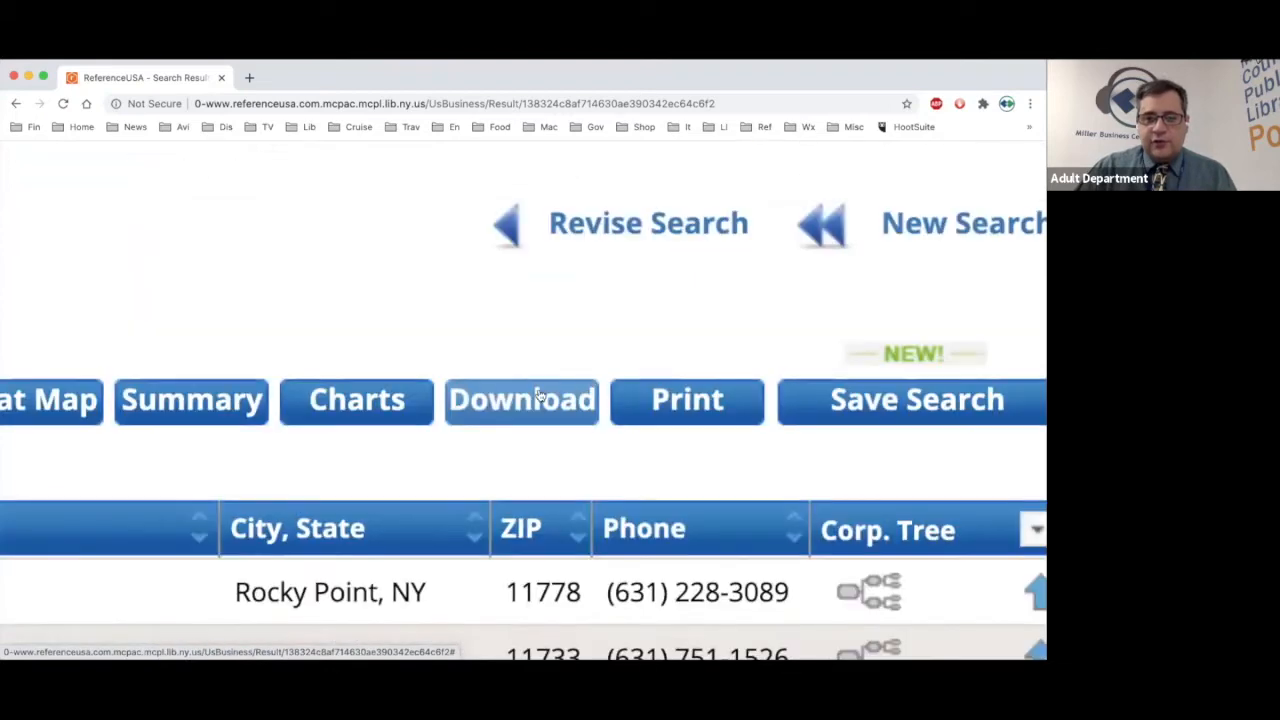
click(521, 401)
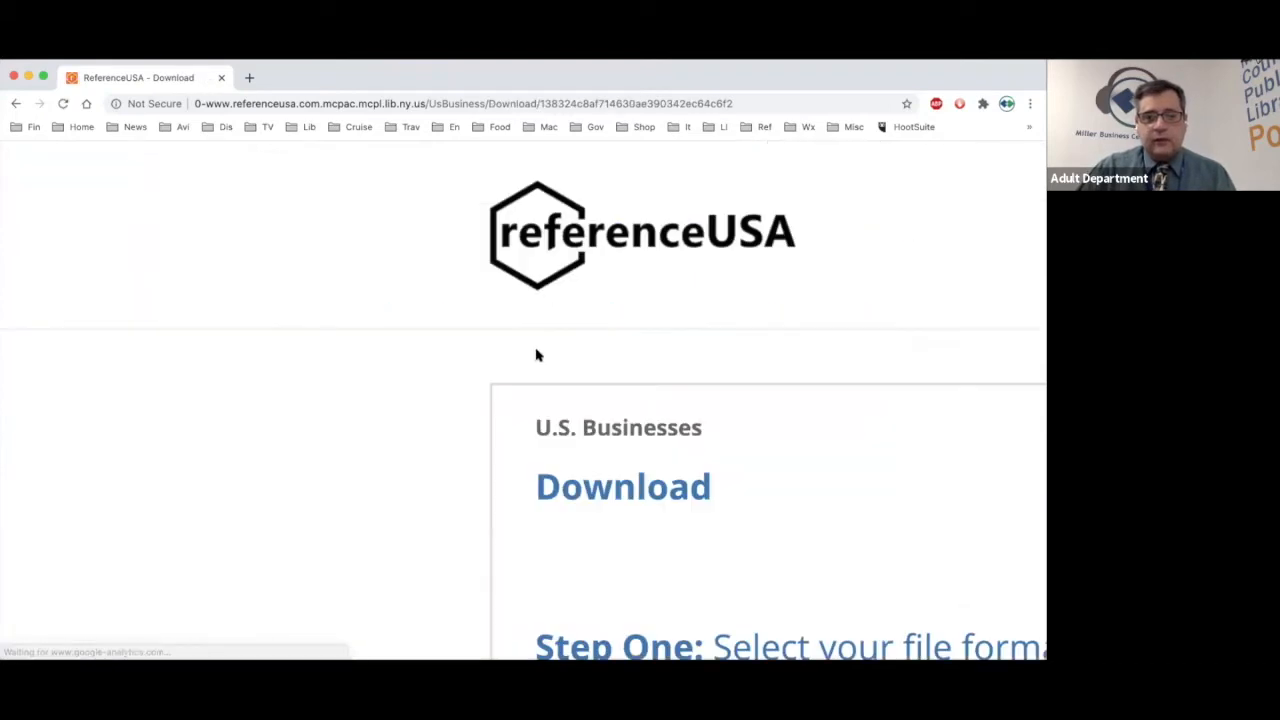
scroll(535, 356, down, 5)
scroll(530, 355, up, 2)
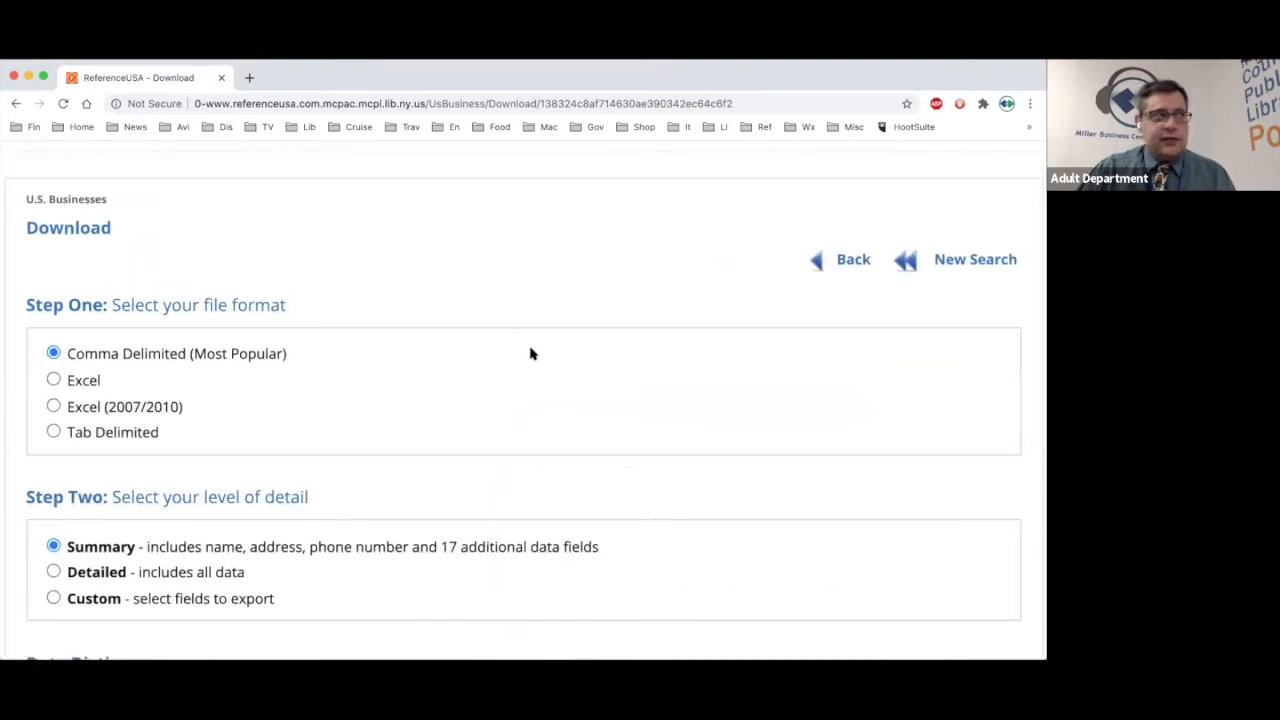
scroll(531, 350, down, 3)
scroll(531, 350, down, 2)
scroll(531, 351, up, 3)
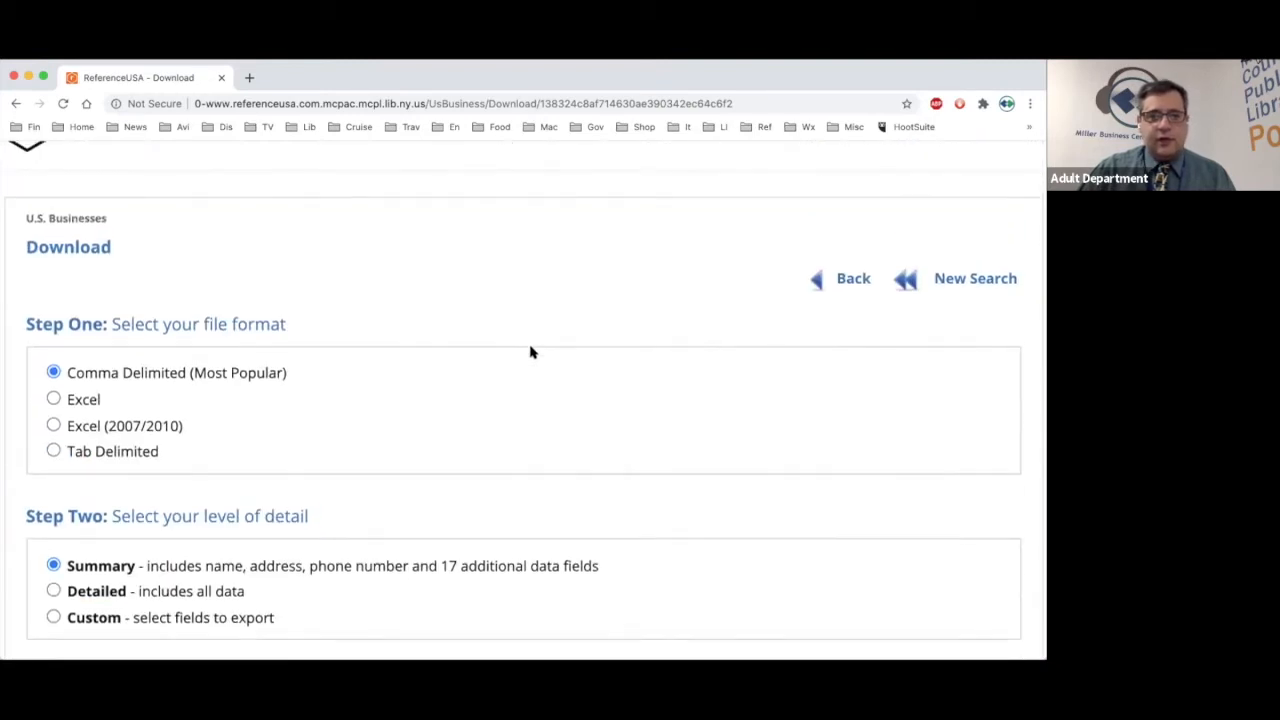
scroll(531, 352, down, 2)
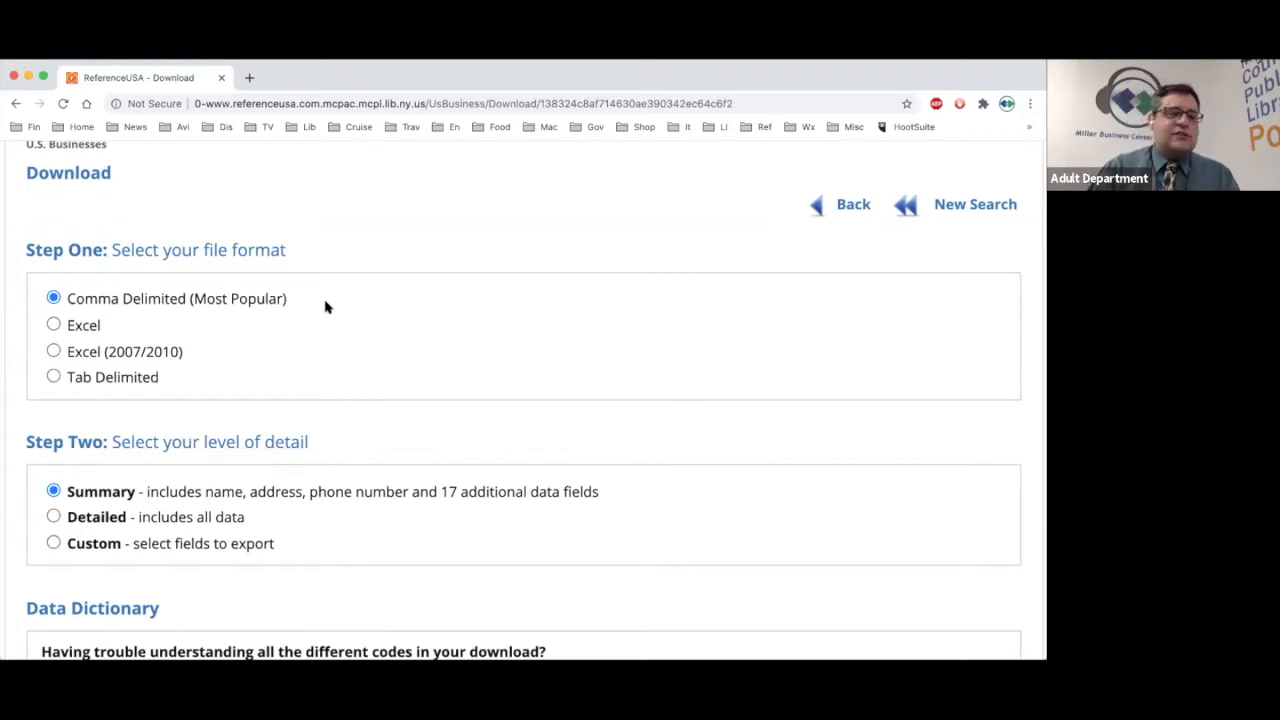
scroll(326, 306, up, 2)
scroll(358, 288, down, 4)
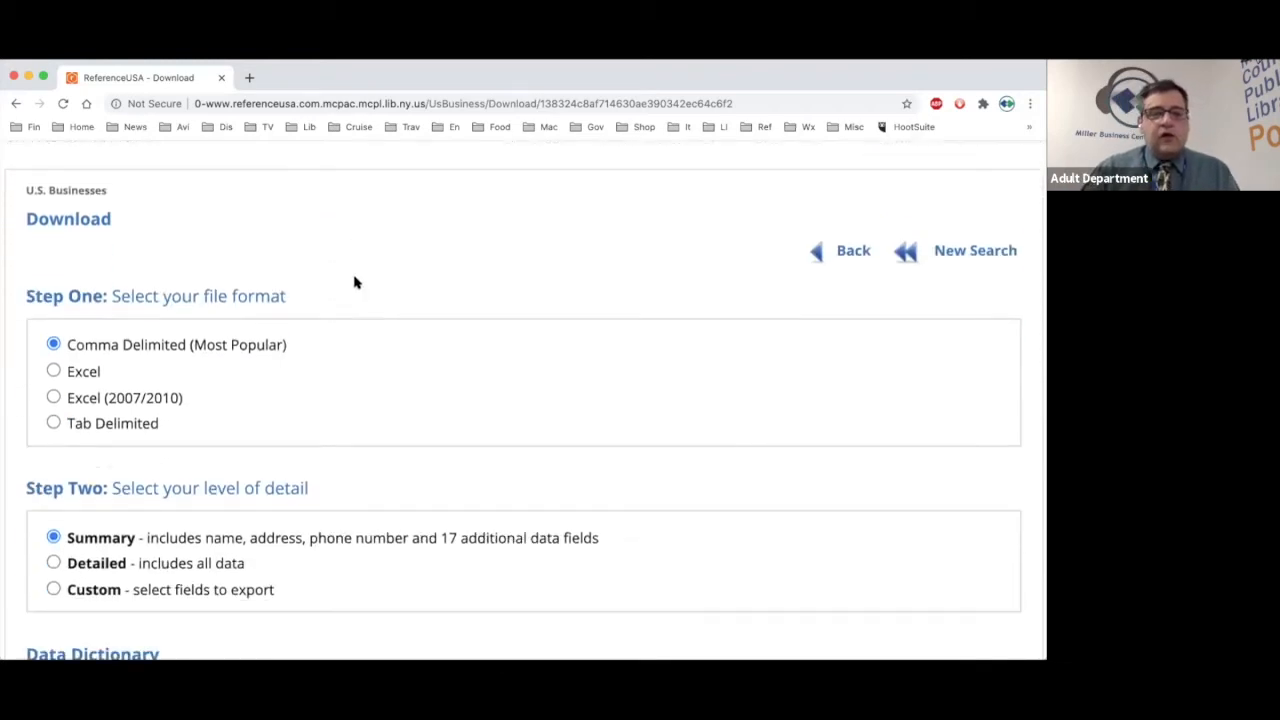
scroll(466, 330, down, 3)
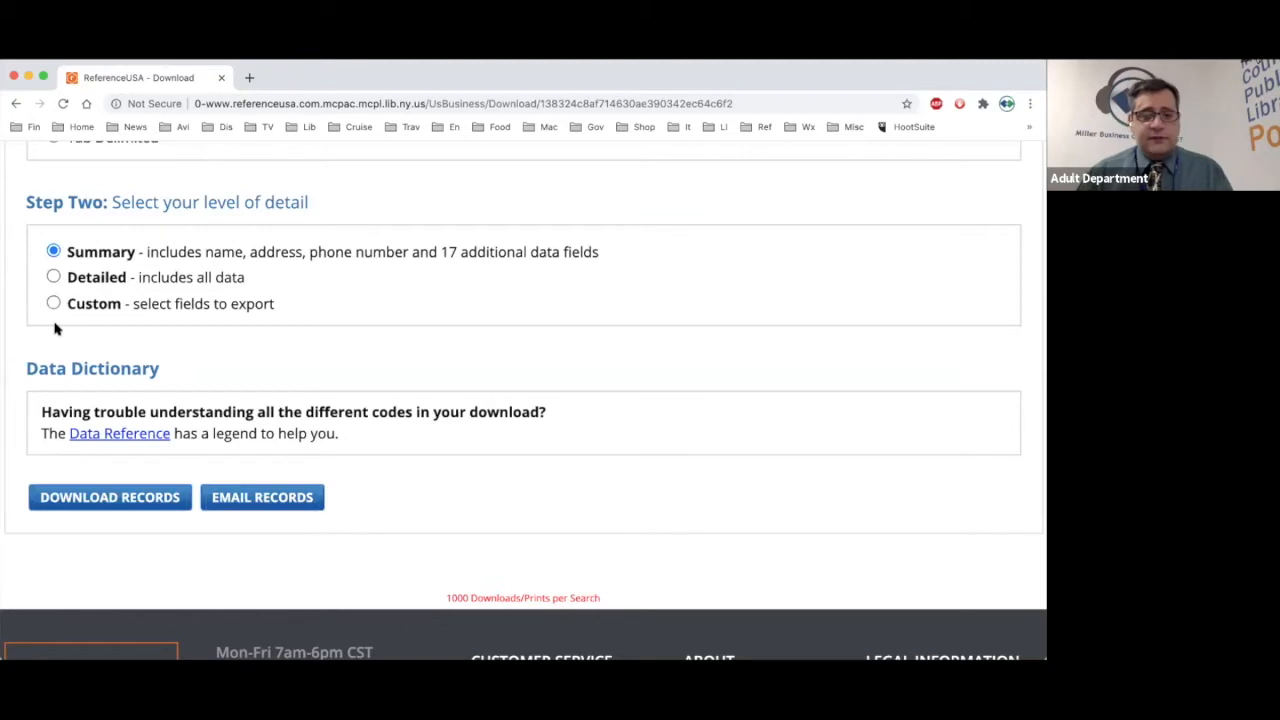
click(126, 501)
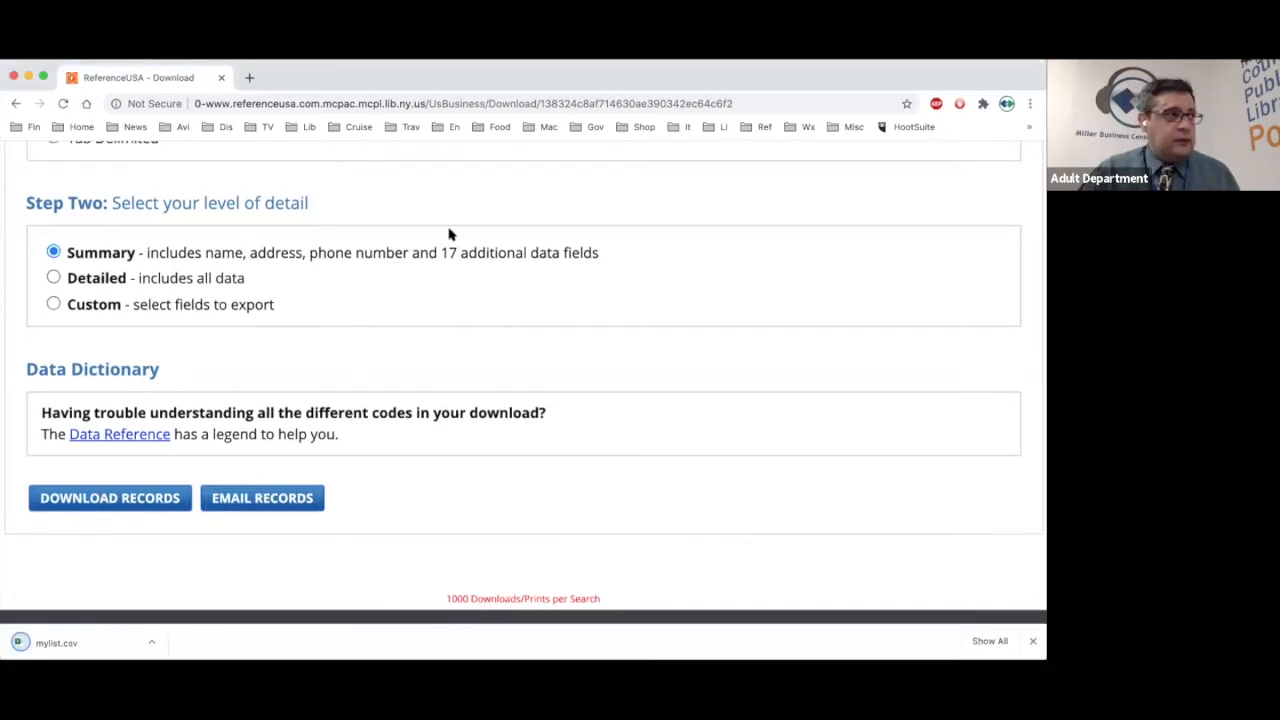
Open mylist.csv from Chrome's download bar in Excel.
click(52, 644)
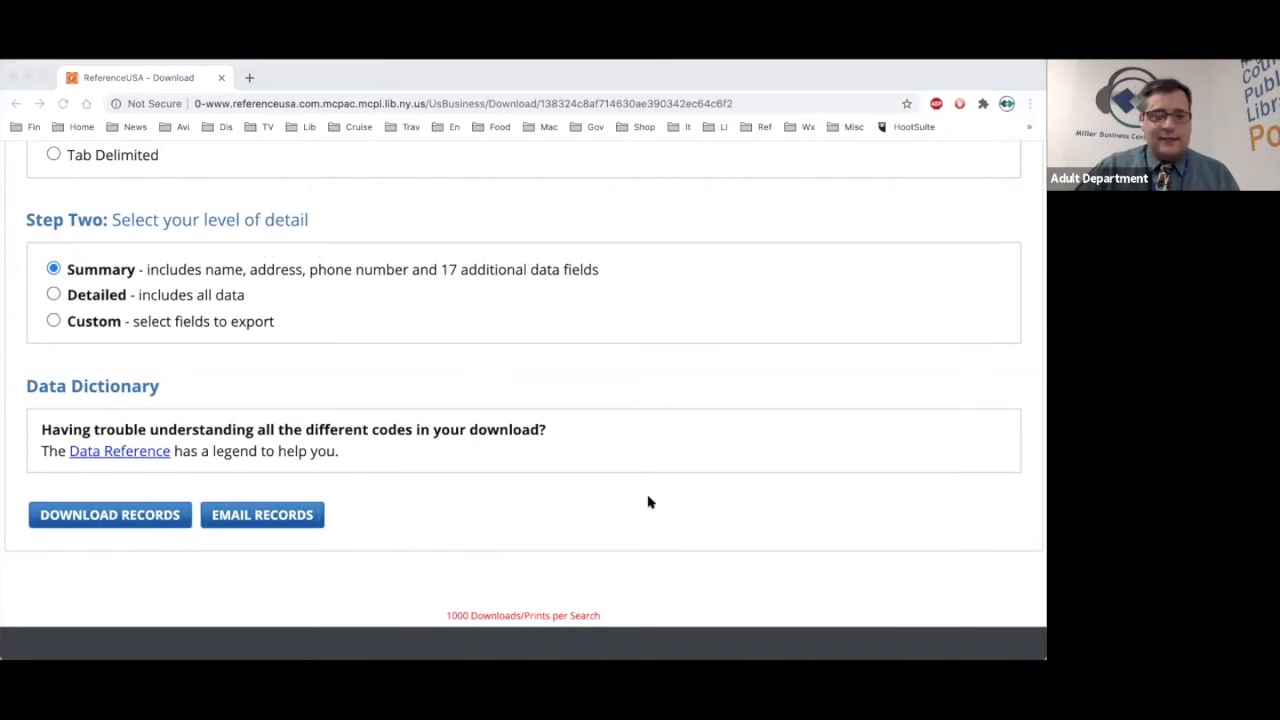
scroll(648, 502, up, 4)
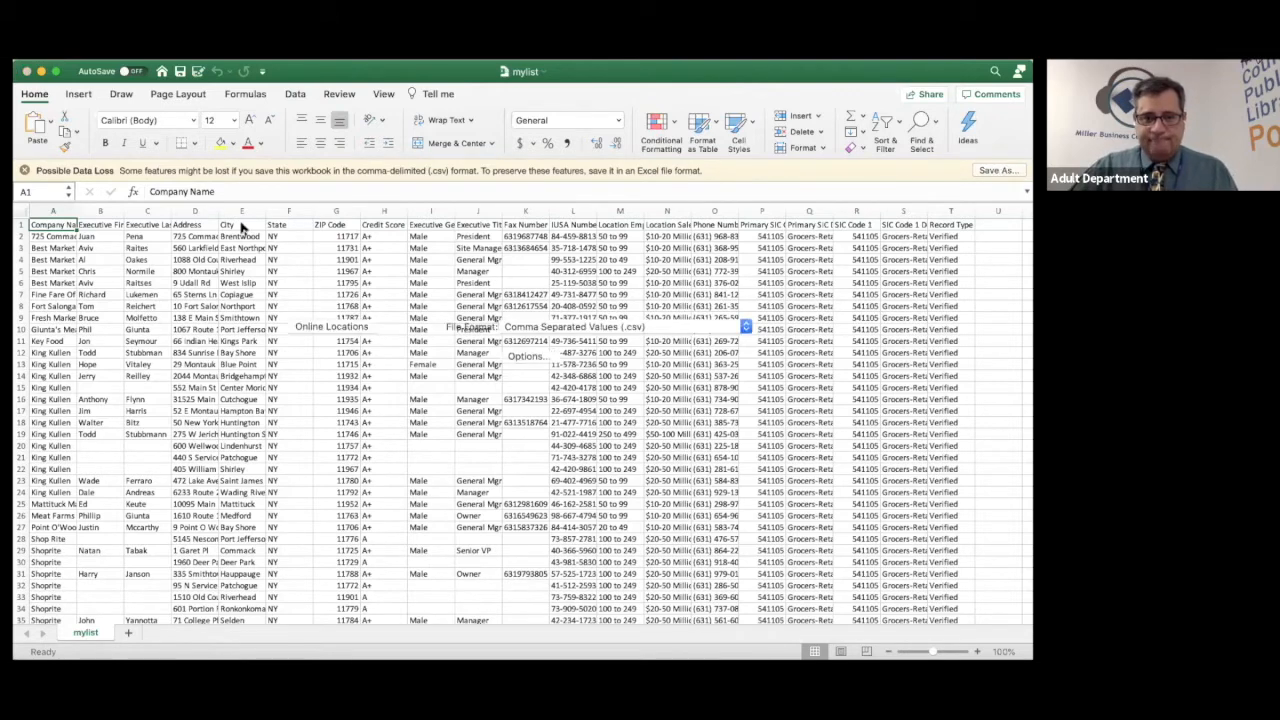
Save mylist as an Excel Workbook (.xlsx) and AutoFit all column widths.
click(620, 326)
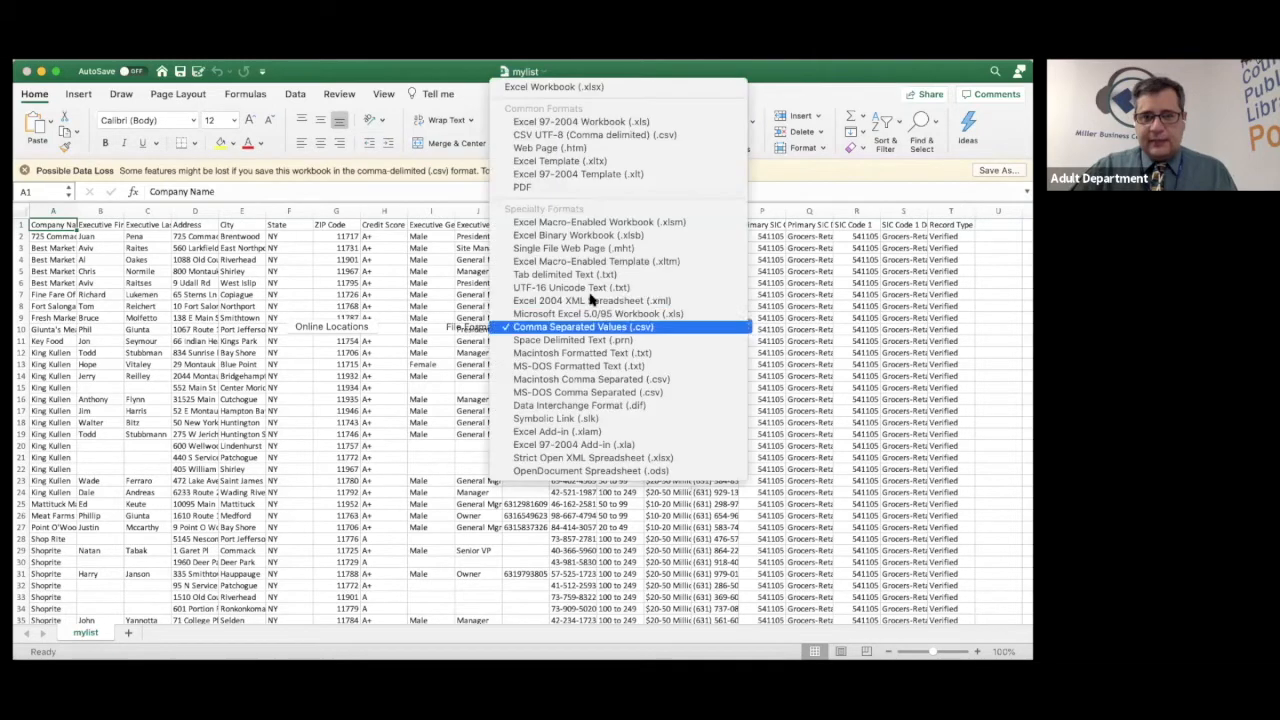
click(565, 88)
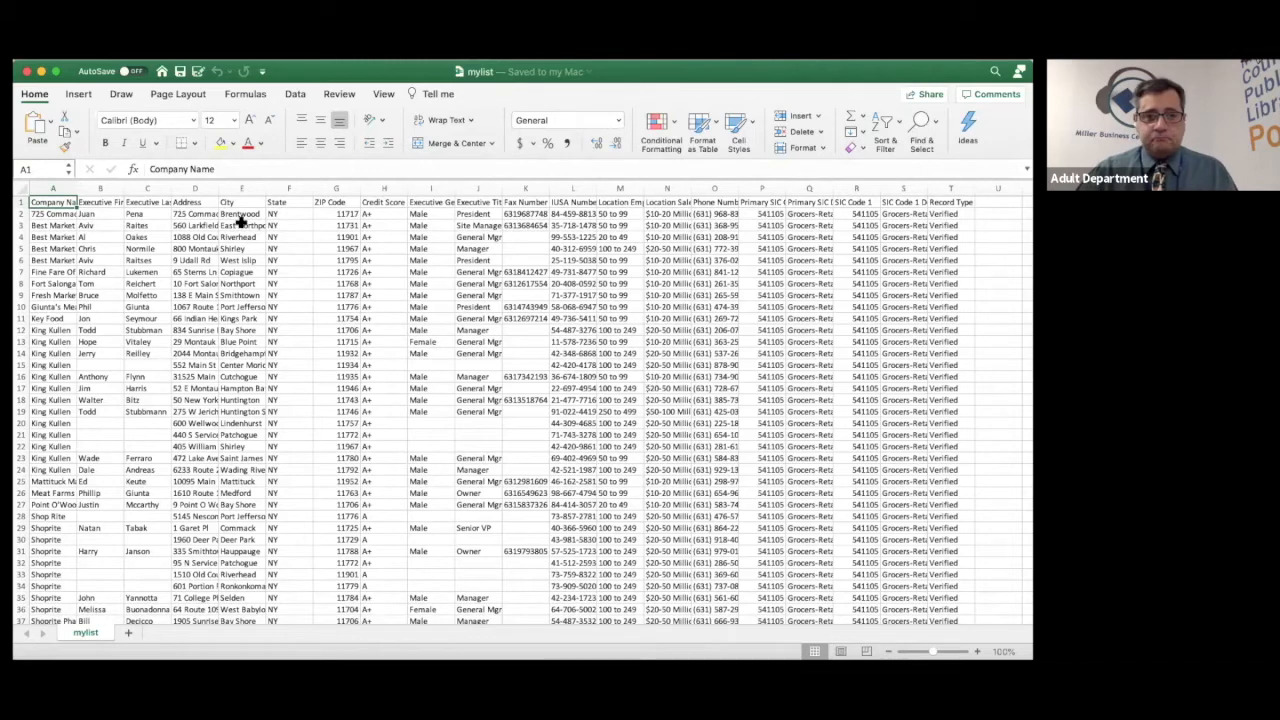
click(22, 189)
double_click(75, 190)
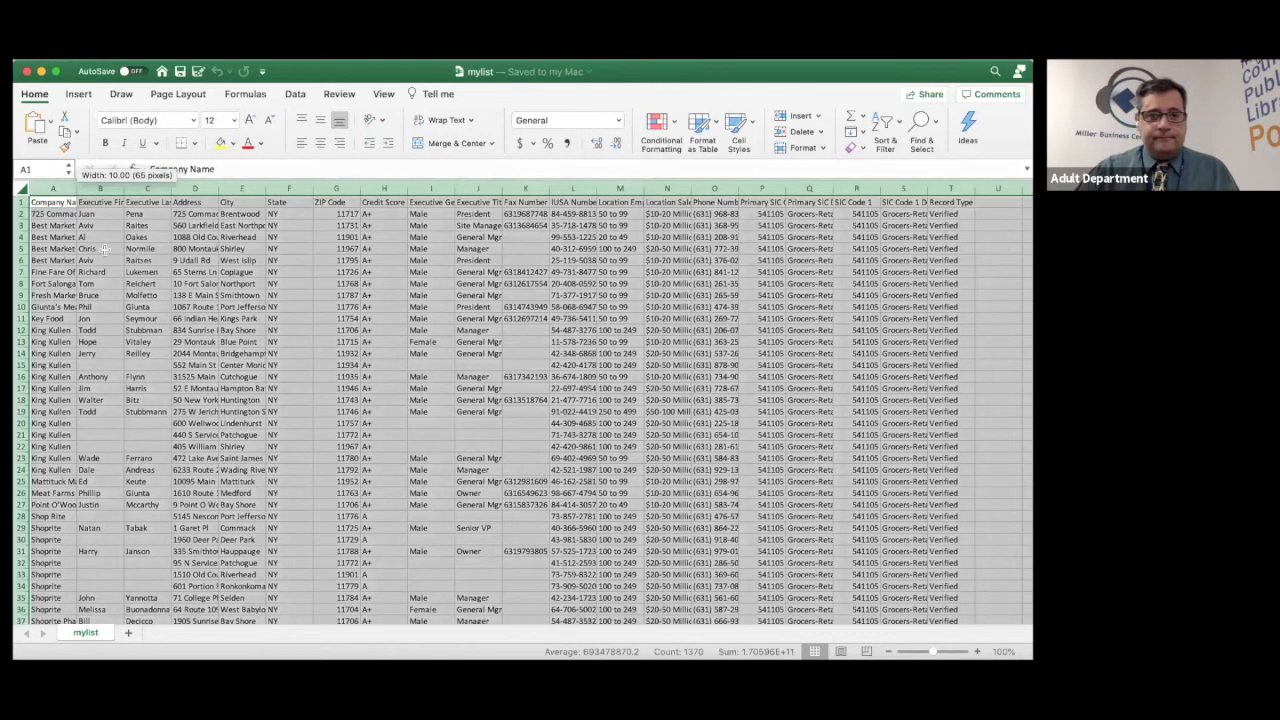
click(140, 250)
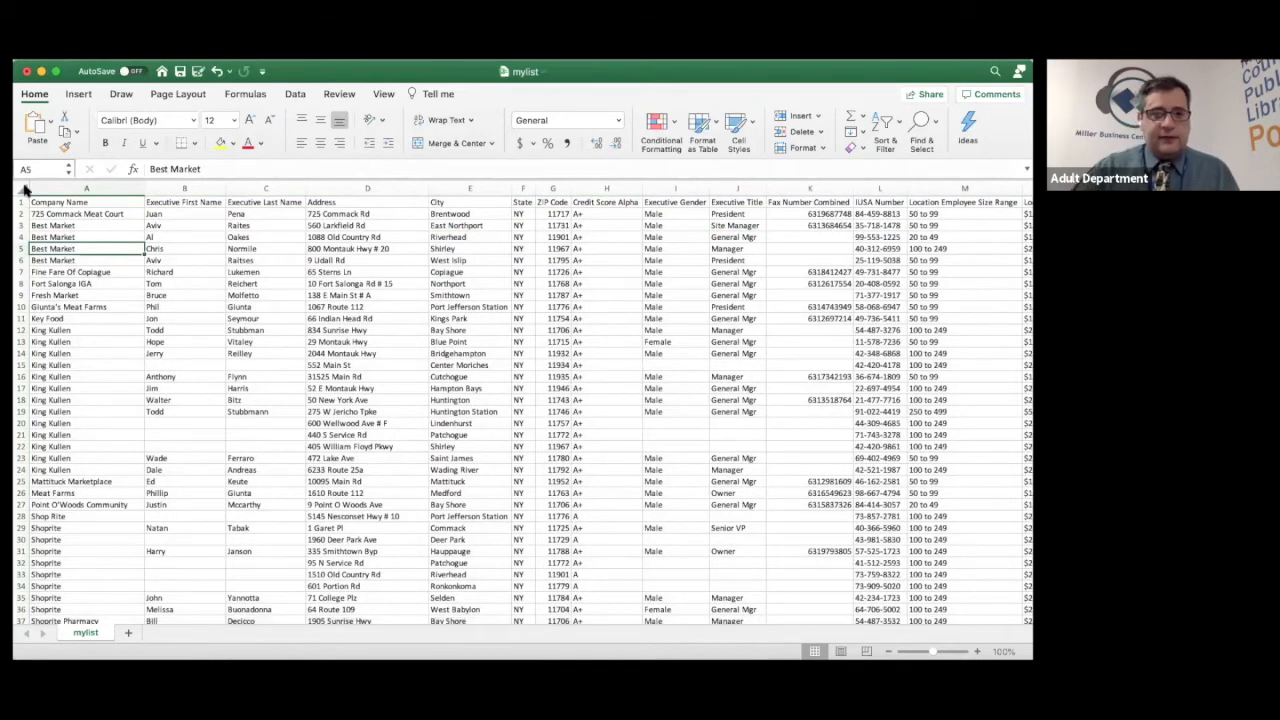
Undo the previous column auto-fit and look over the name columns.
key(ctrl+z)
click(170, 270)
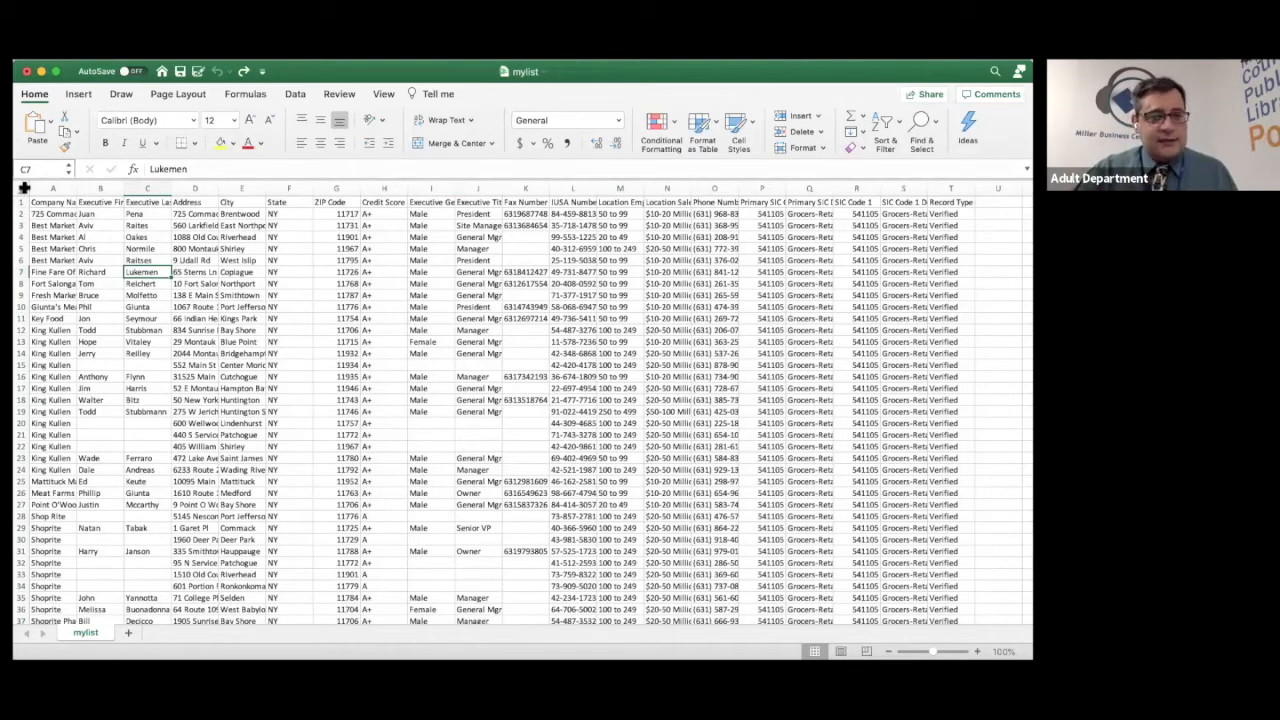
scroll(34, 202, up, 1)
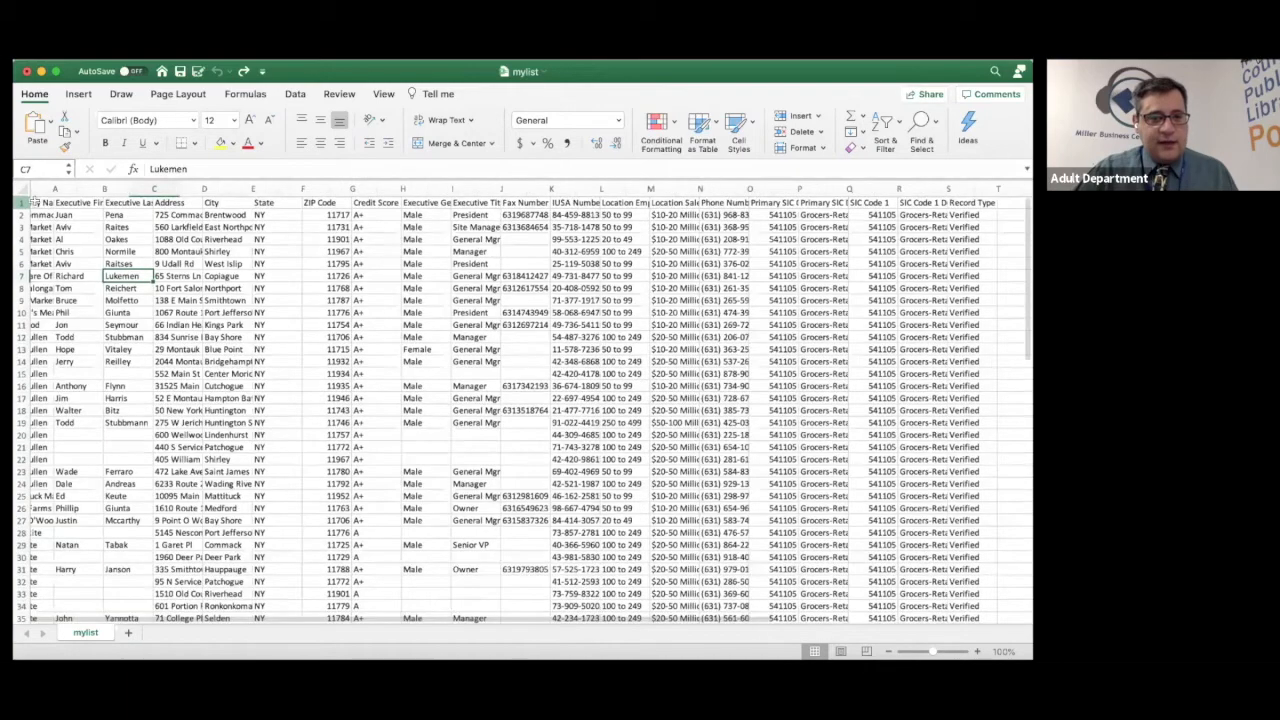
scroll(34, 202, up, 3)
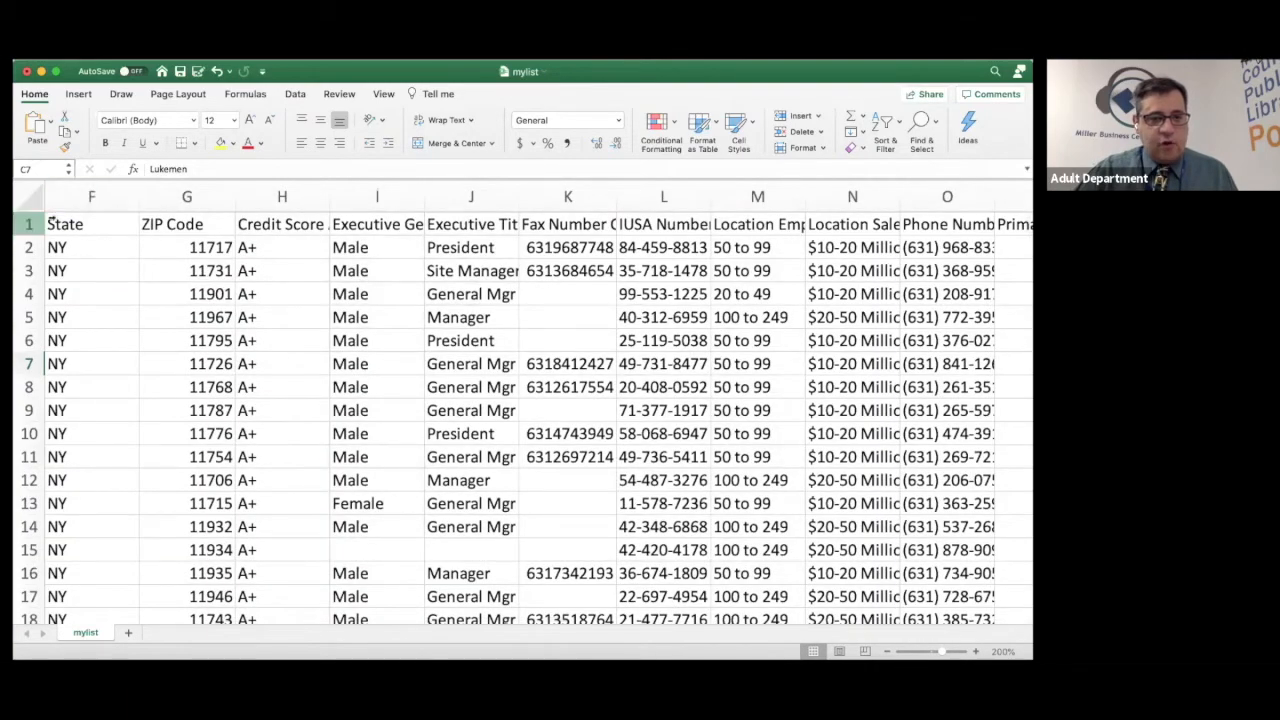
scroll(65, 222, right, 3)
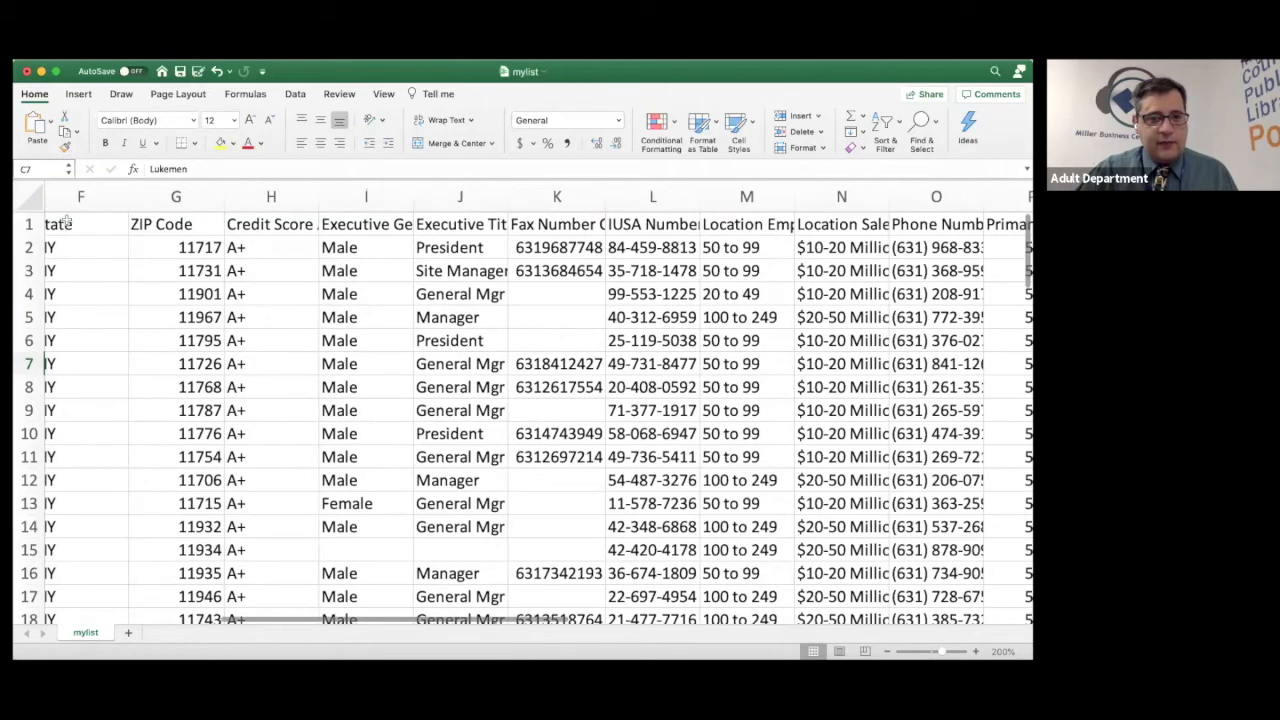
scroll(65, 222, left, 10)
AutoFit every column of the whole sheet so headers like Company Name are fully readable.
click(24, 202)
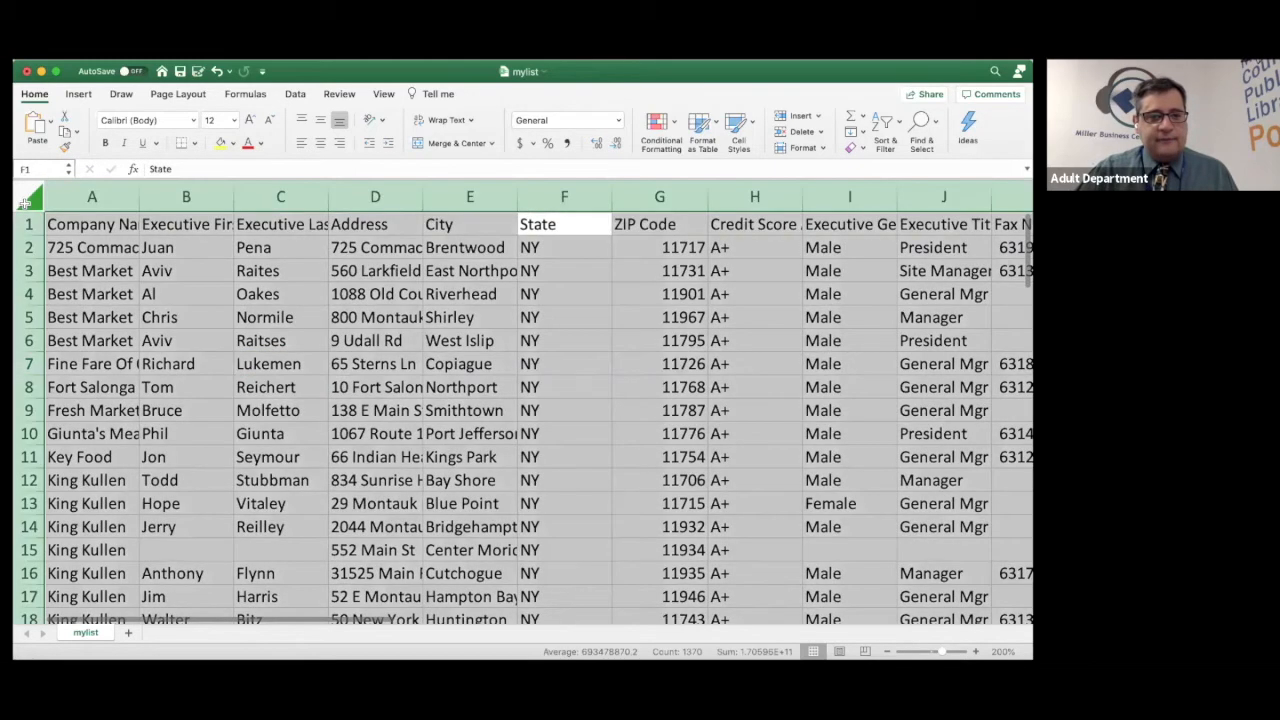
double_click(138, 197)
scroll(142, 290, up, 5)
scroll(142, 285, up, 4)
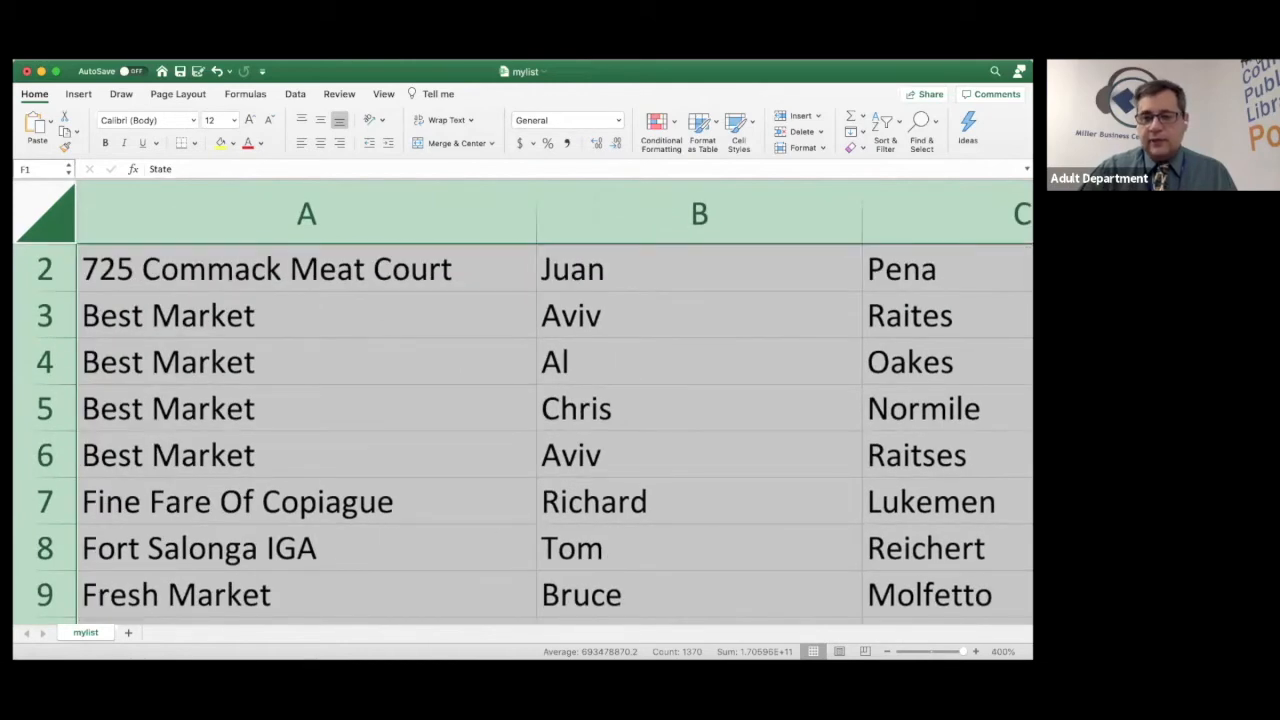
scroll(437, 446, down, 10)
click(437, 446)
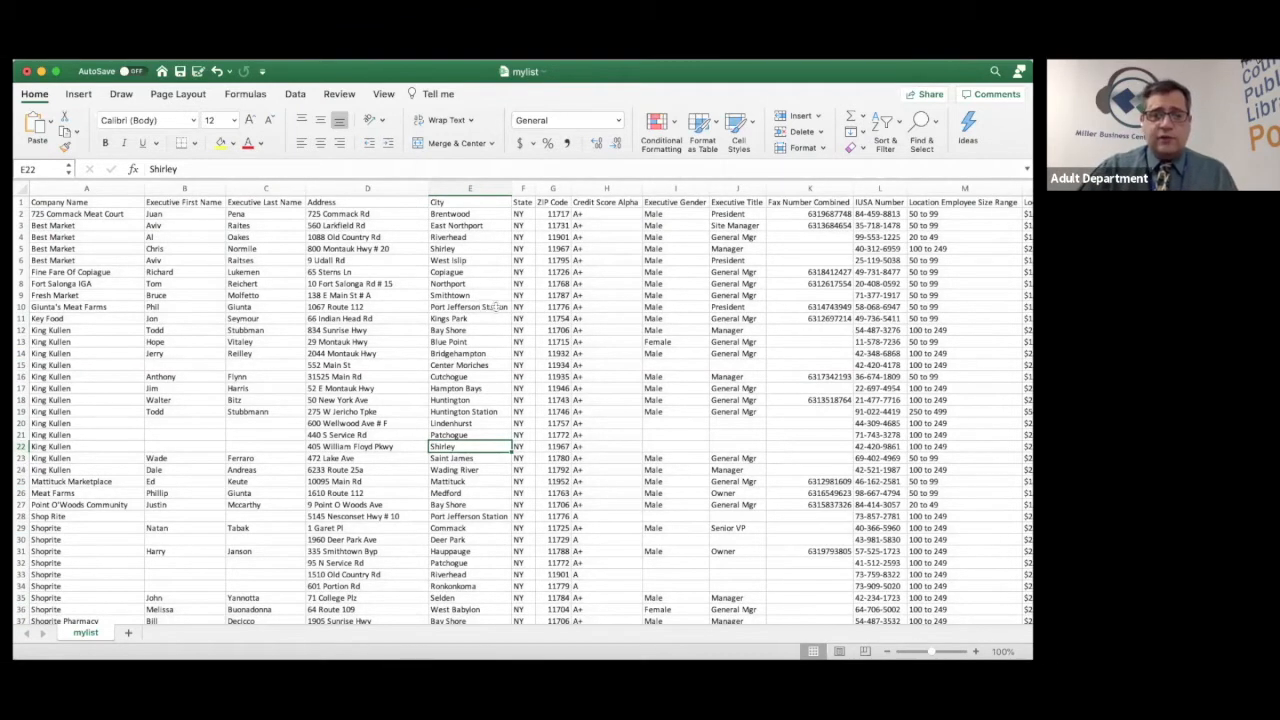
scroll(503, 263, up, 1)
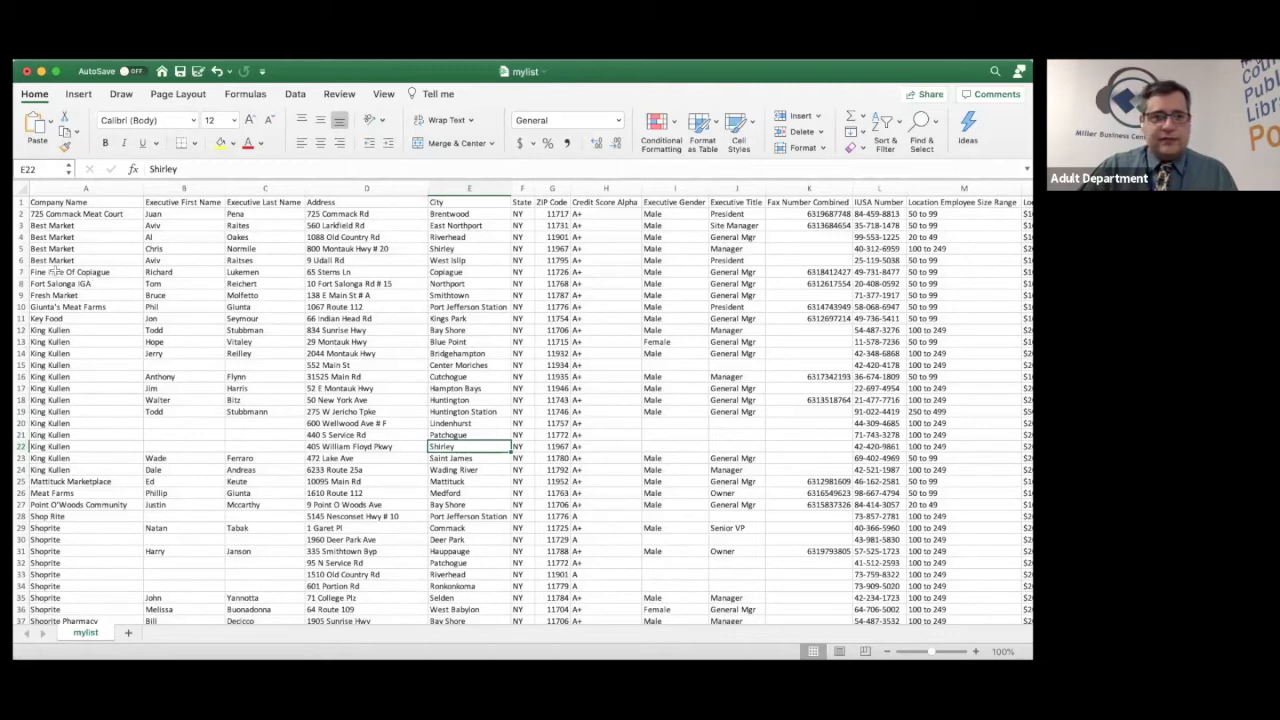
Return to cell A2 and review the grocer records down the list.
click(85, 218)
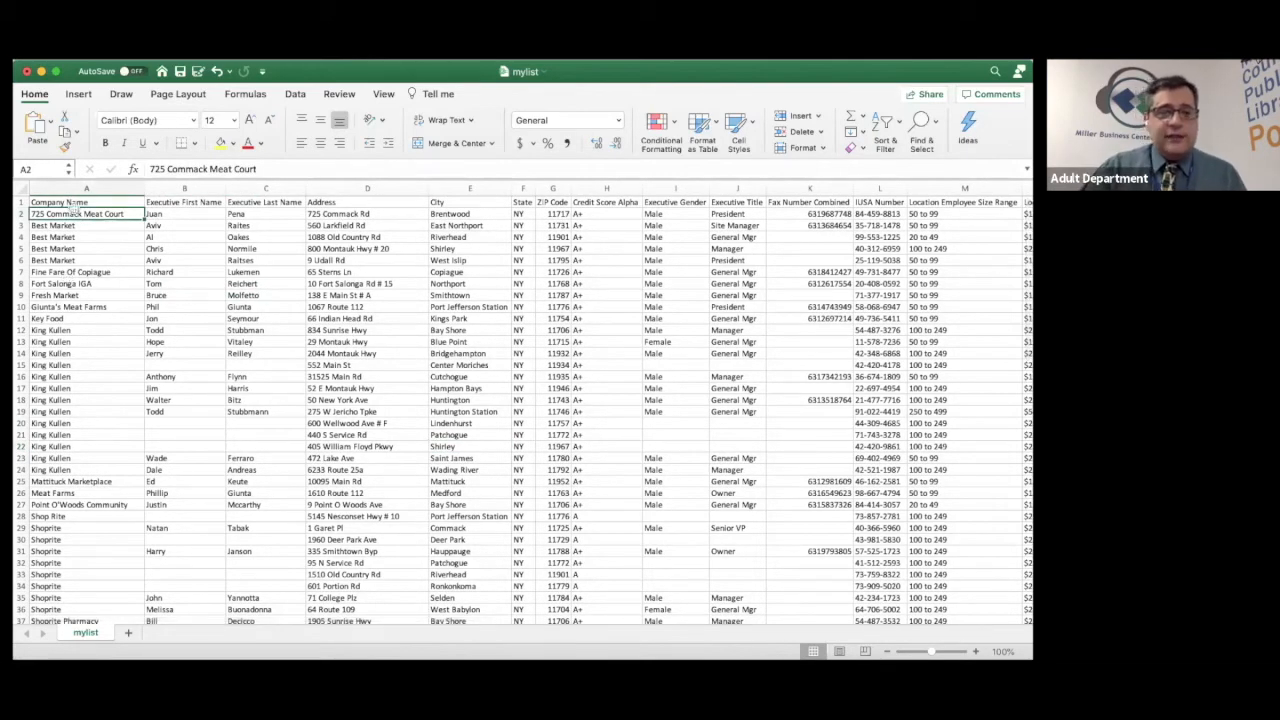
scroll(190, 268, down, 6)
scroll(193, 268, up, 6)
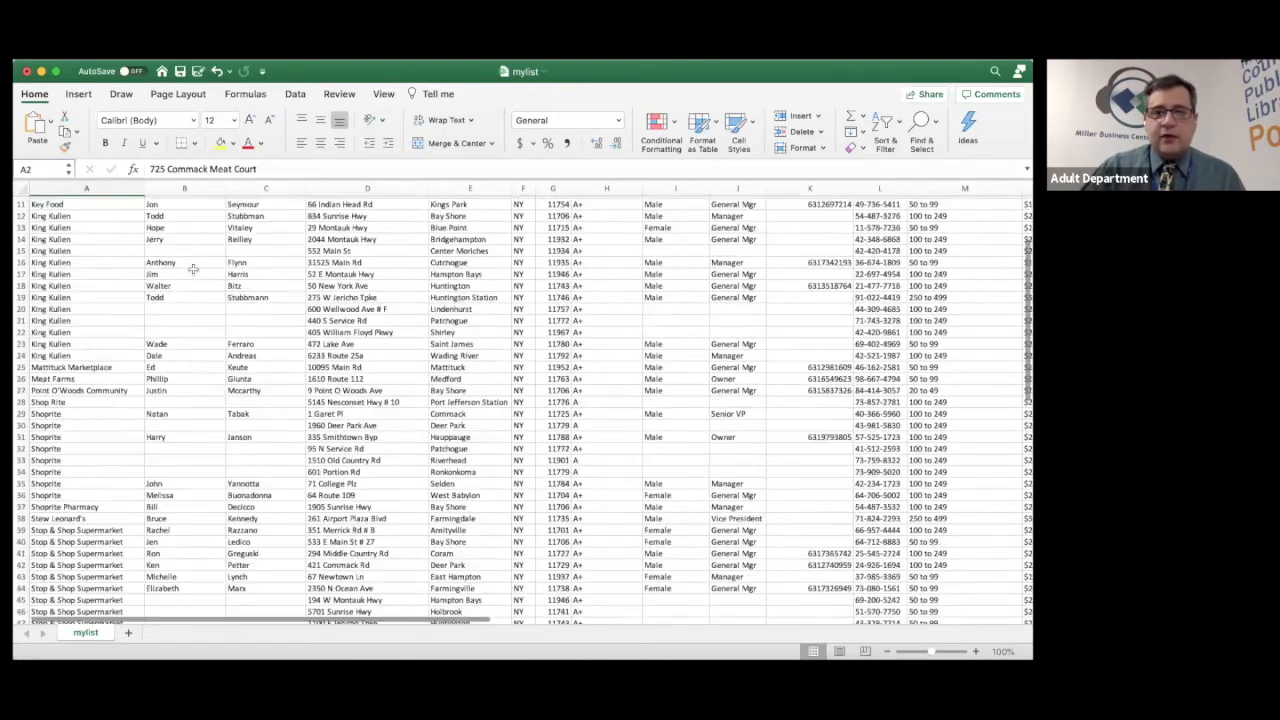
scroll(208, 289, down, 6)
scroll(213, 290, down, 2)
scroll(215, 298, up, 7)
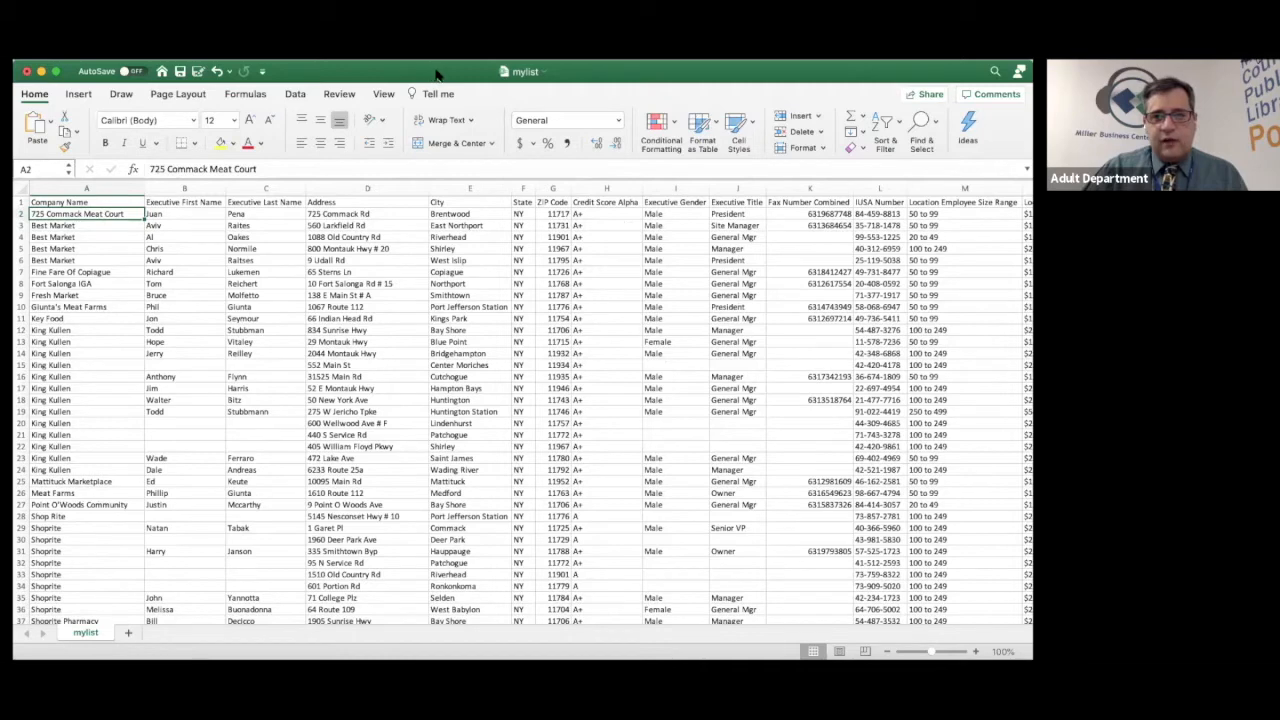
Freeze the top row so column titles stay visible while scrolling the grocer records.
click(383, 94)
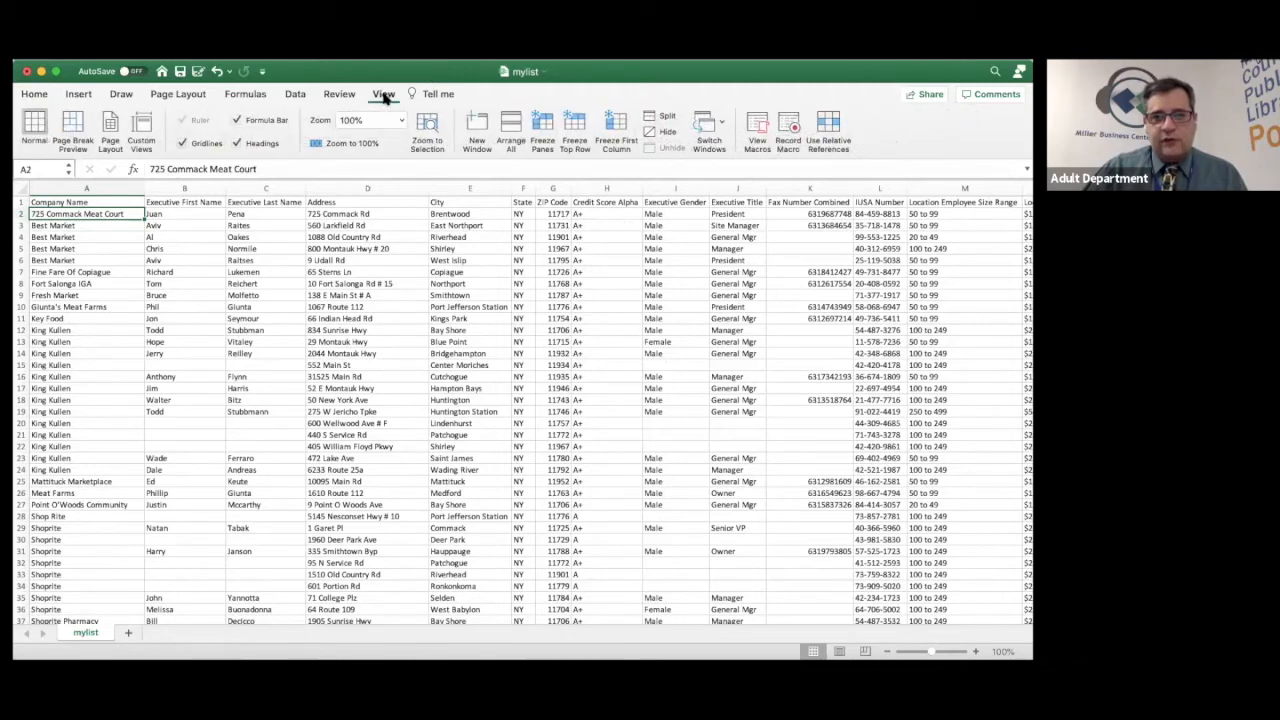
click(576, 148)
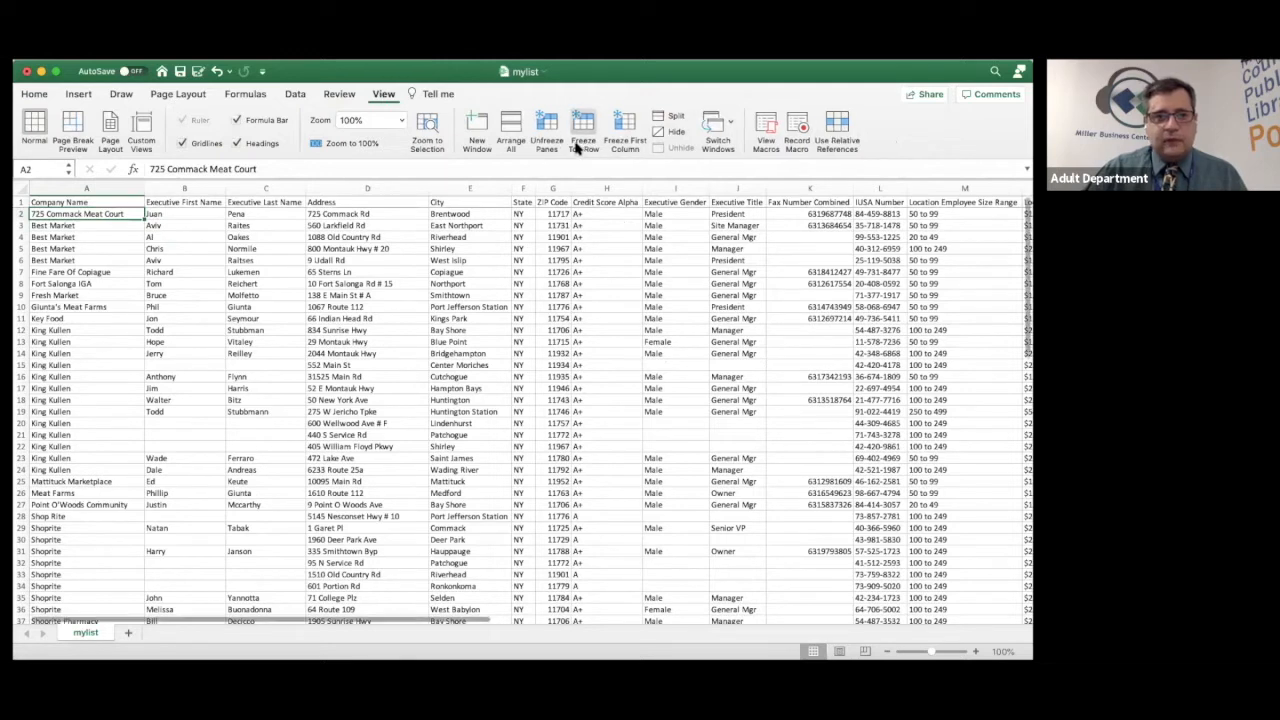
scroll(300, 307, down, 1)
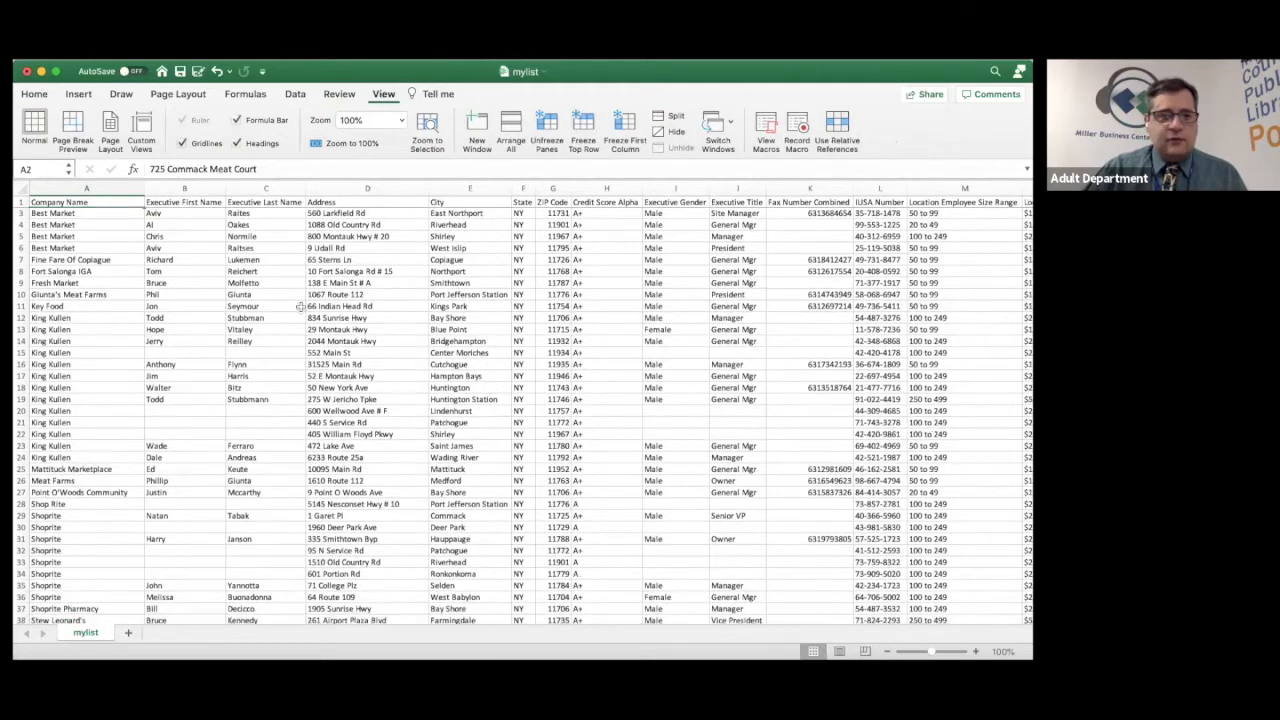
scroll(301, 306, down, 5)
scroll(301, 306, up, 5)
scroll(301, 306, down, 8)
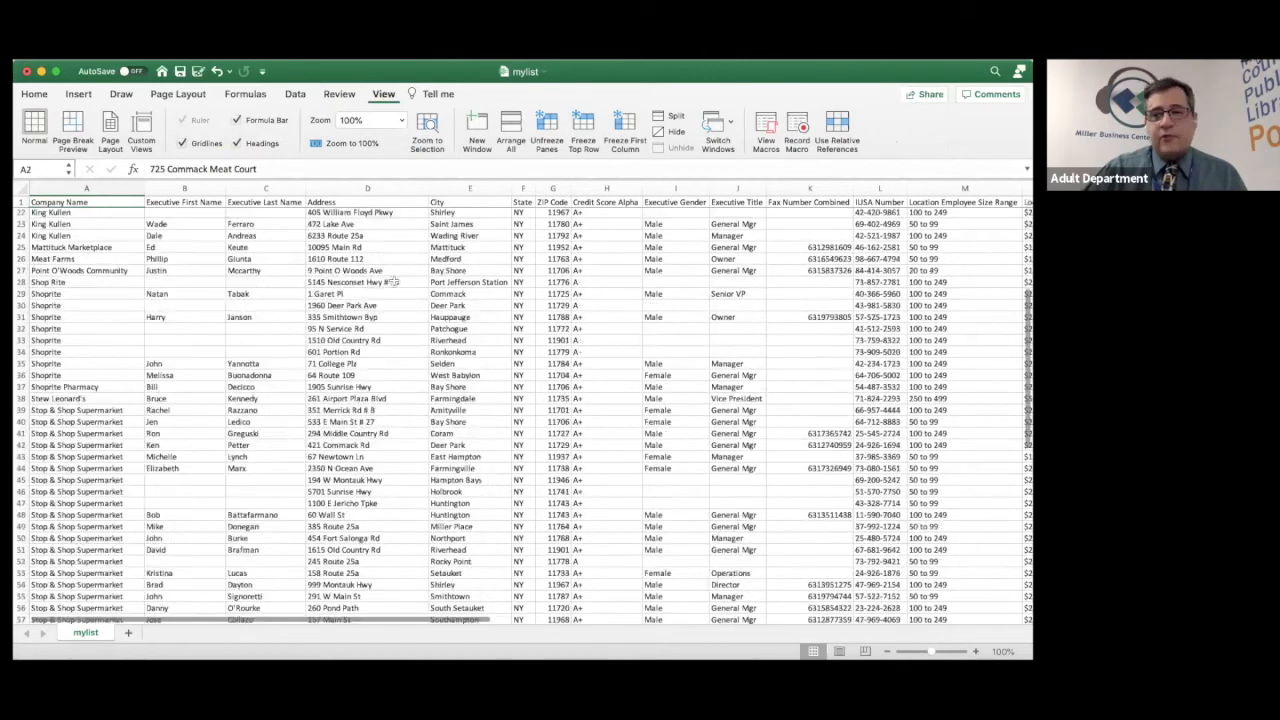
scroll(301, 306, up, 8)
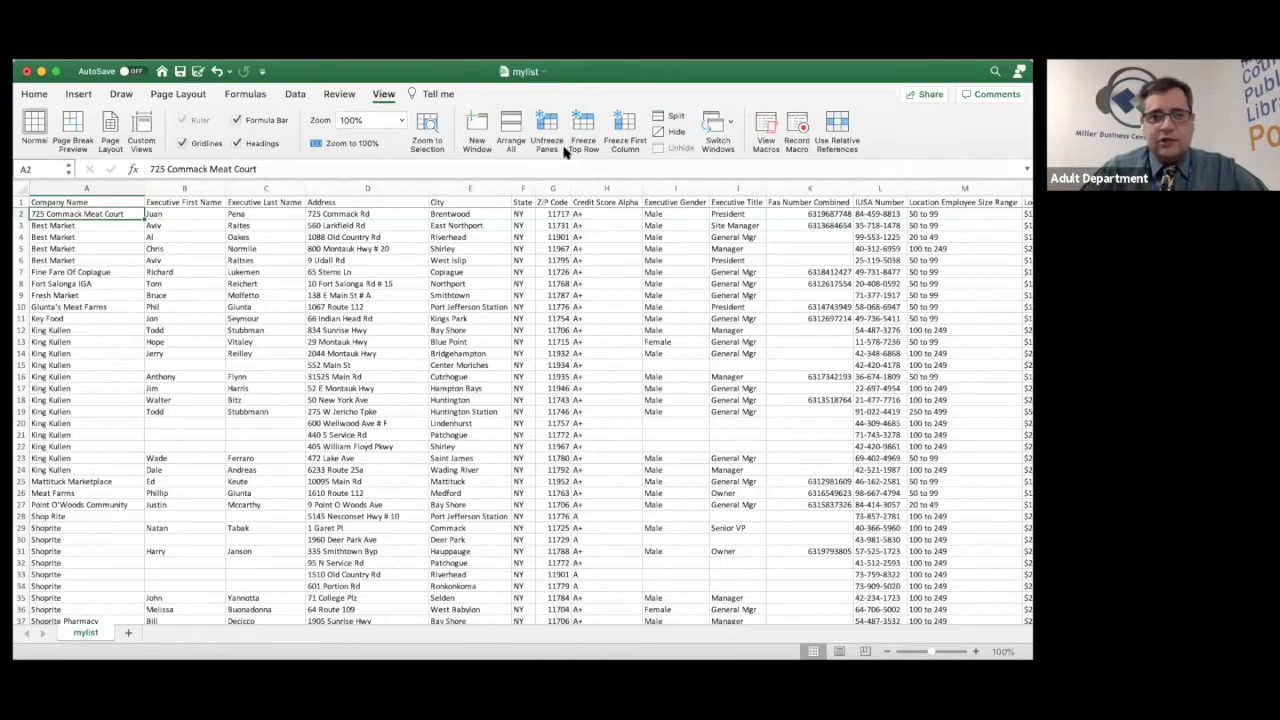
Delete the Credit Score Alpha through Location Employee Size Range columns.
click(610, 186)
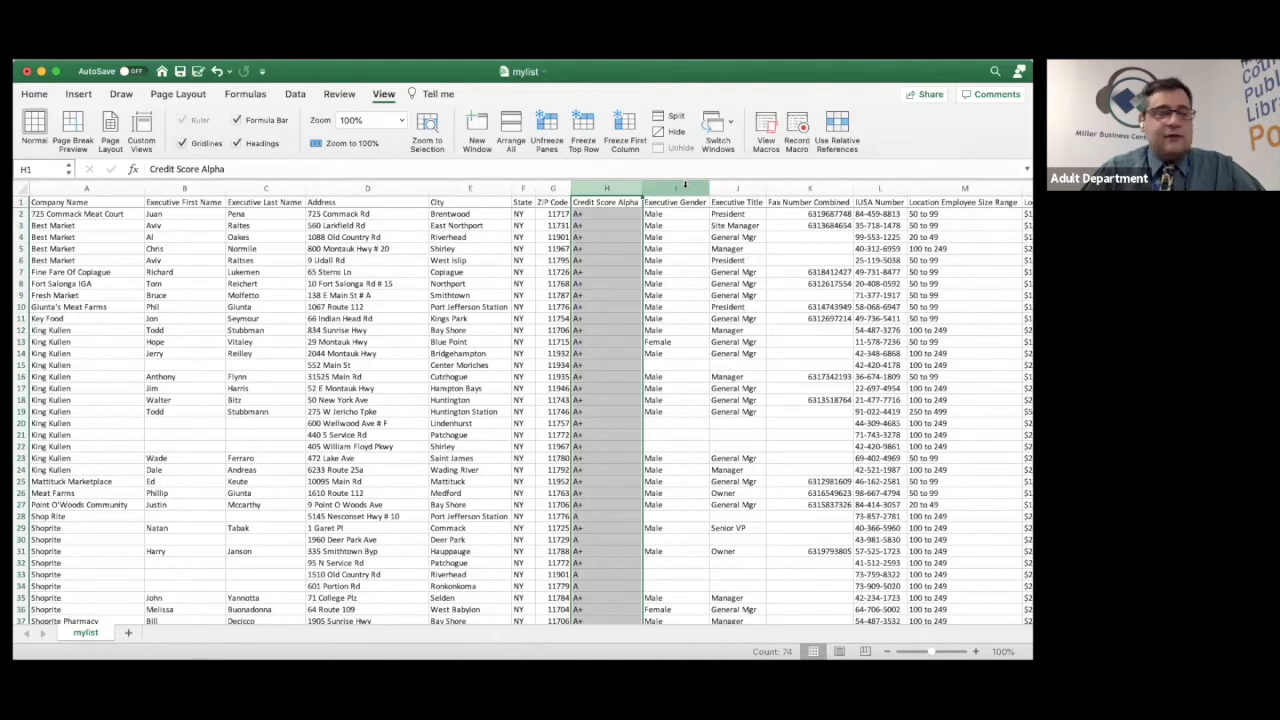
shift+click(685, 188)
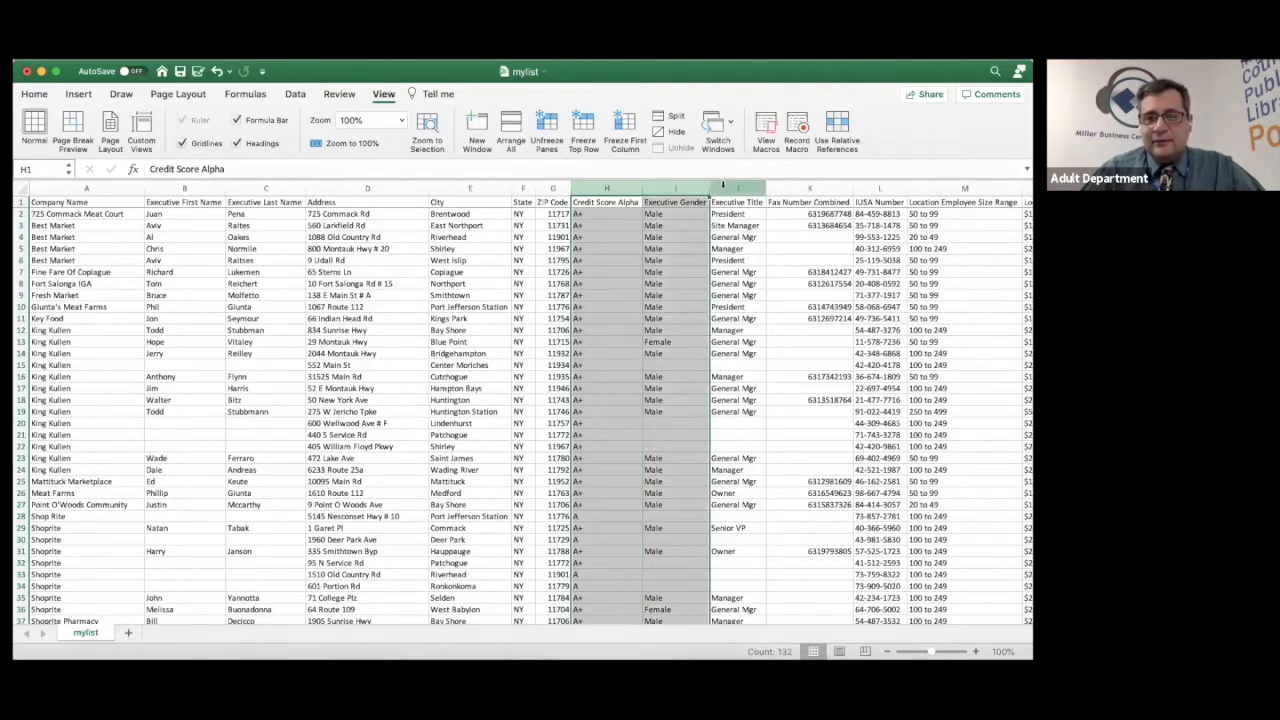
shift+click(725, 188)
shift+click(797, 188)
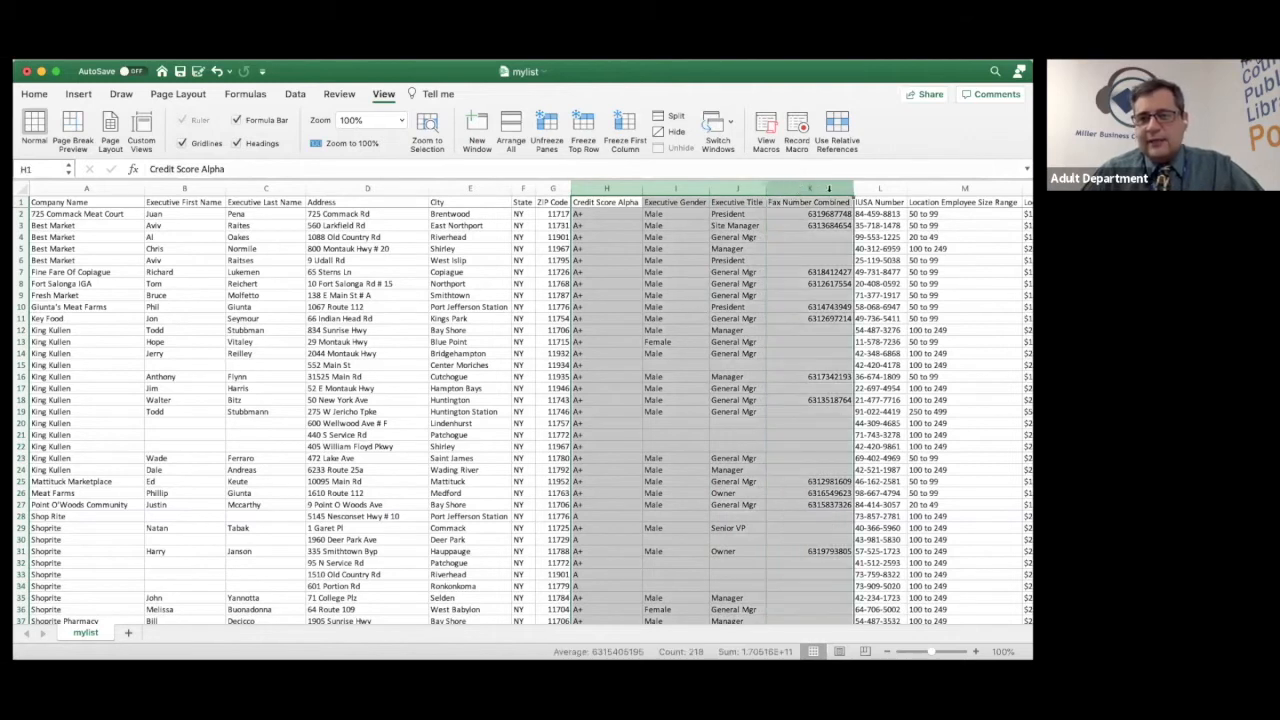
shift+click(879, 186)
shift+click(928, 186)
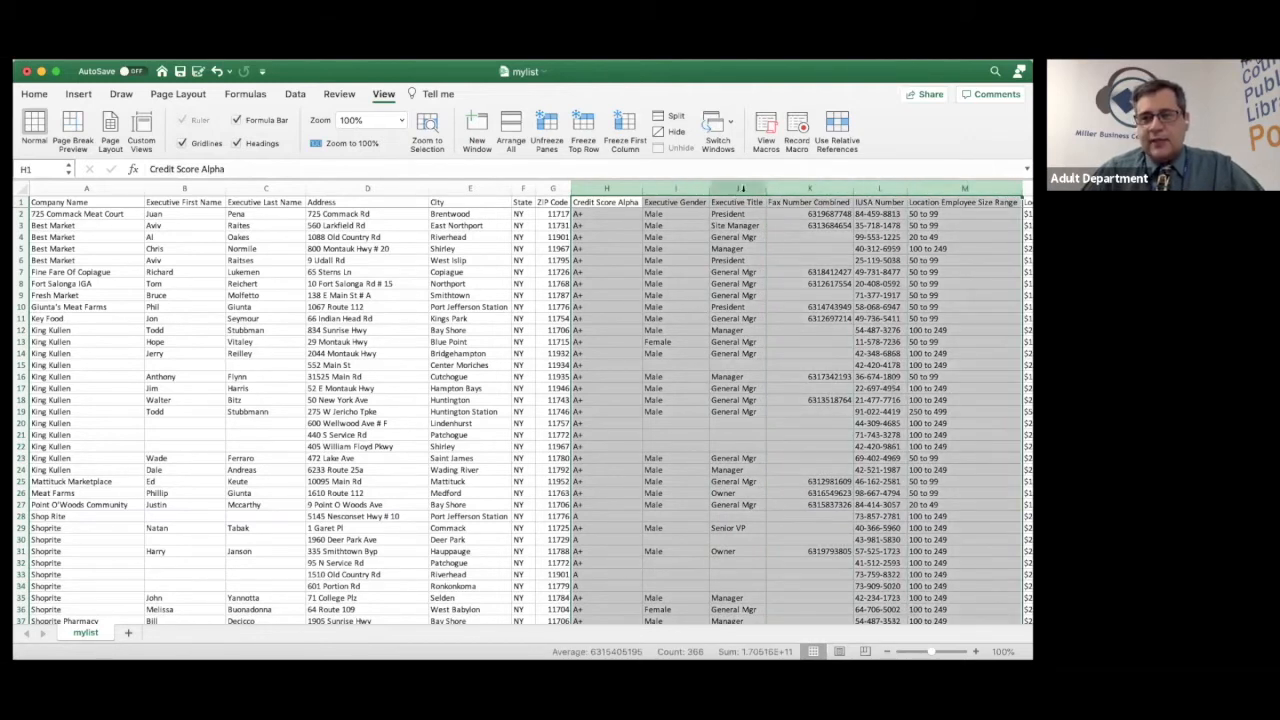
right_click(742, 188)
click(783, 271)
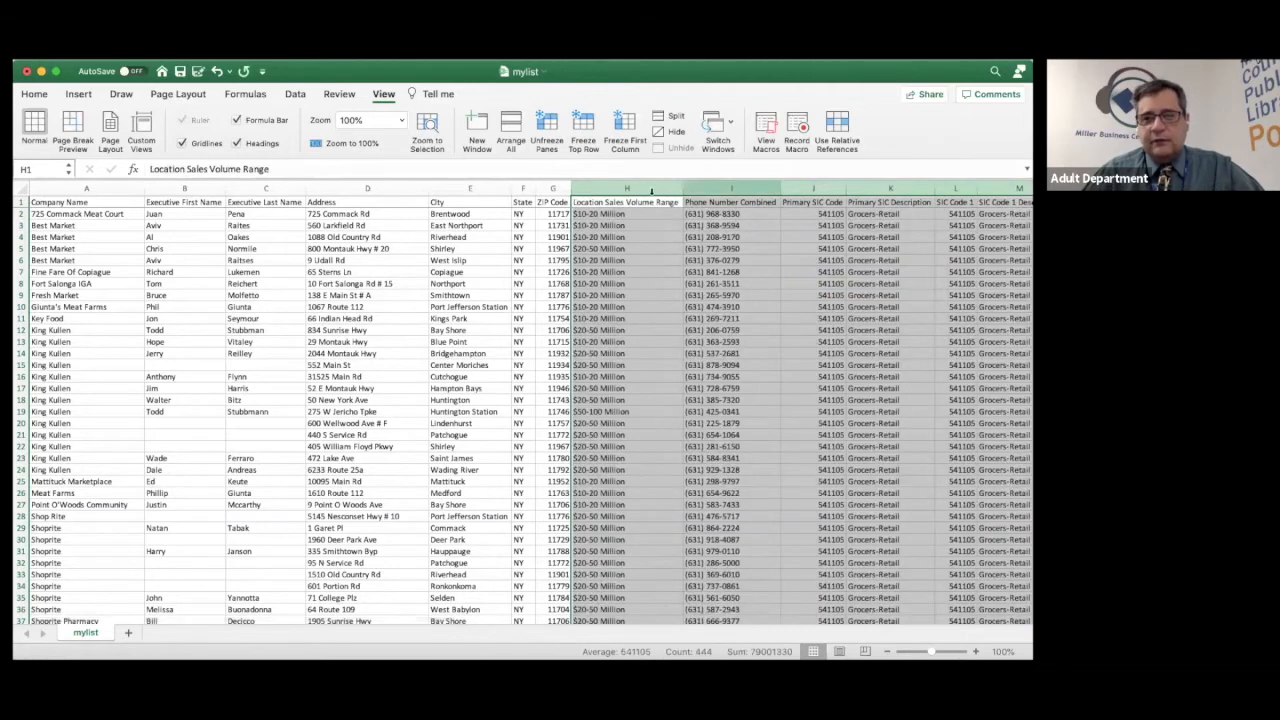
Delete the remaining extra columns, including Record Type, leaving only columns A–G.
right_click(618, 188)
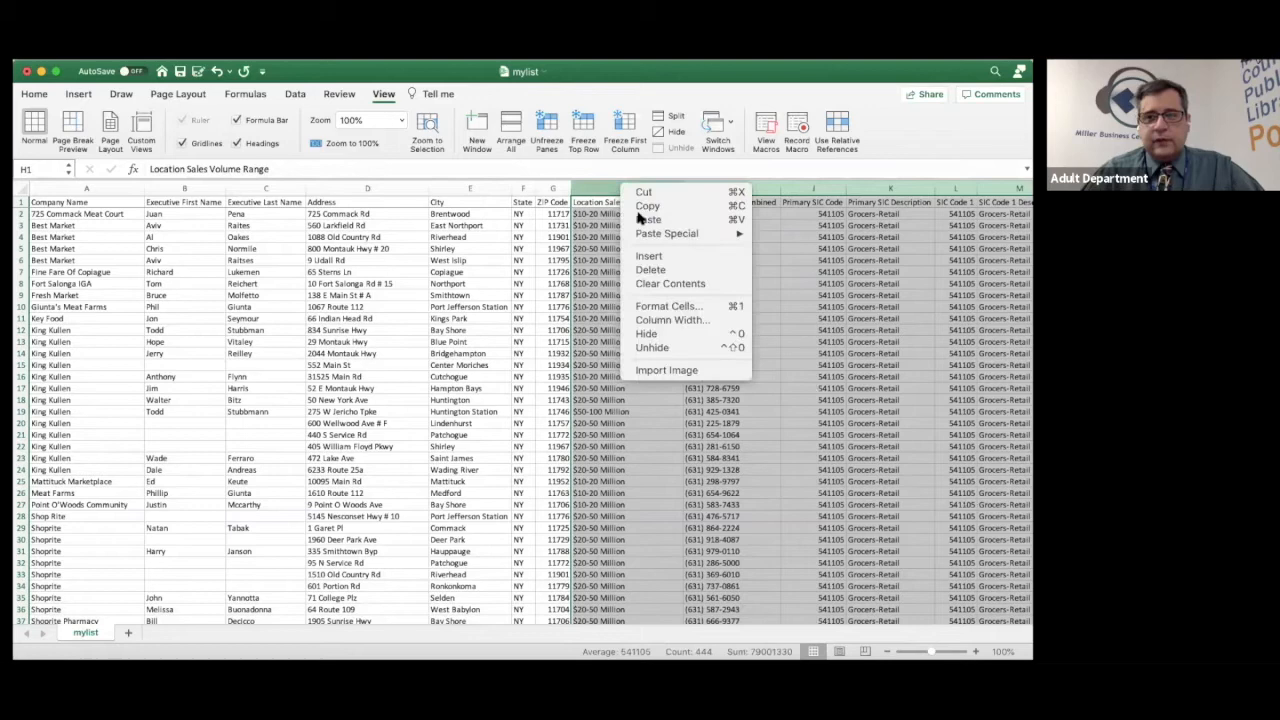
click(651, 262)
click(600, 188)
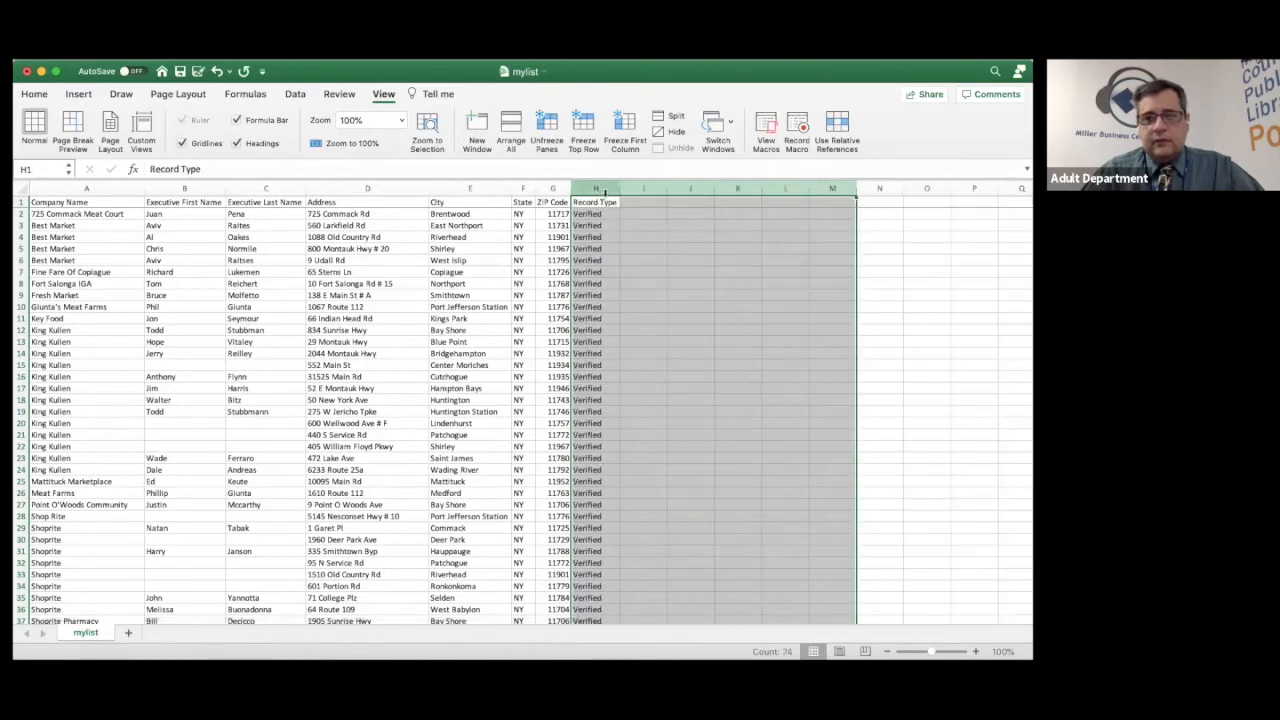
right_click(608, 189)
click(623, 271)
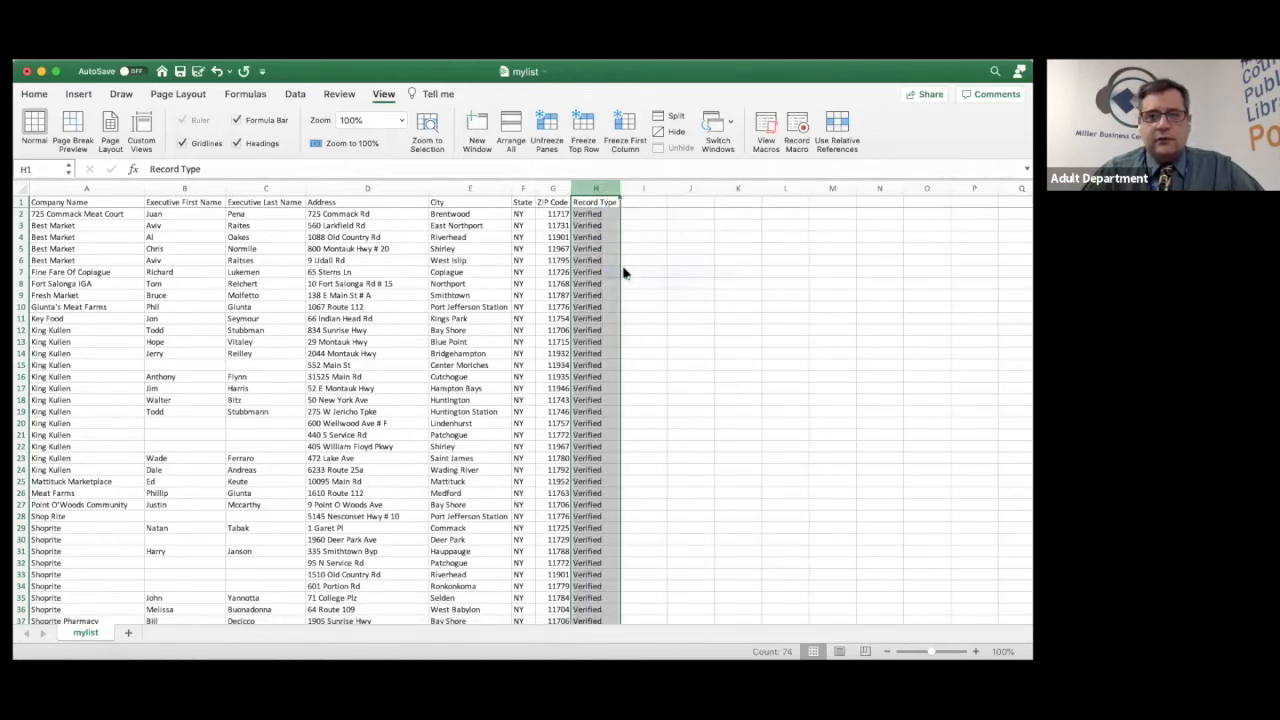
click(627, 270)
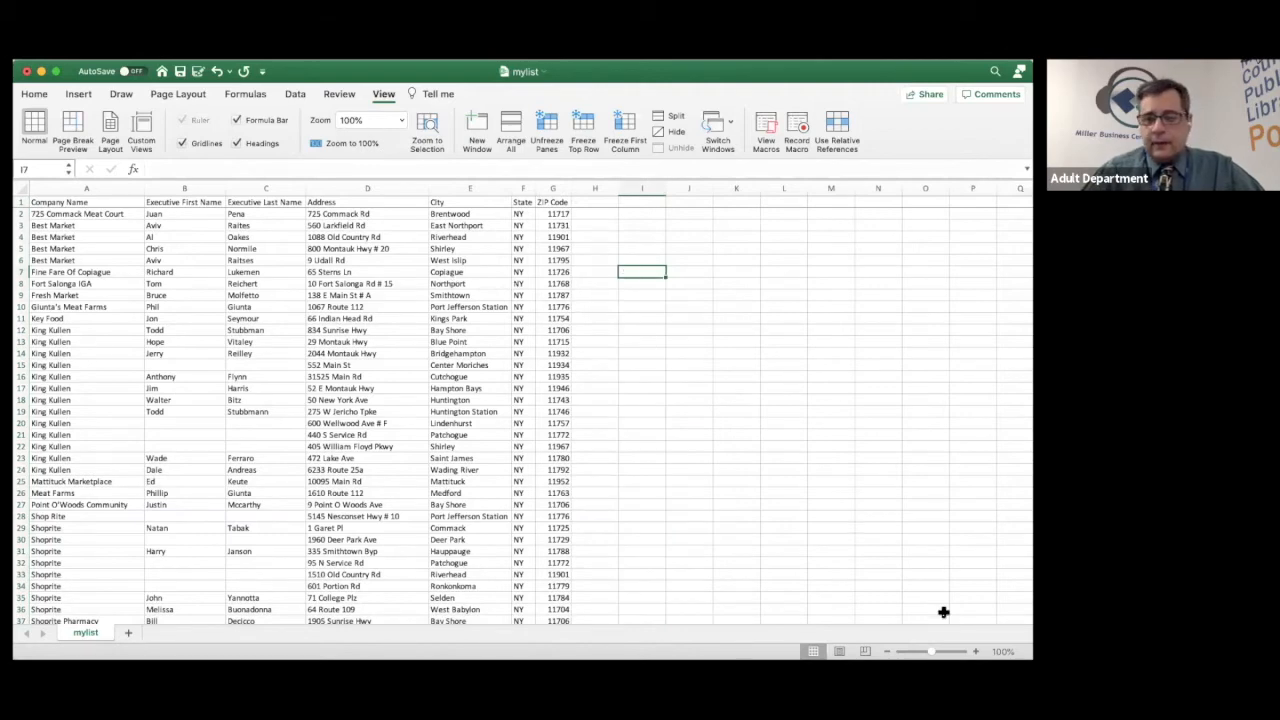
scroll(486, 449, up, 5)
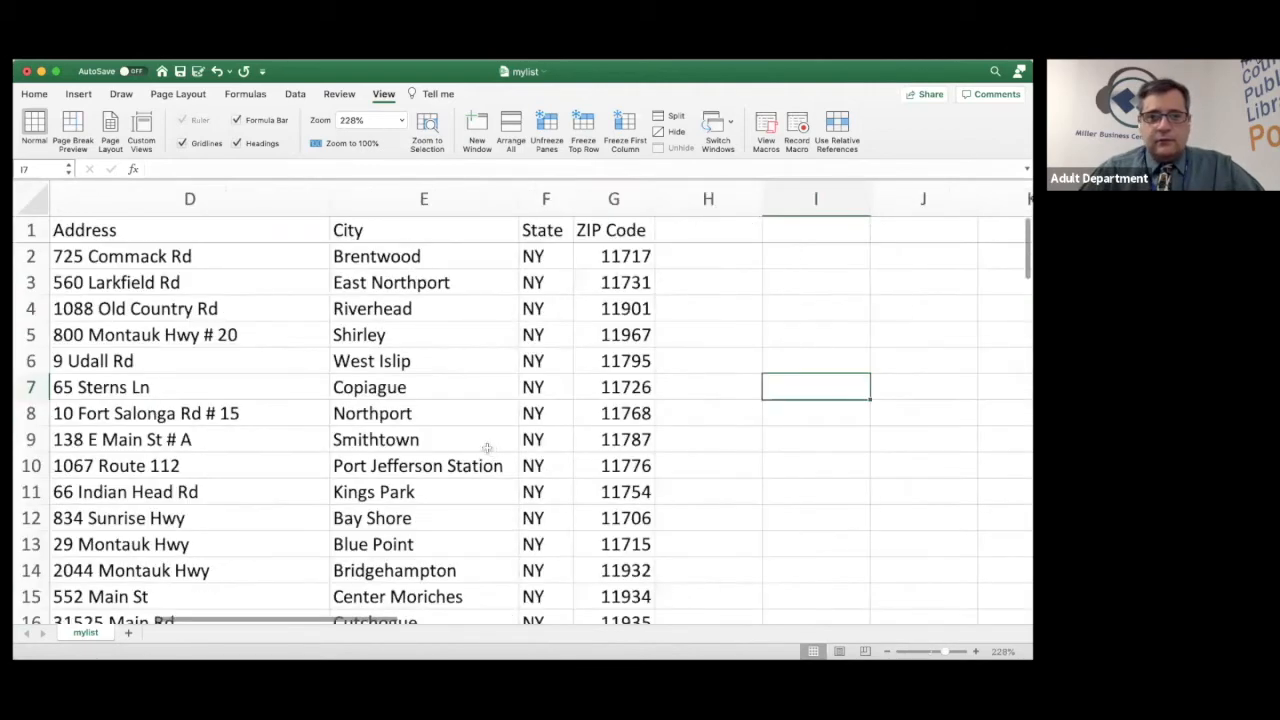
scroll(486, 449, left, 10)
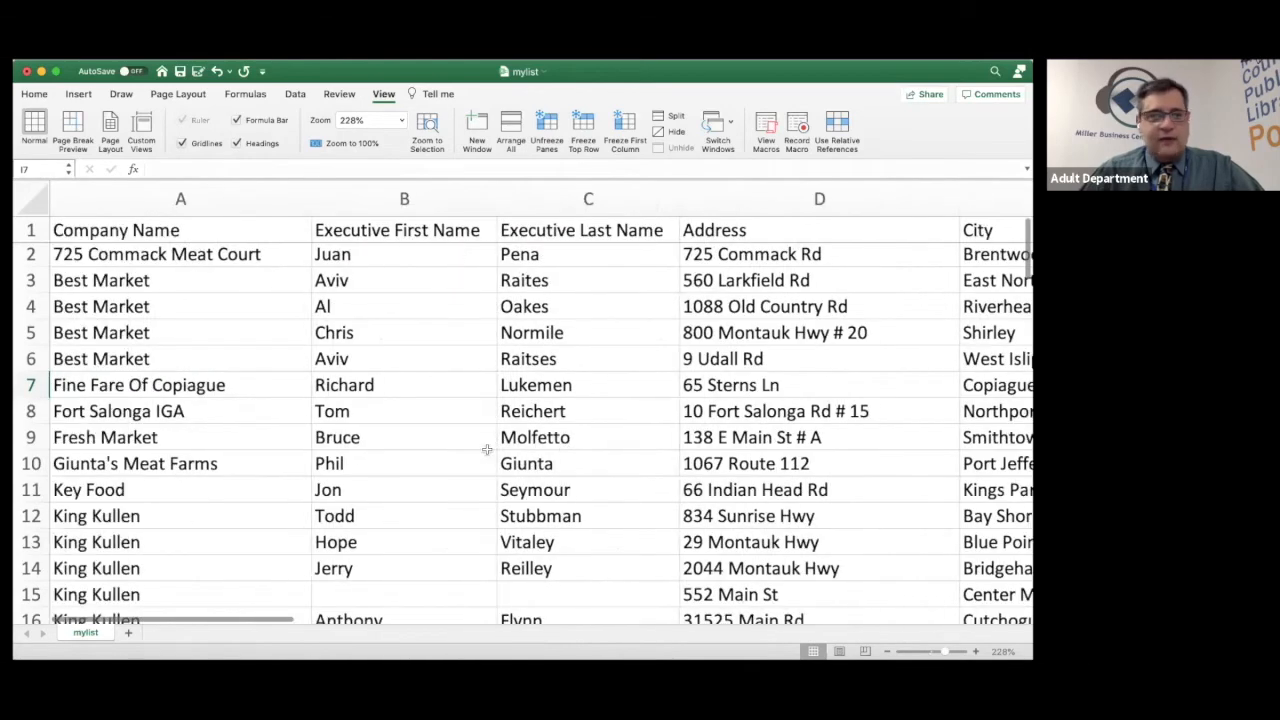
scroll(486, 449, right, 5)
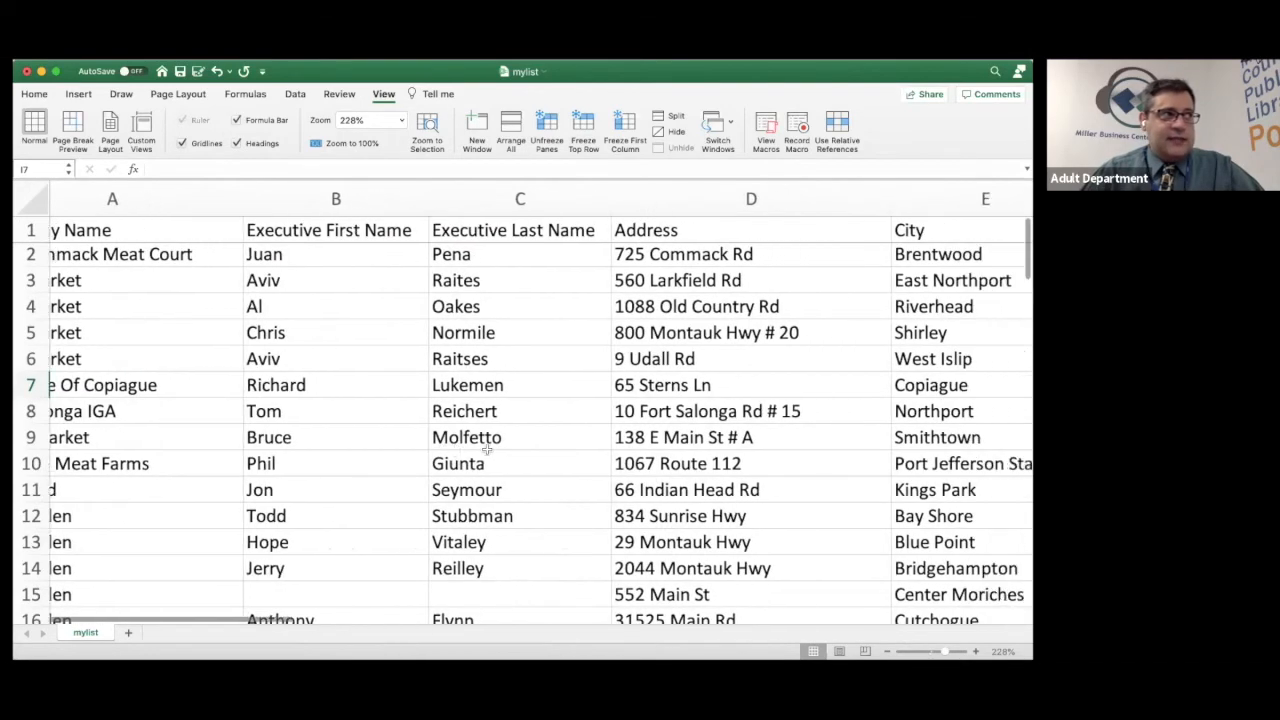
scroll(486, 449, right, 4)
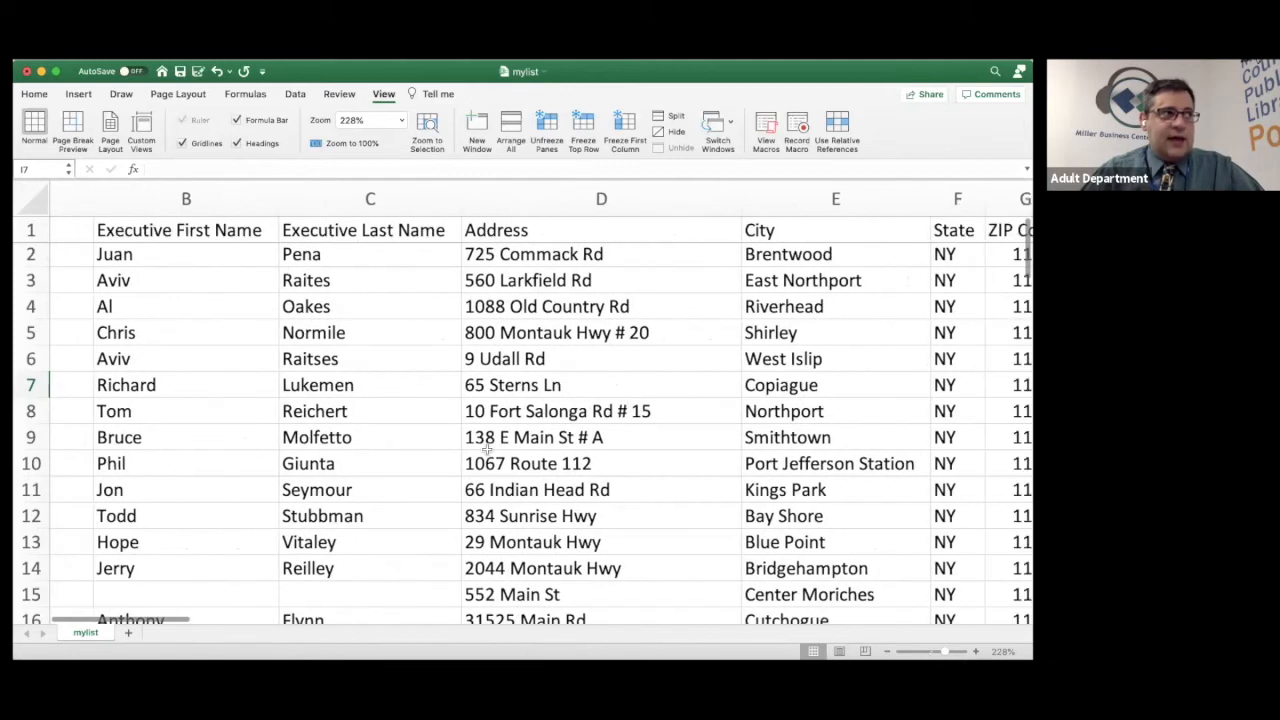
scroll(486, 449, right, 5)
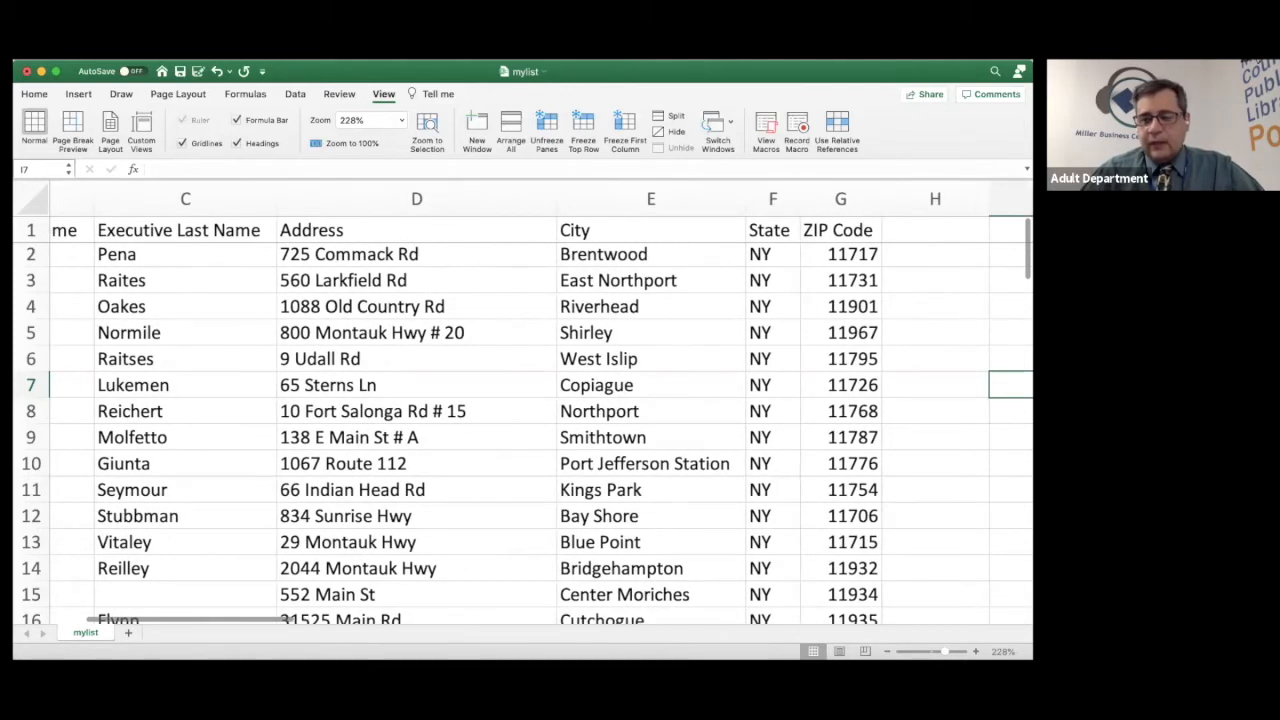
scroll(724, 597, down, 8)
scroll(724, 597, left, 3)
scroll(724, 597, left, 3)
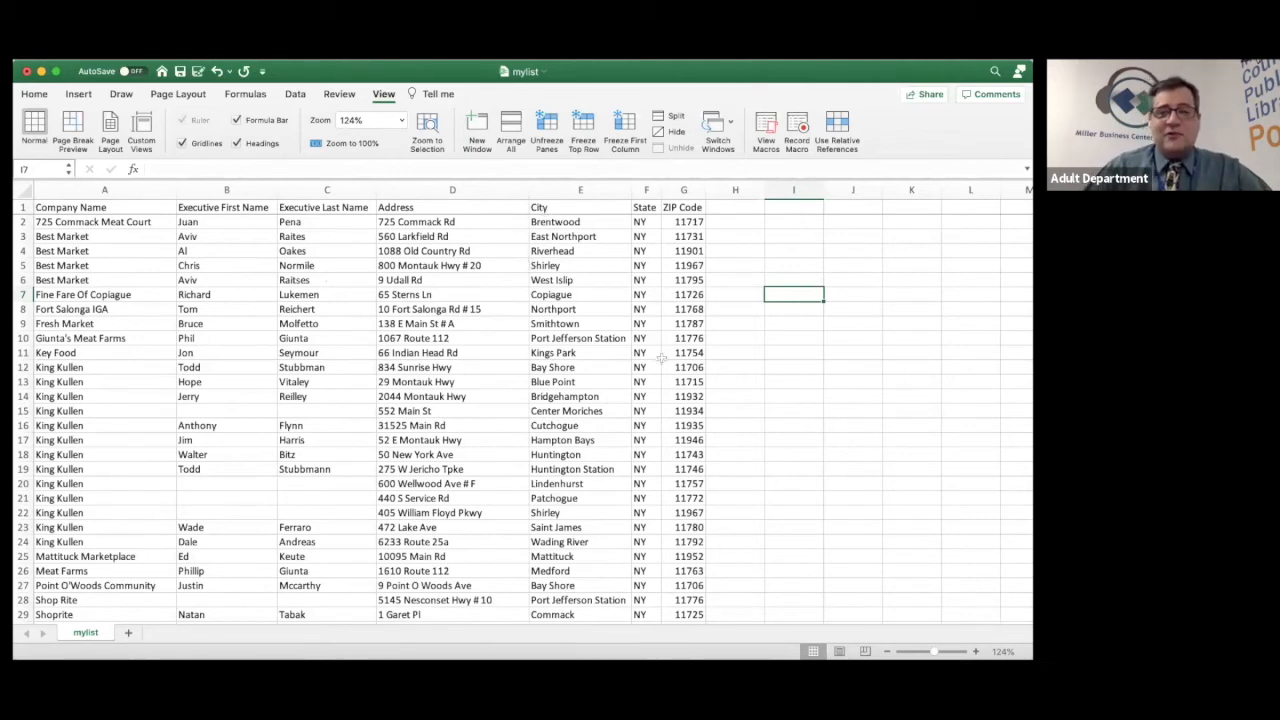
Insert a blank column D before Address and head it 'Full Name'.
right_click(429, 190)
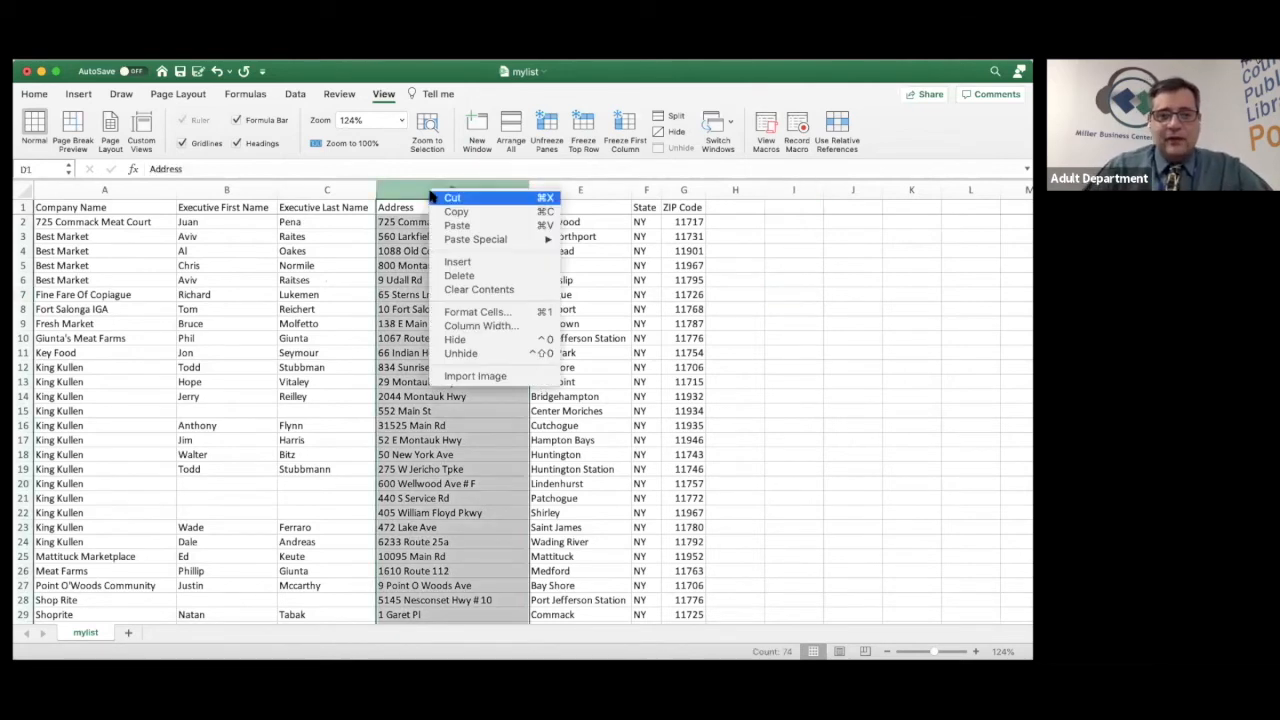
click(470, 263)
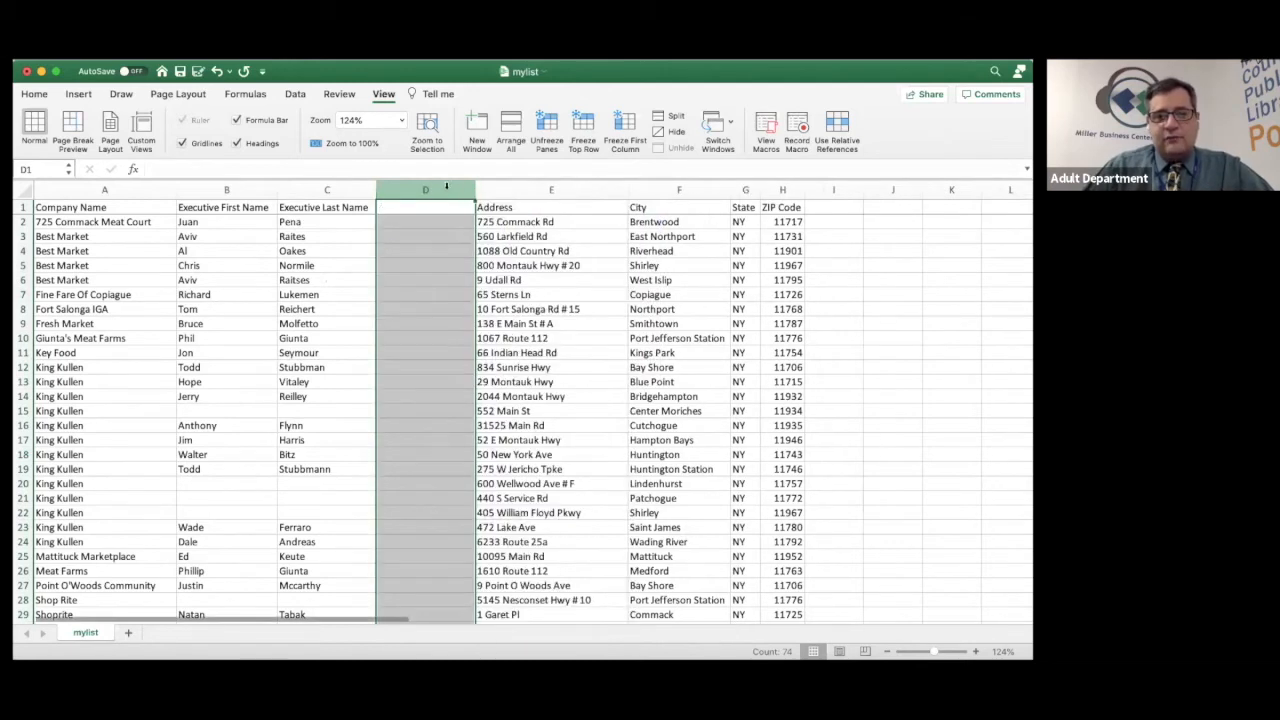
right_click(446, 189)
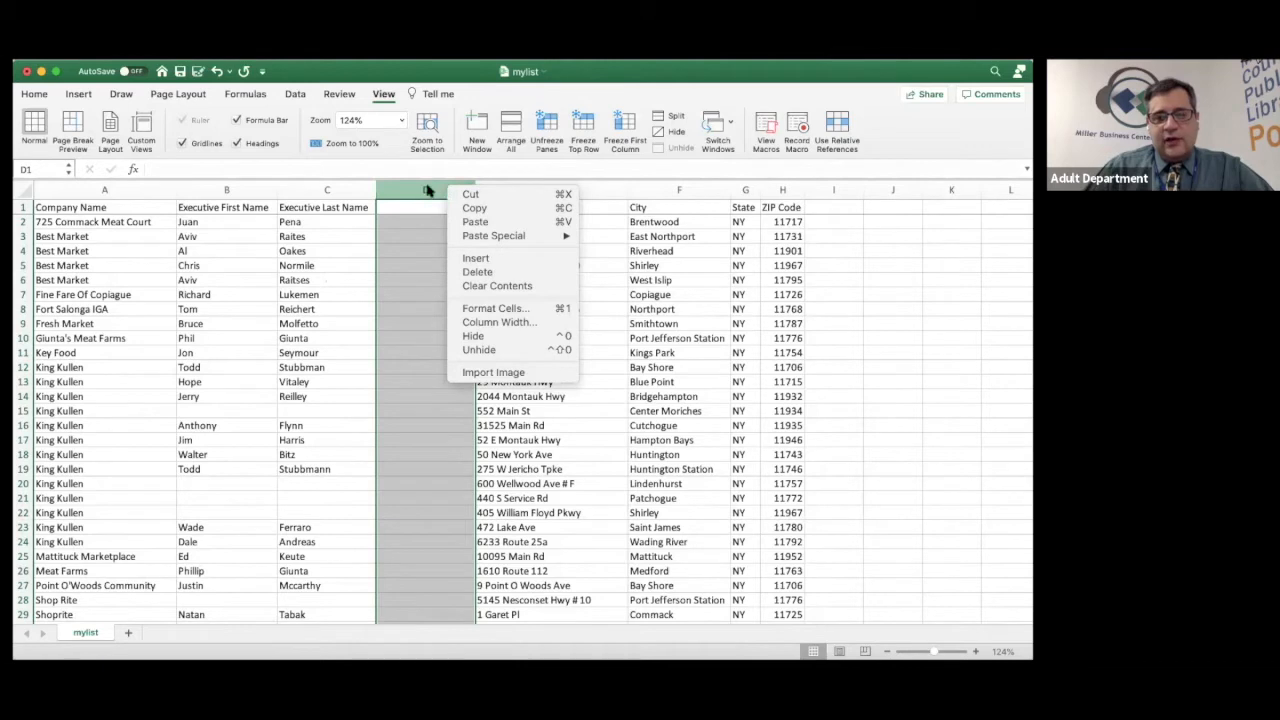
click(428, 190)
click(418, 209)
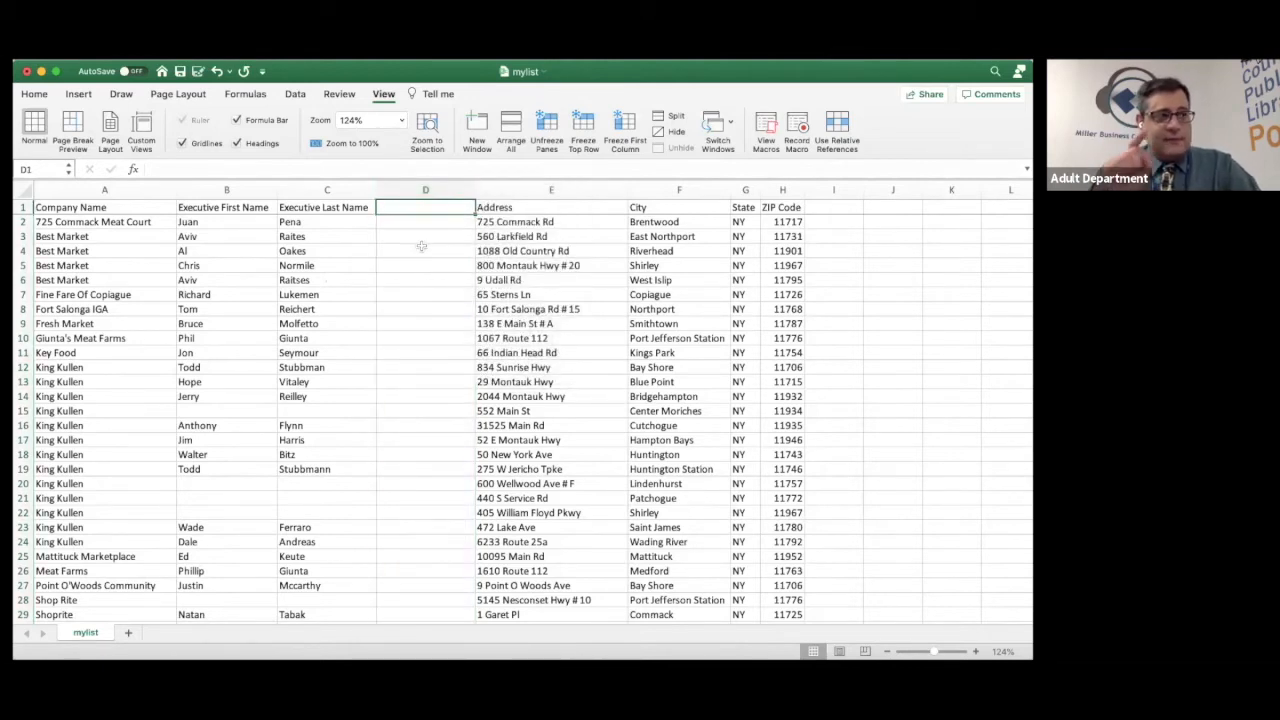
text(Full Name)
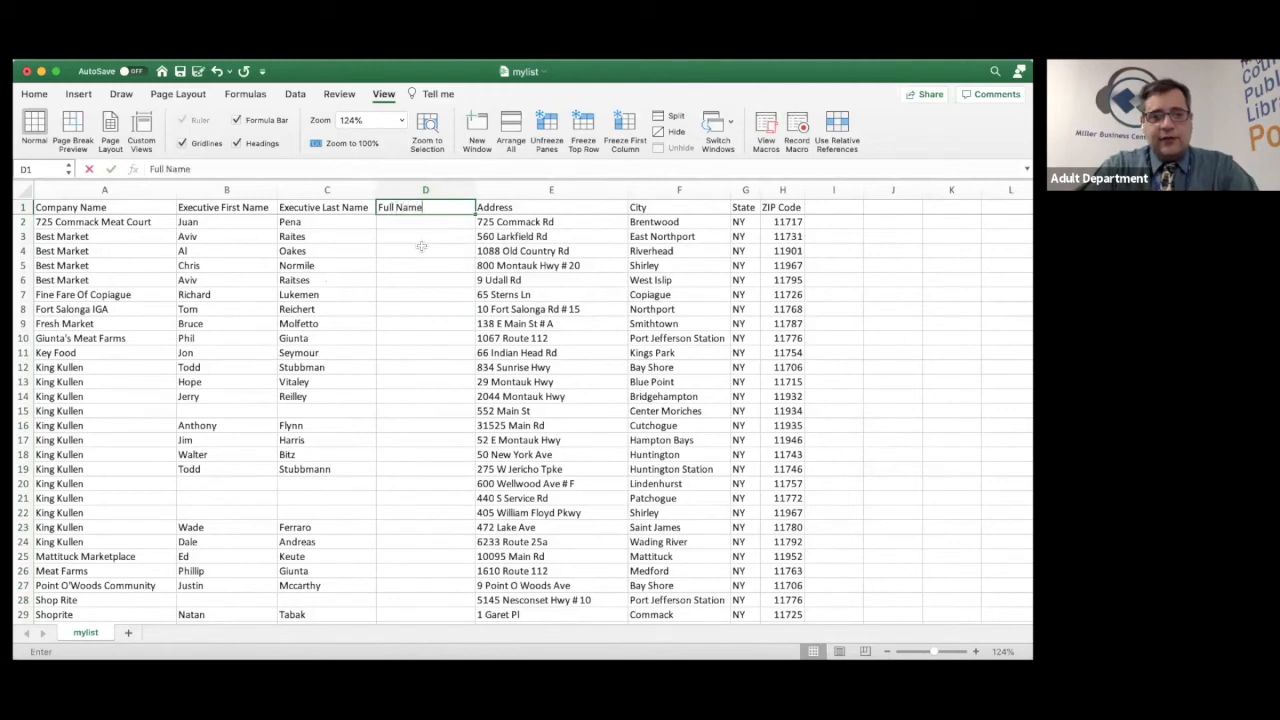
key(Return)
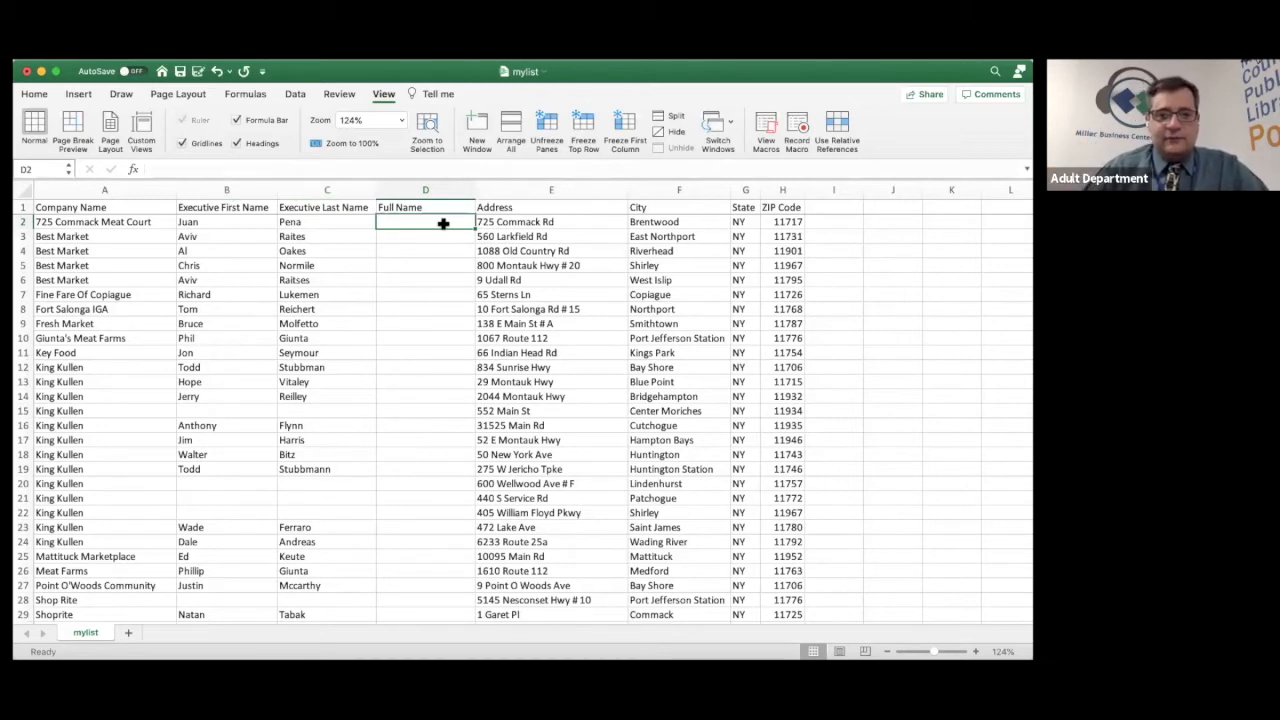
Enter =b2&" "&c2 in D2 to join first and last names with a space.
click(229, 170)
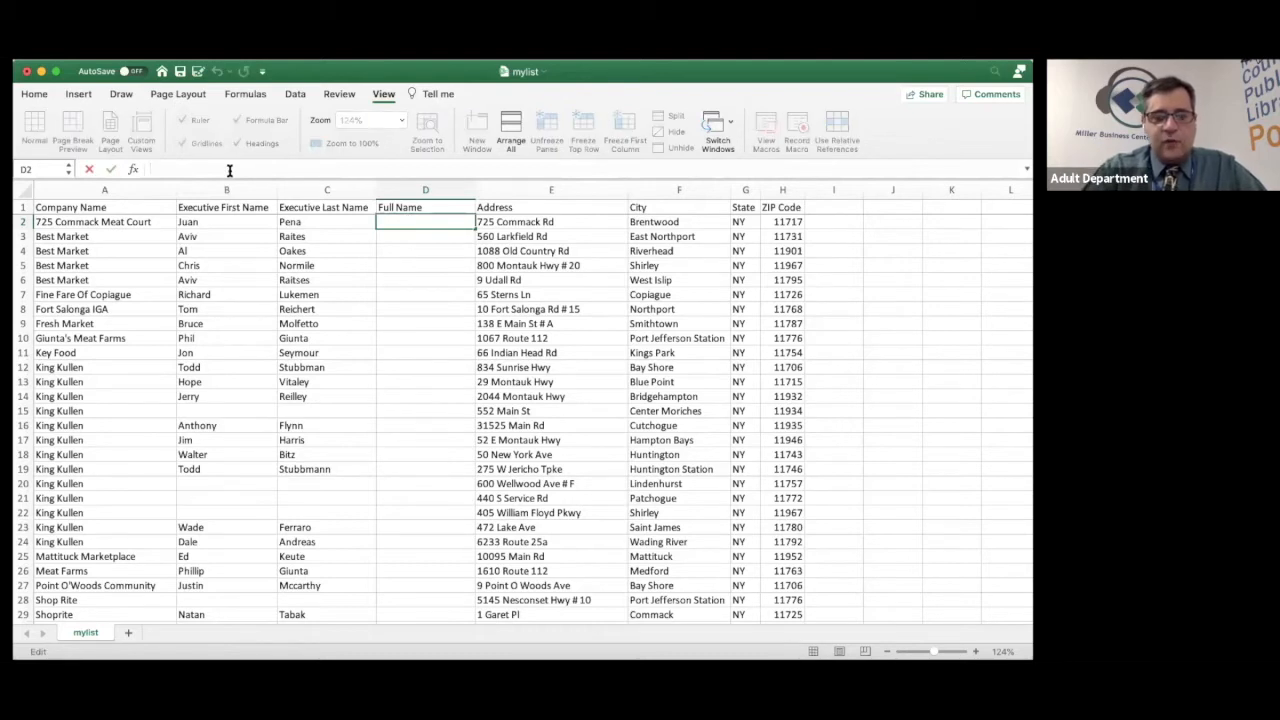
text(=)
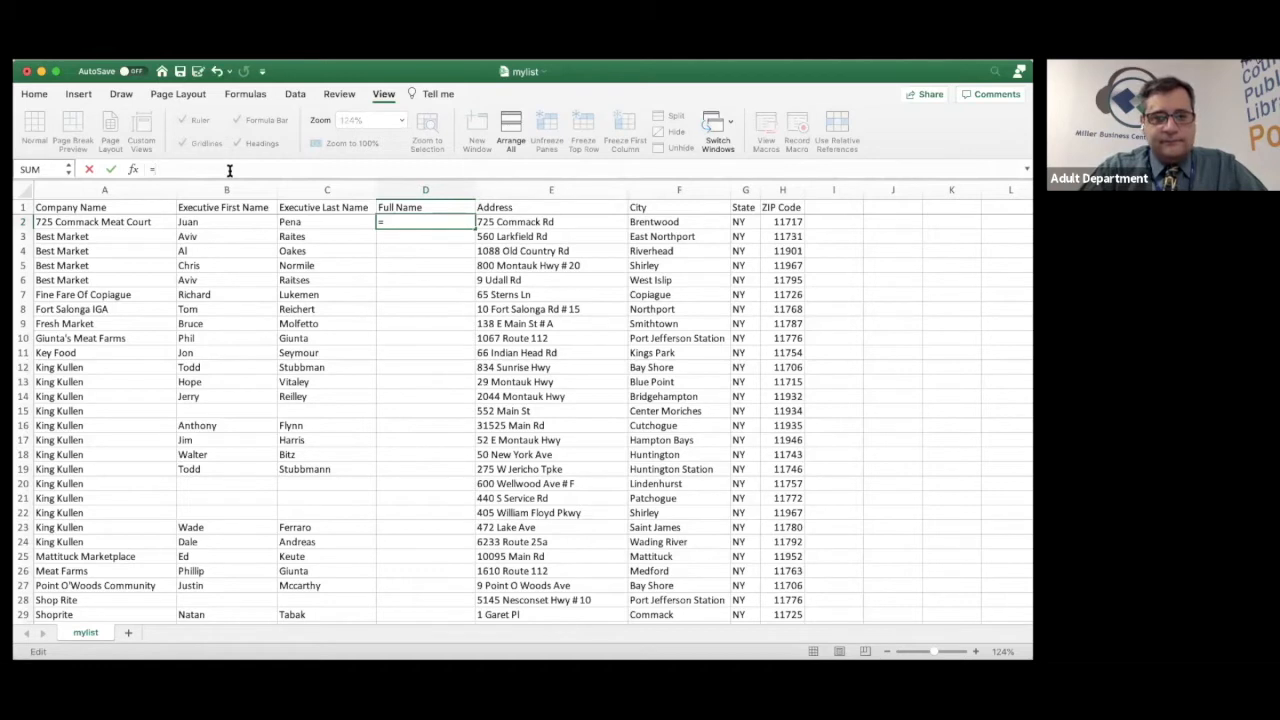
text(b2)
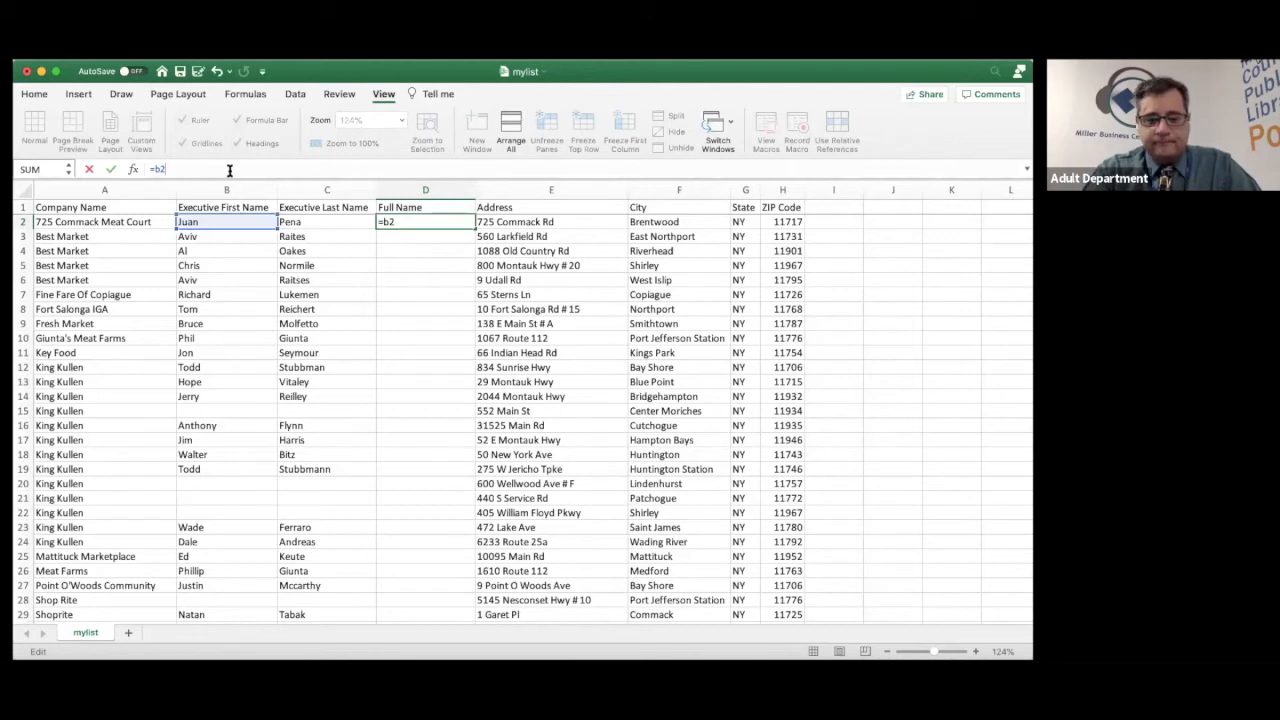
text(&)
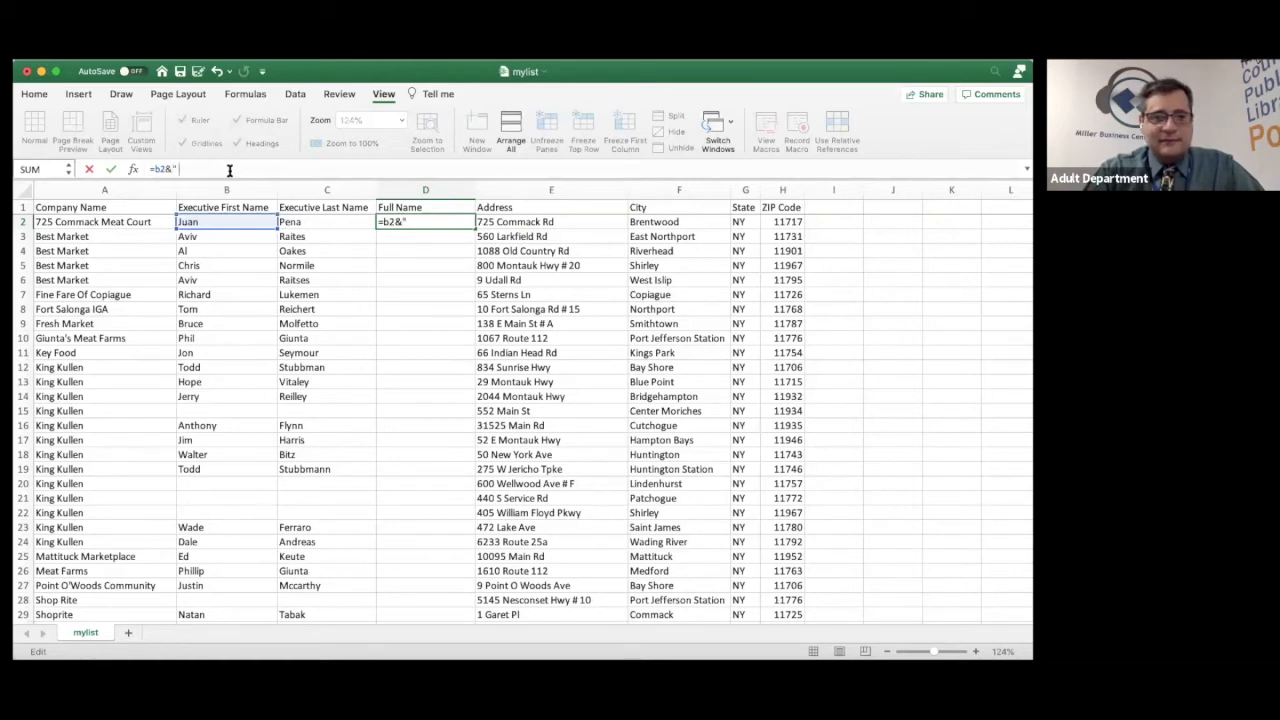
text(")
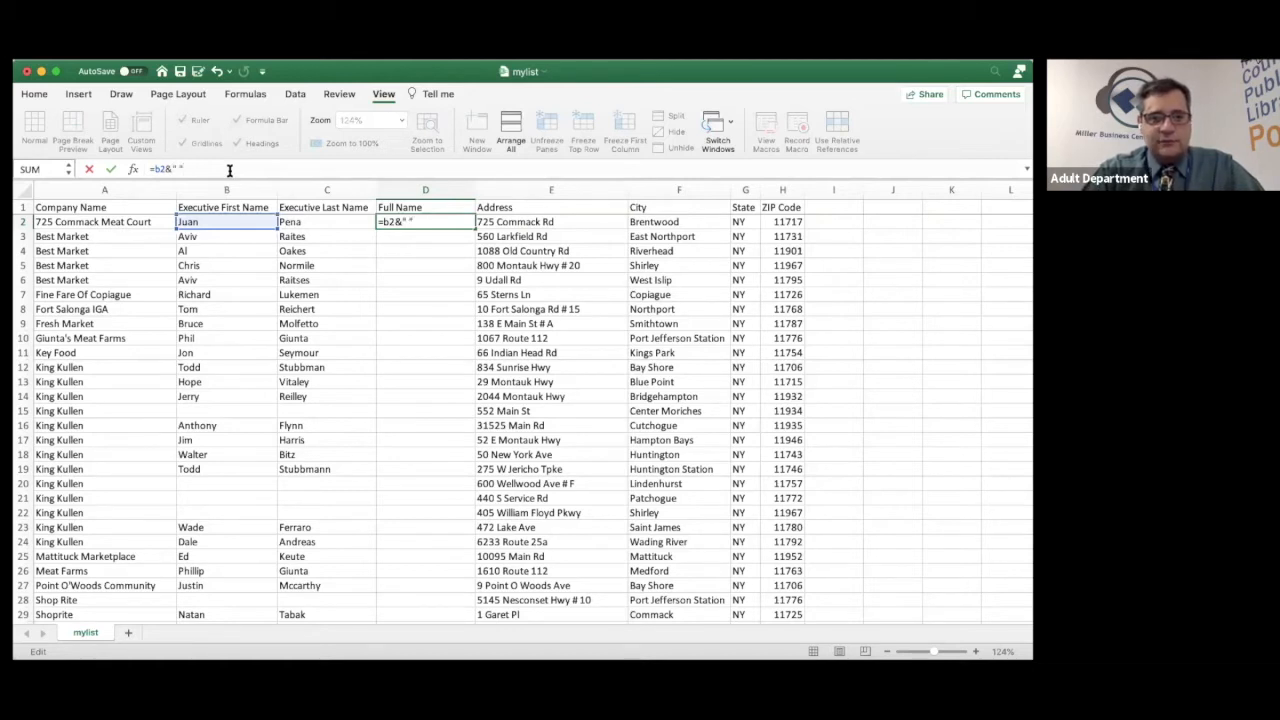
text(&)
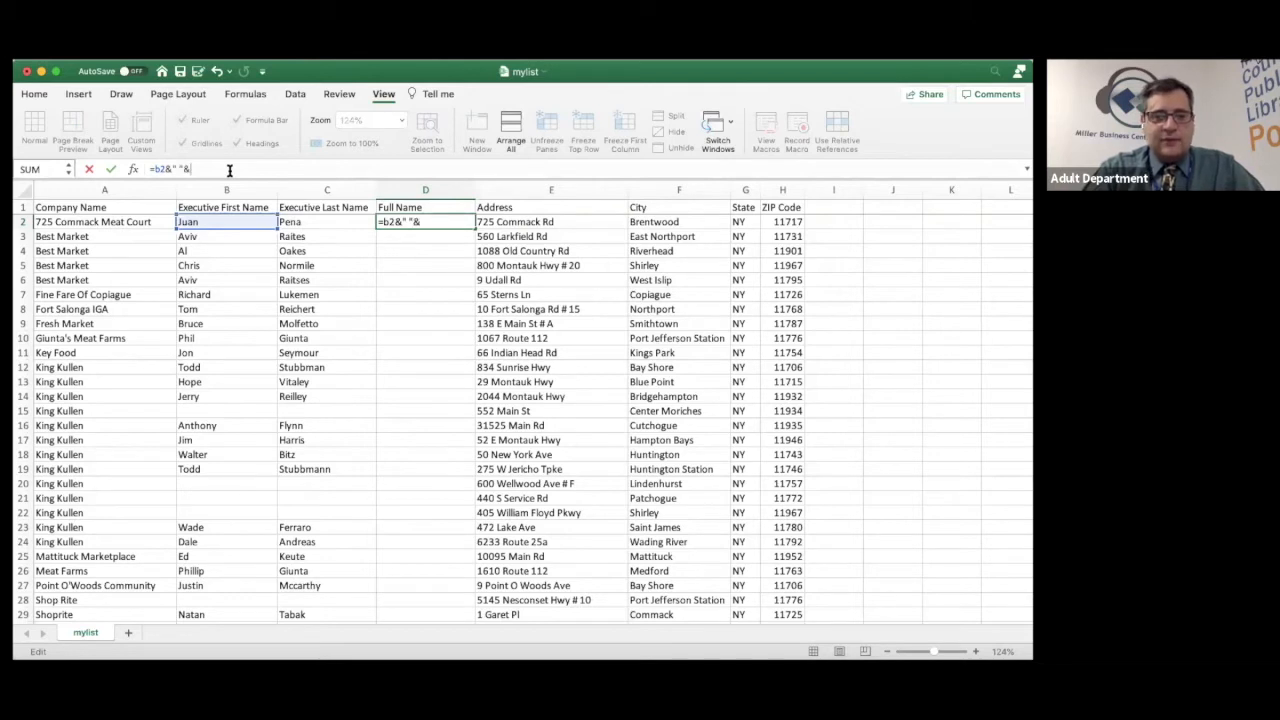
text(c2)
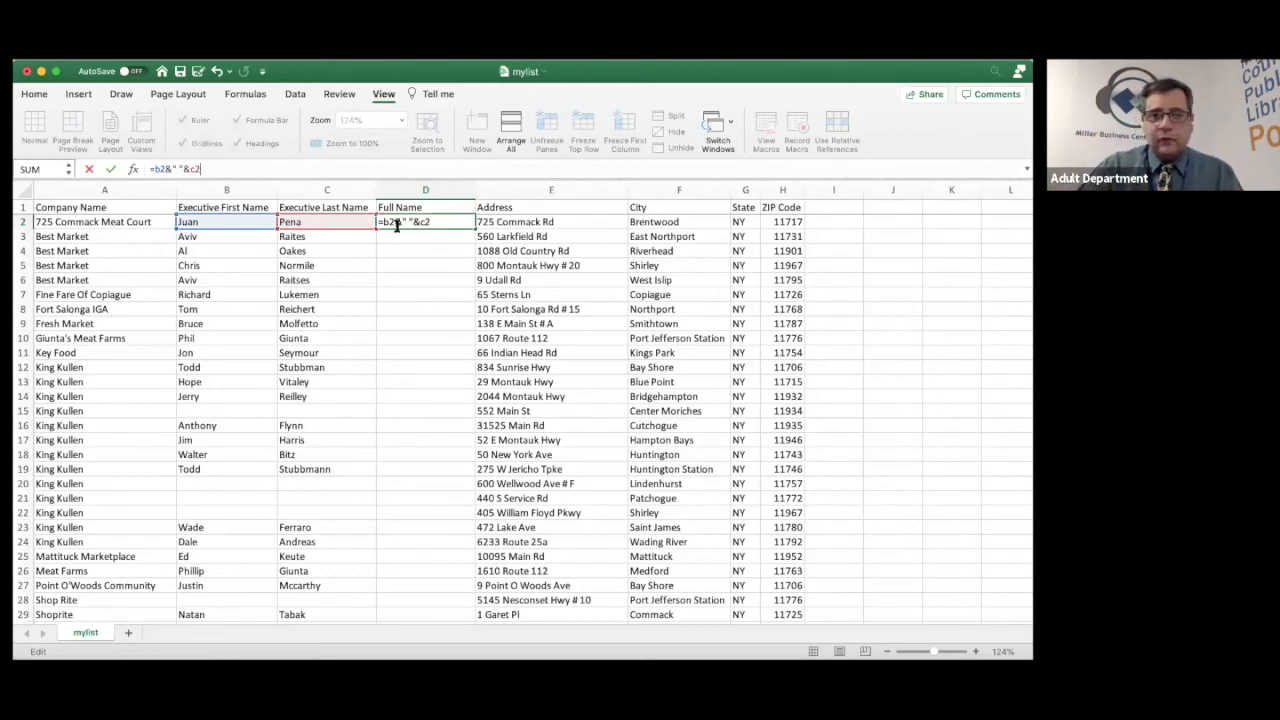
key(Return)
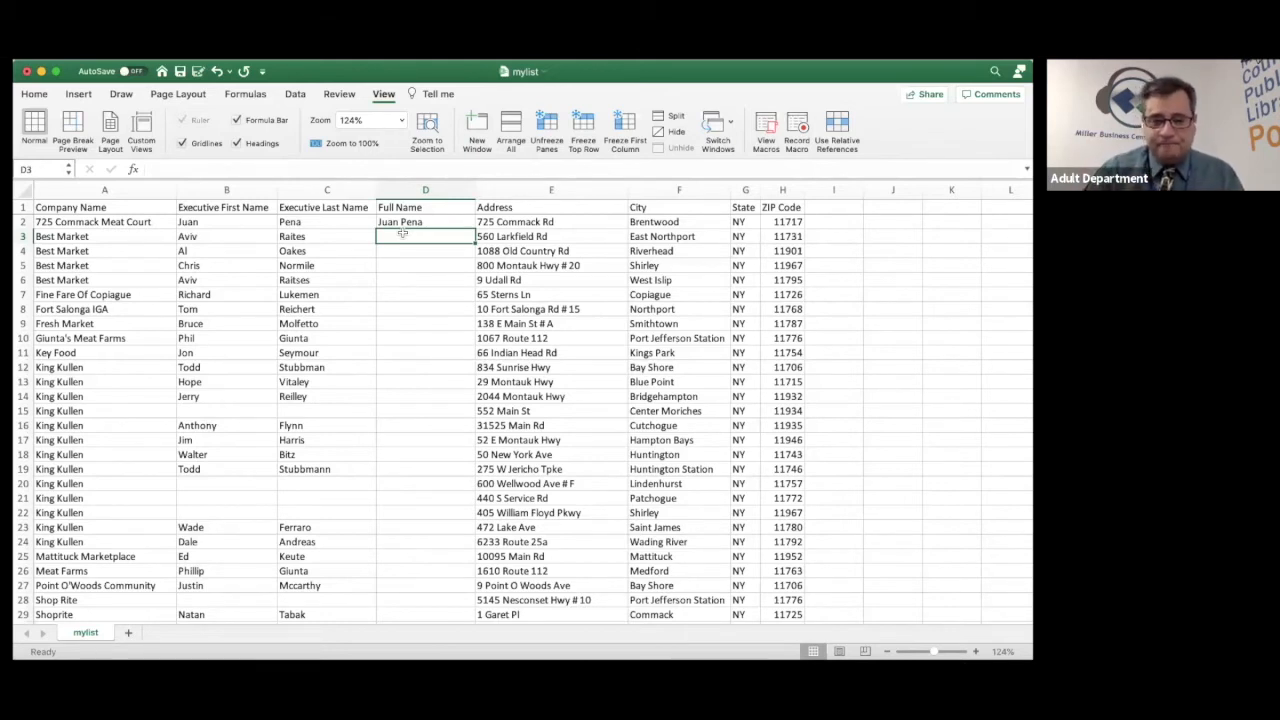
Copy the full-name formula from D2 and select the range D3 through D74.
key(Up)
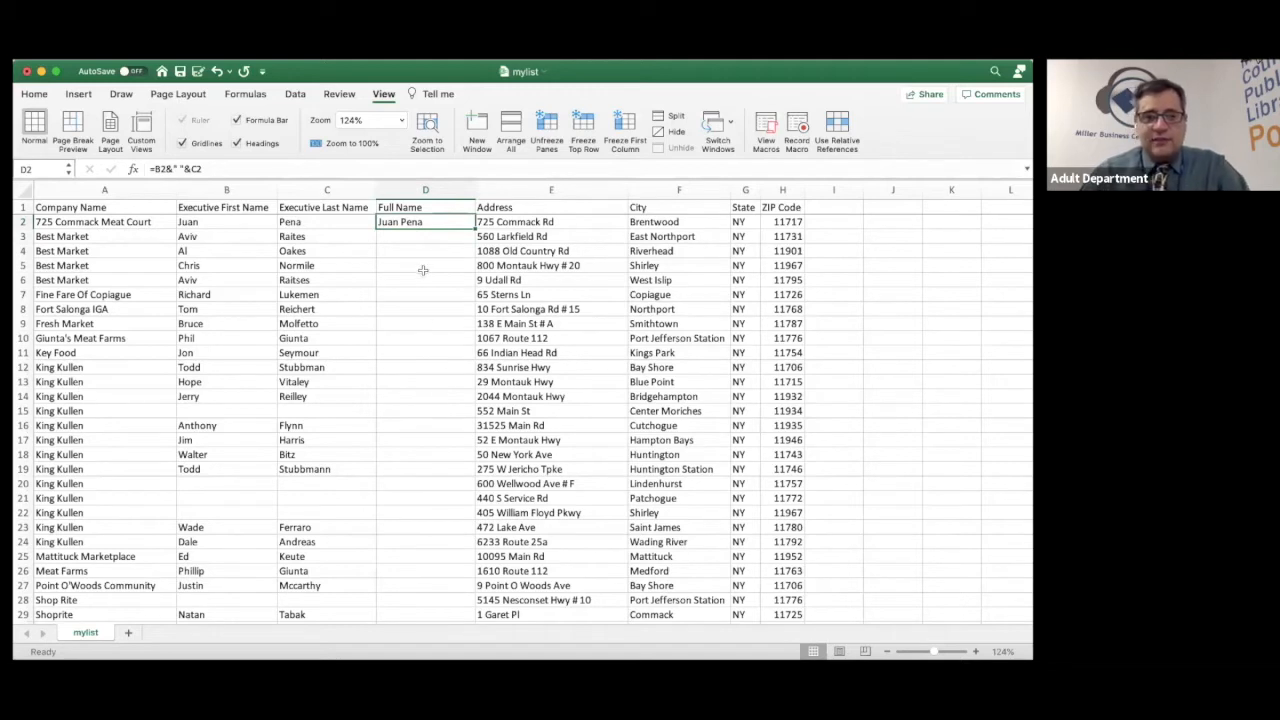
key(super+c)
click(443, 240)
key(shift+Down)
key(shift+Down)
key(shift+Down)
key(shift+Down)
key(shift+Down)
key(shift+Down)
key(shift+Down)
key(shift+Down)
key(shift+Down)
key(shift+Down)
key(shift+Down)
key(shift+Down)
key(shift+Down)
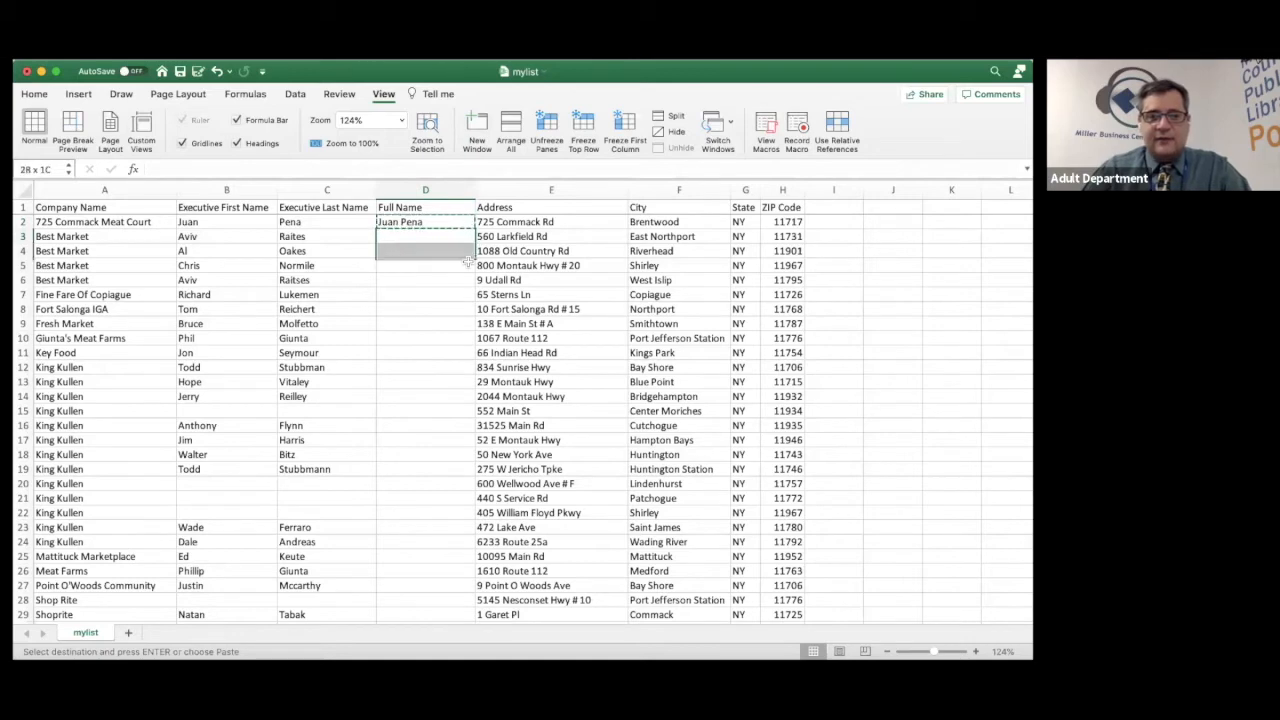
key(shift+Down)
key(shift+Down)
key(shift+Down)
key(shift+Down)
key(shift+Down)
key(shift+Down)
key(shift+Down)
key(shift+Down)
key(shift+Down)
key(shift+Down)
key(shift+Down)
key(shift+Down)
key(shift+Down)
key(shift+Down)
key(shift+Down)
key(shift+Down)
key(shift+Down)
key(shift+Down)
key(shift+Down)
key(shift+Down)
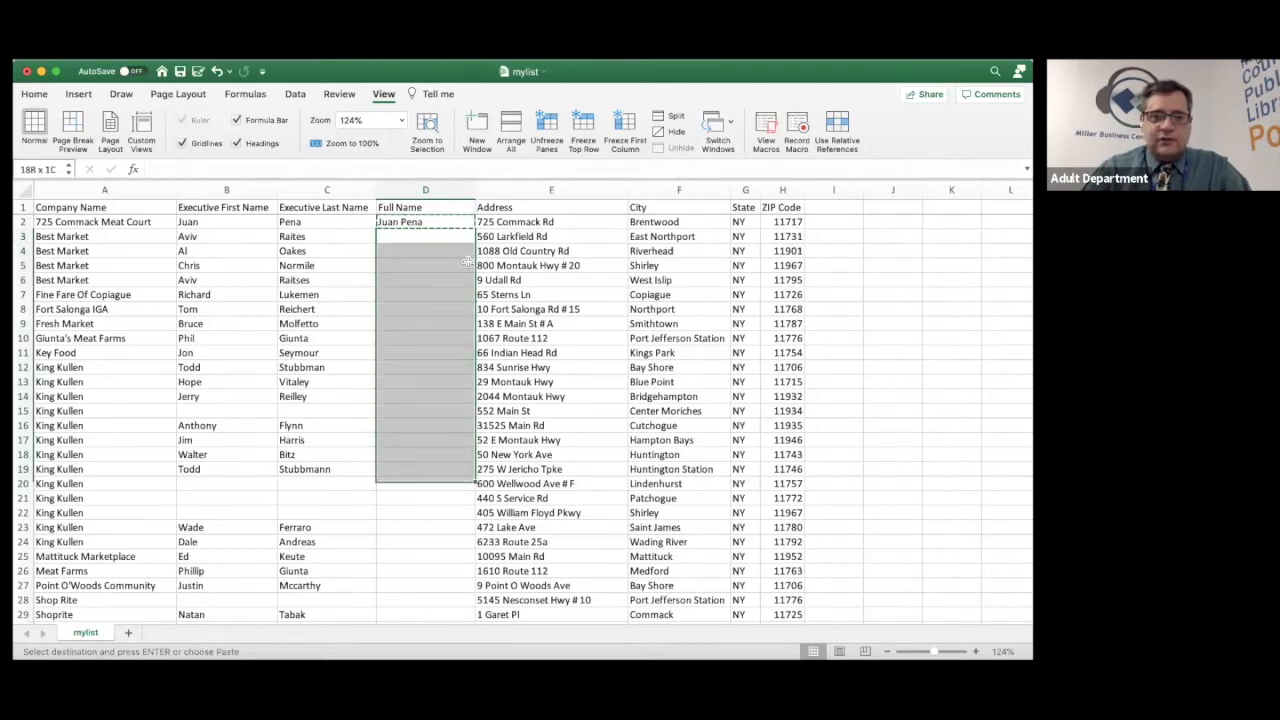
key(shift+Down)
key(shift+Down)
key(shift+Down)
key(shift+Down)
key(shift+Down)
key(shift+Down)
key(shift+Down)
key(shift+Down)
key(shift+Down)
key(shift+Down)
key(shift+Down)
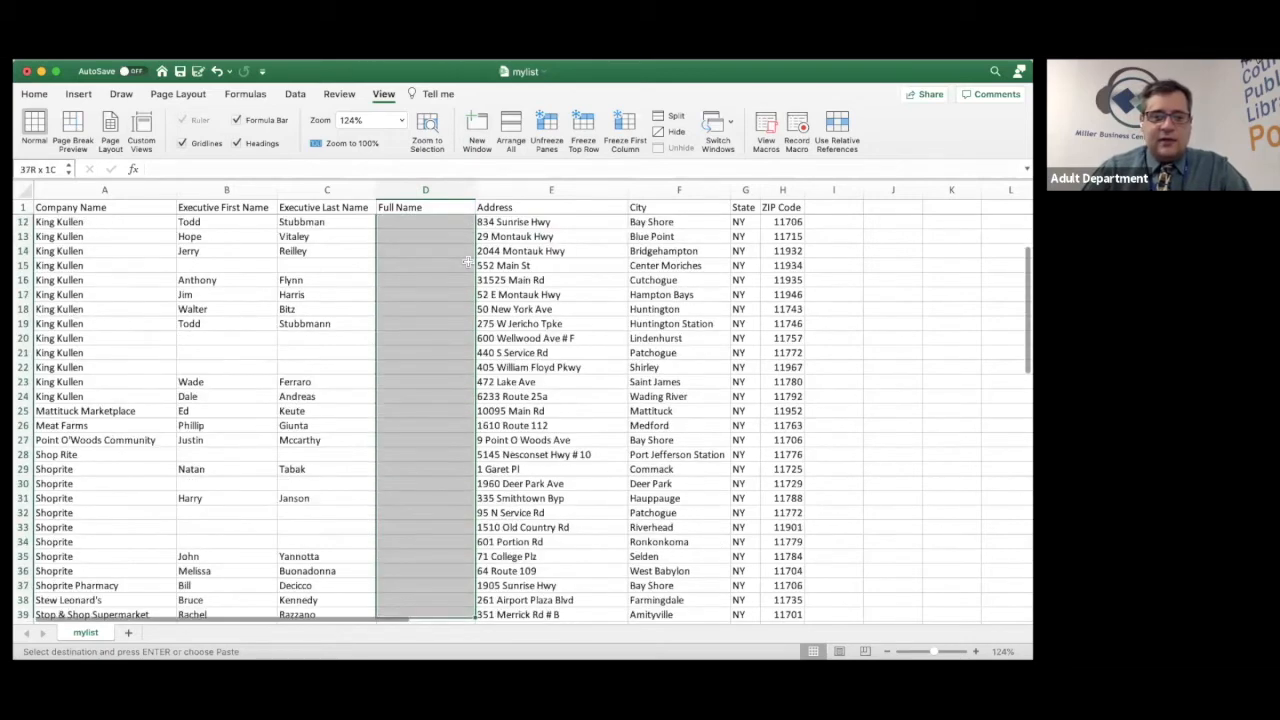
key(shift+Down)
key(shift+Down)
key(shift+Down)
key(shift+Down)
key(shift+Down)
key(shift+Down)
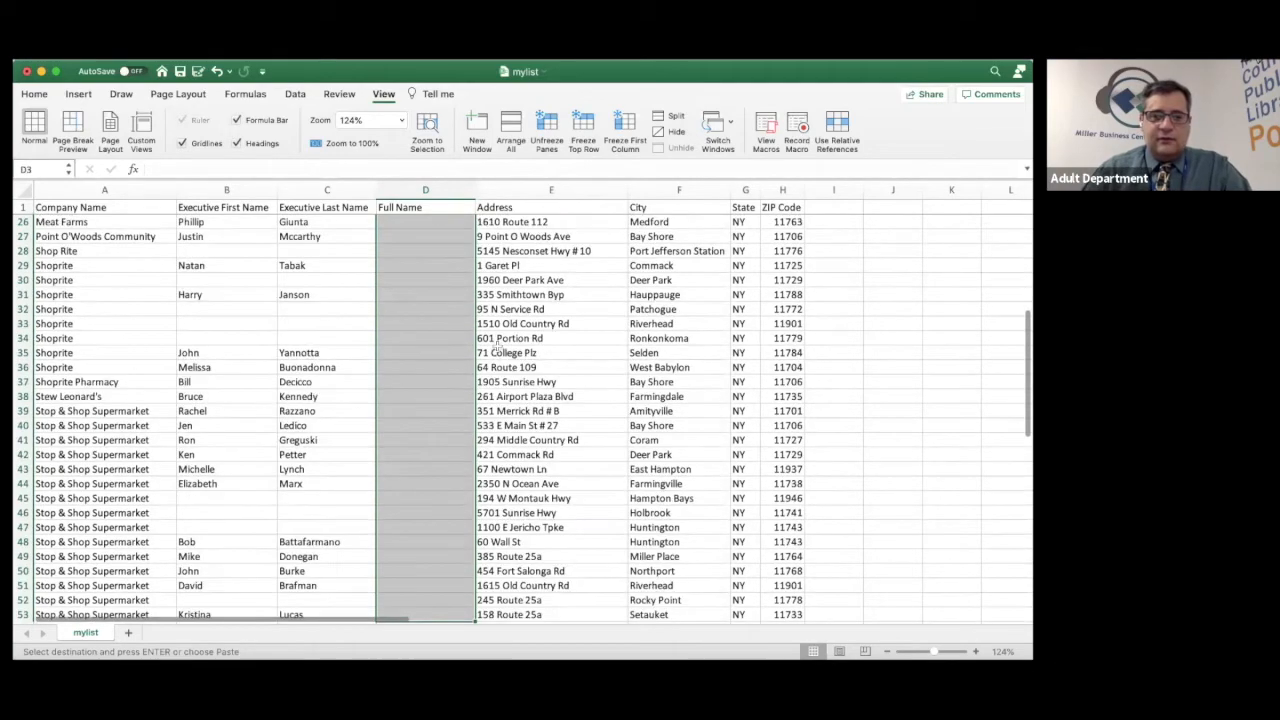
scroll(494, 348, up, 2)
scroll(494, 348, down, 5)
scroll(494, 348, down, 5)
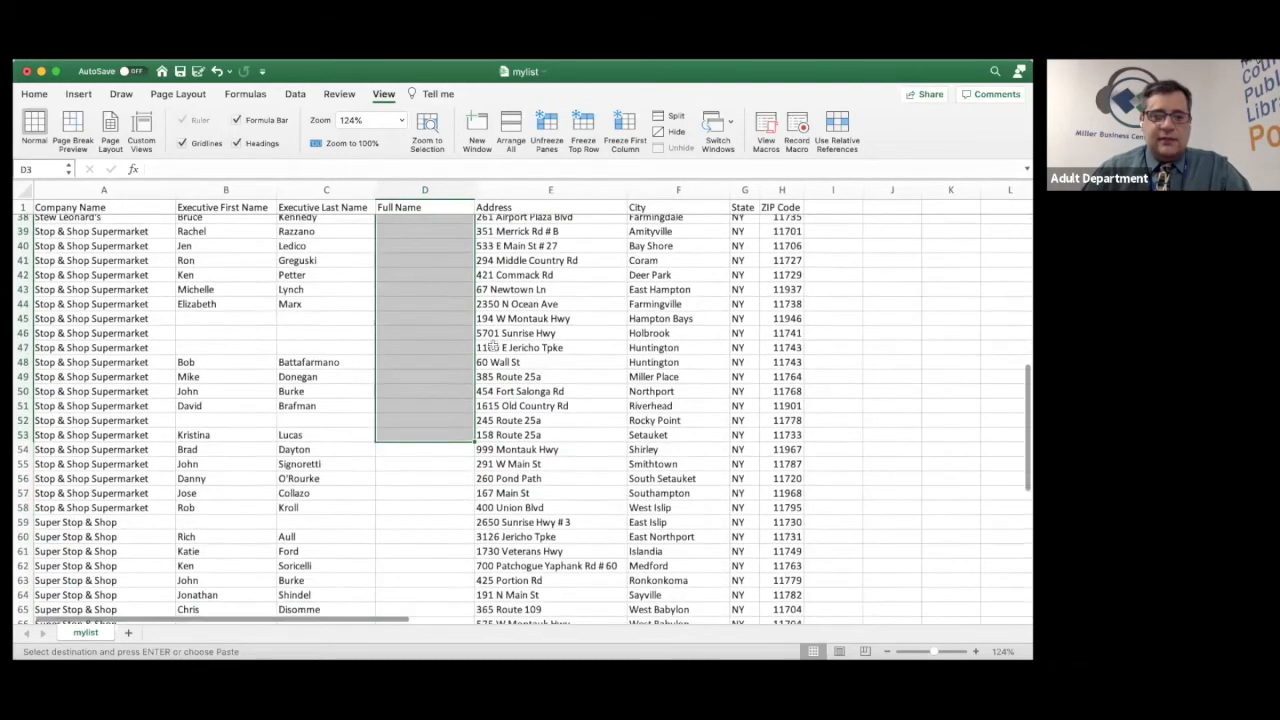
shift+click(433, 527)
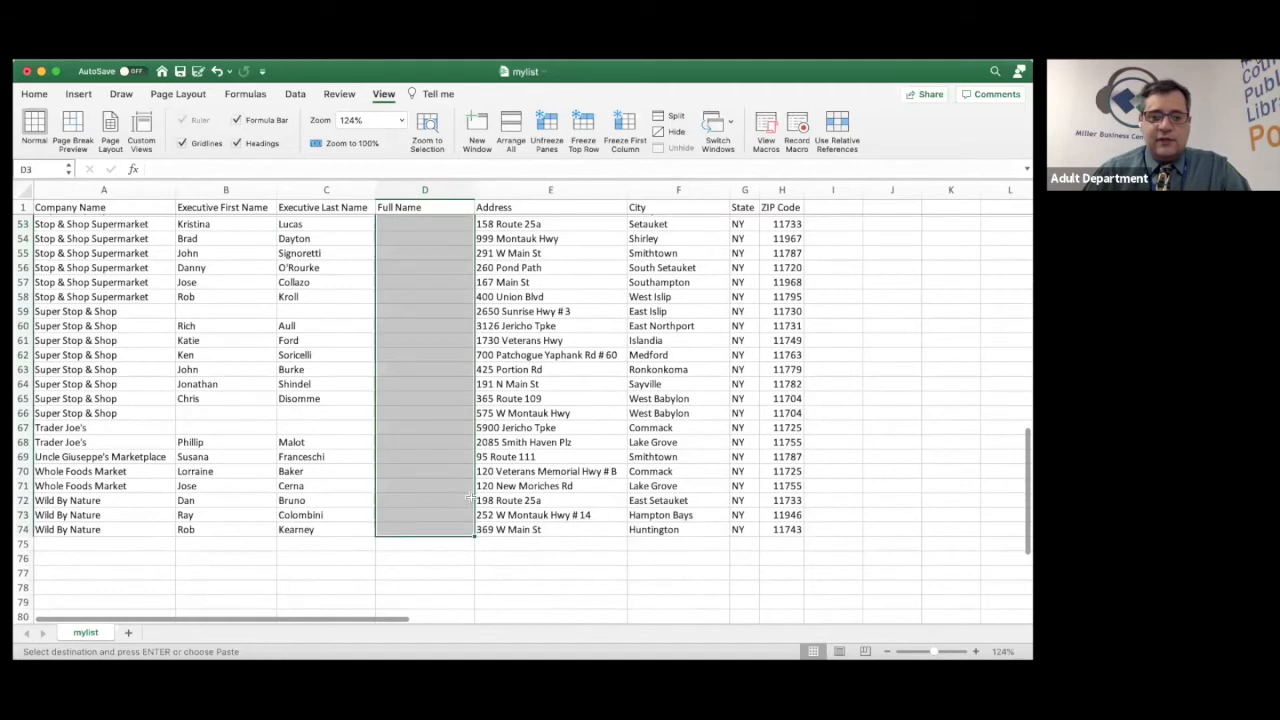
key(super+v)
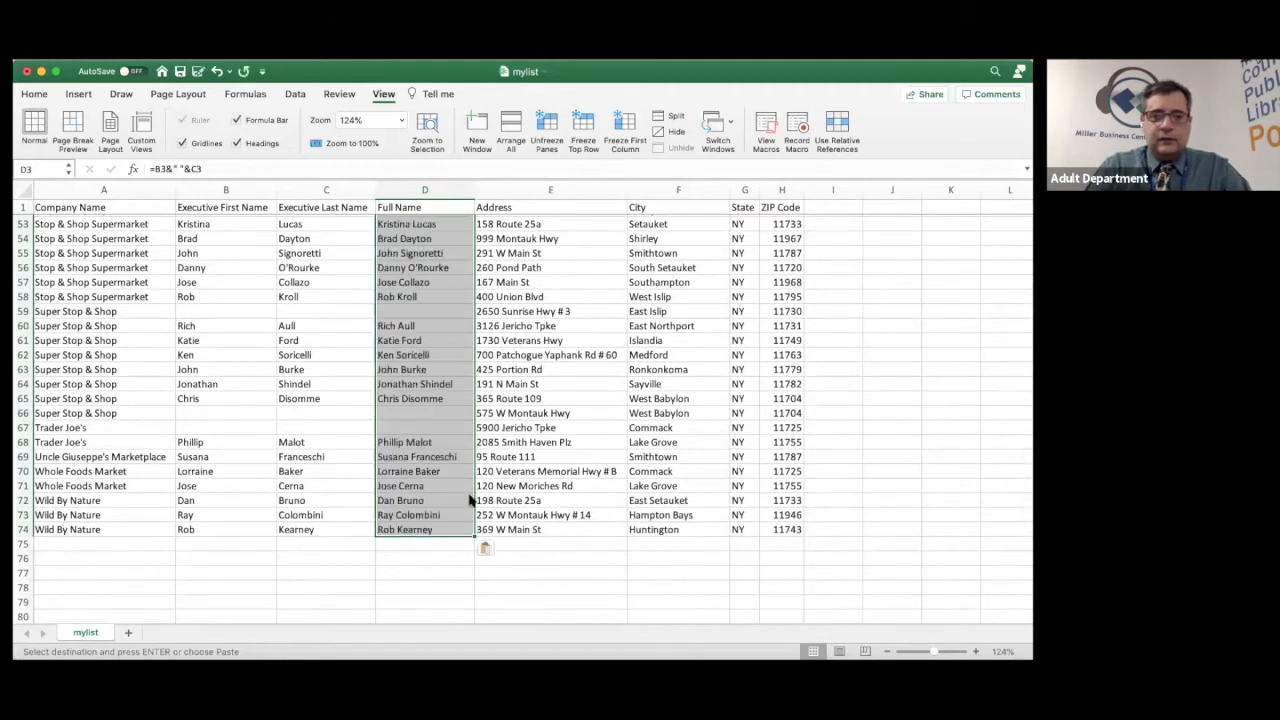
click(426, 427)
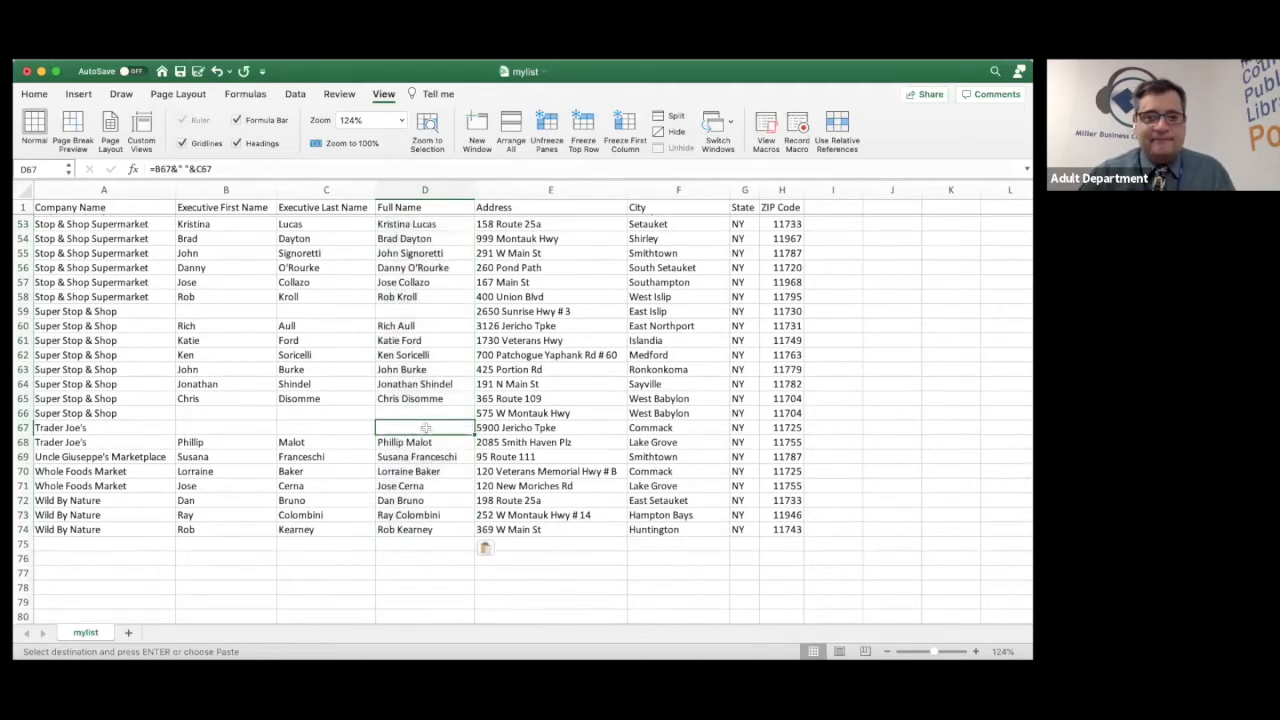
scroll(426, 427, up, 15)
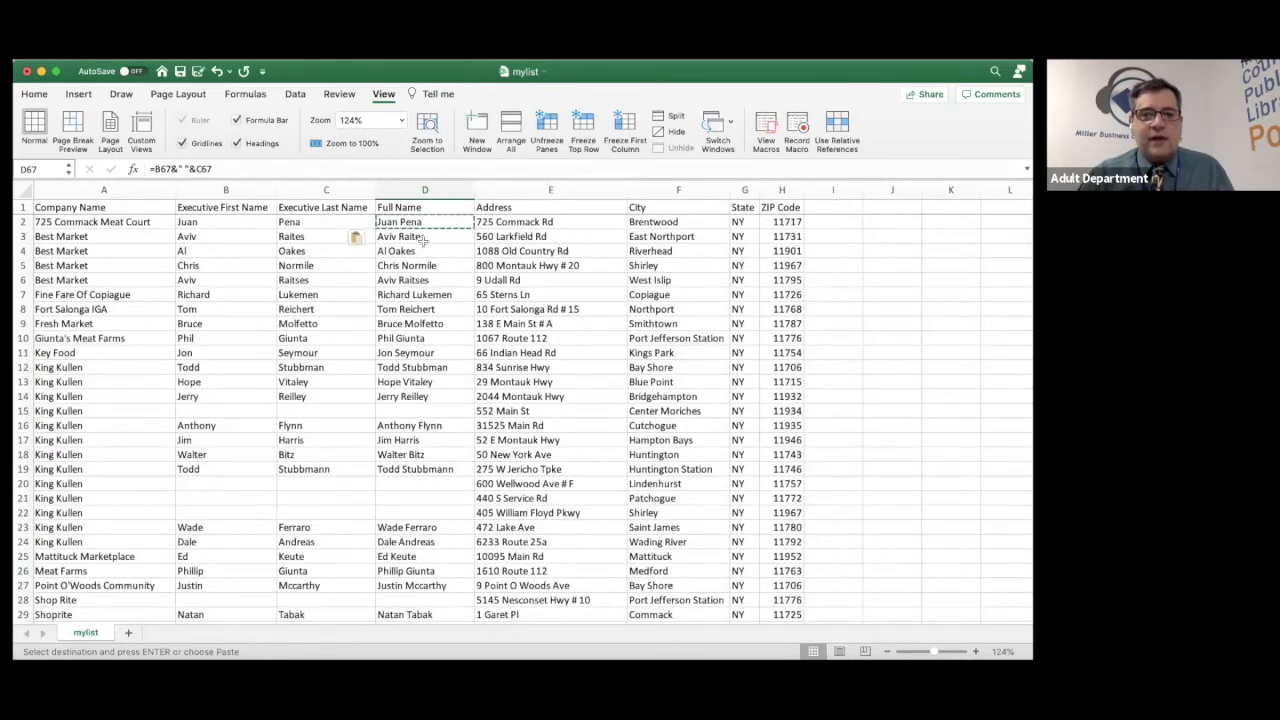
key(Escape)
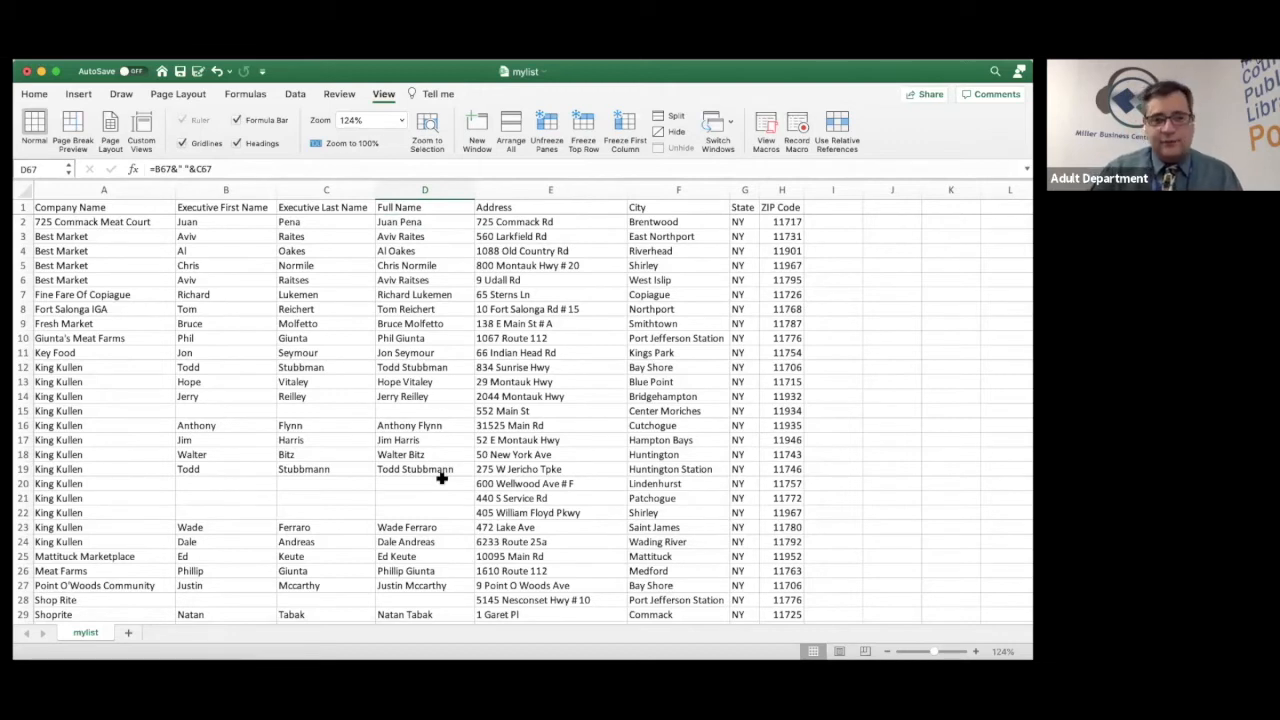
Check the copied formulas in row 14 and D2, then save the mylist workbook.
click(426, 397)
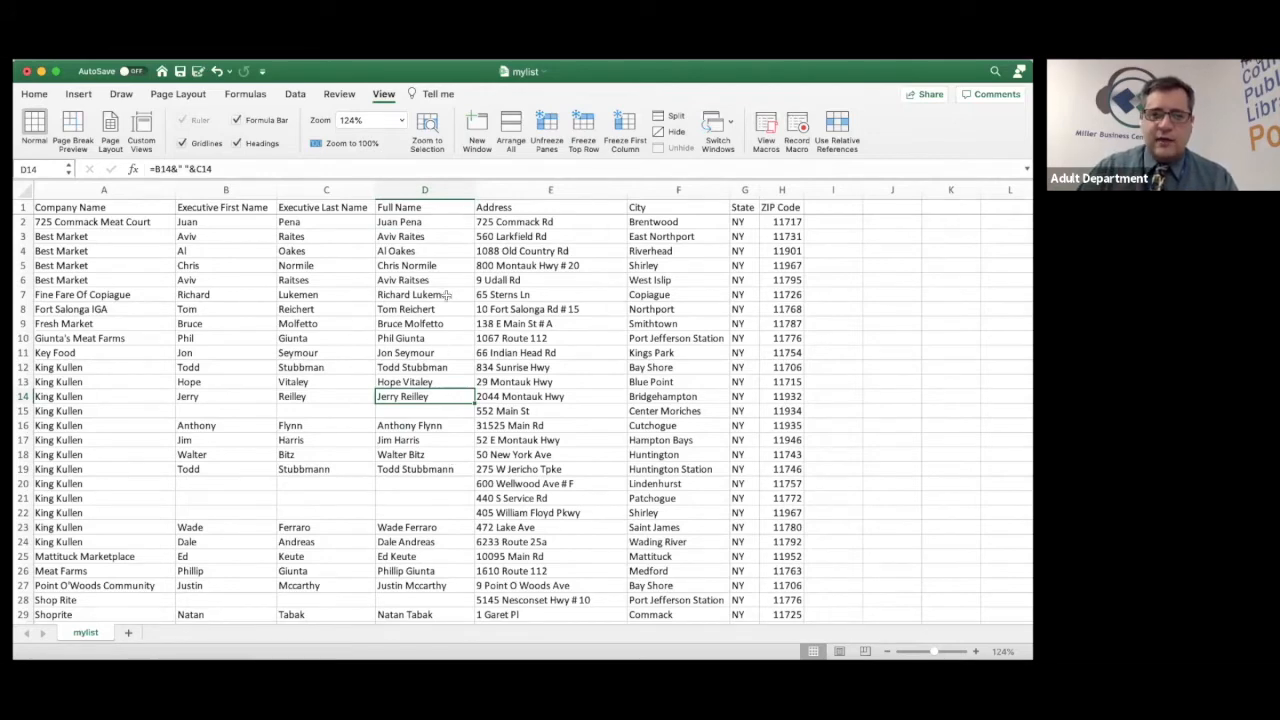
scroll(440, 282, down, 5)
scroll(425, 230, up, 5)
click(424, 223)
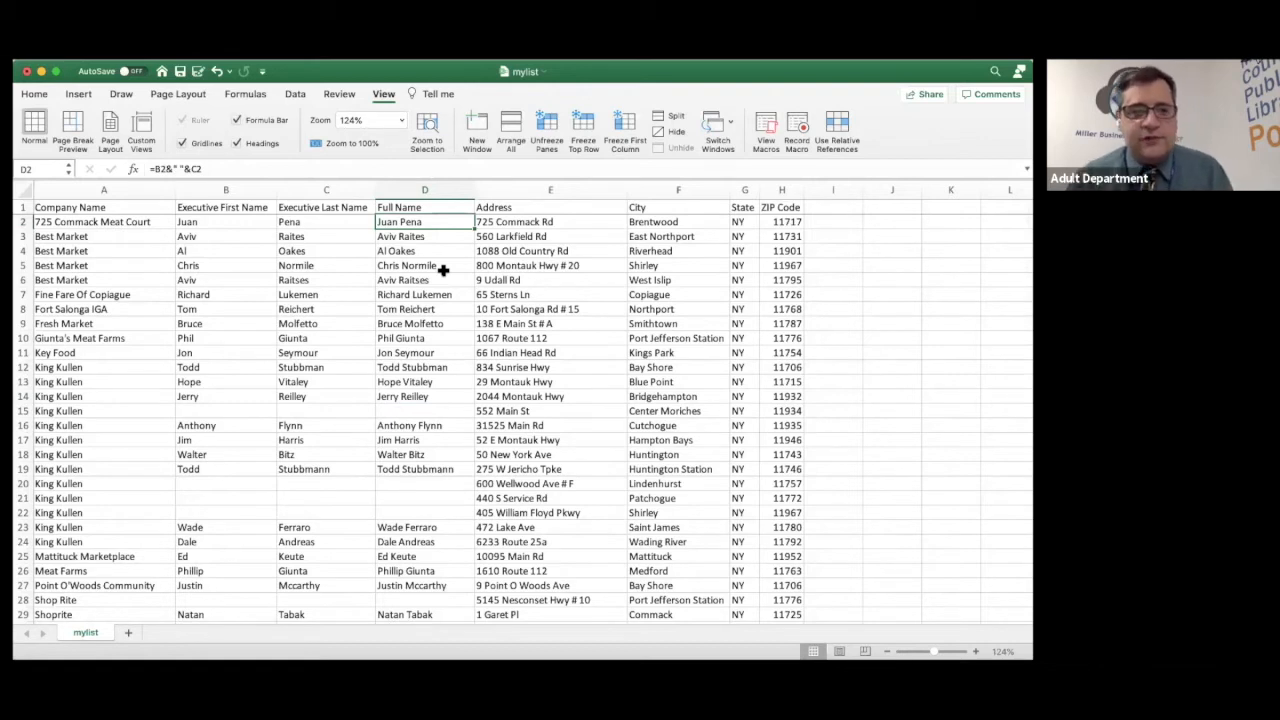
click(180, 72)
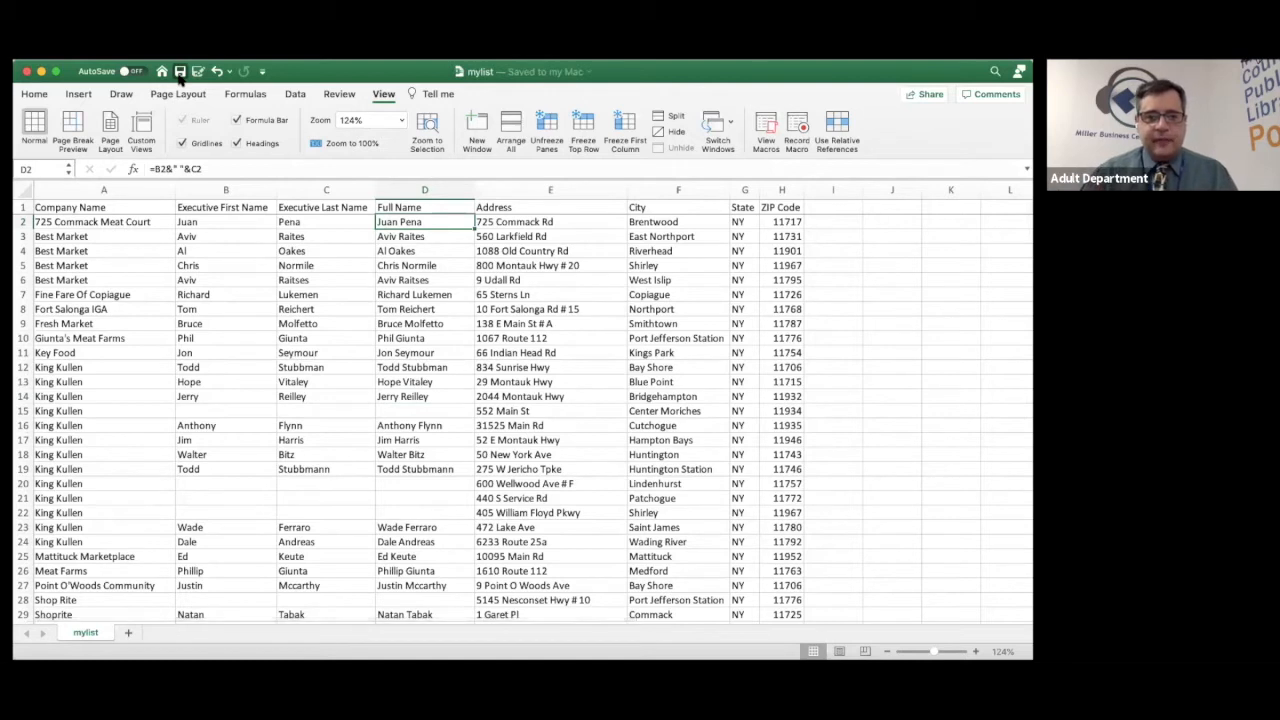
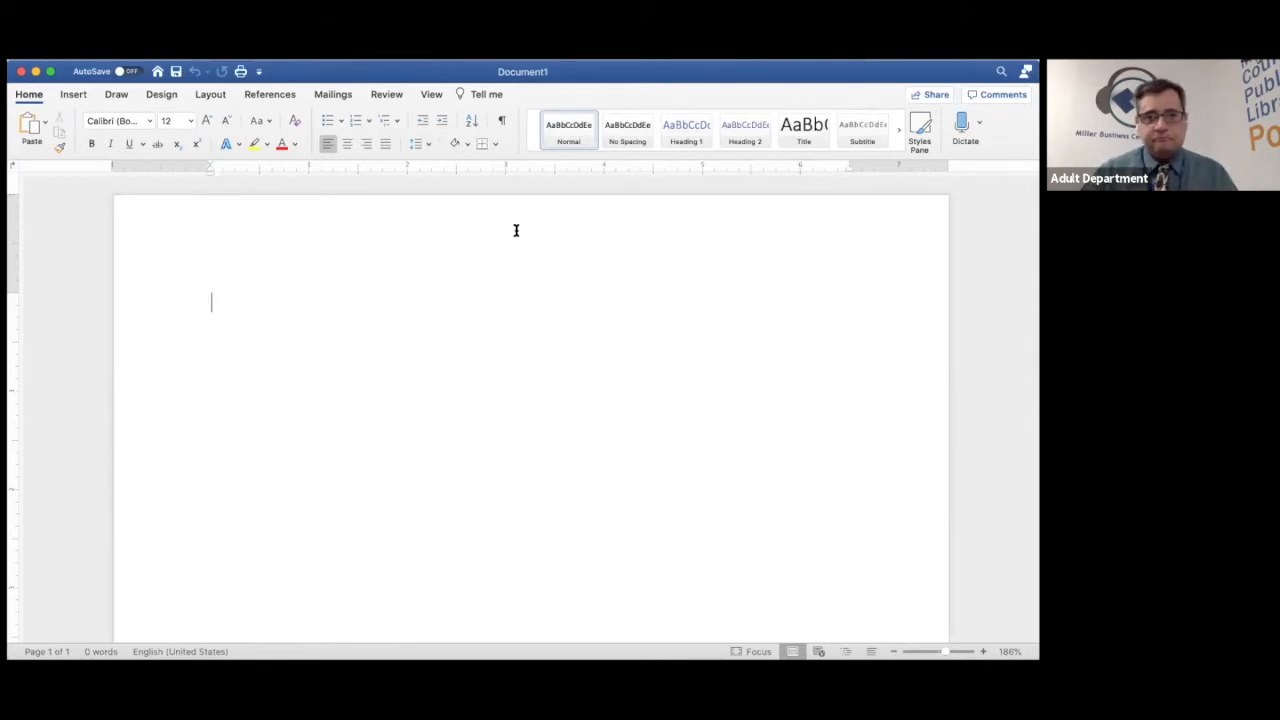
Begin a mail merge from the Mailings ribbon's Start Mail Merge menu.
click(339, 97)
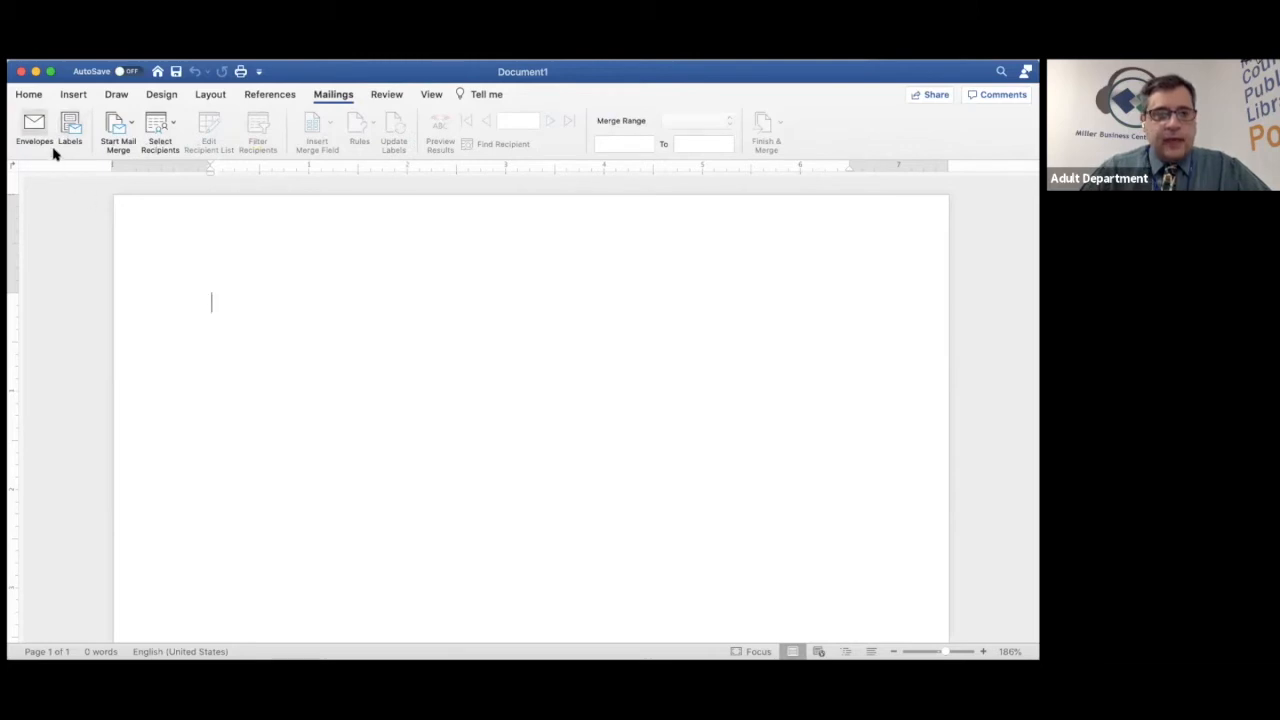
click(131, 129)
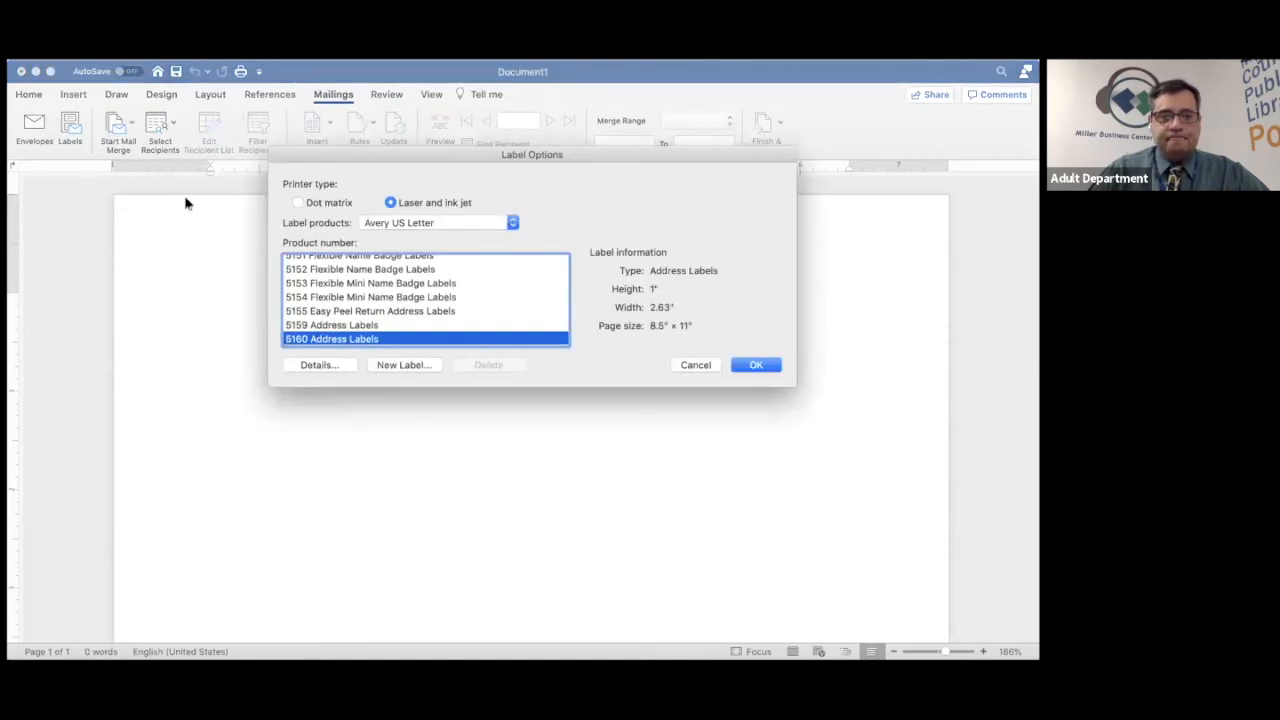
Choose Avery US Letter 5160 Address Labels and lay out the blank document as a label sheet.
click(512, 223)
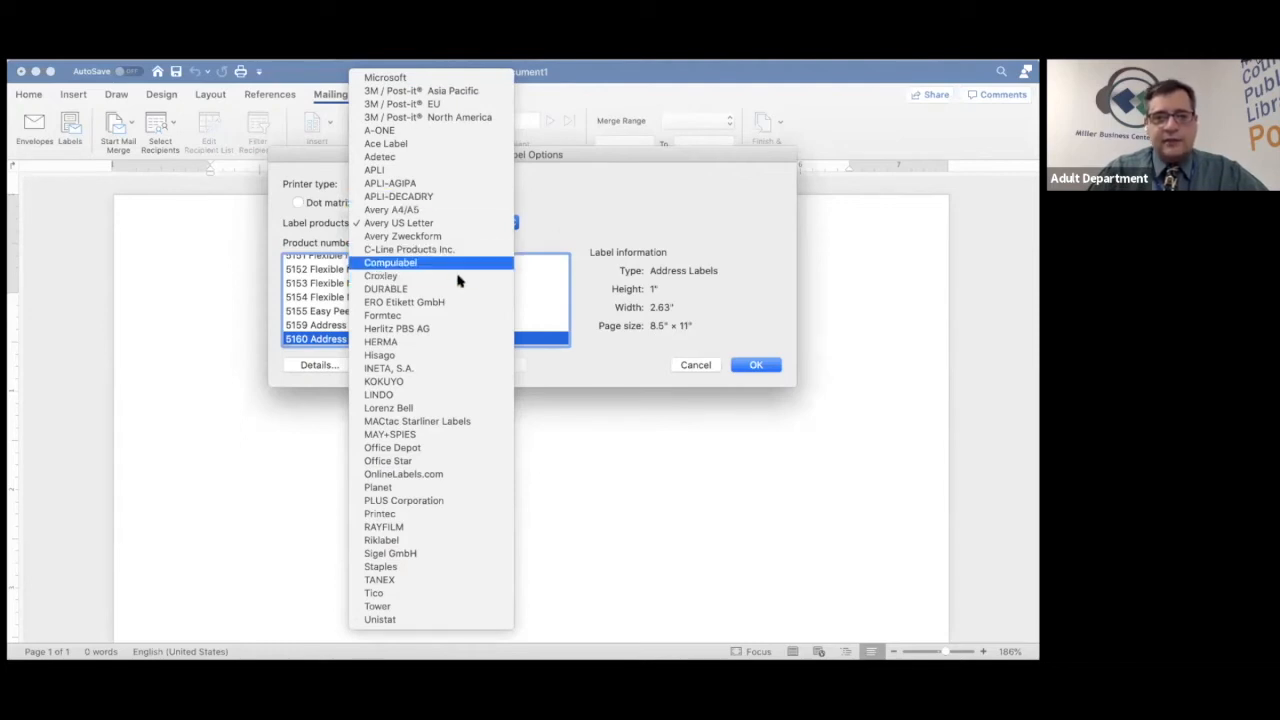
click(420, 224)
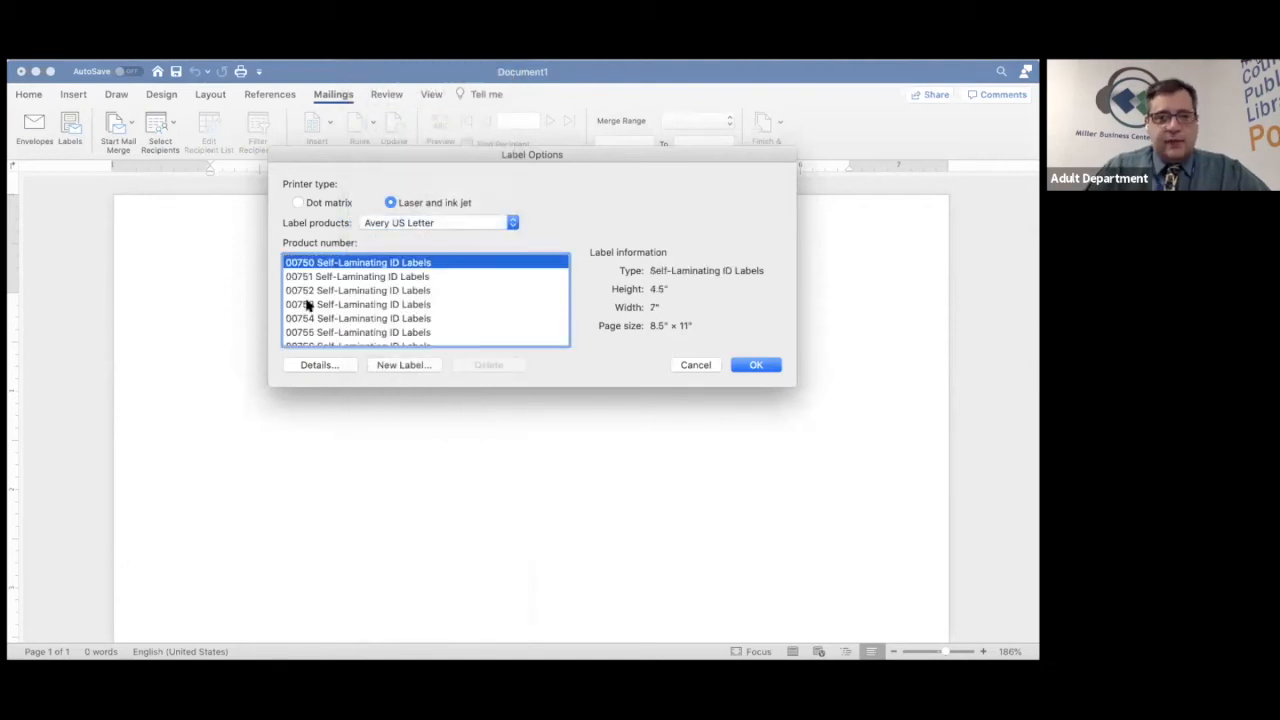
scroll(432, 310, down, 15)
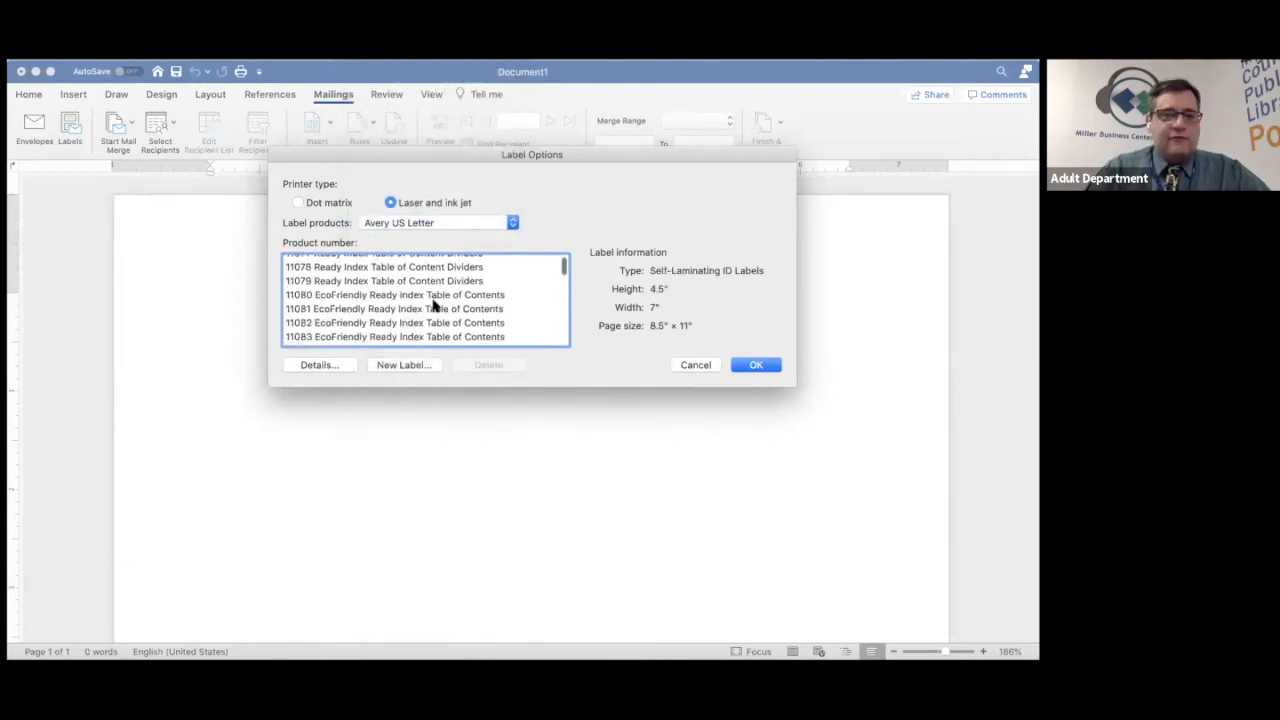
scroll(432, 305, up, 15)
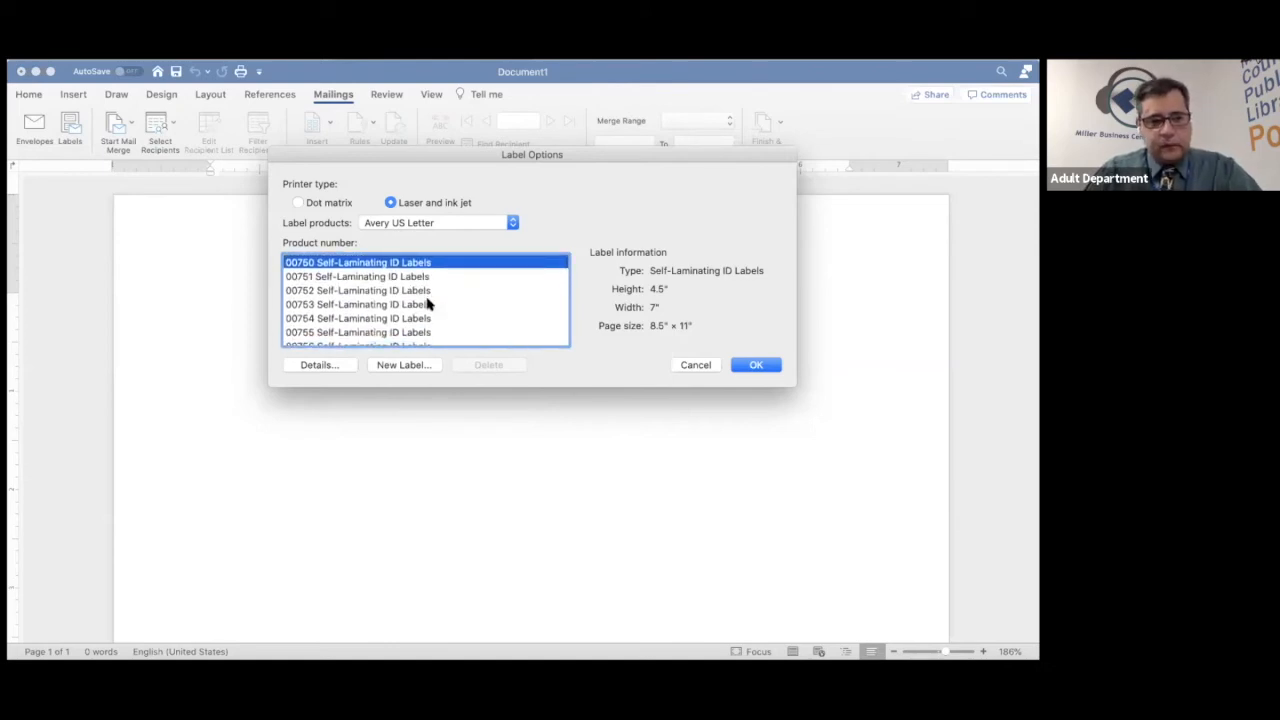
key(5)
scroll(430, 300, down, 8)
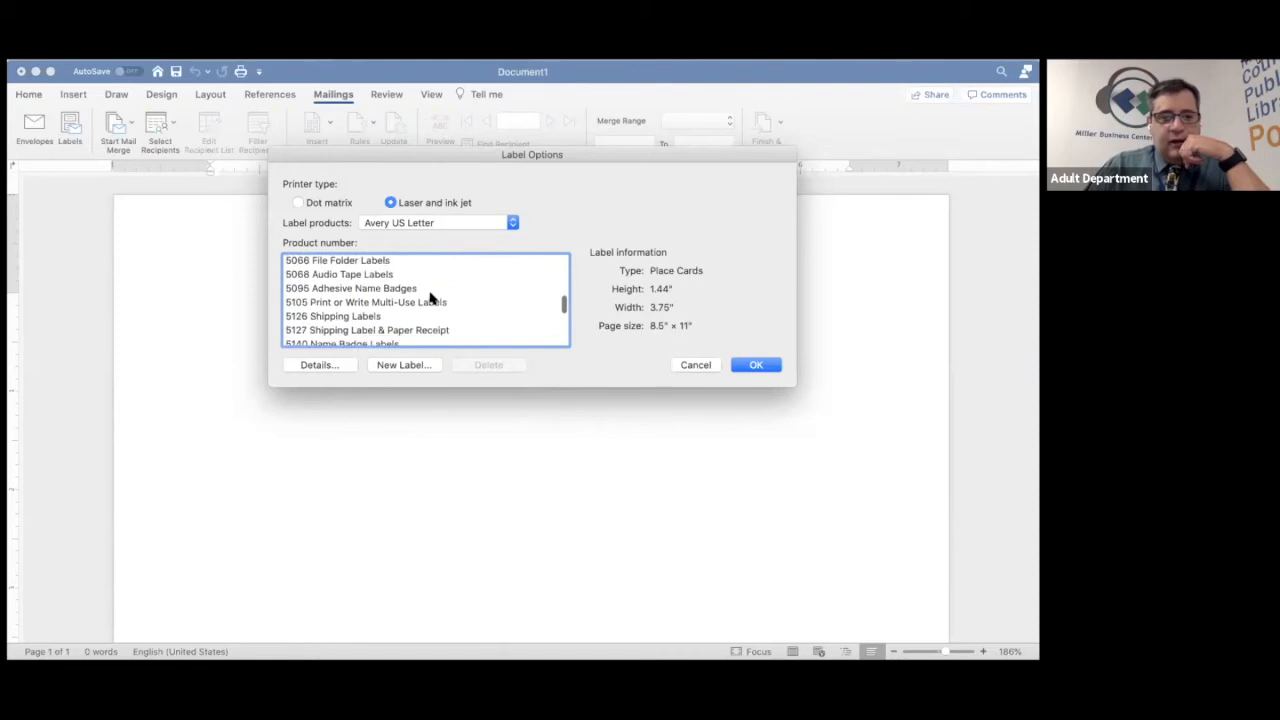
scroll(432, 298, down, 4)
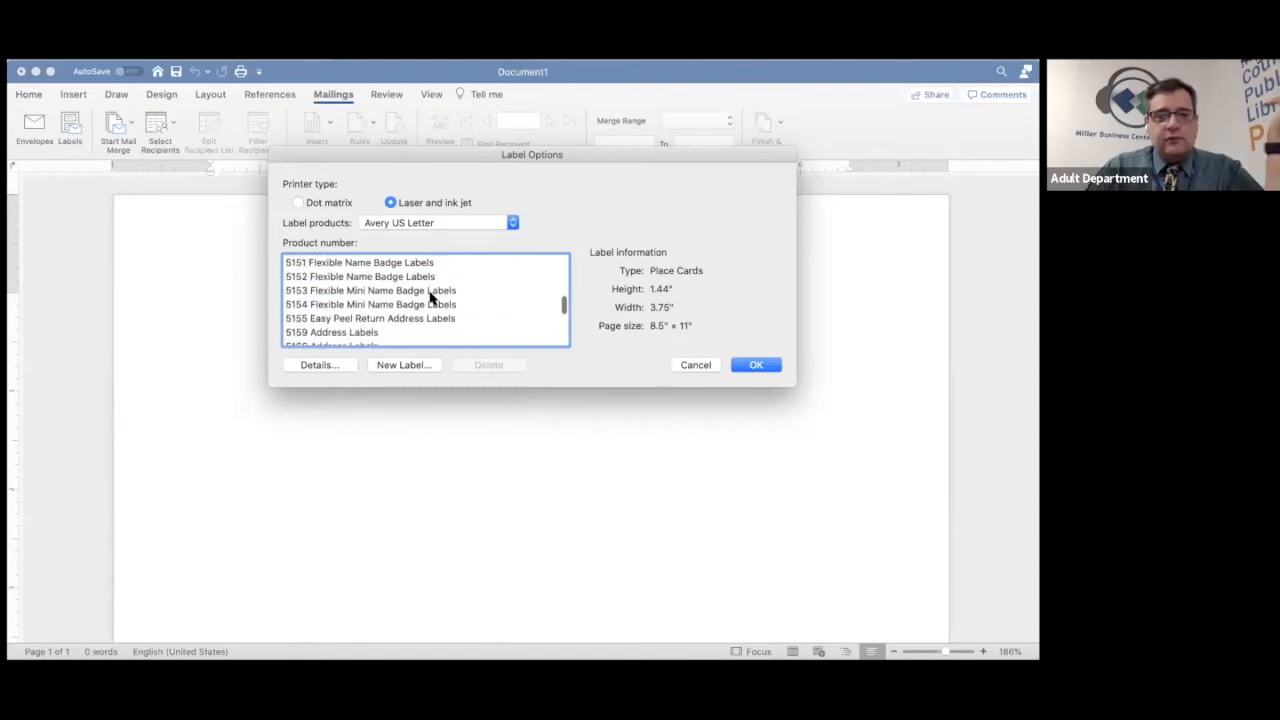
scroll(432, 296, down, 1)
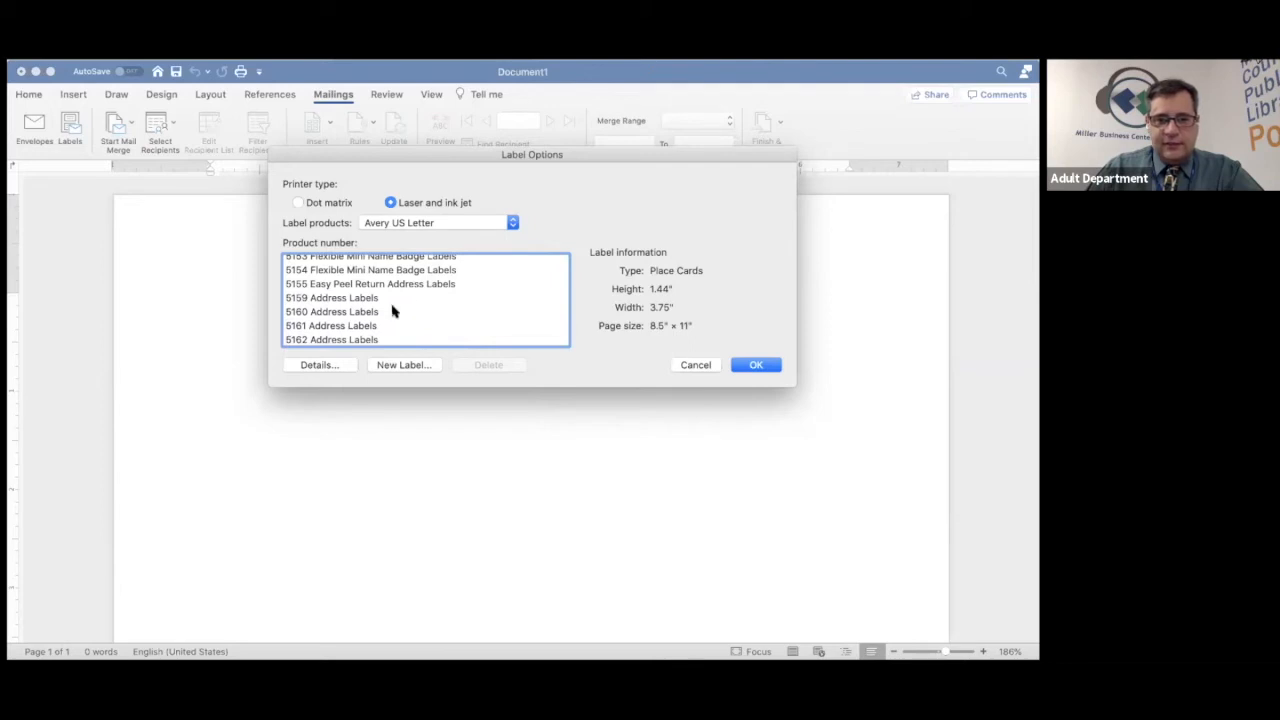
click(365, 312)
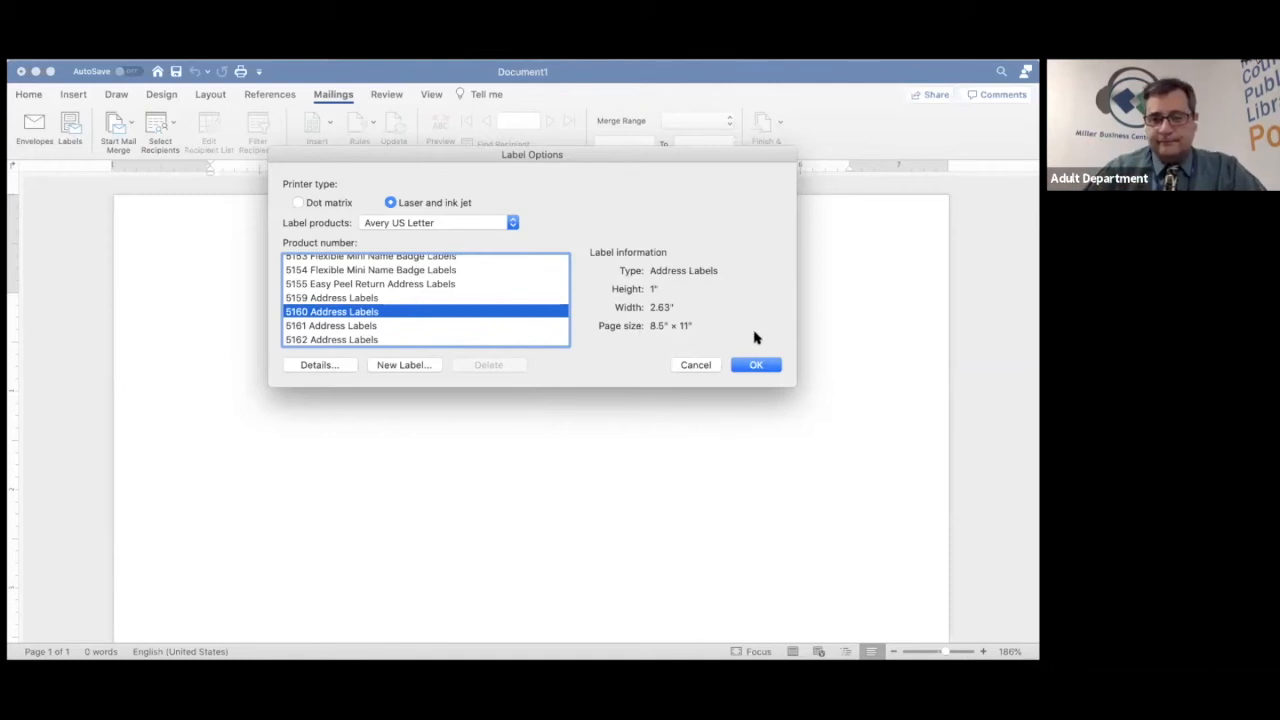
click(757, 365)
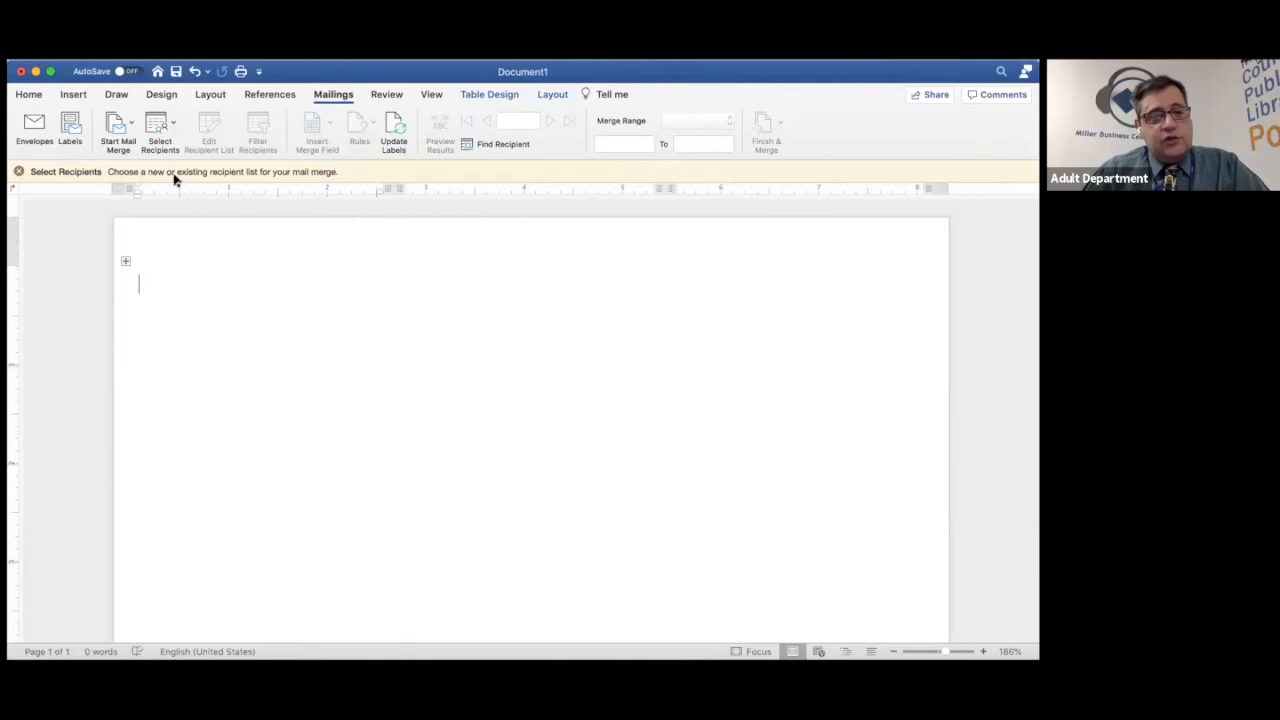
Choose Use an Existing List as the recipient source from Select Recipients.
scroll(362, 306, down, 1)
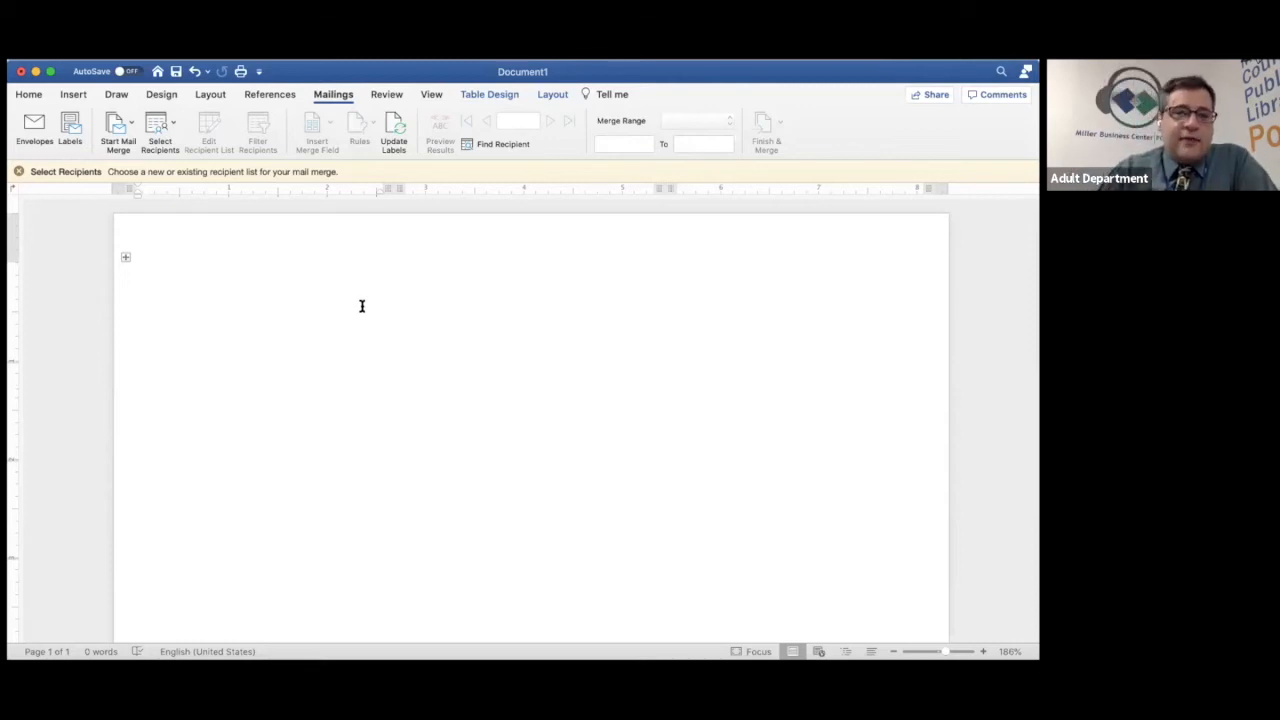
click(168, 125)
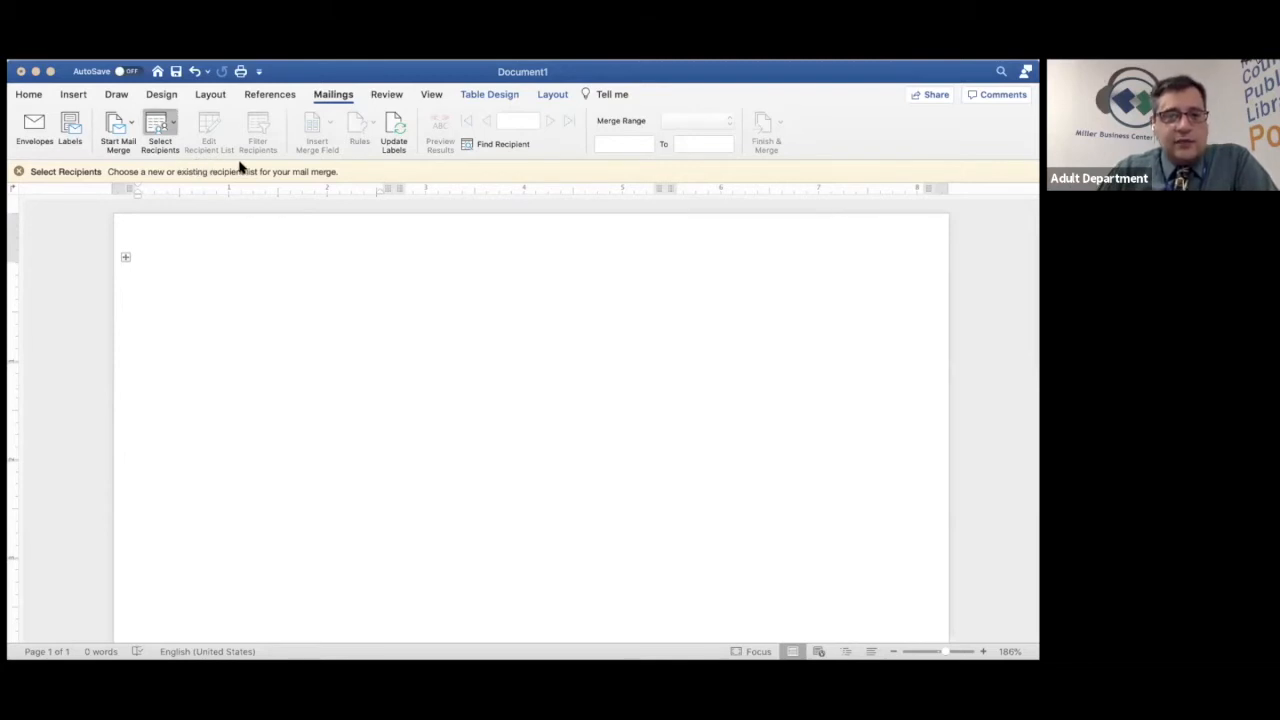
click(63, 251)
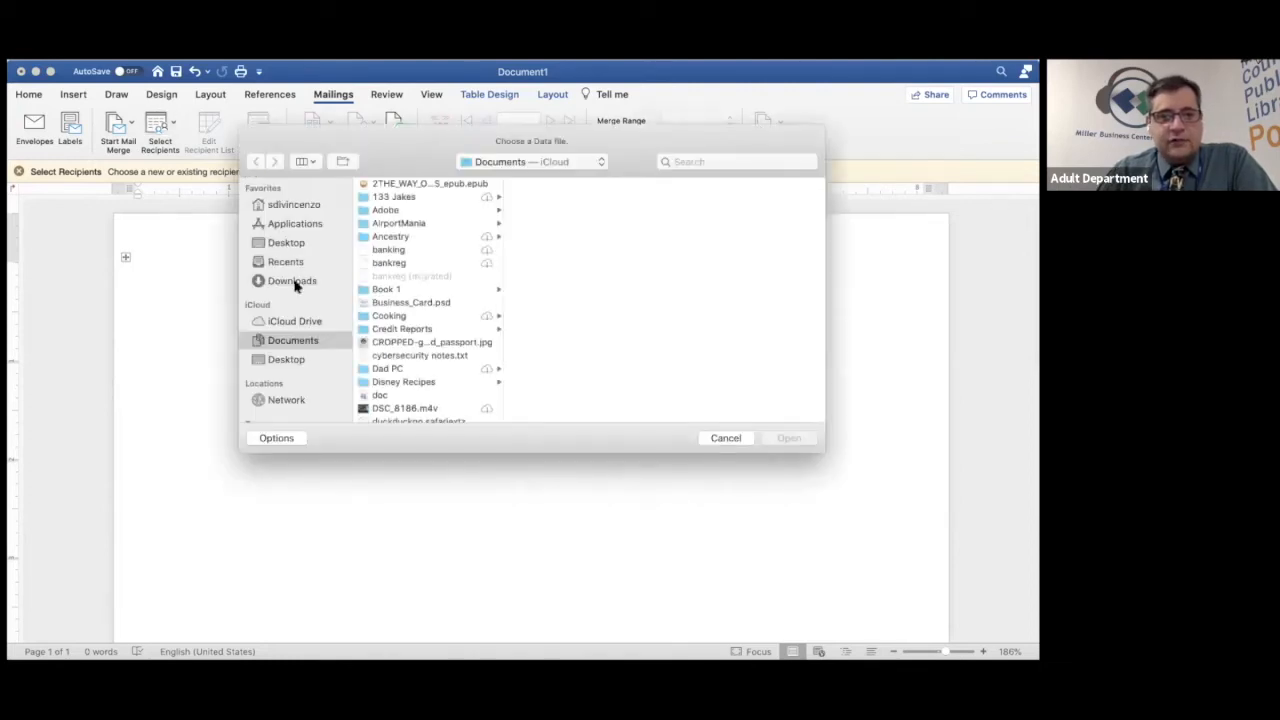
Link mylist.xlsx from the Desktop, accepting the security prompt and the whole worksheet.
click(283, 244)
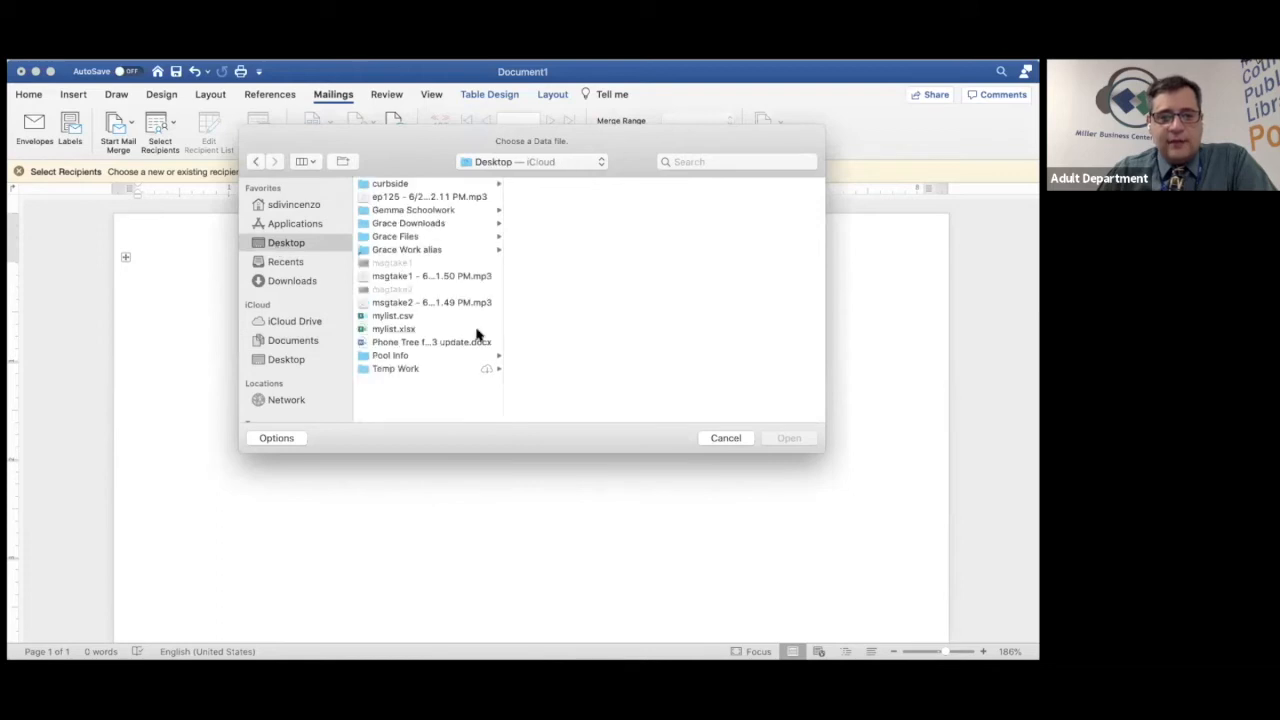
click(385, 329)
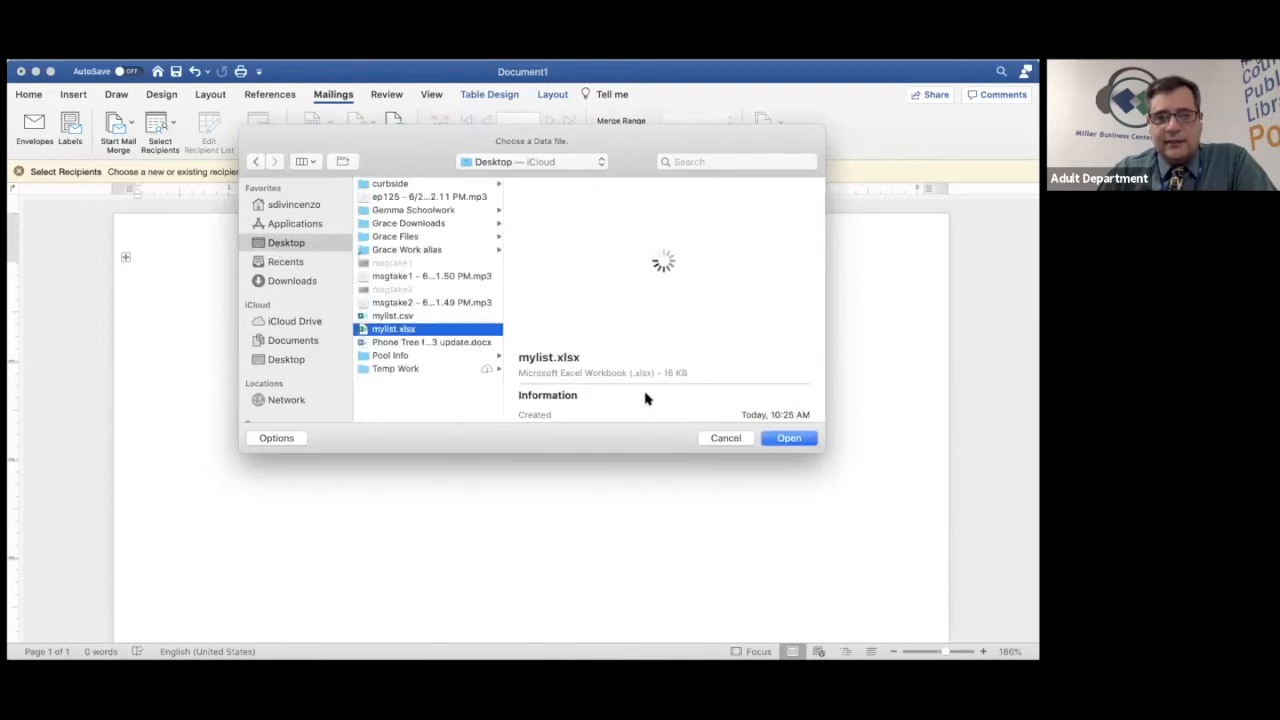
click(789, 438)
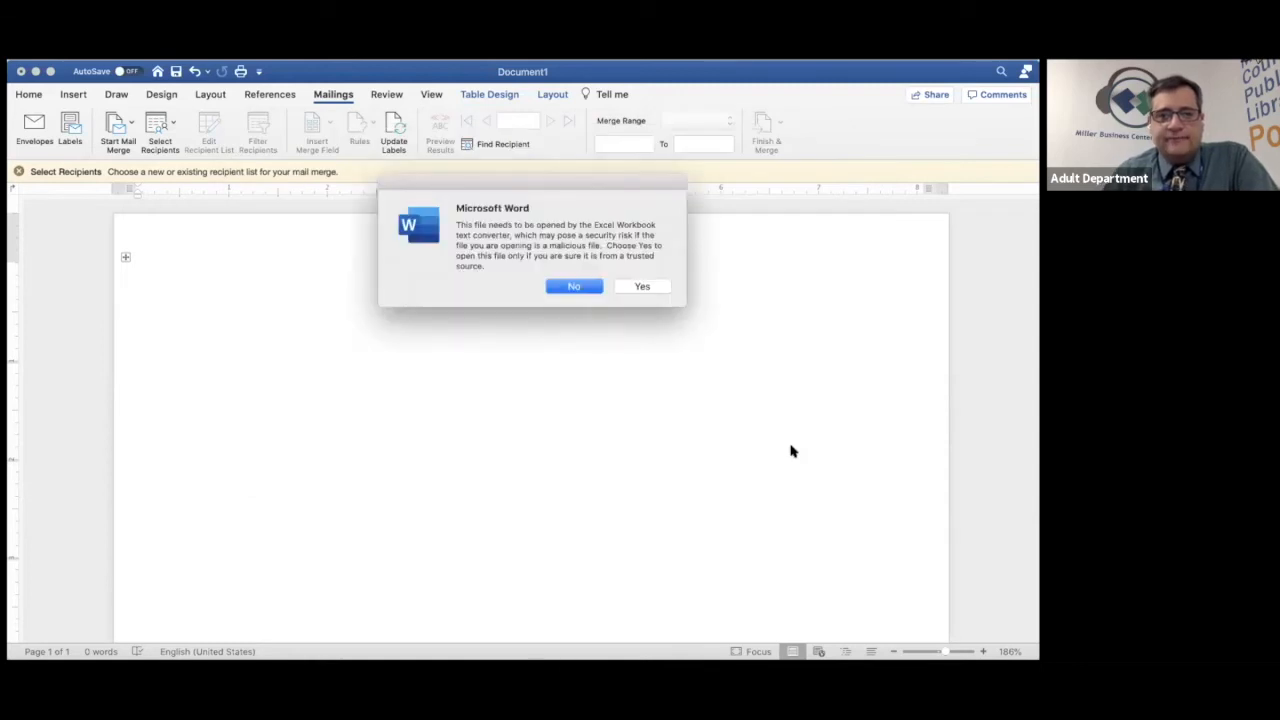
click(640, 286)
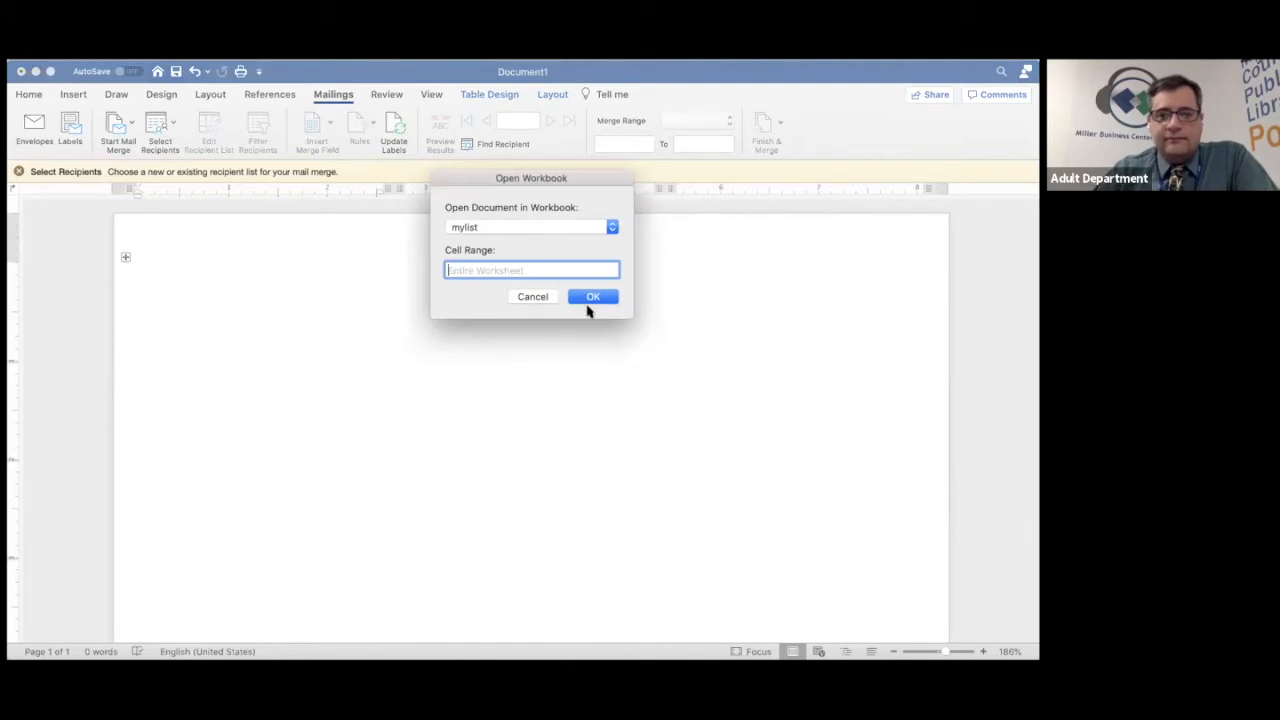
click(598, 297)
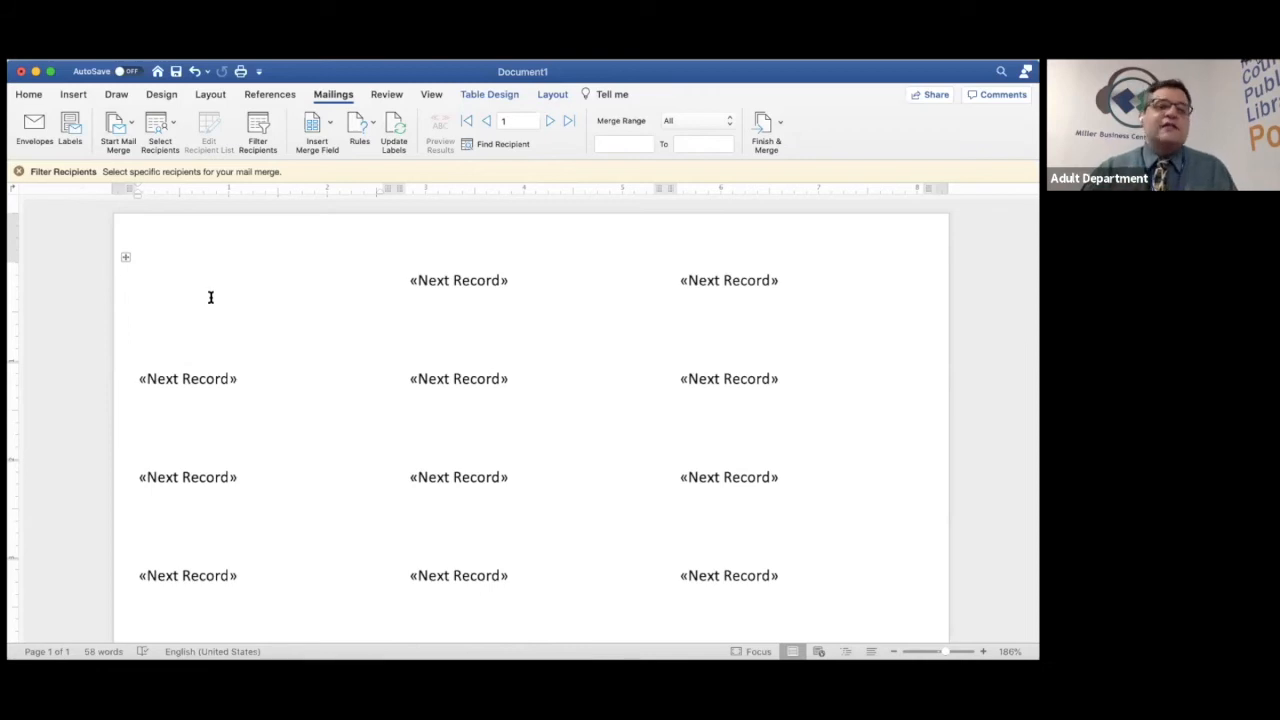
Close the Filter Recipients message bar above the label sheet.
scroll(239, 297, down, 1)
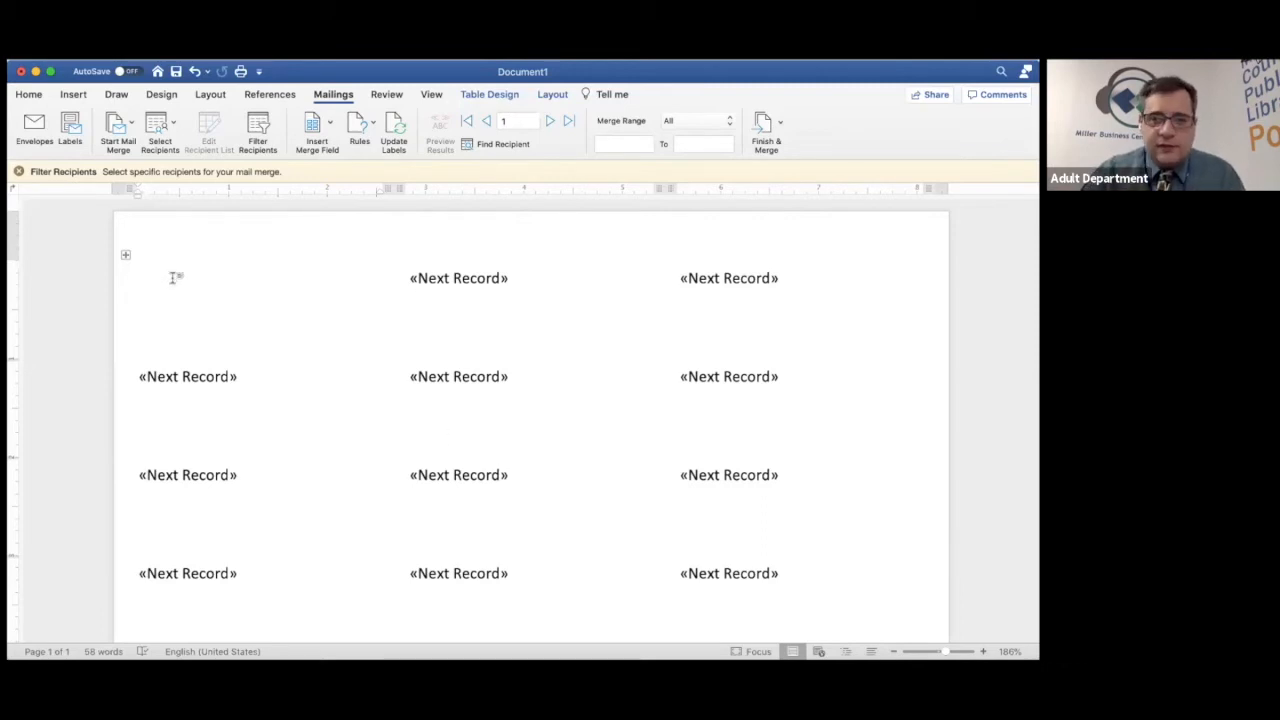
click(18, 171)
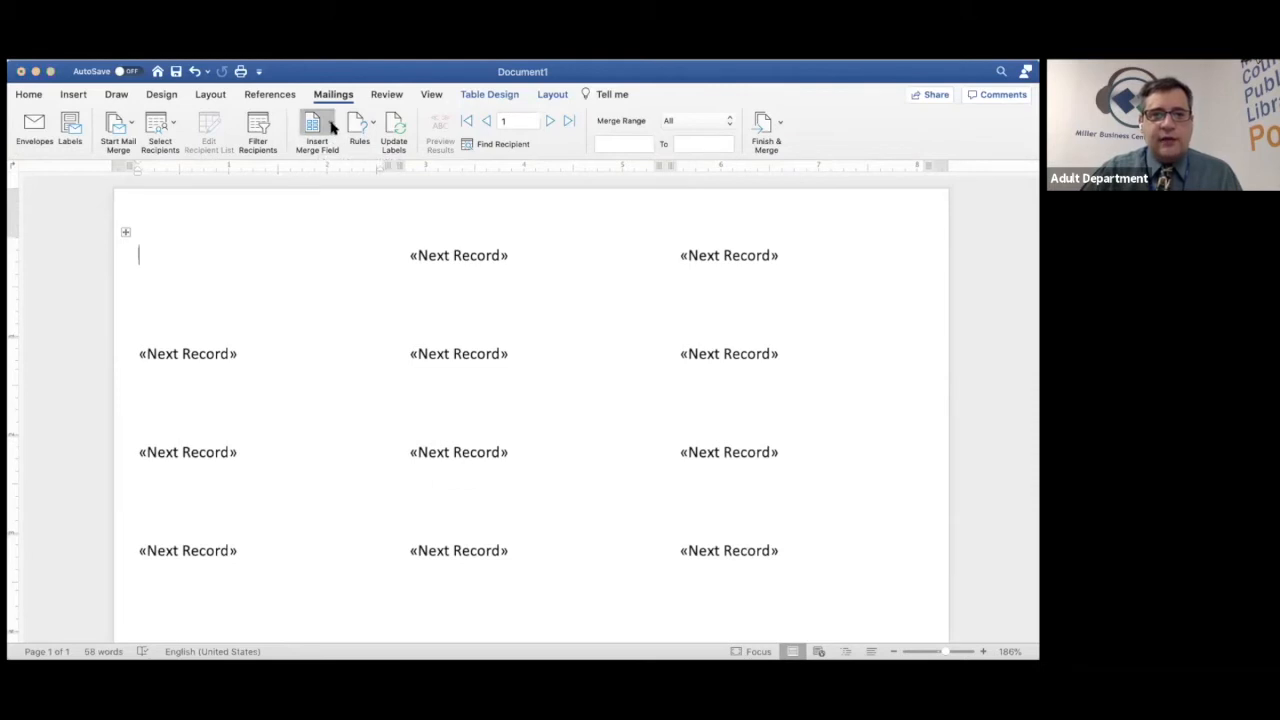
Insert the Company_Name merge field in the first label and start a new line.
click(316, 123)
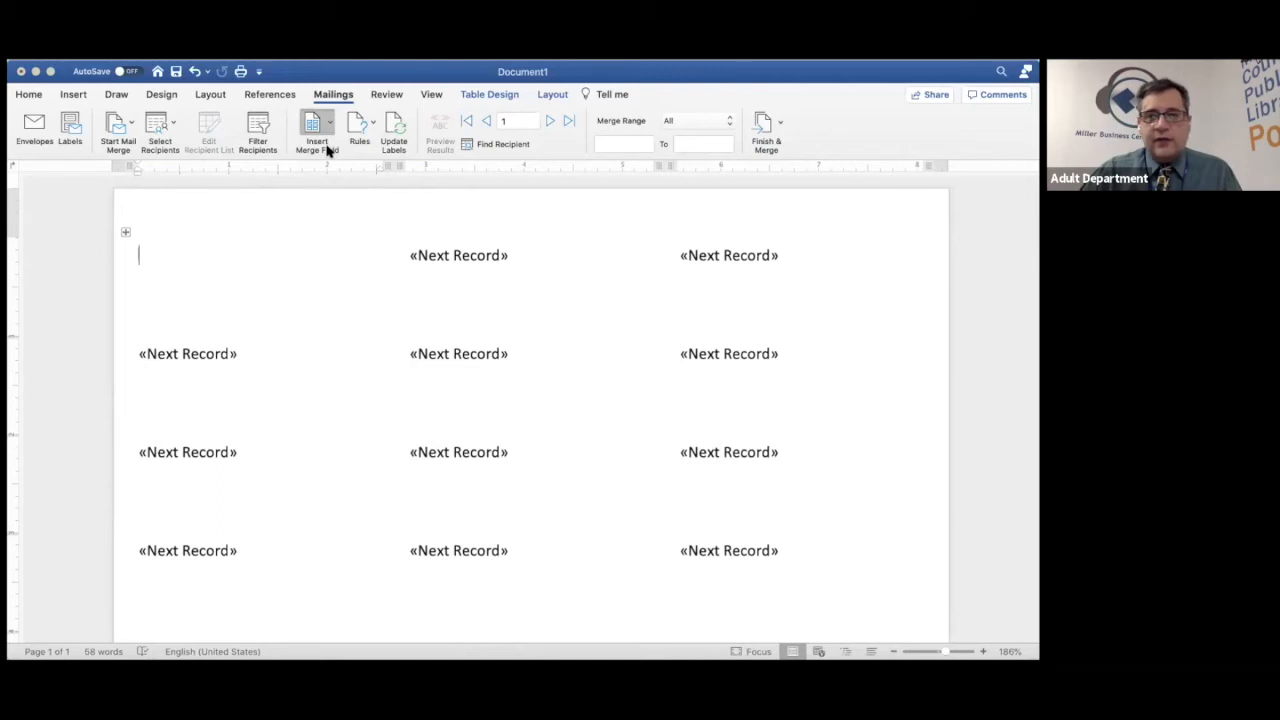
click(374, 148)
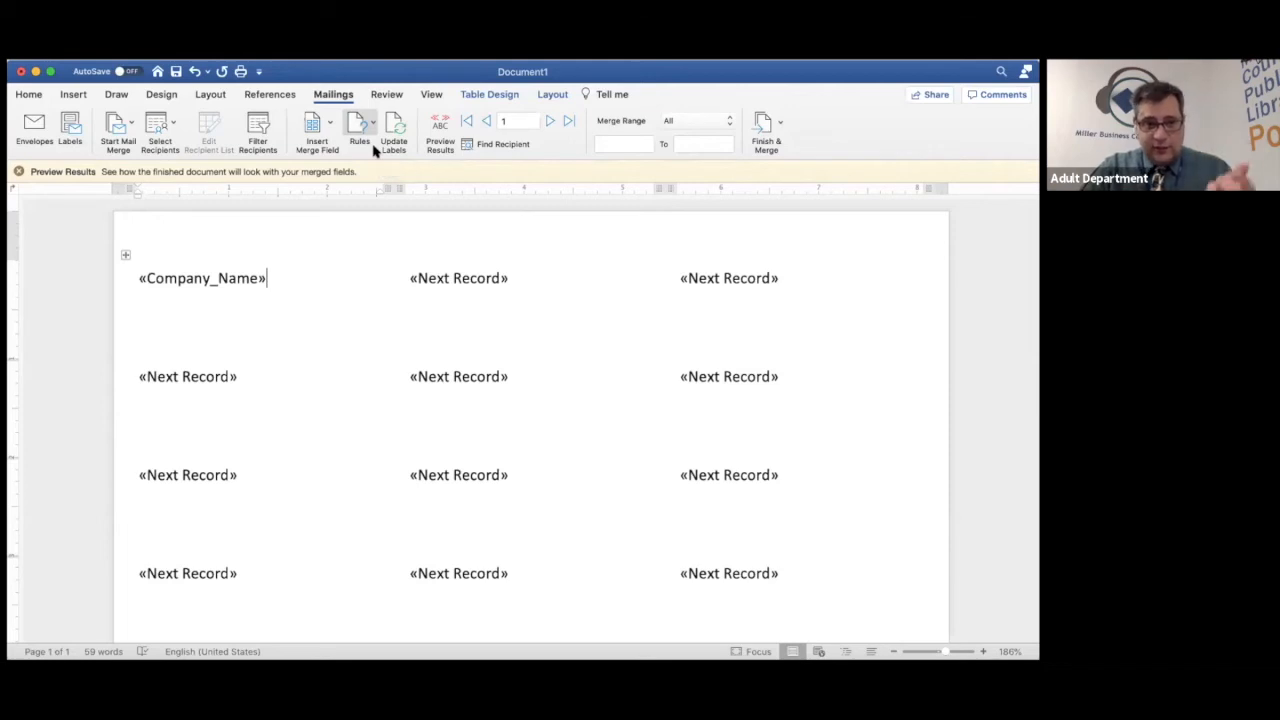
key(Return)
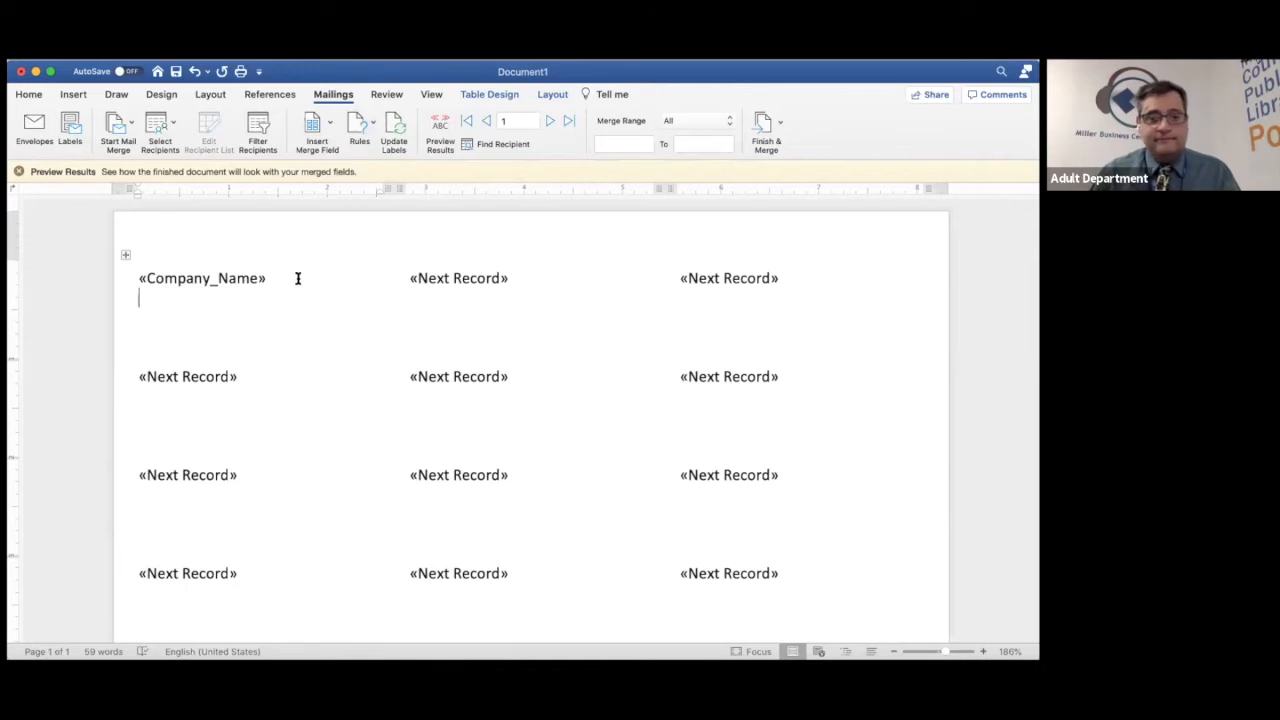
Add the Address merge field on its own line below Company_Name.
click(321, 131)
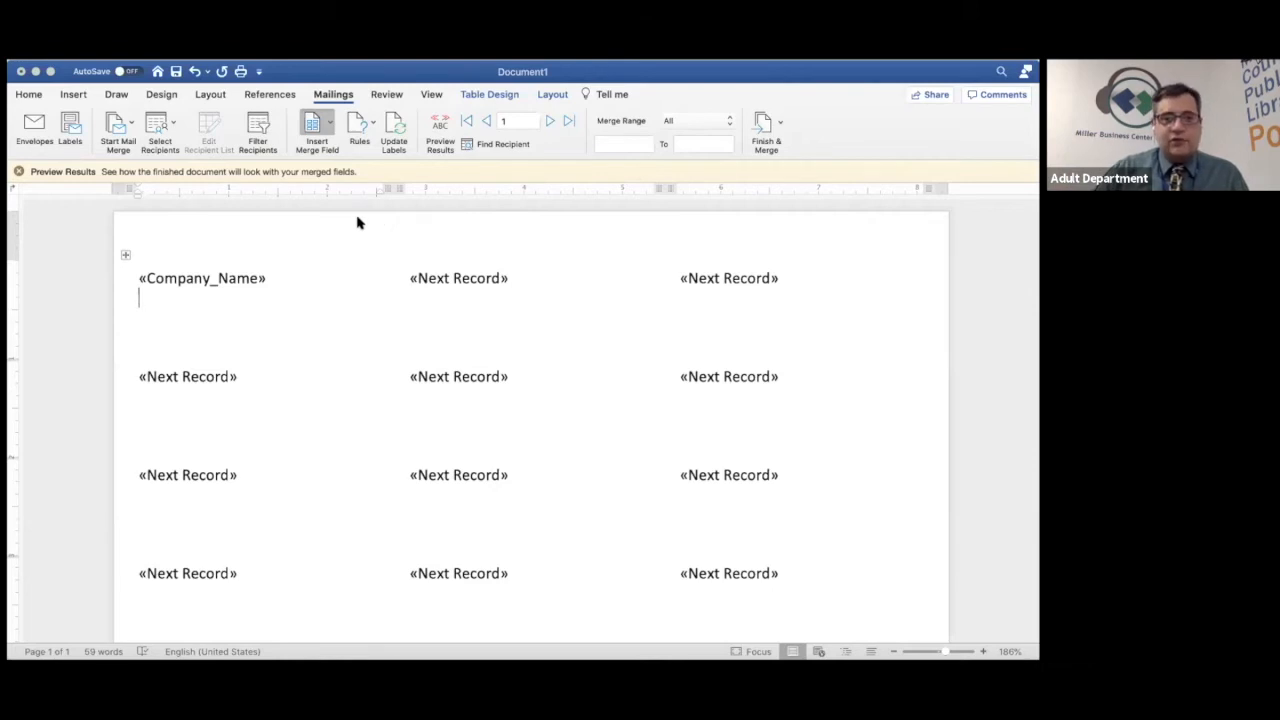
click(357, 222)
key(Return)
Build the «City», «State» «ZIP_Code» line from merge fields beneath Address.
click(323, 138)
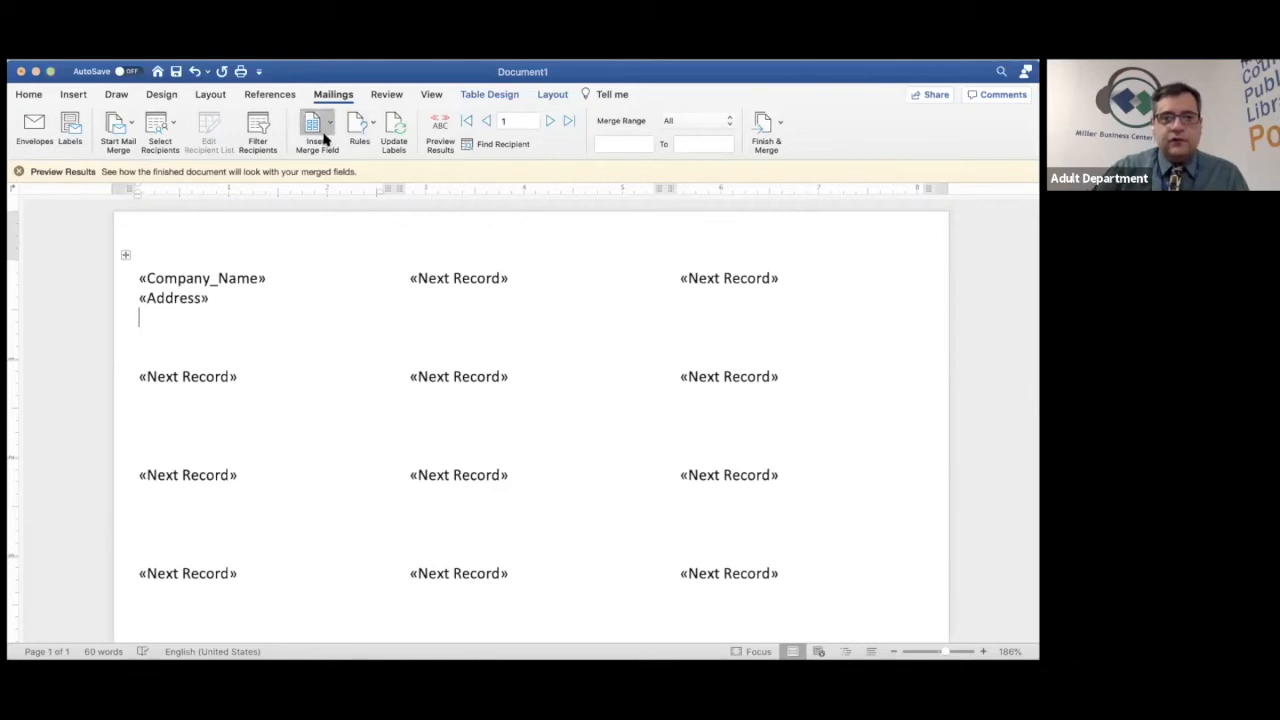
click(337, 227)
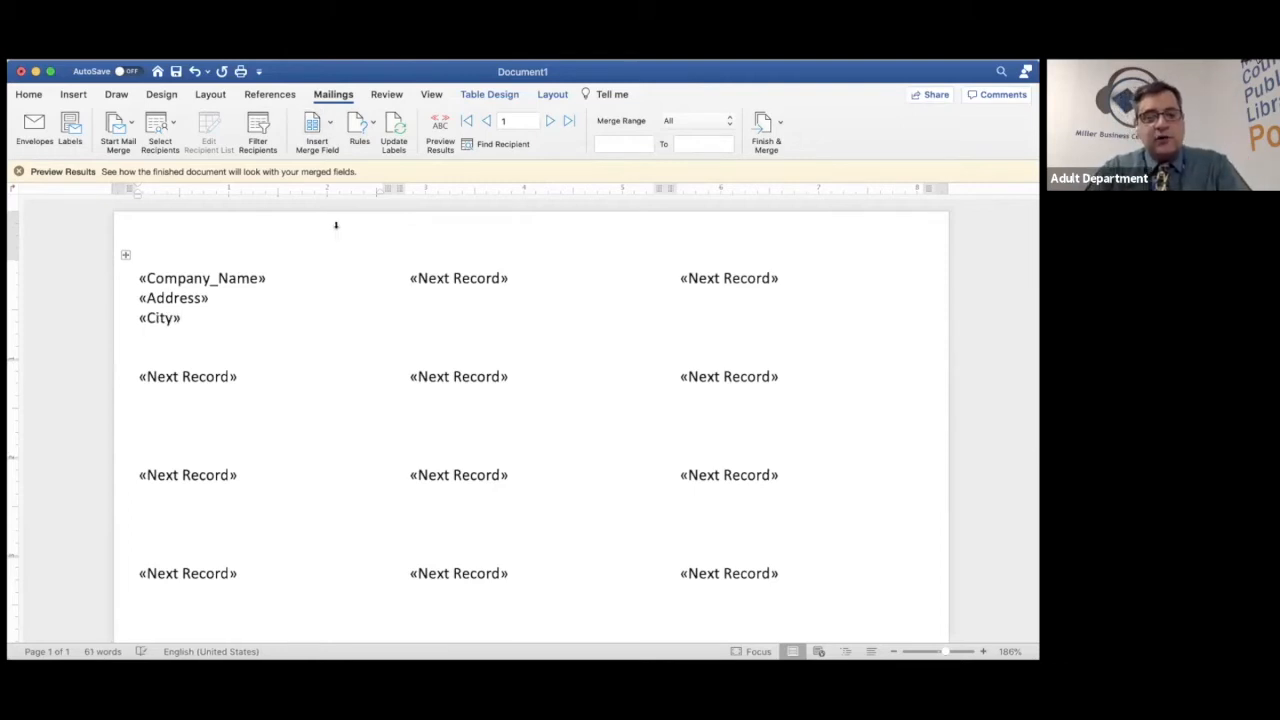
text(,)
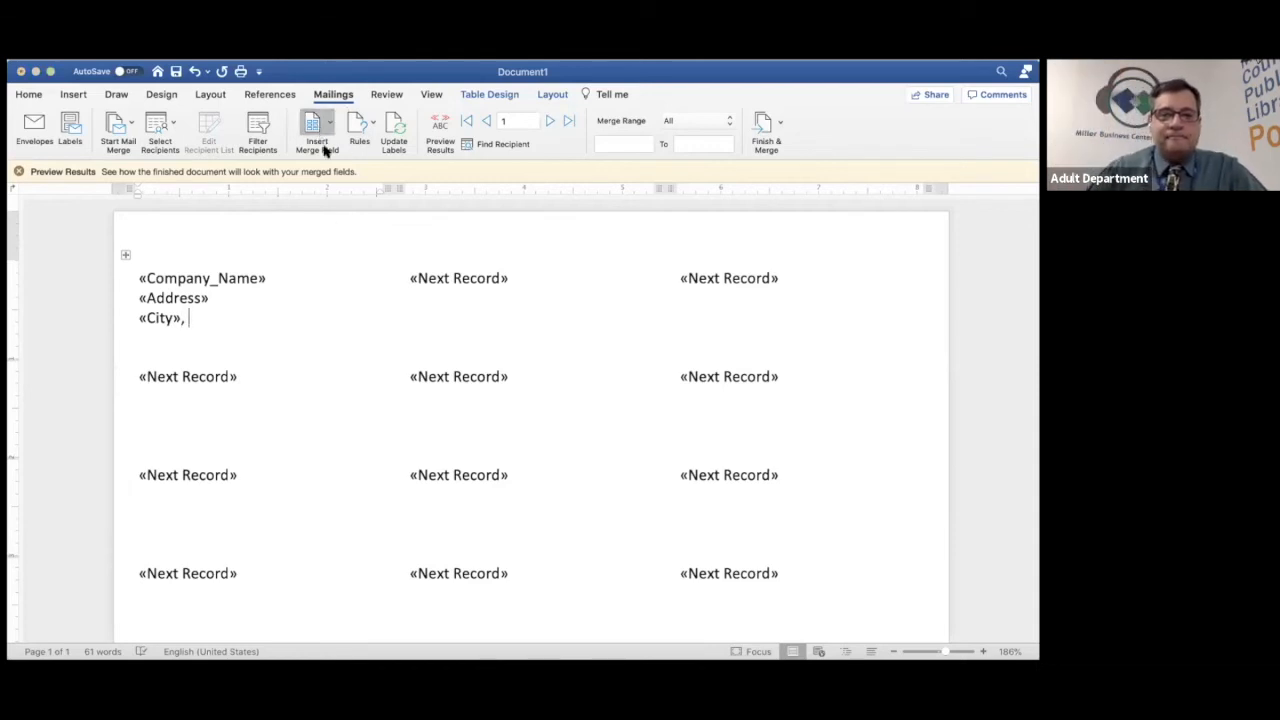
click(352, 238)
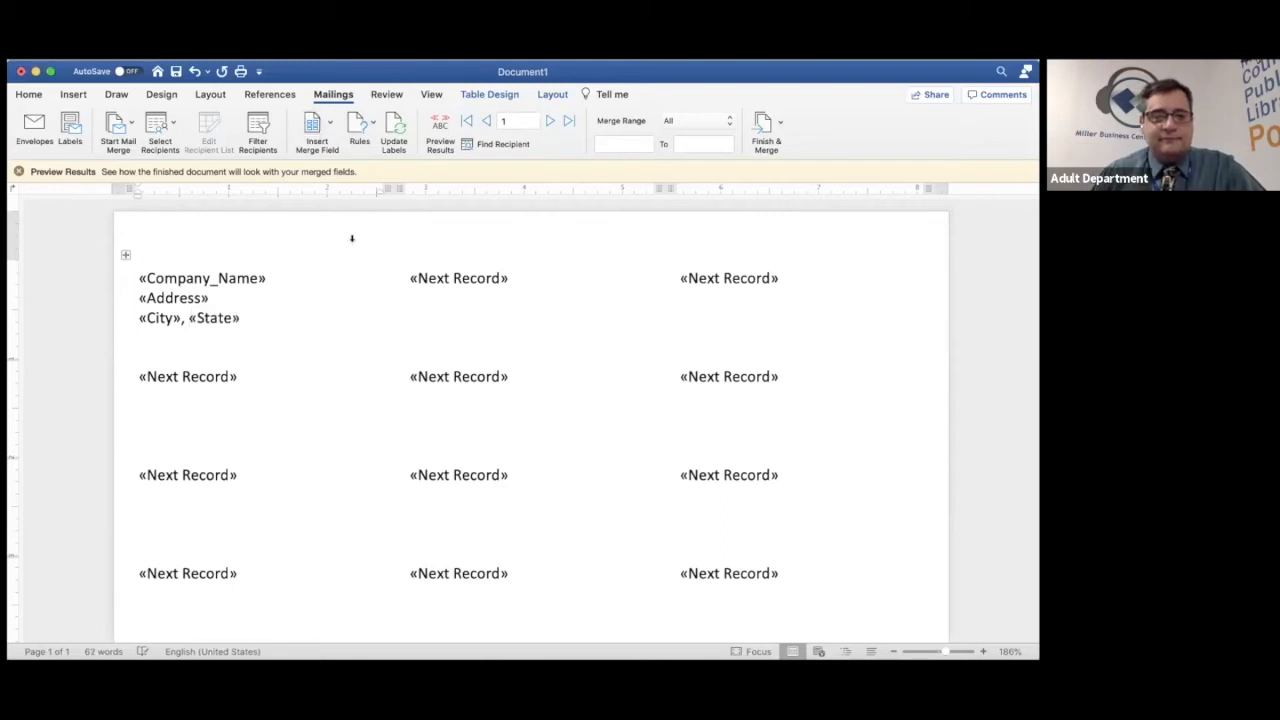
click(305, 141)
click(354, 272)
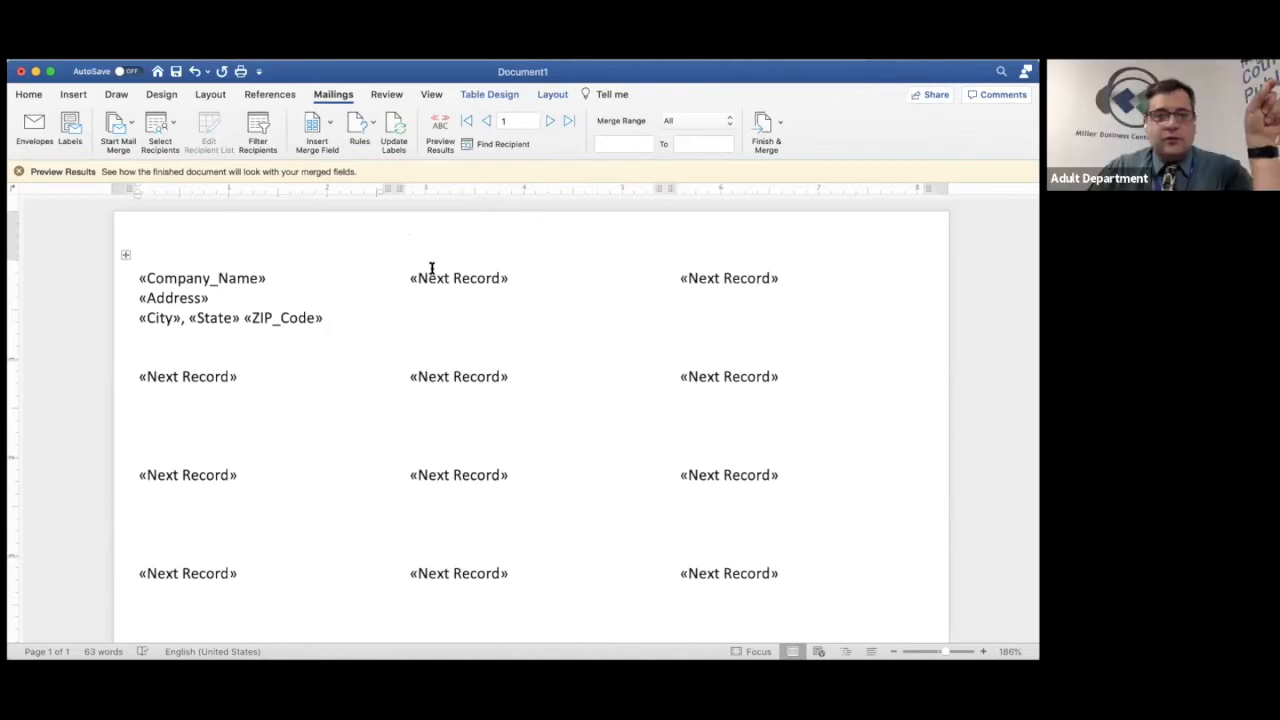
click(343, 318)
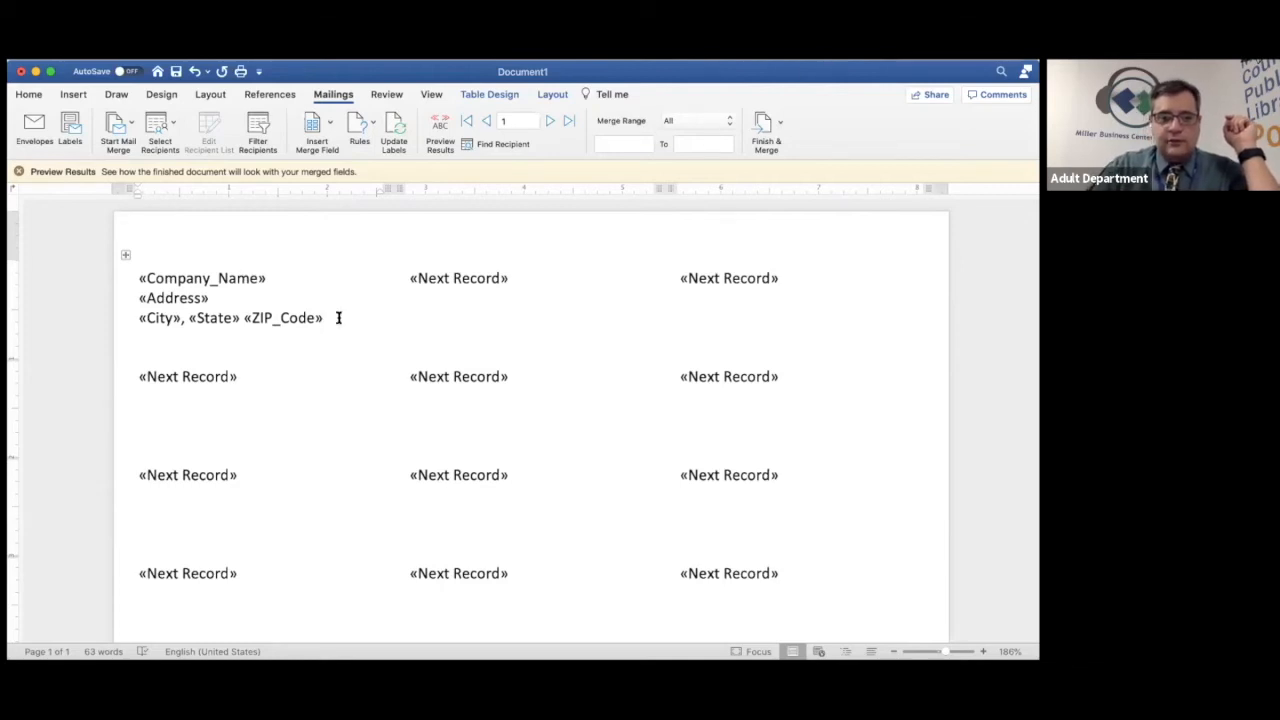
Add an 'Attn:' line with the Full_Name merge field below the city line.
key(Return)
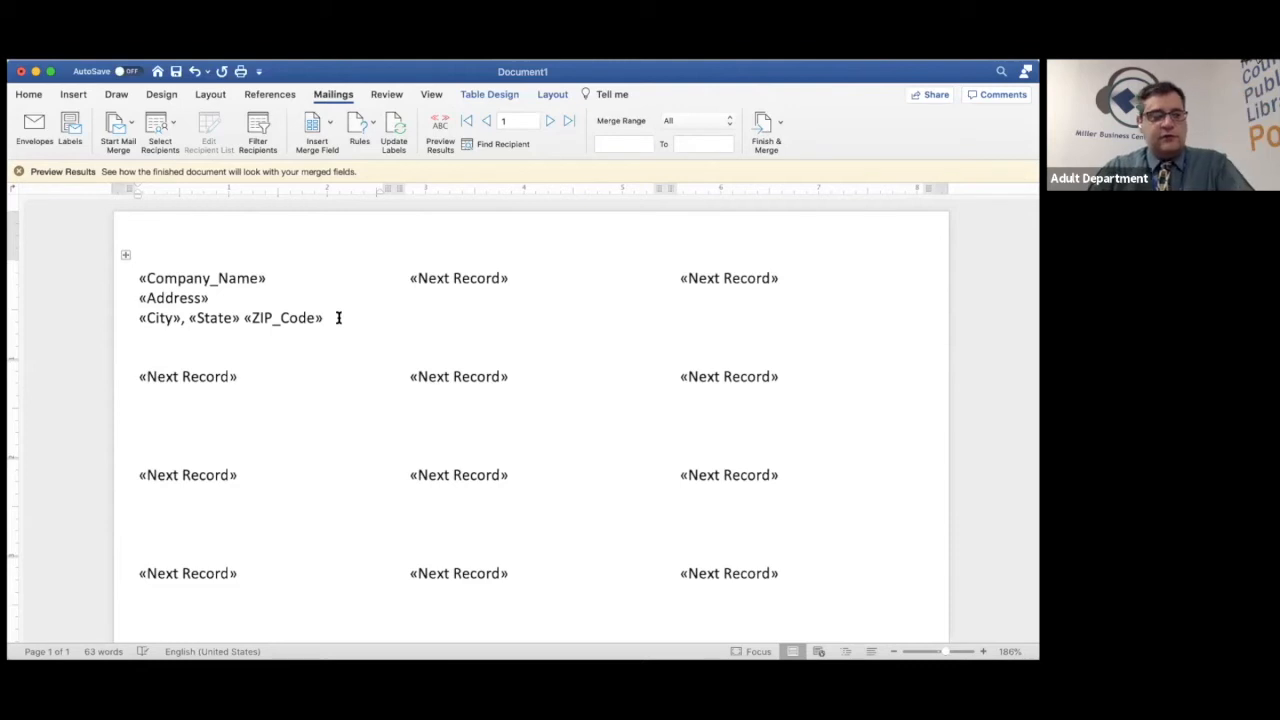
text(Attn)
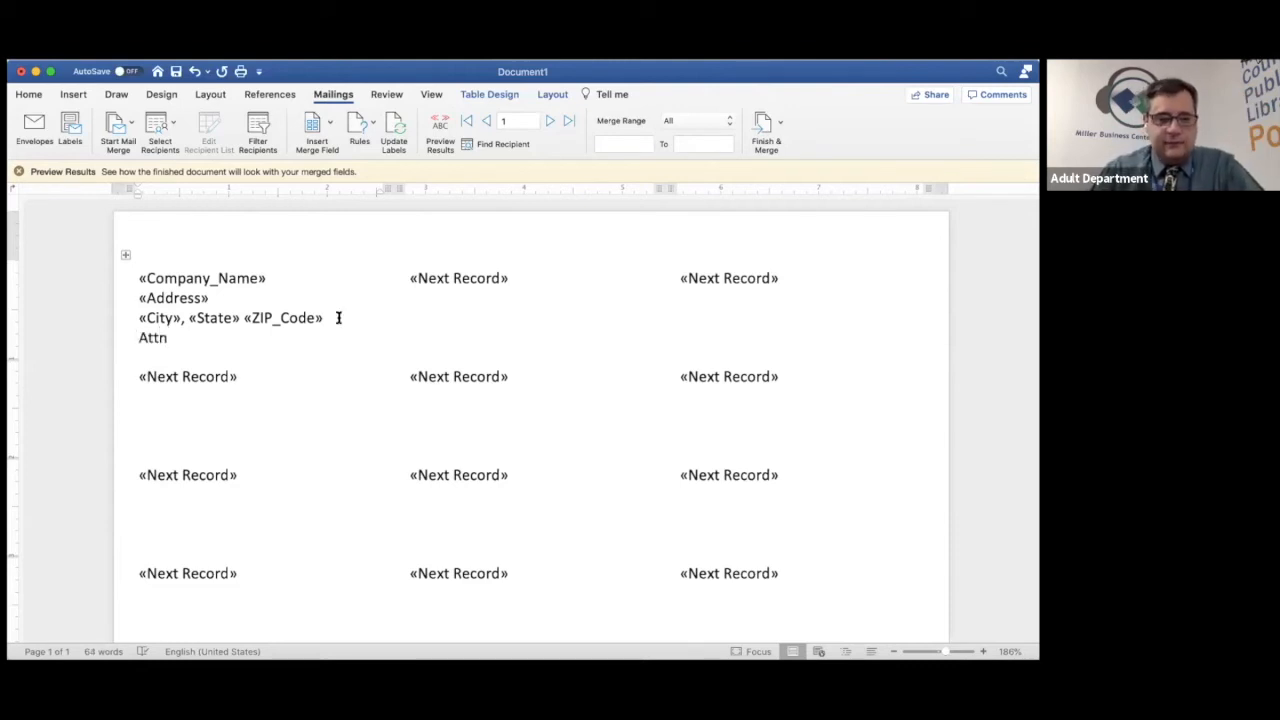
text(:)
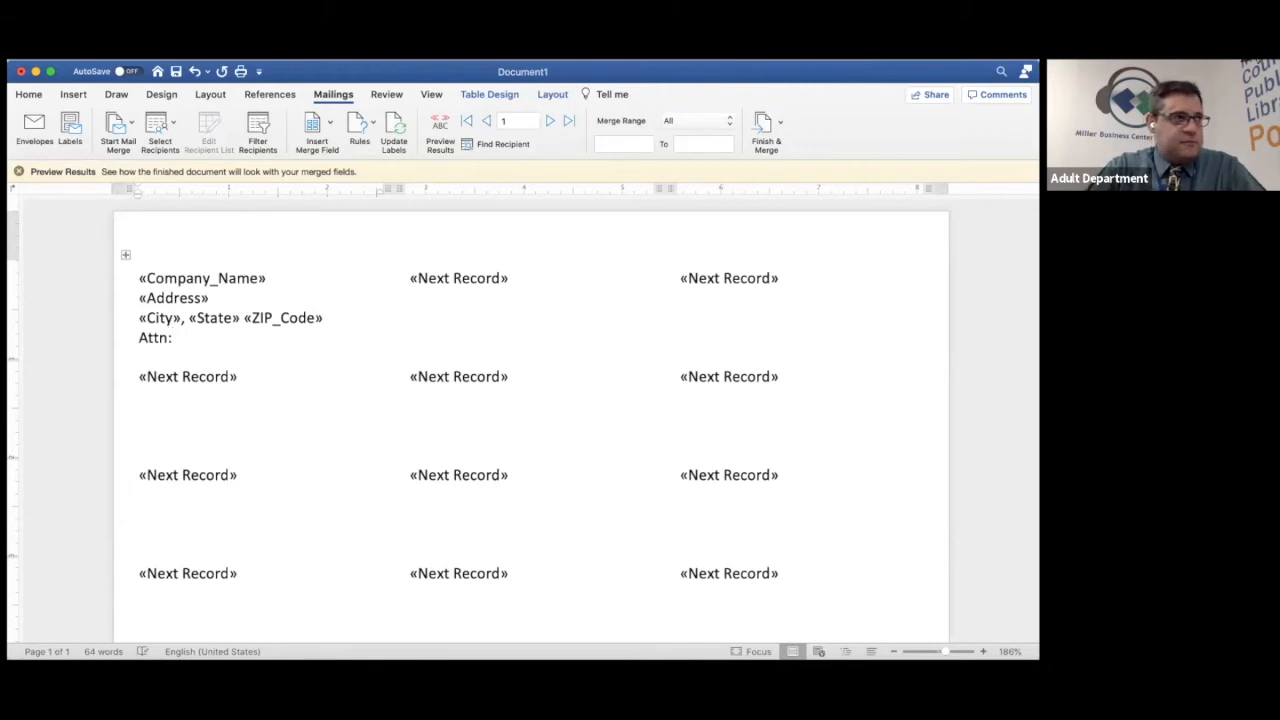
click(332, 122)
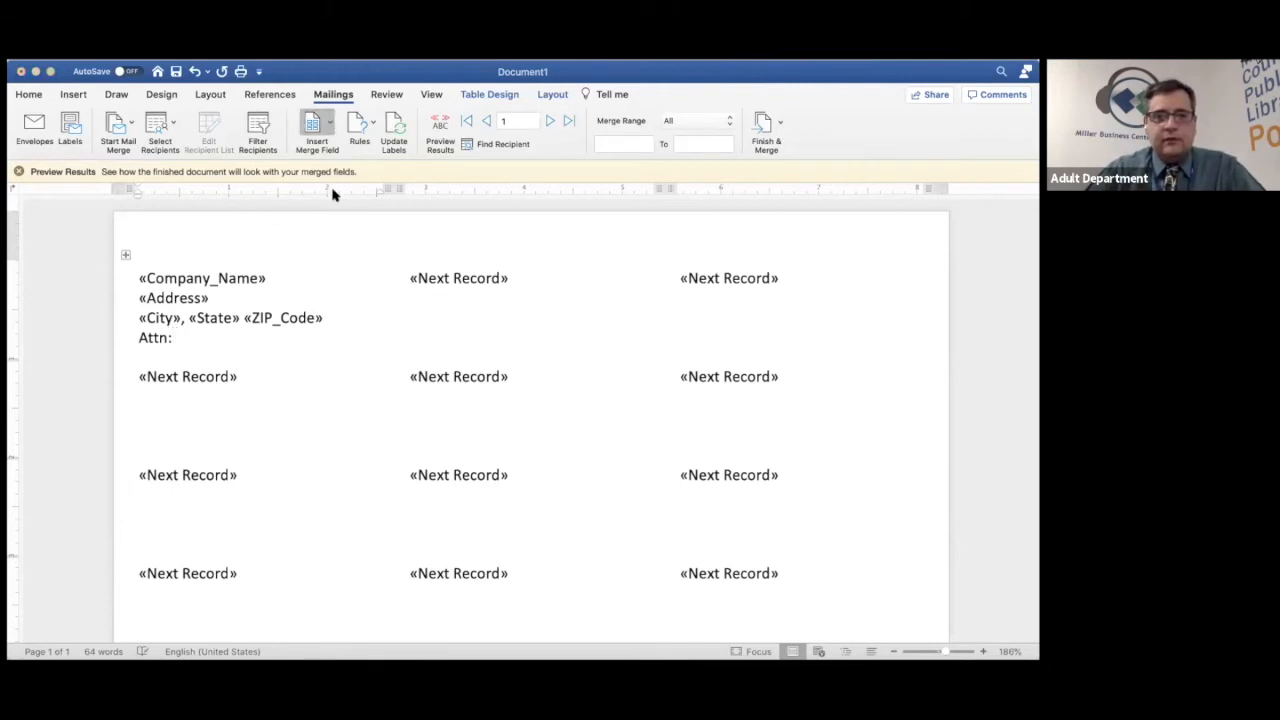
click(345, 198)
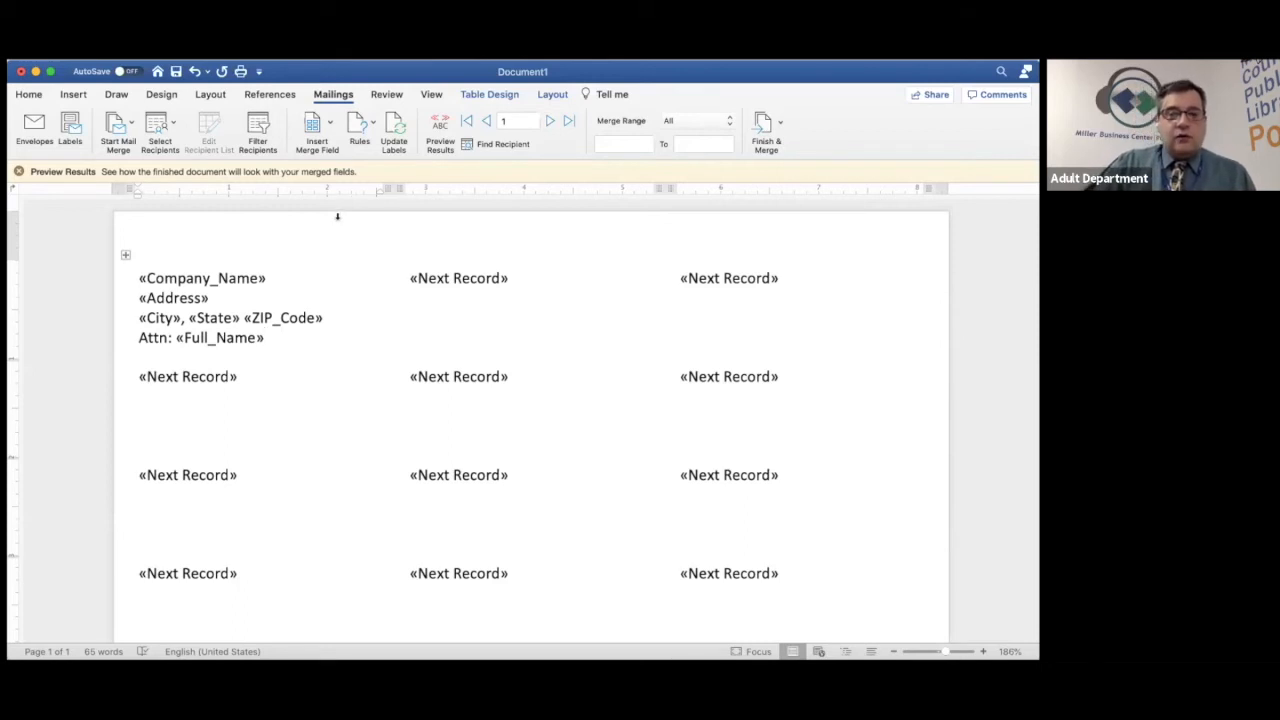
click(437, 131)
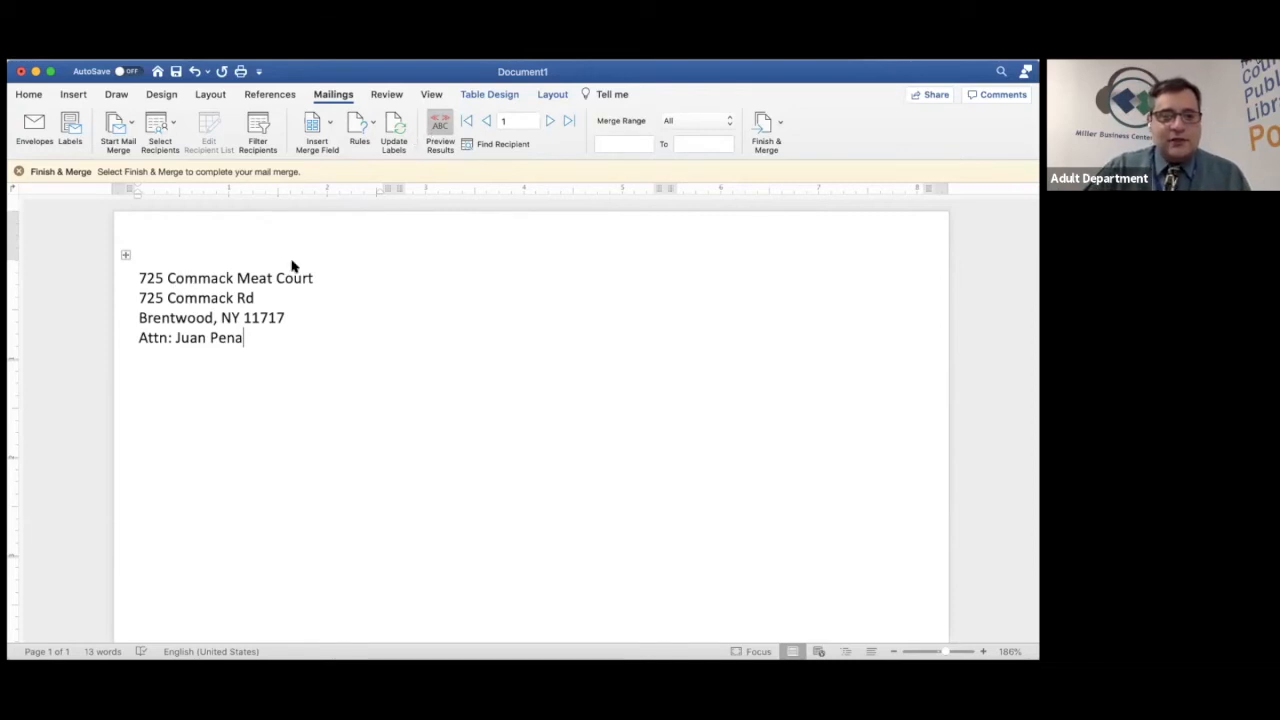
click(437, 127)
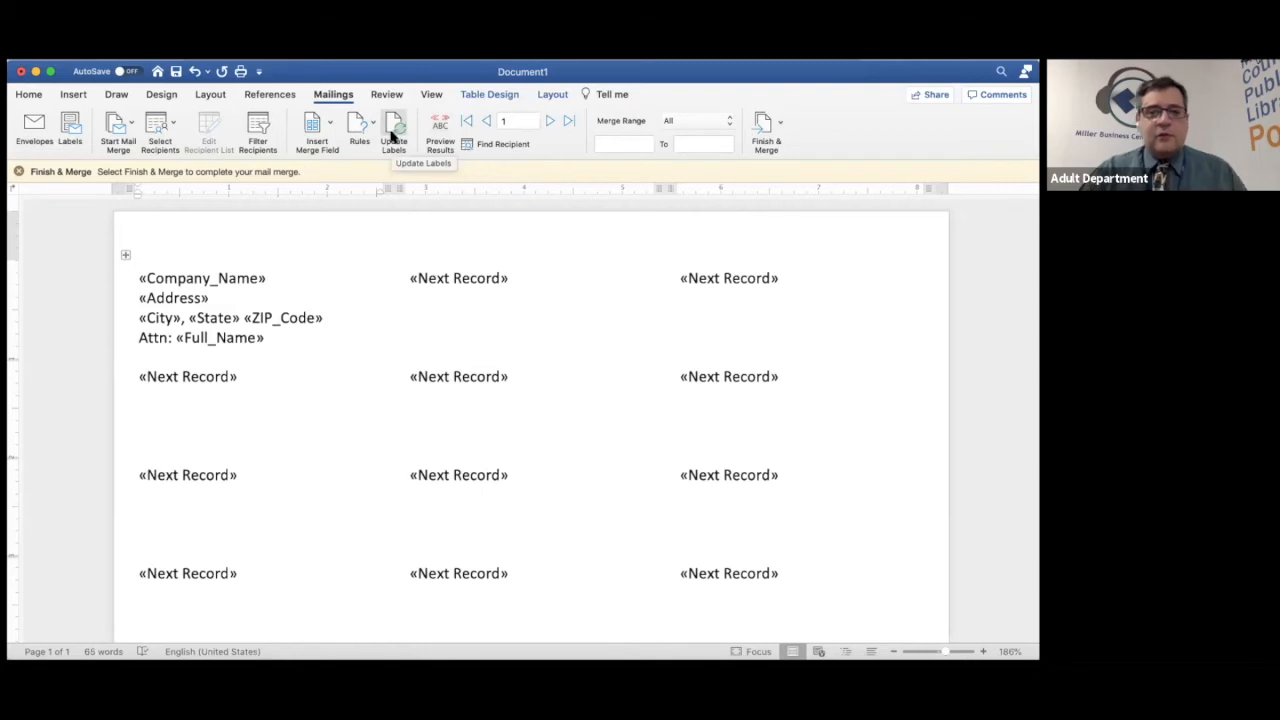
Copy the address block to all labels with Update Labels and preview the recipient data.
click(393, 133)
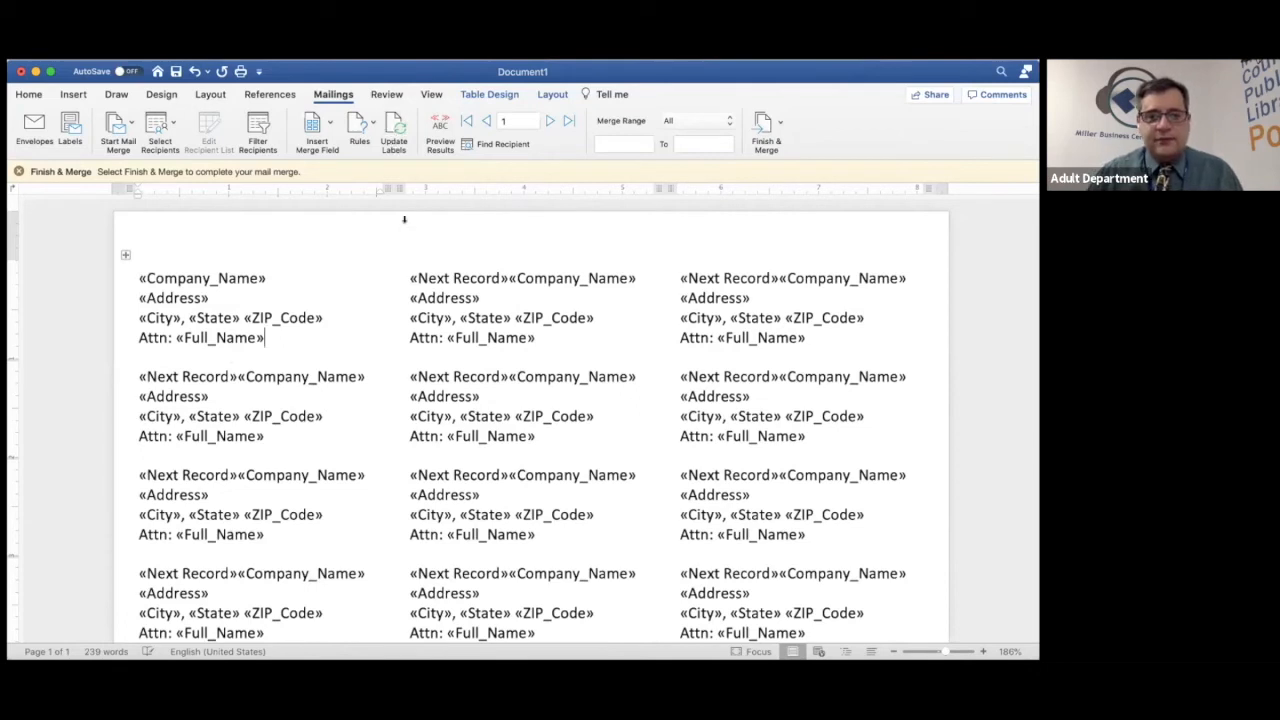
click(440, 128)
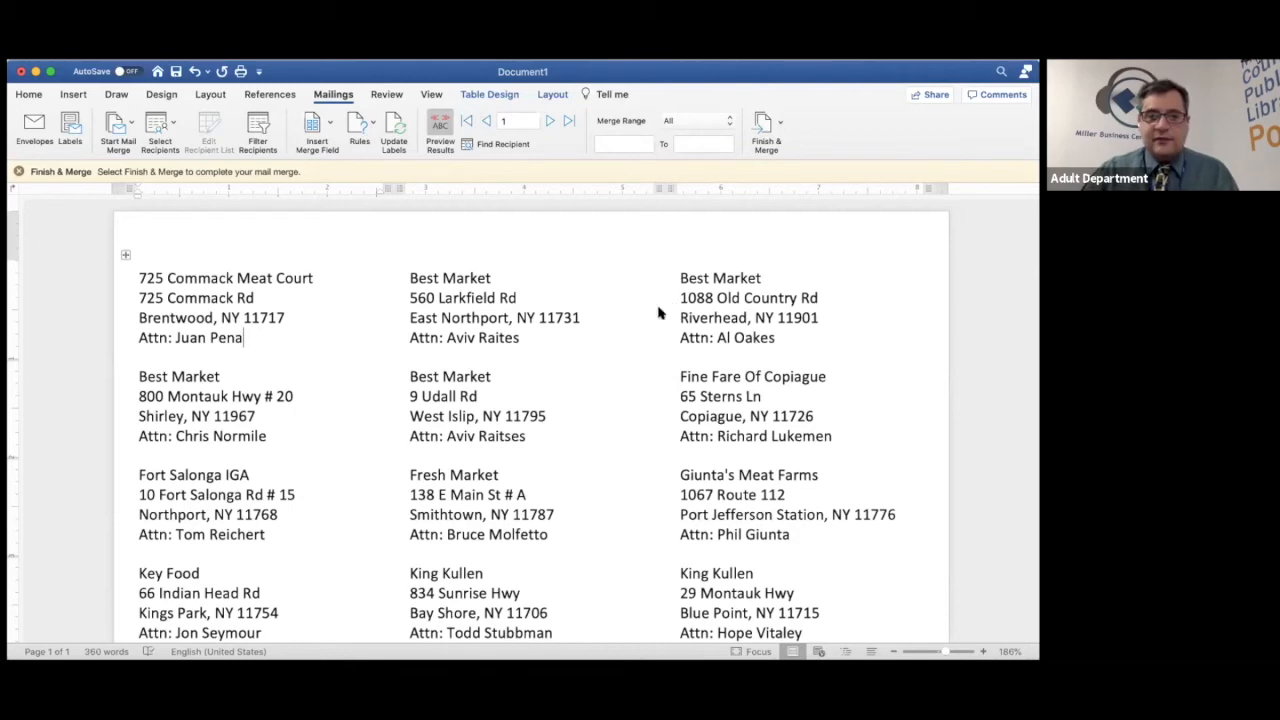
Review the previewed labels, close the Finish & Merge reminder, and turn Preview Results off.
scroll(655, 309, up, 1)
scroll(653, 309, down, 5)
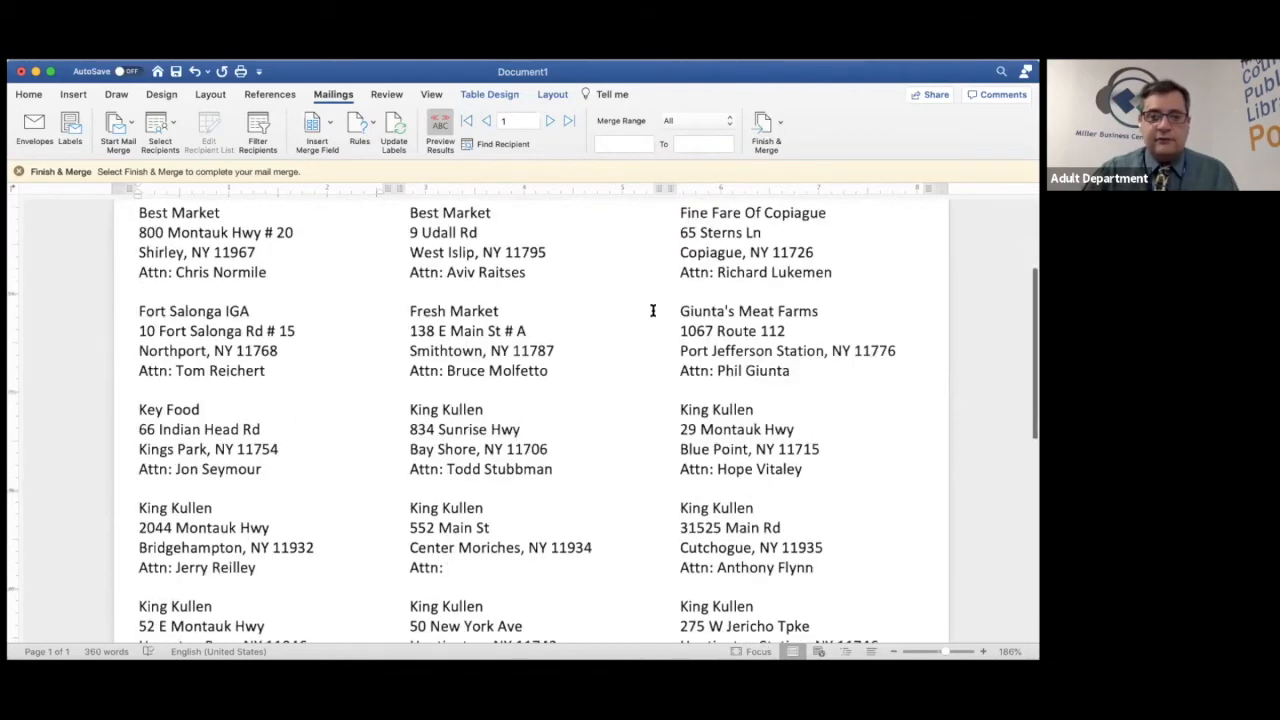
scroll(651, 309, down, 4)
scroll(651, 309, up, 6)
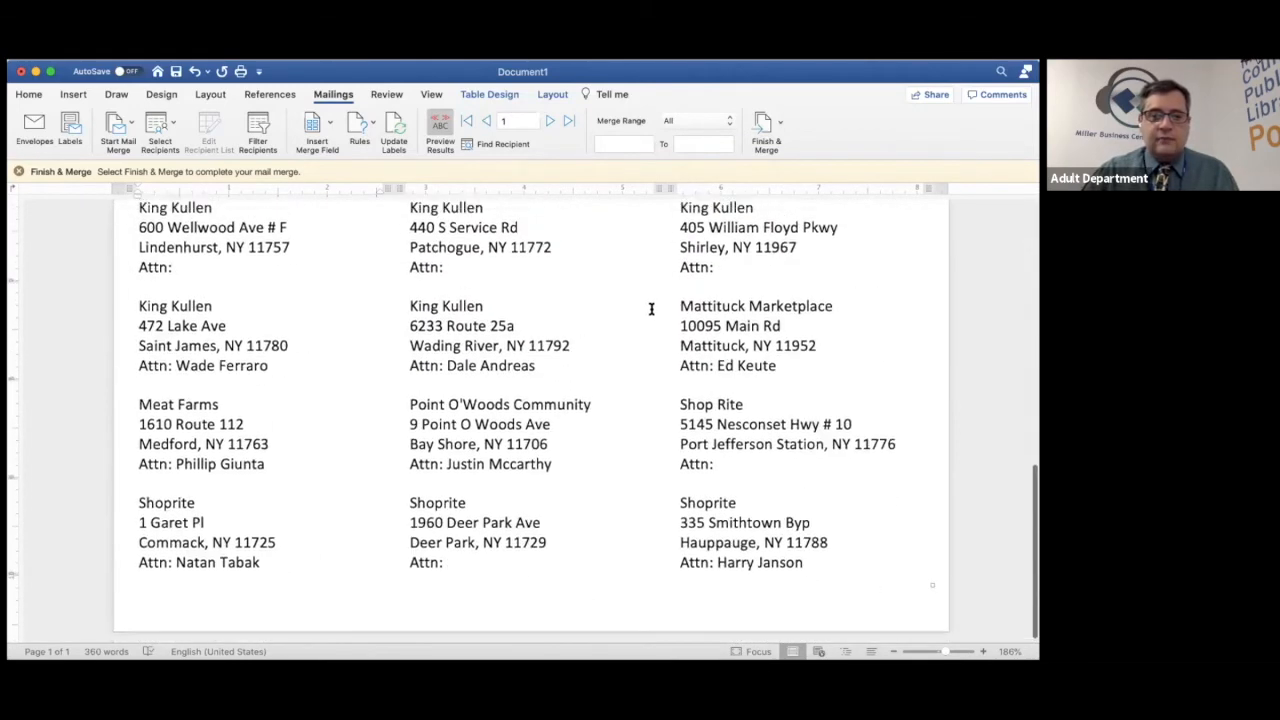
scroll(651, 309, up, 3)
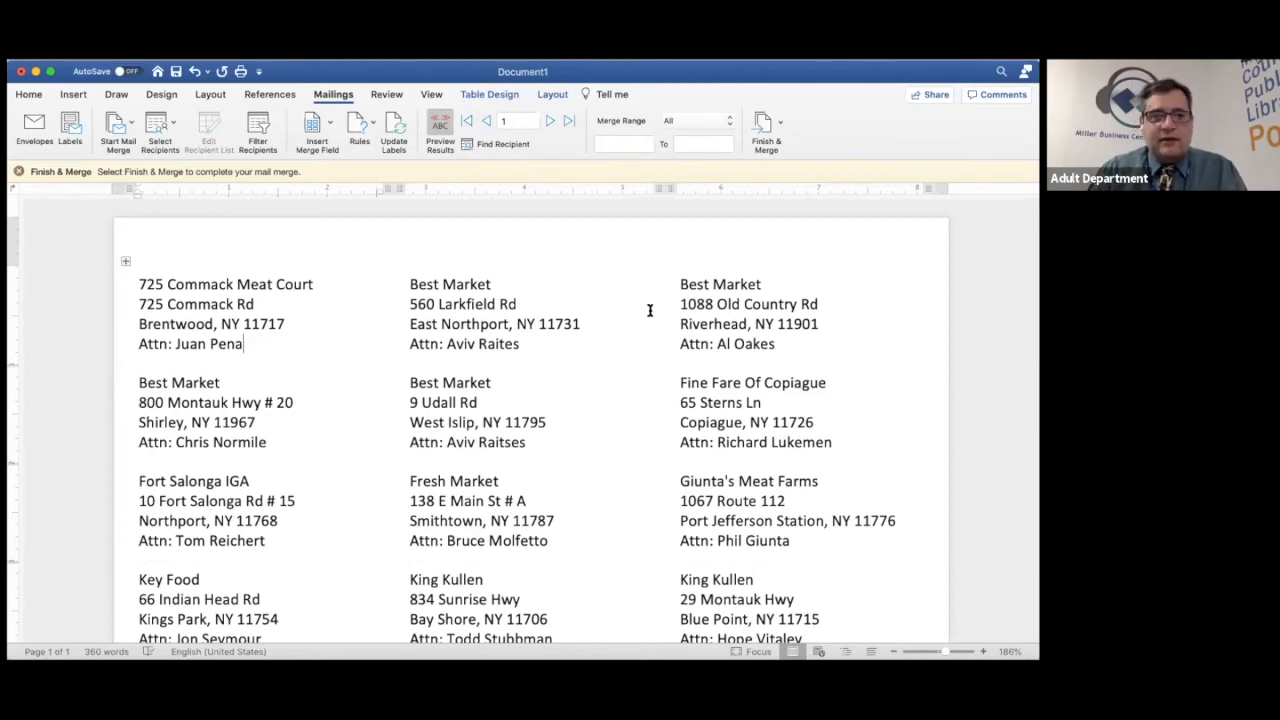
click(19, 173)
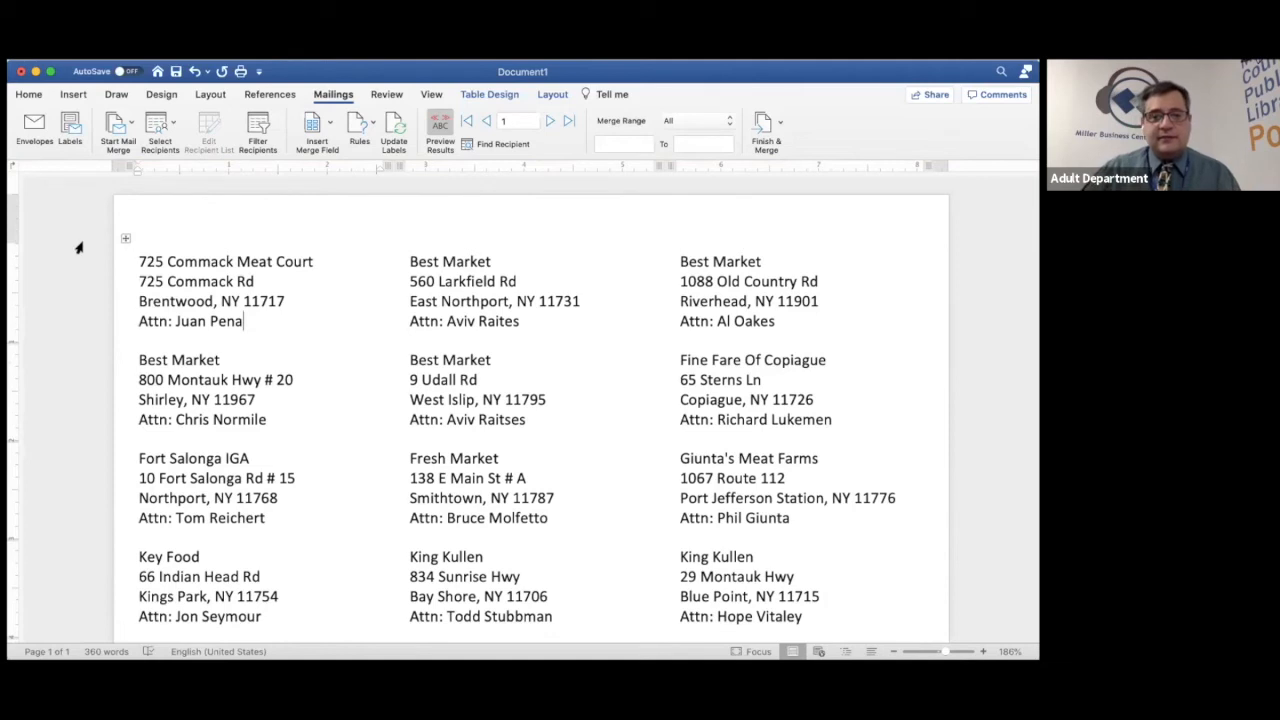
click(440, 130)
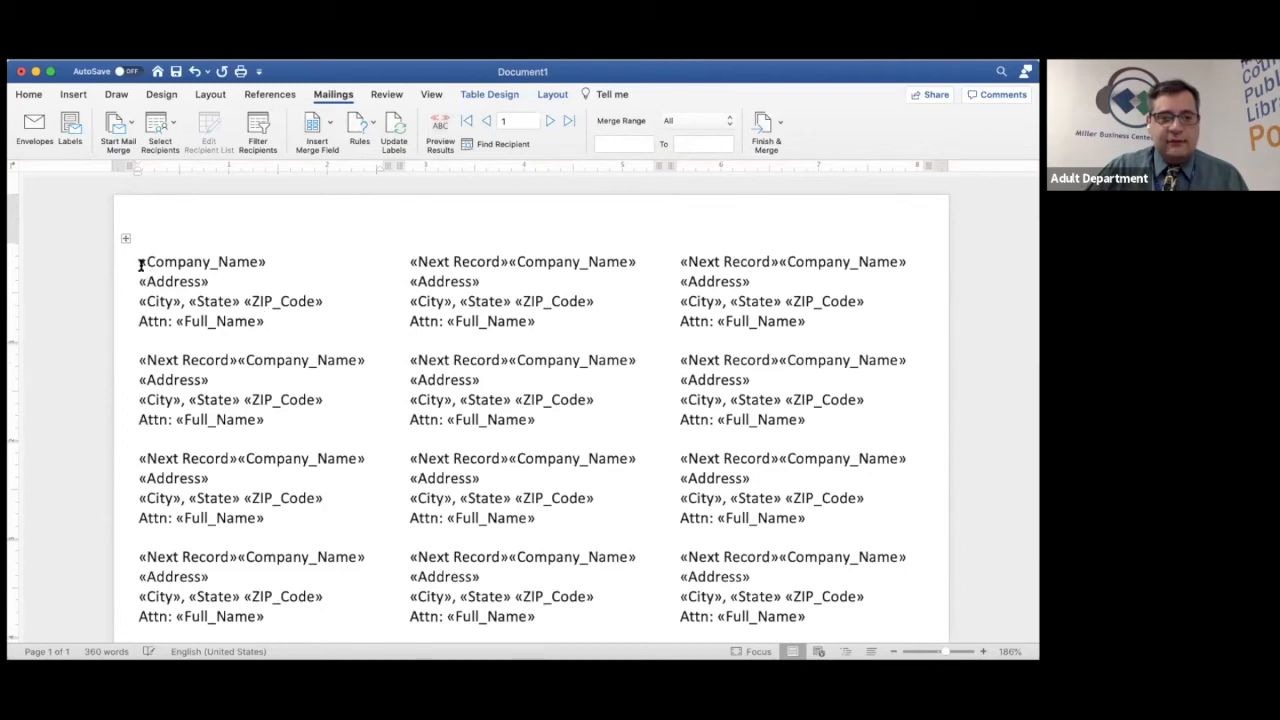
Select all text in the first label and bring up the Home formatting tools.
drag(141, 263, 266, 318)
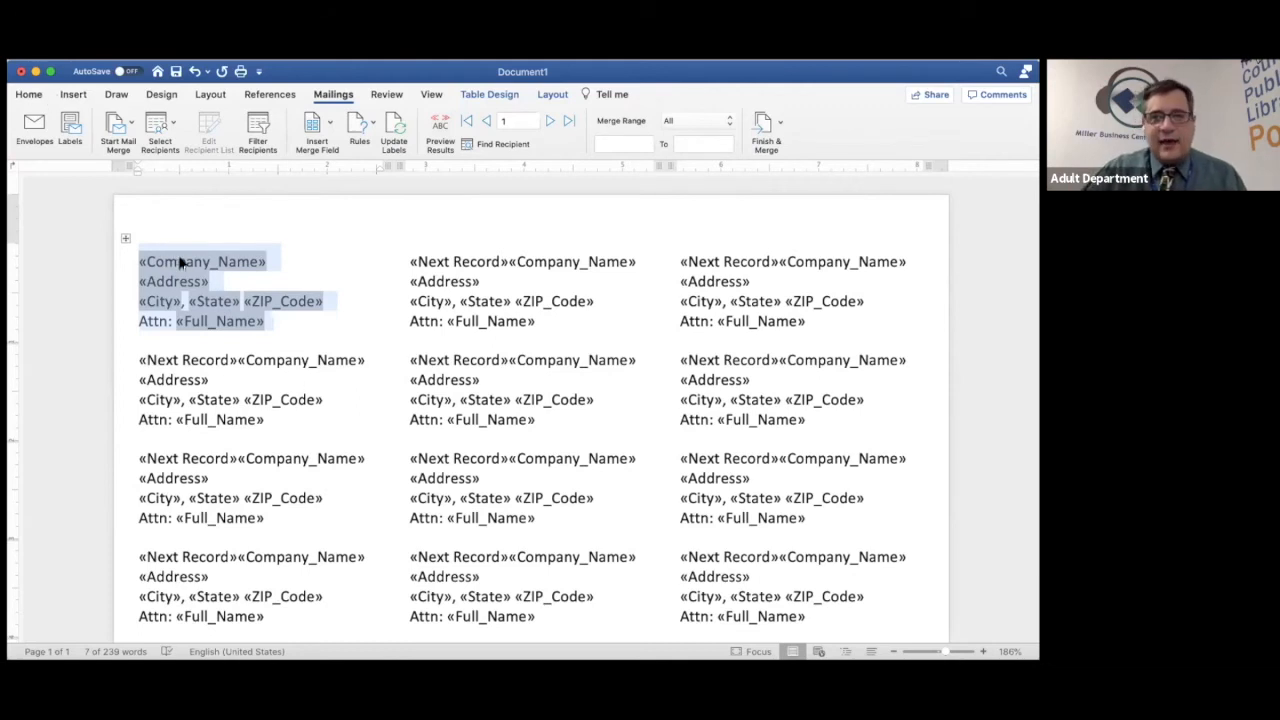
click(29, 95)
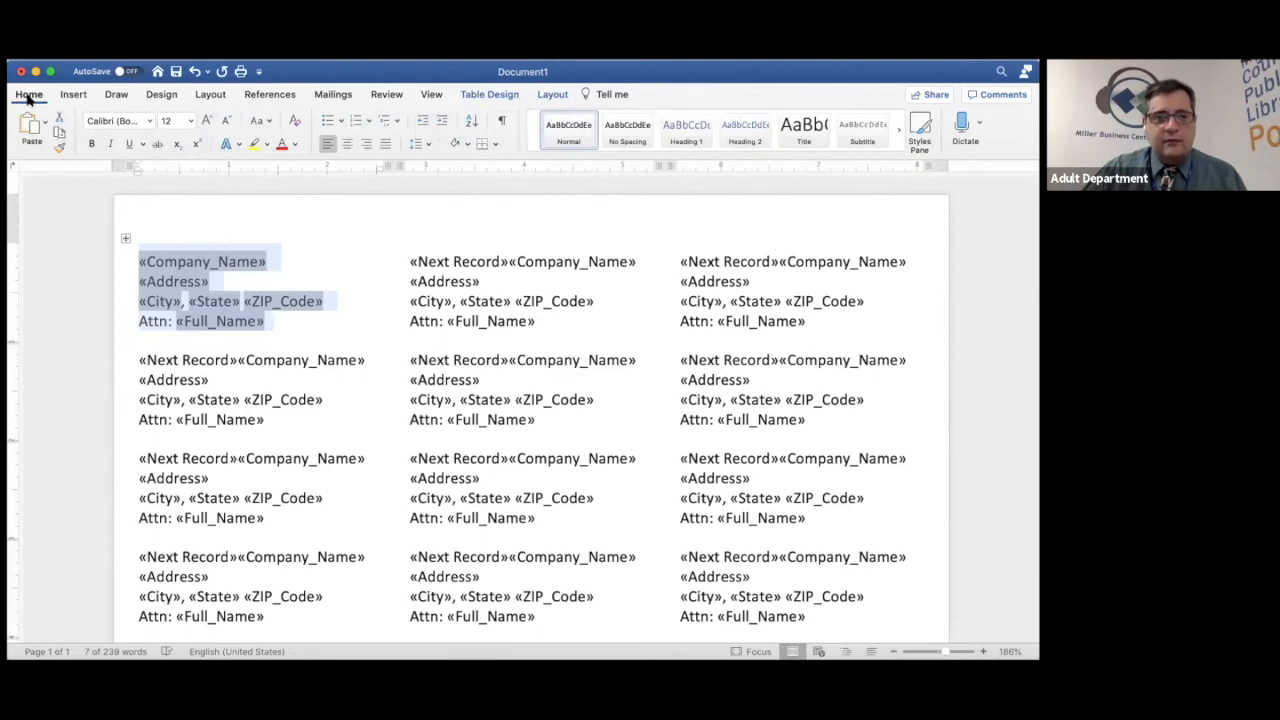
Set the first label's text to Century Gothic Bold.
click(150, 122)
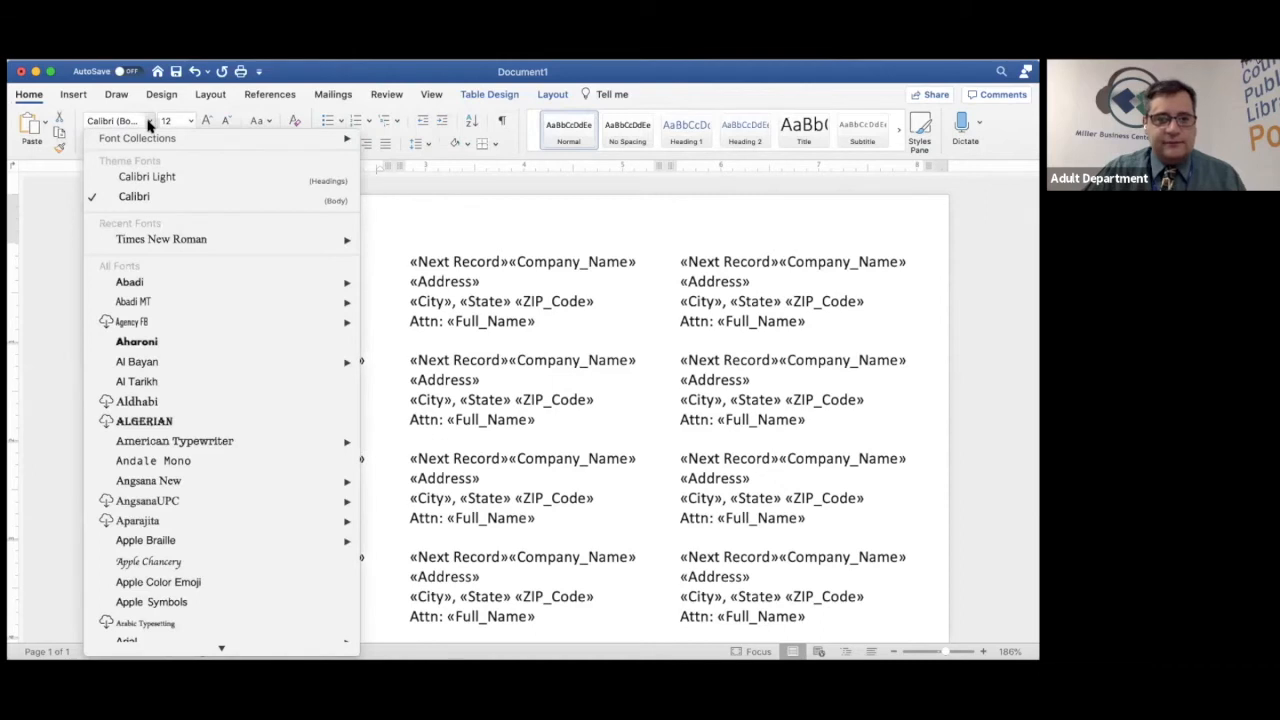
scroll(186, 480, down, 5)
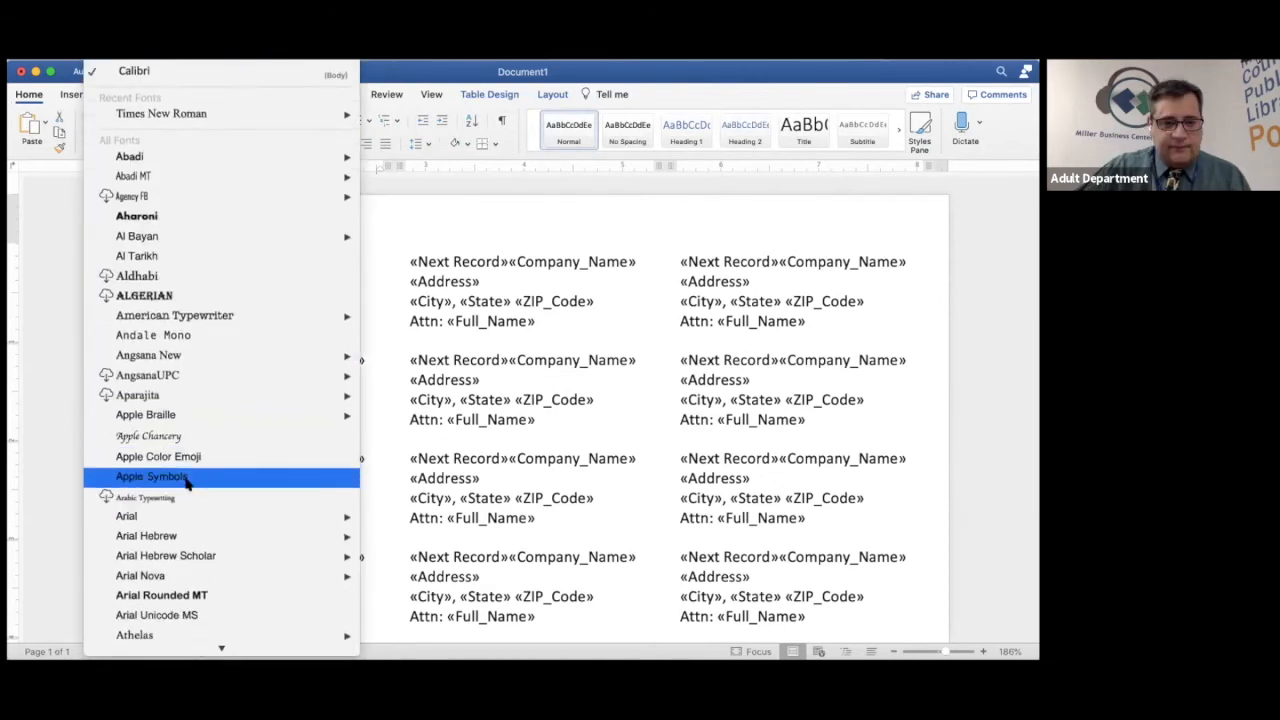
scroll(186, 484, down, 3)
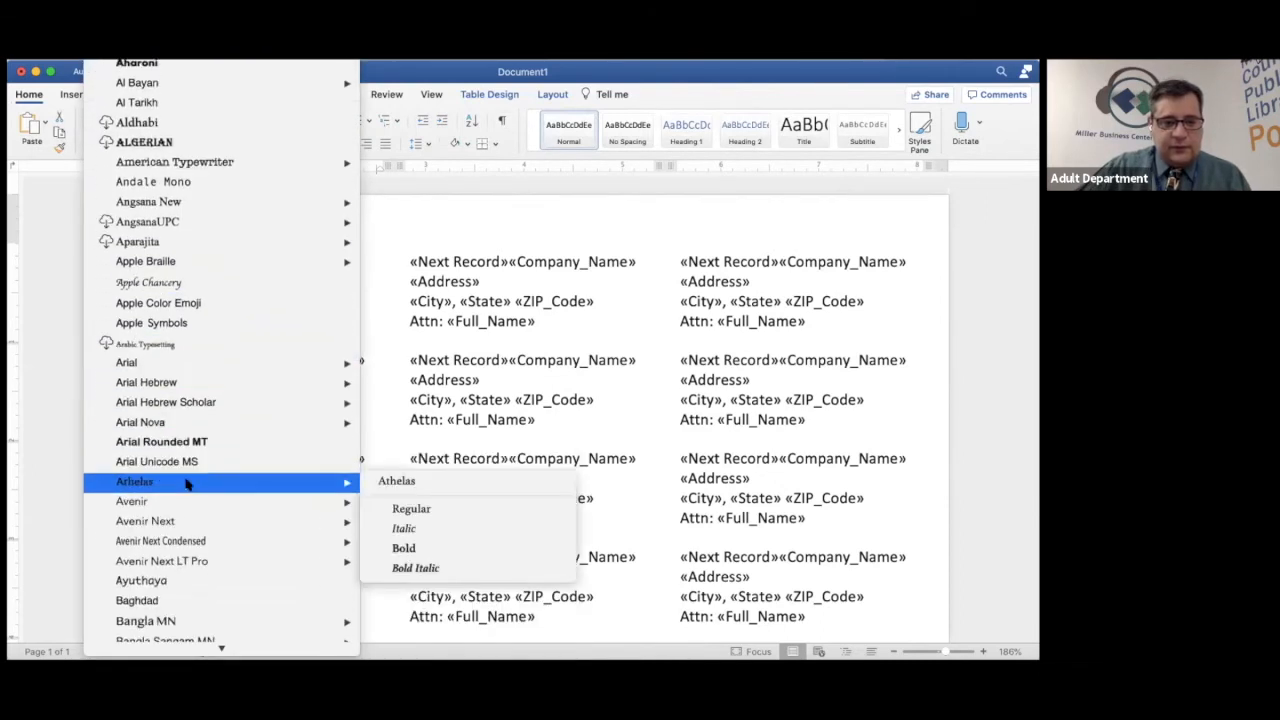
scroll(186, 484, down, 6)
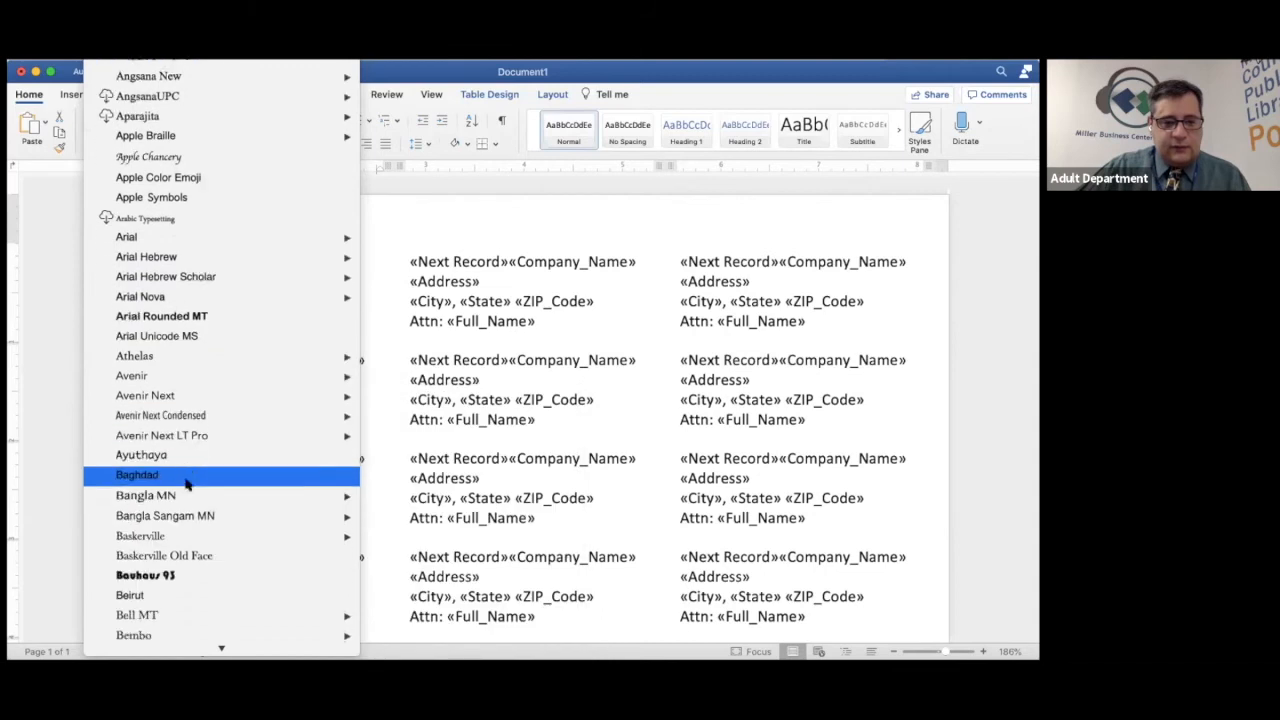
scroll(186, 484, down, 7)
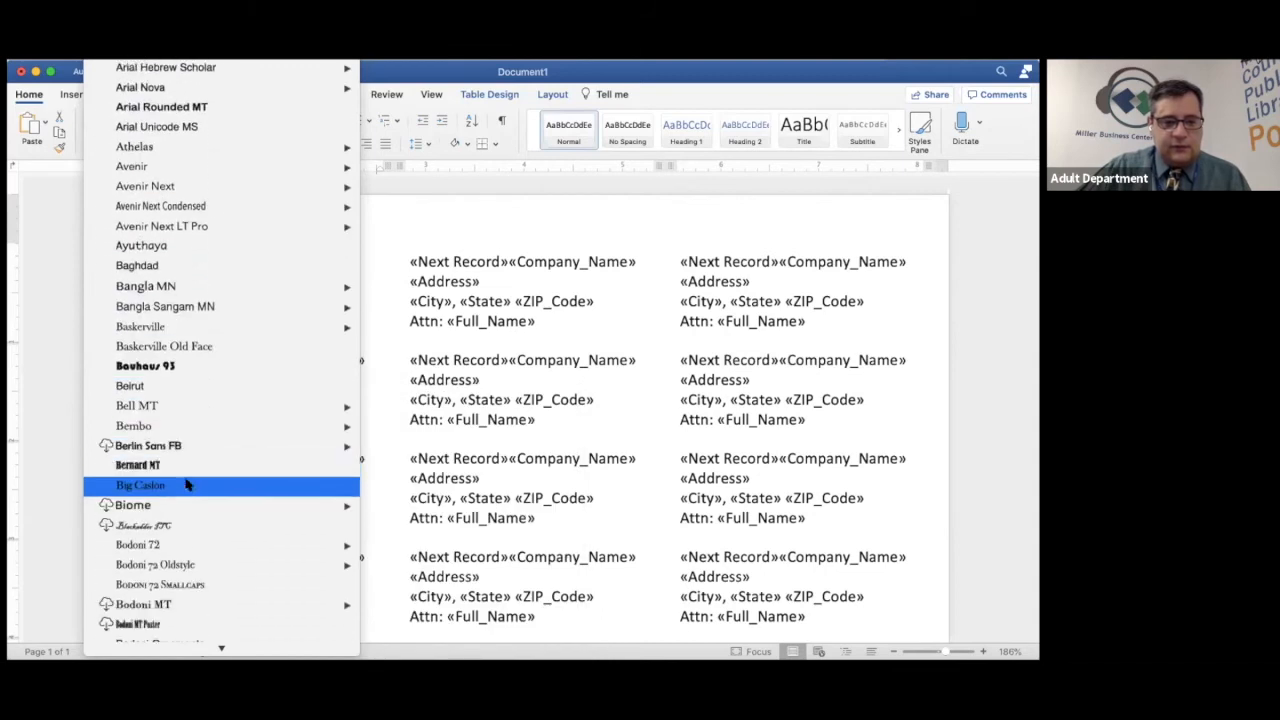
scroll(186, 484, down, 8)
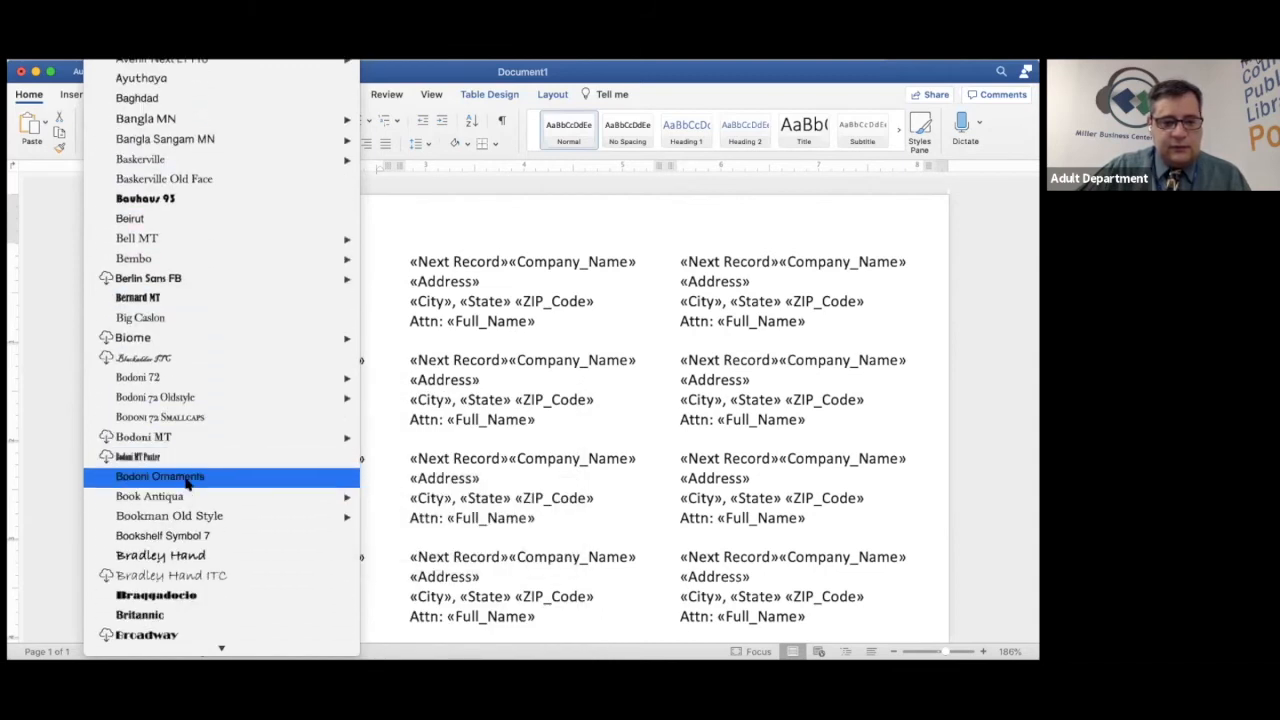
scroll(186, 484, down, 8)
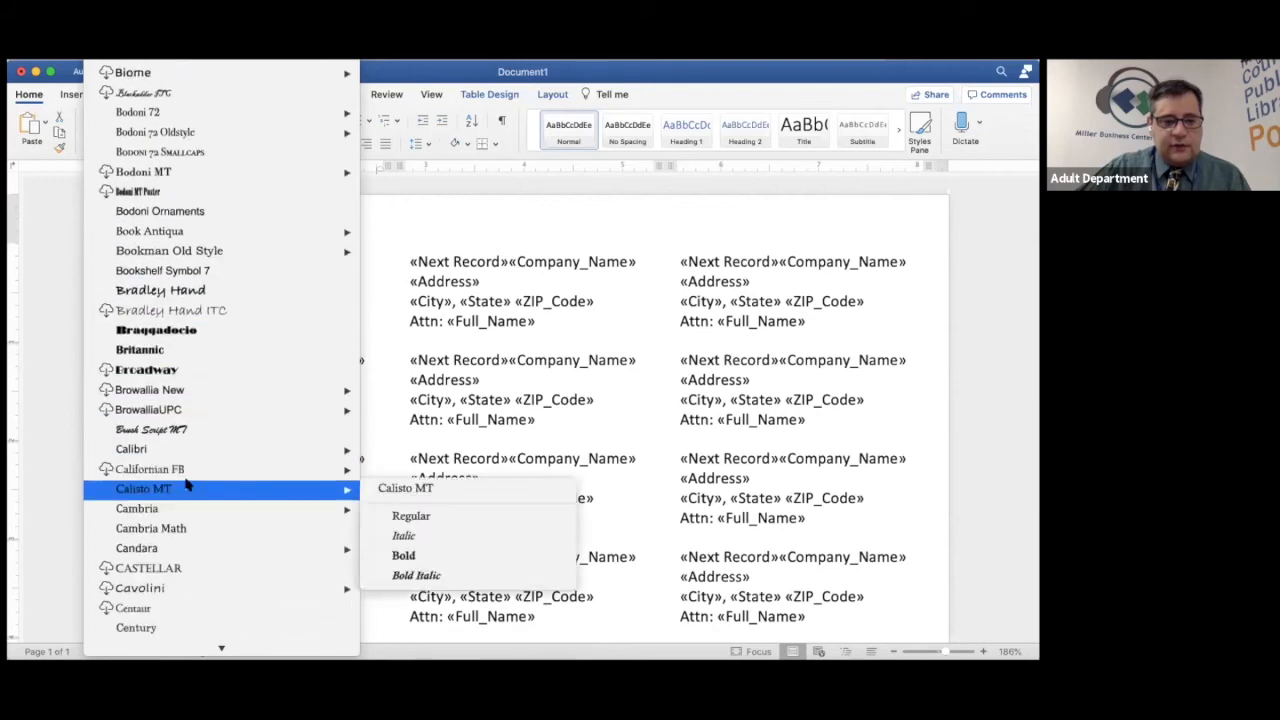
scroll(186, 484, down, 1)
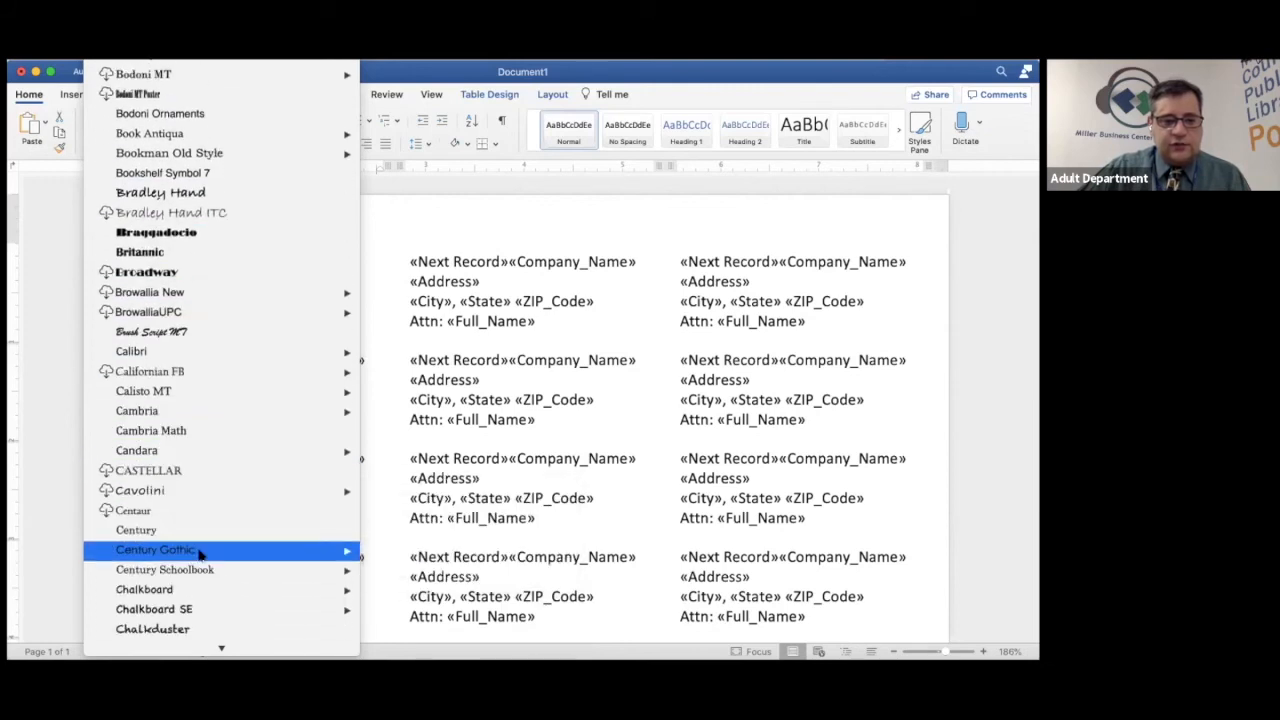
mouse_move(194, 551)
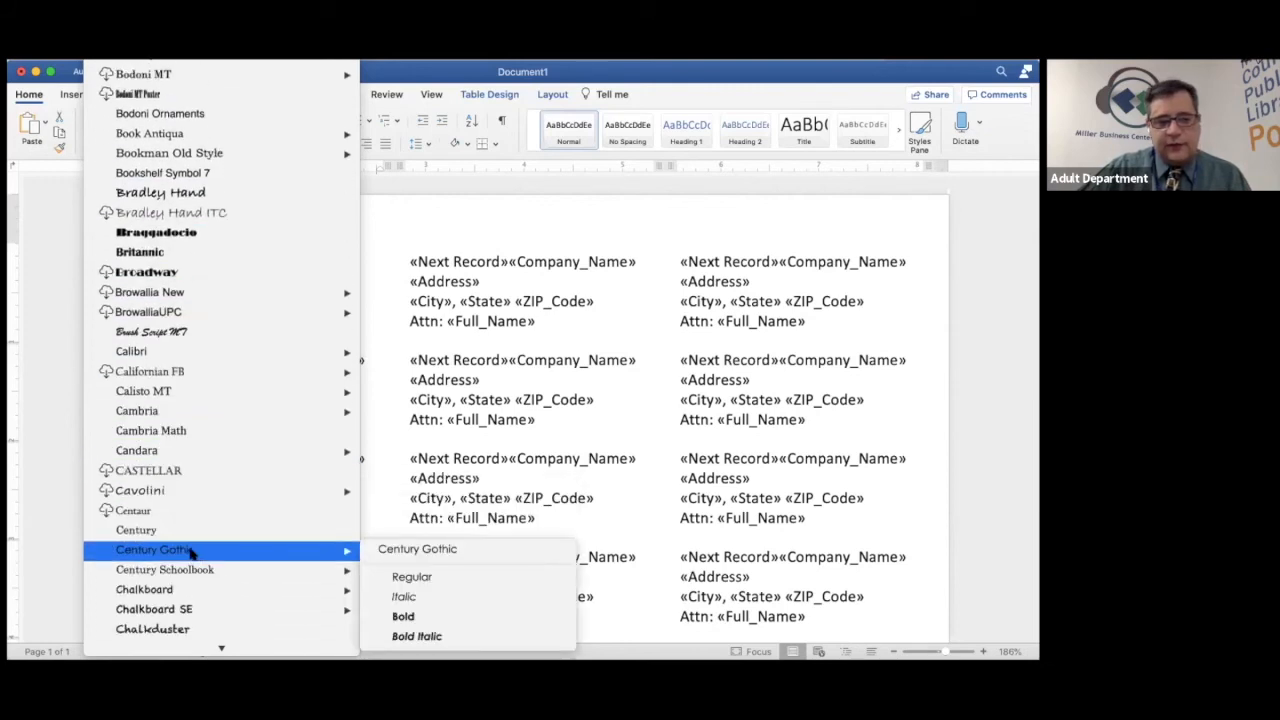
click(401, 616)
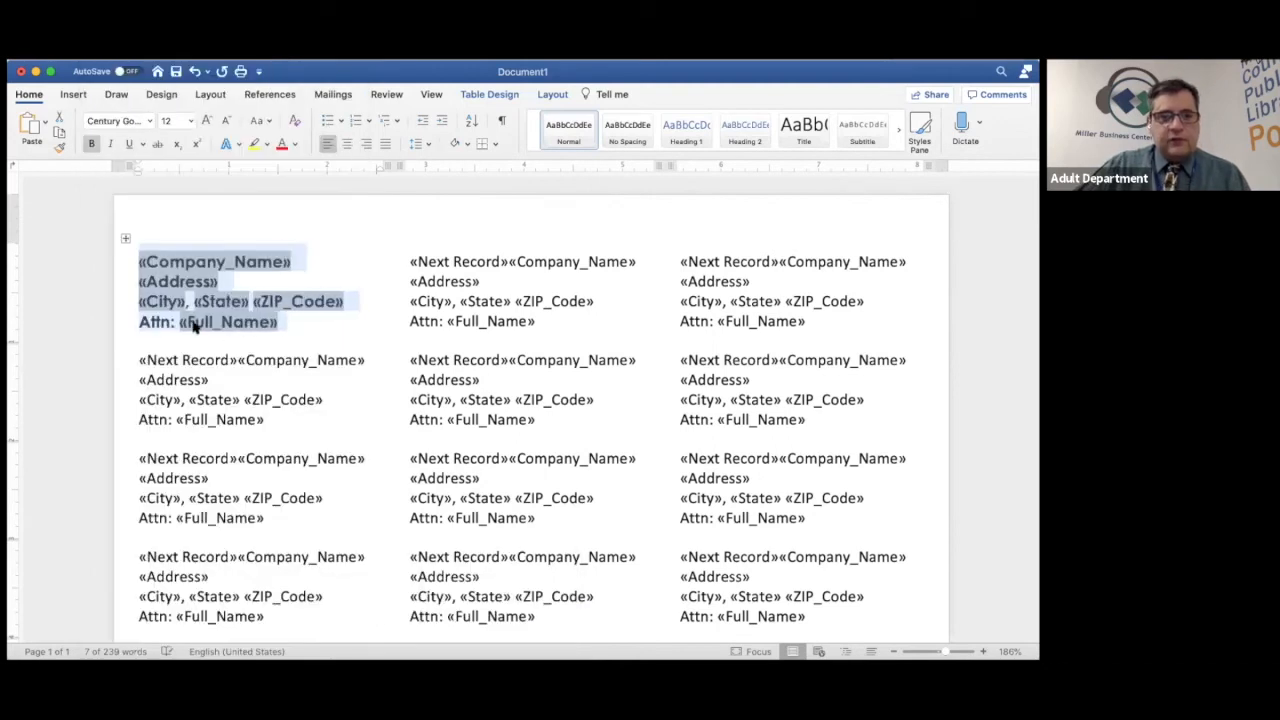
Shrink the first label's text from 12 to 10 point, then deselect it.
click(227, 120)
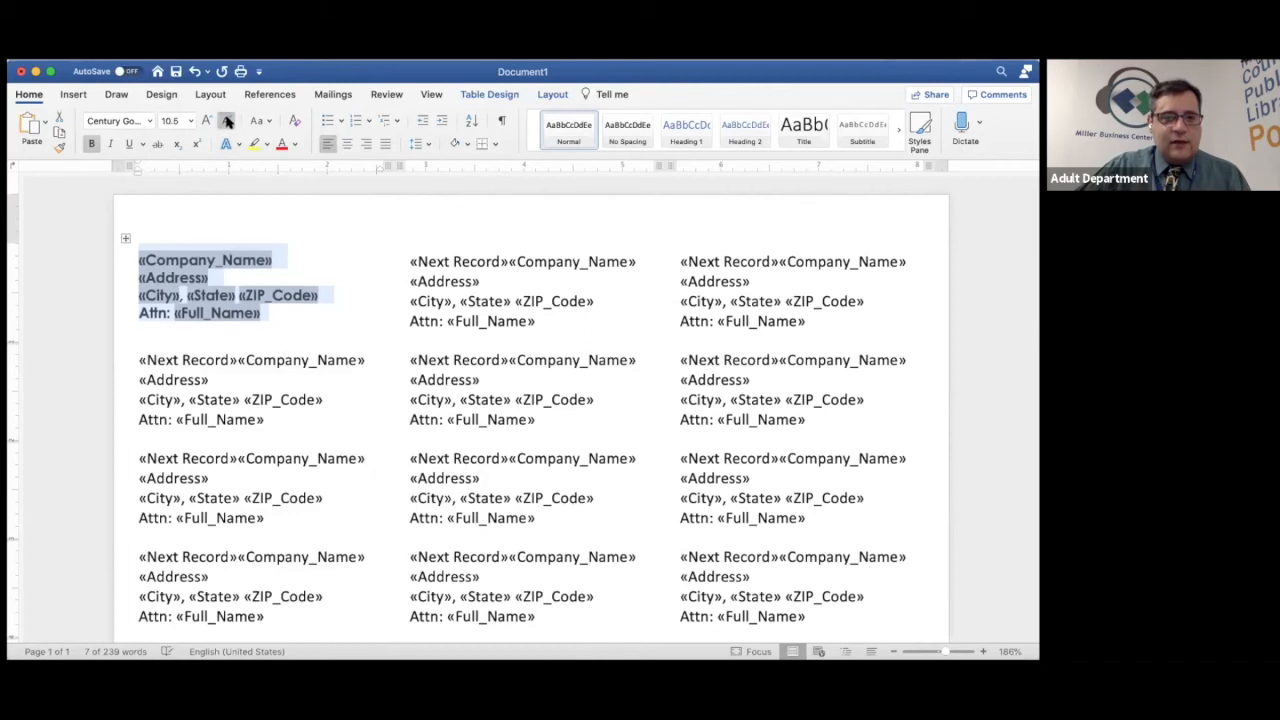
click(228, 121)
click(83, 326)
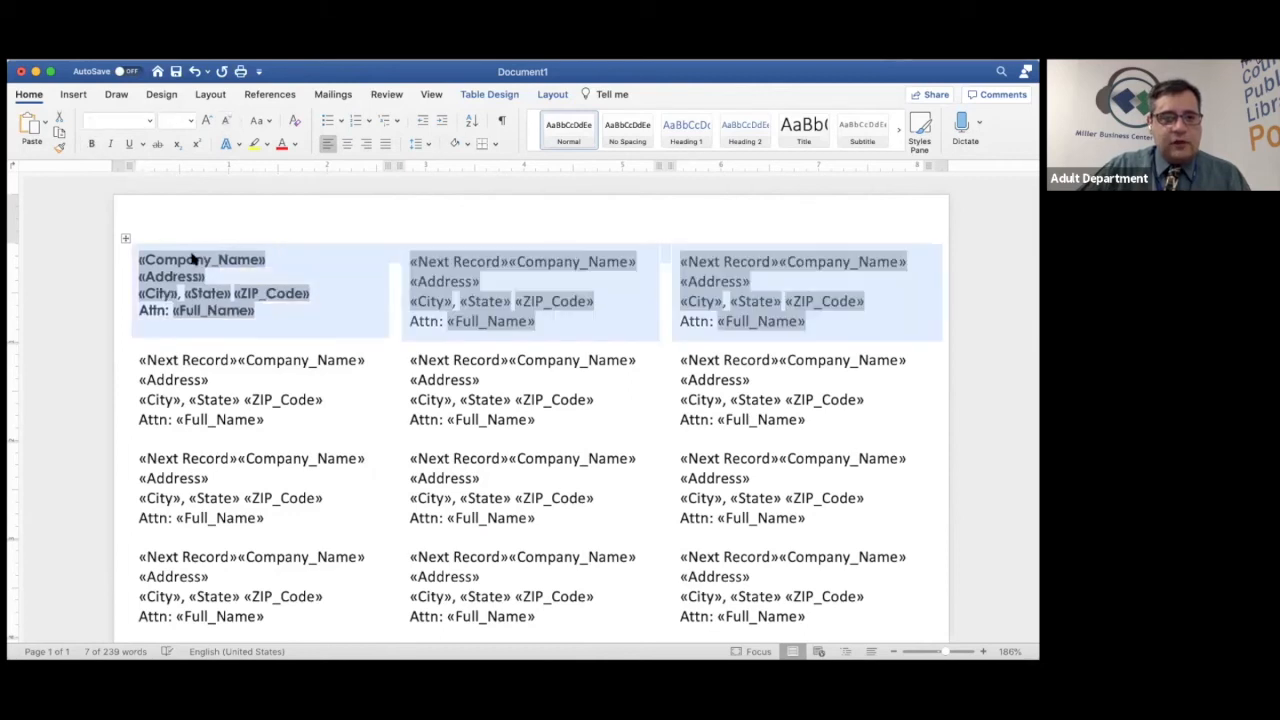
click(237, 251)
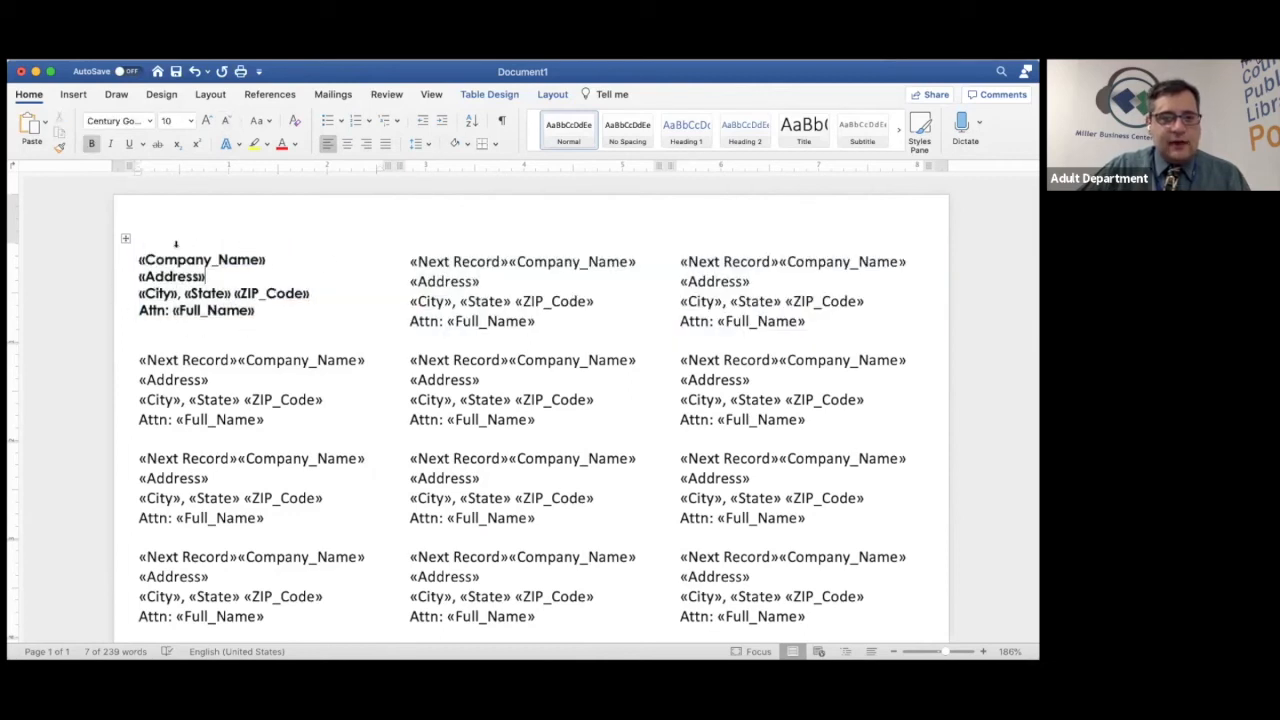
click(295, 313)
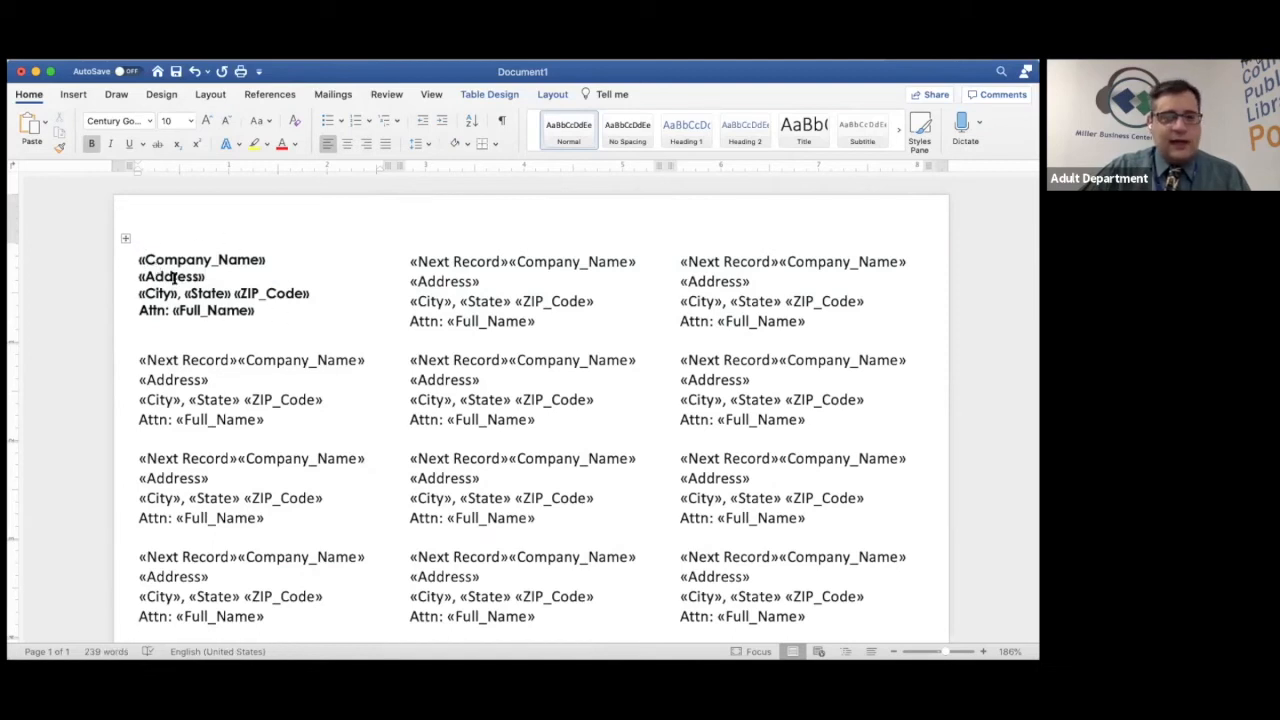
Update all labels with the bold style, then make the Attn «Full_Name» line blue on every label.
click(315, 95)
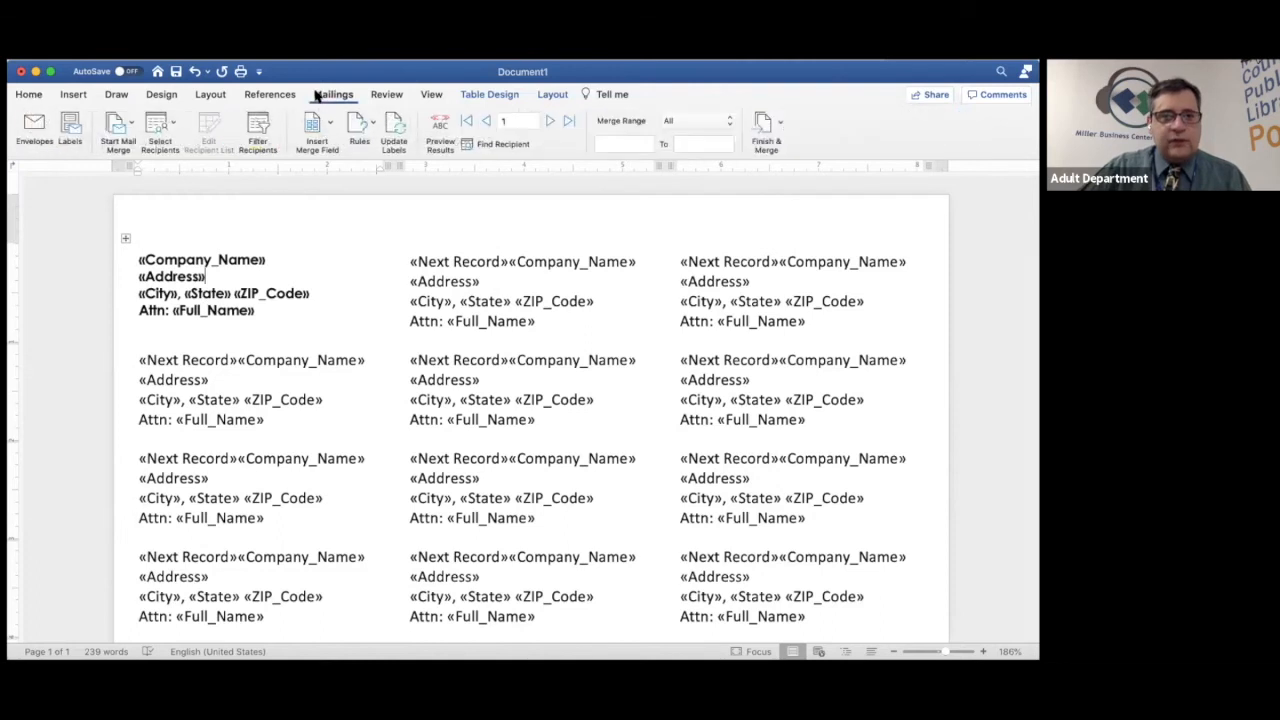
click(395, 140)
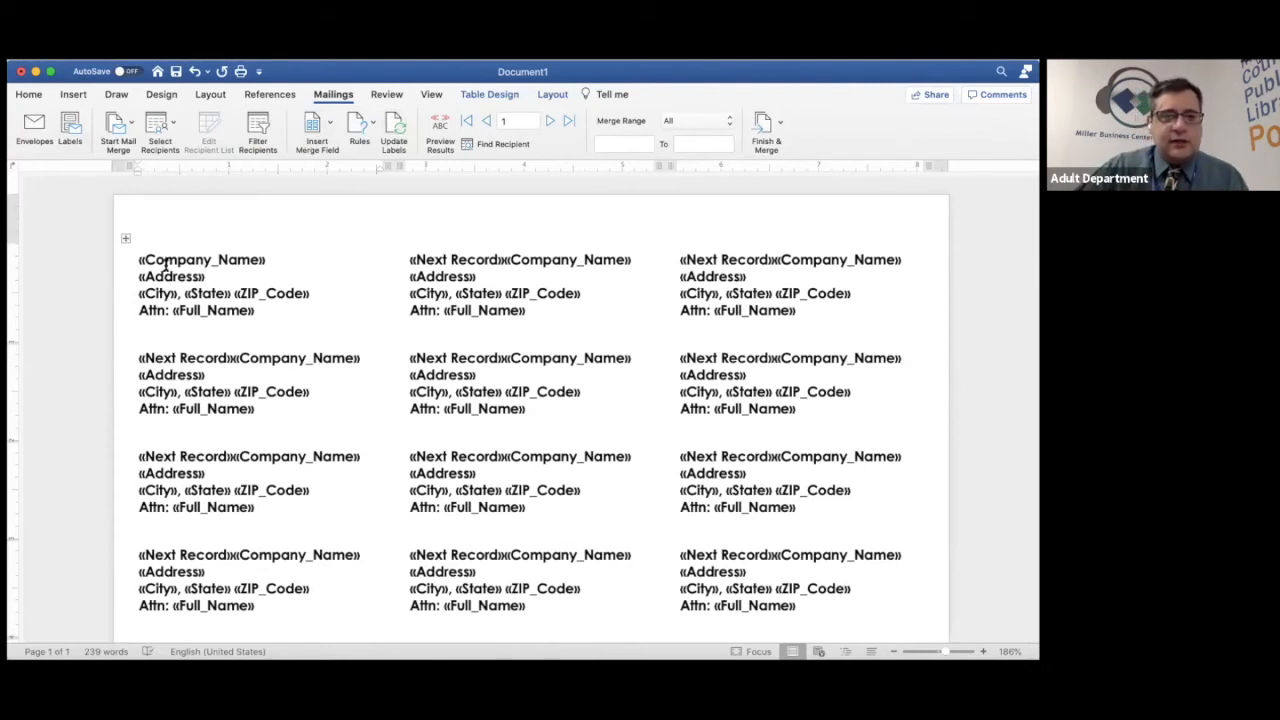
drag(136, 310, 276, 312)
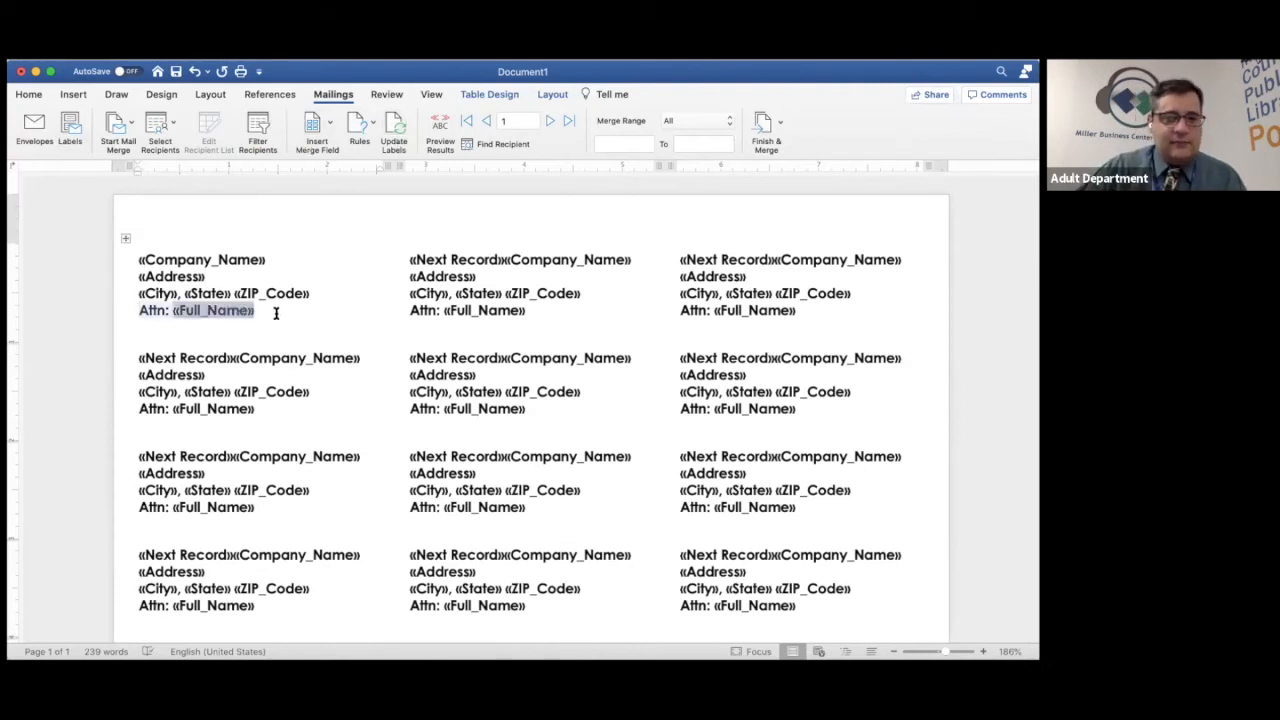
click(82, 94)
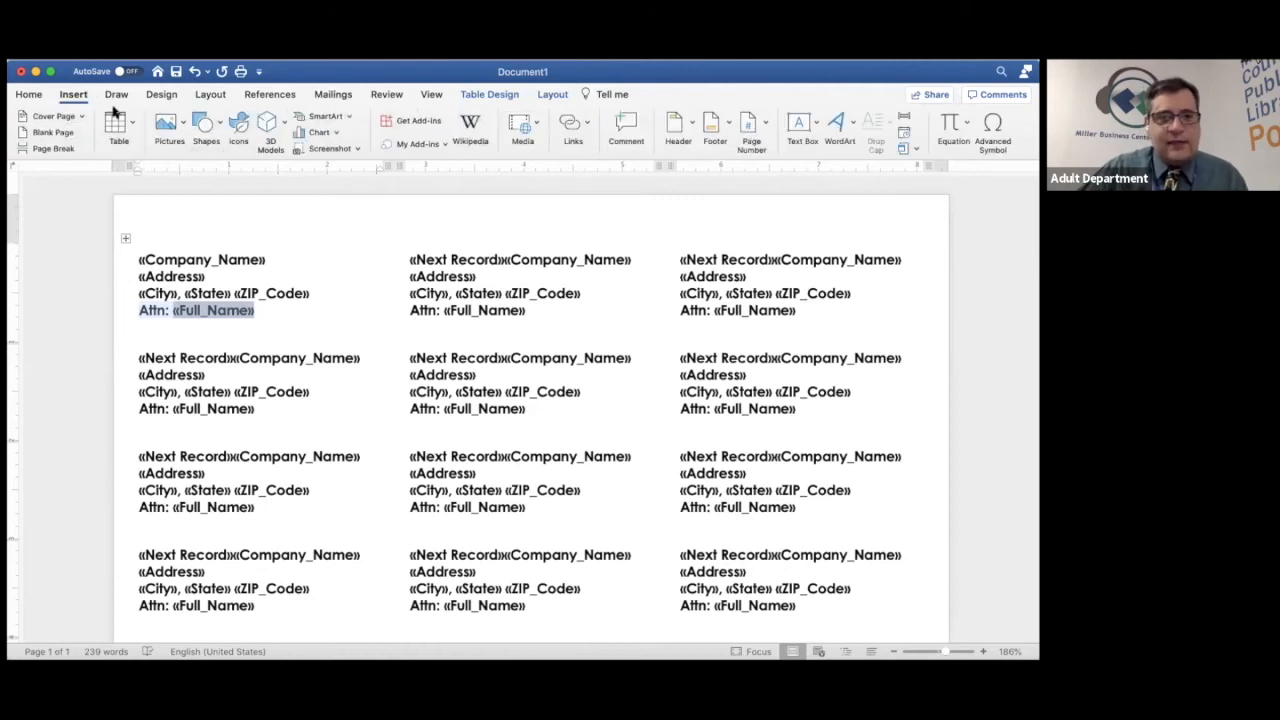
click(30, 95)
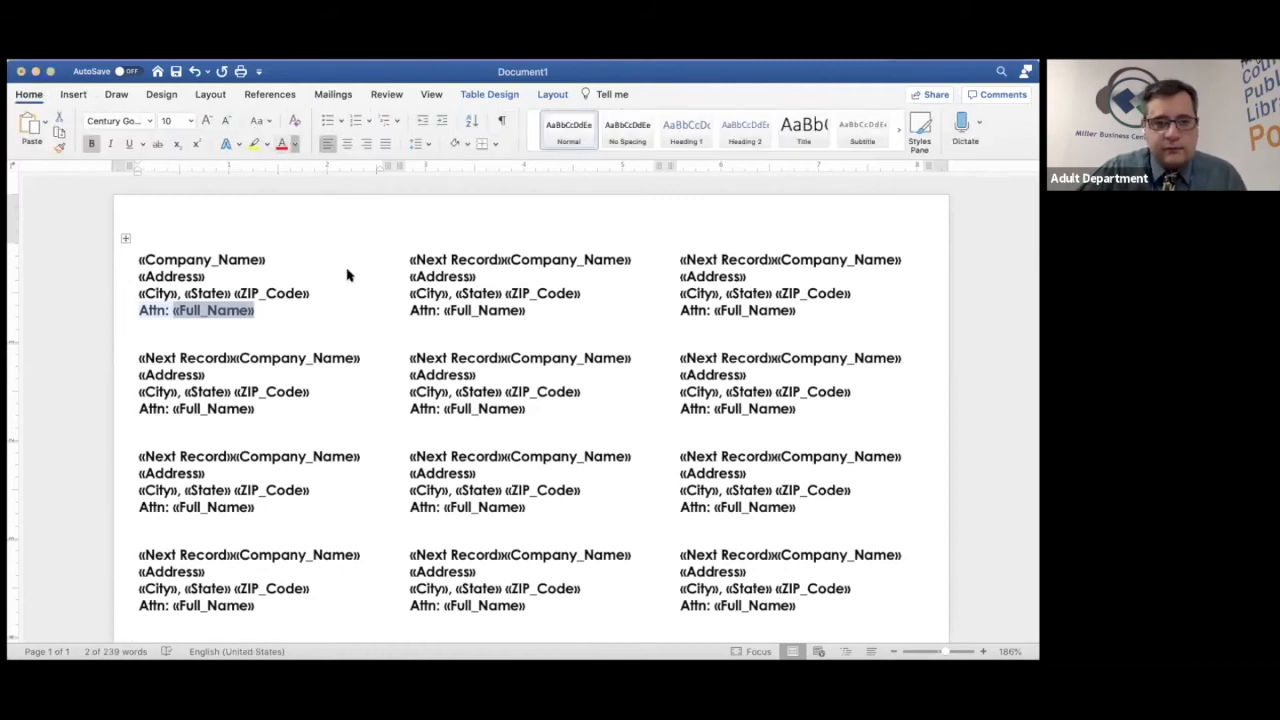
click(322, 315)
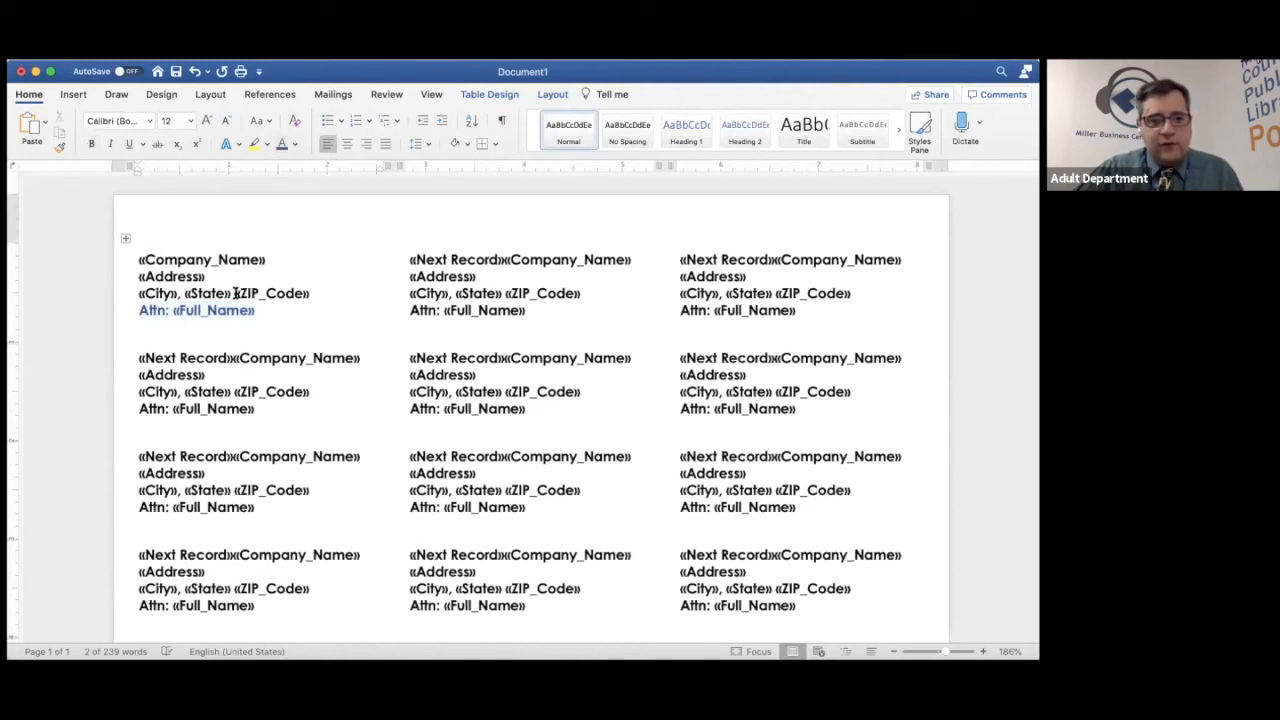
click(333, 94)
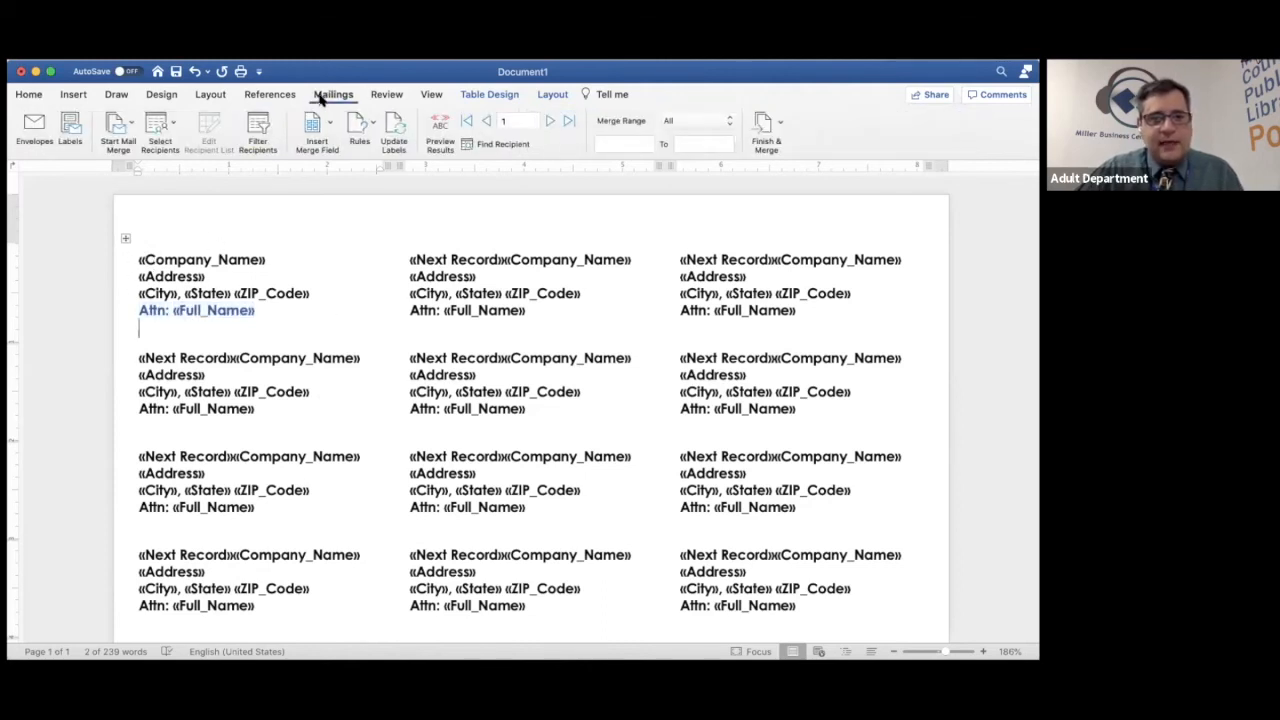
click(392, 133)
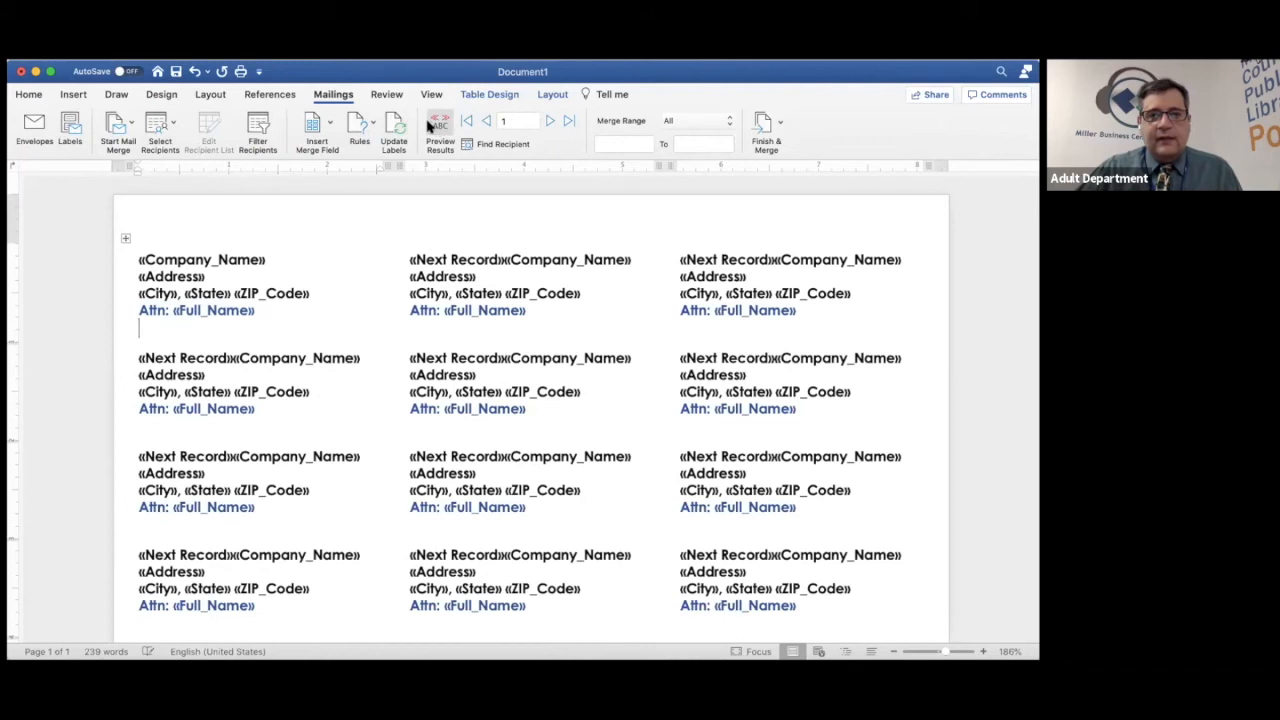
Preview the labels with real company names, addresses and blue Attn contacts, scrolling through them.
click(430, 125)
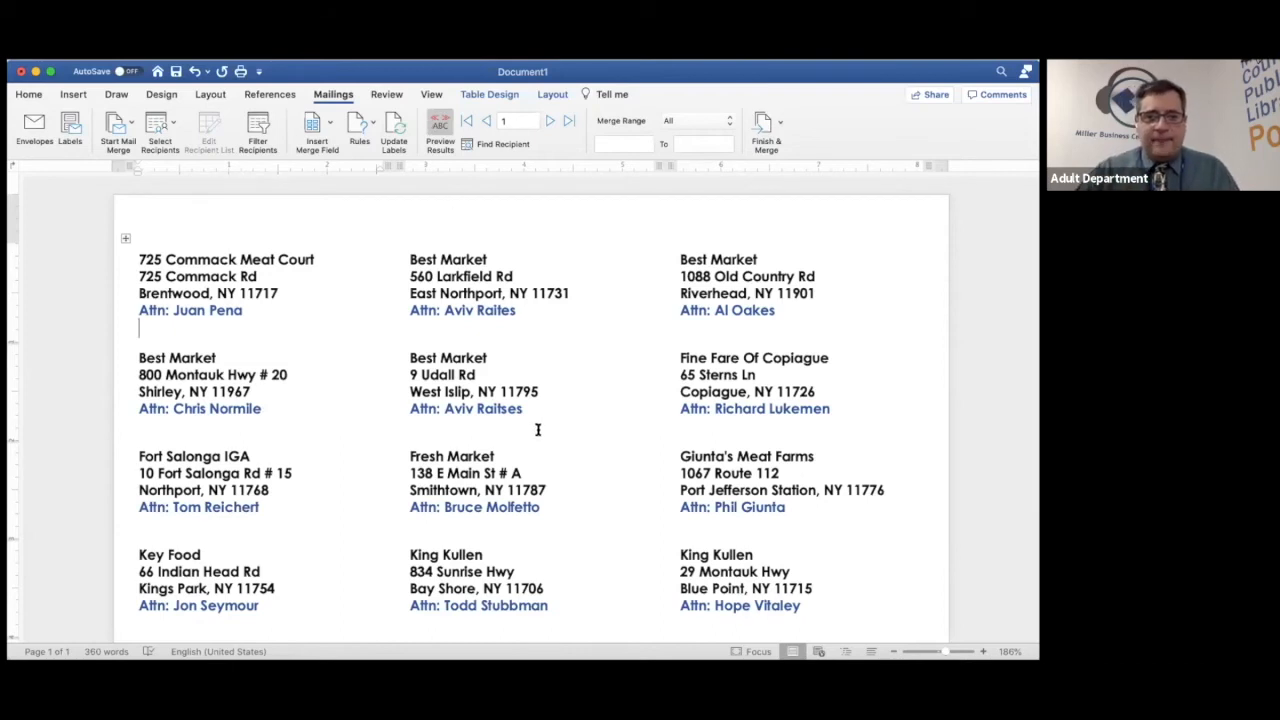
scroll(538, 429, down, 3)
scroll(544, 426, down, 10)
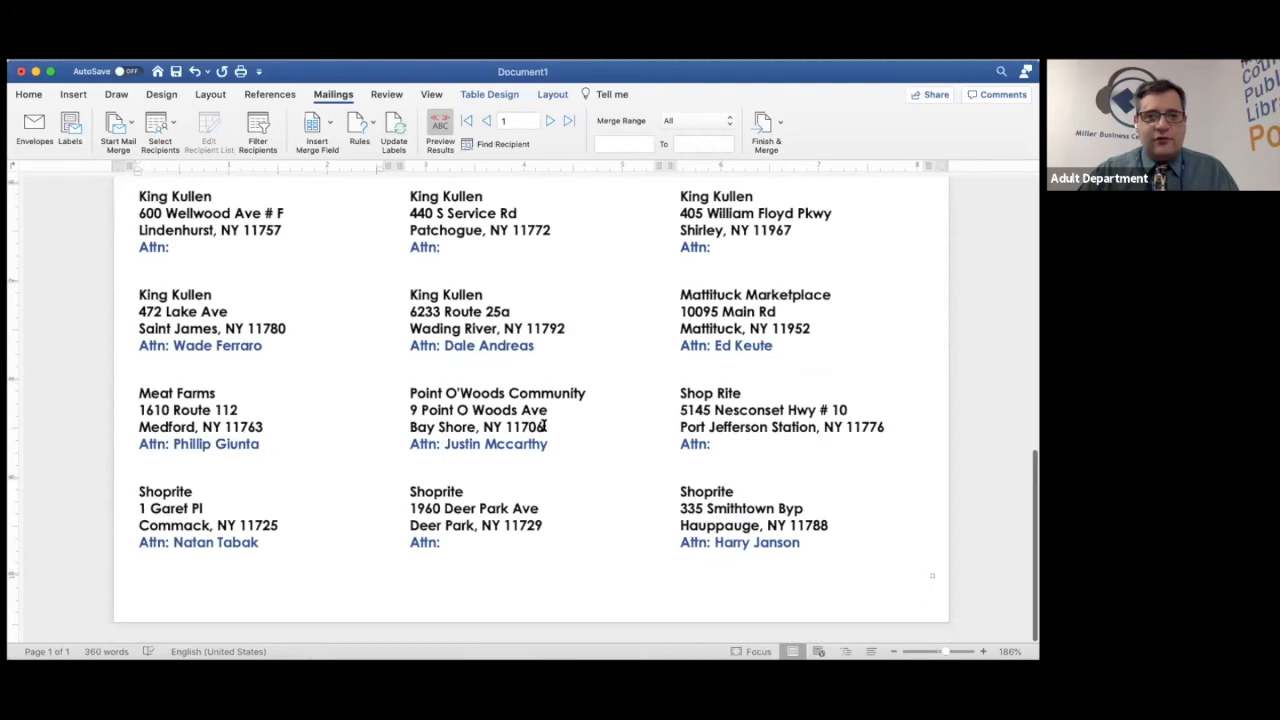
scroll(544, 425, up, 15)
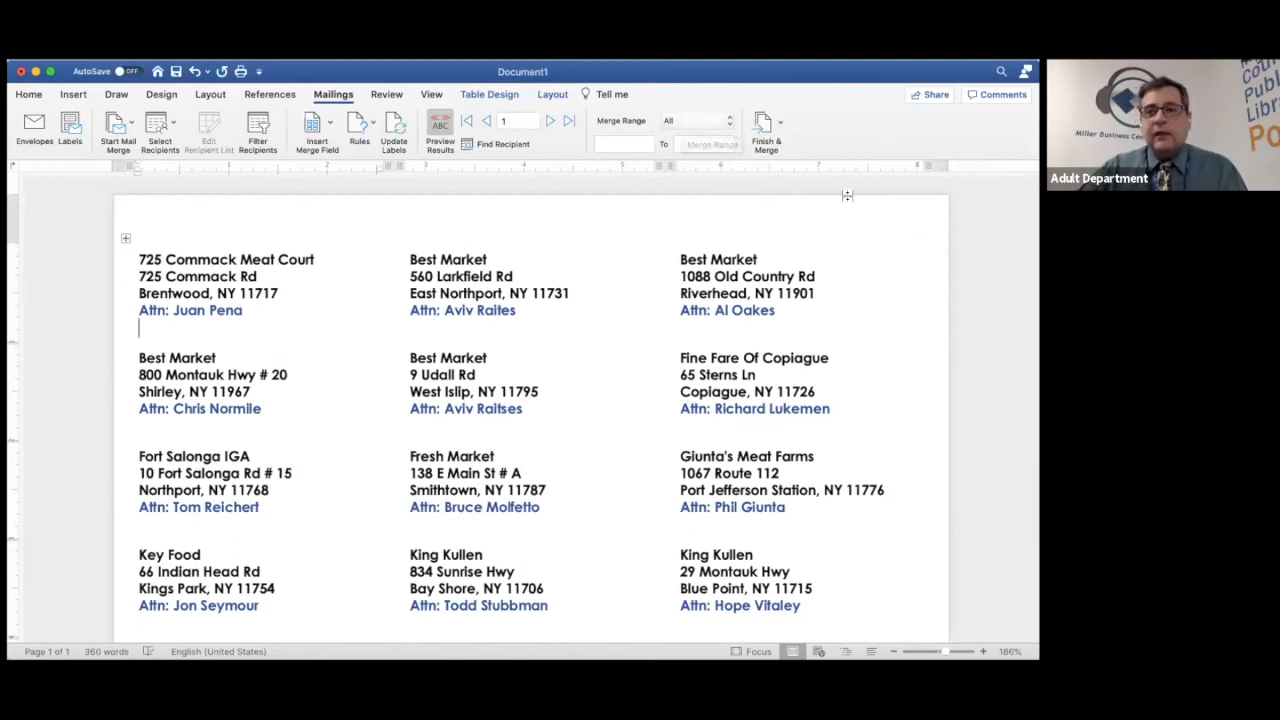
click(768, 128)
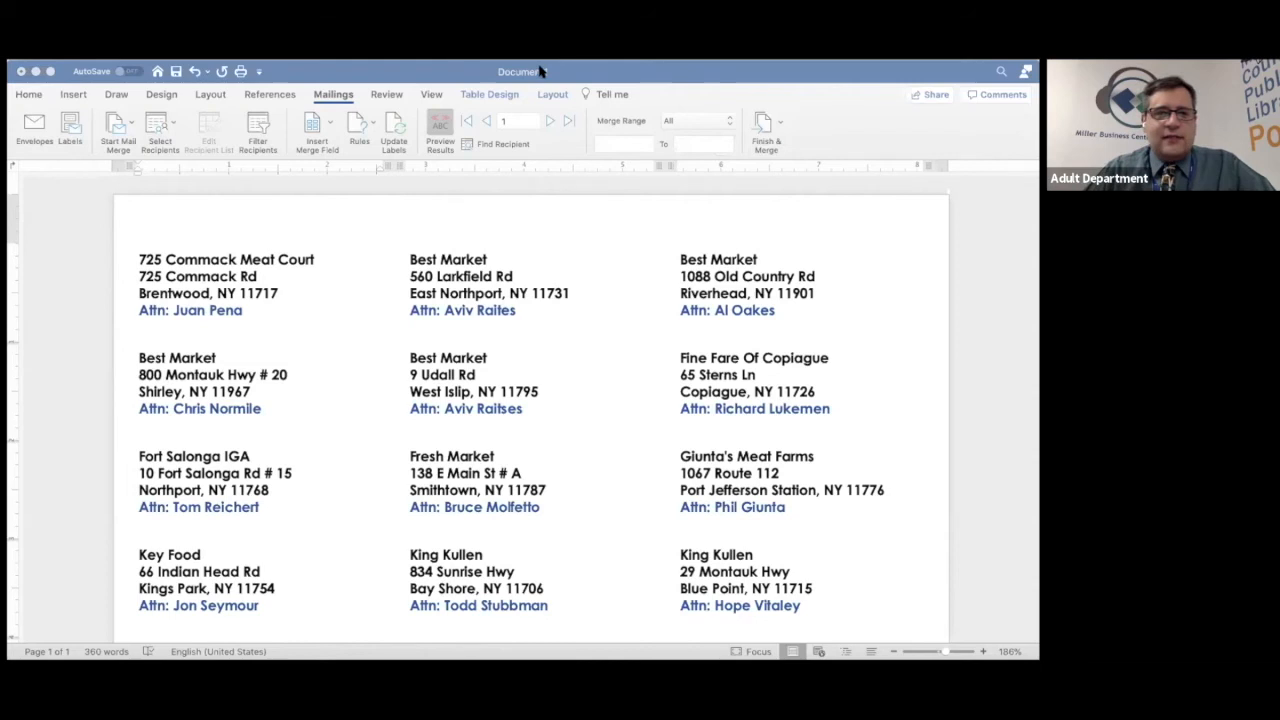
click(88, 48)
click(127, 152)
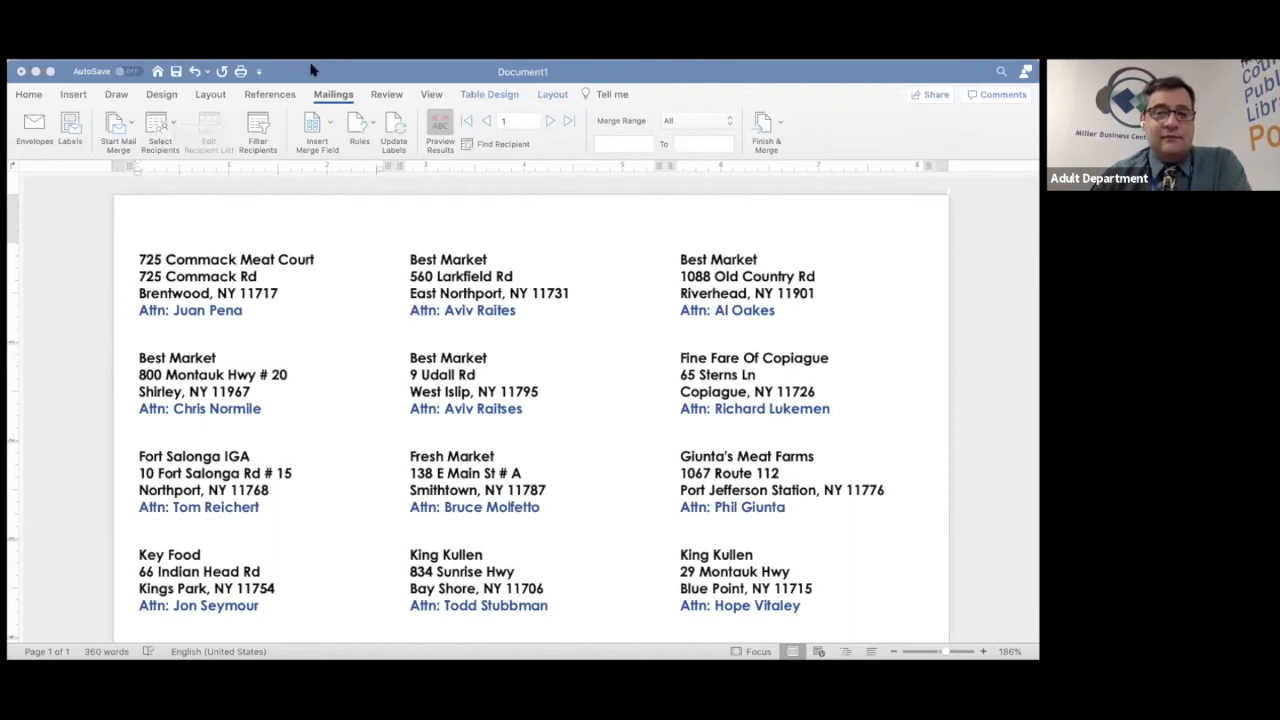
click(345, 292)
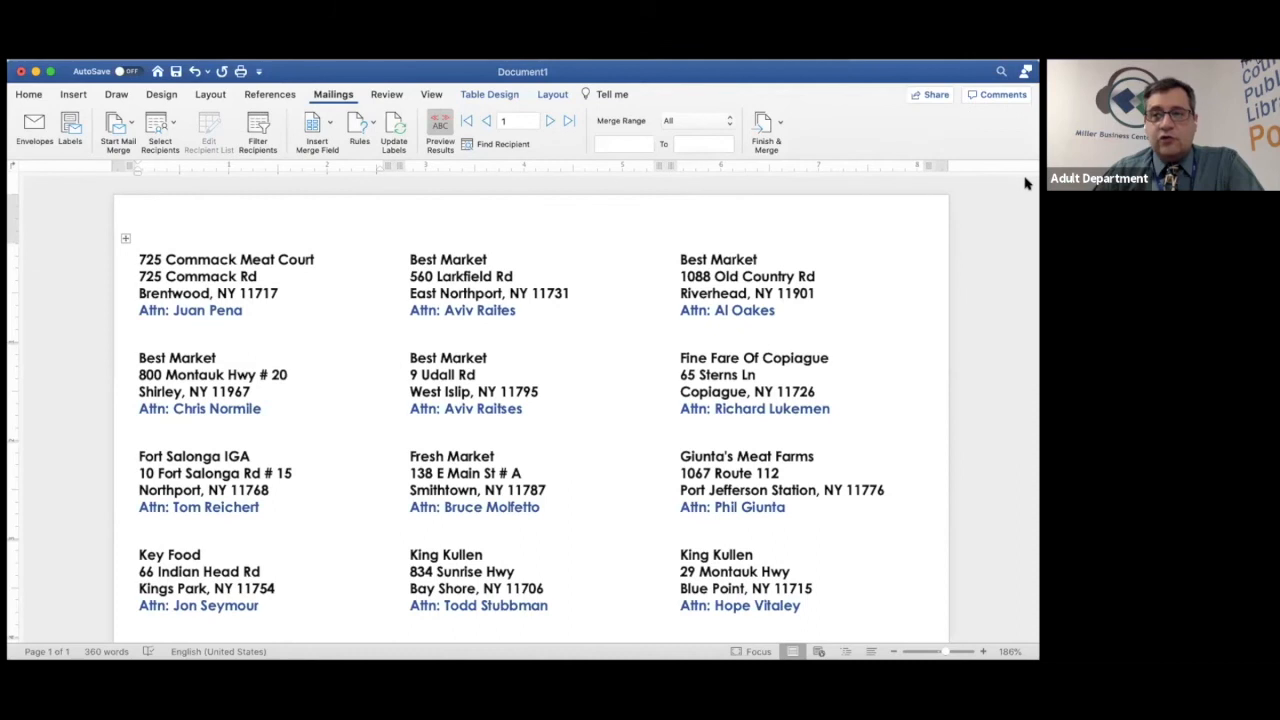
click(1027, 183)
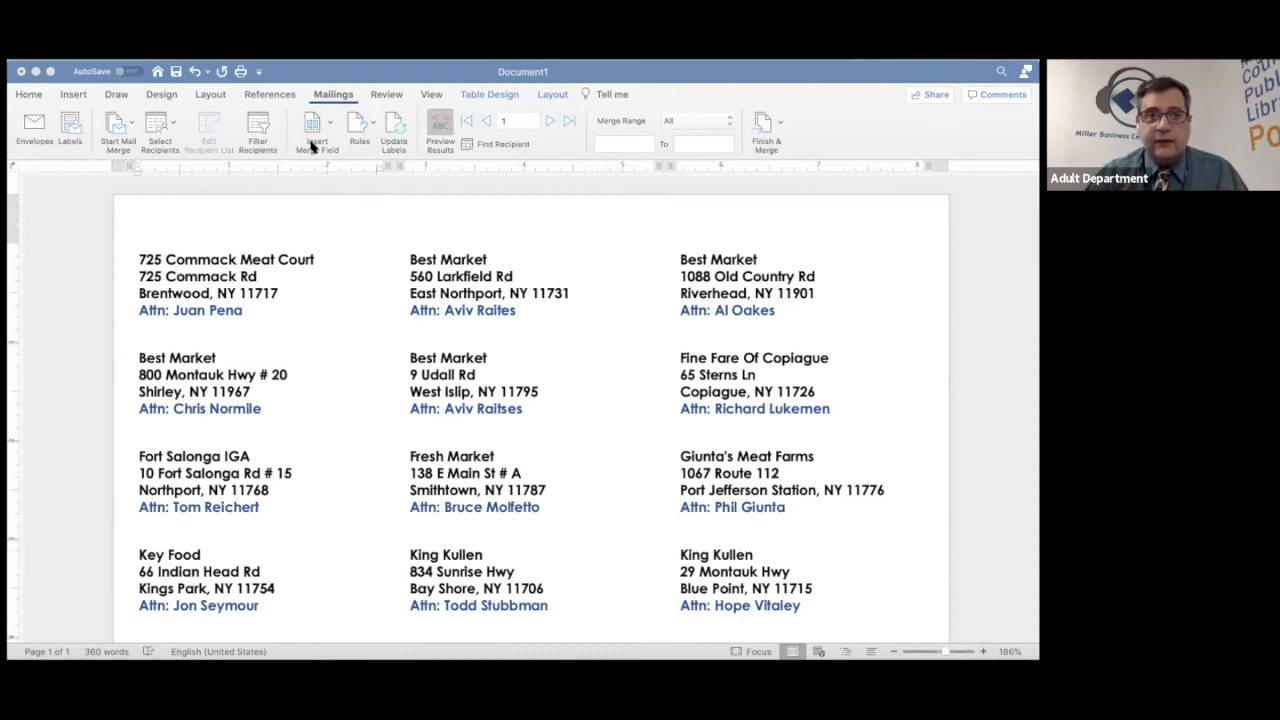
click(302, 72)
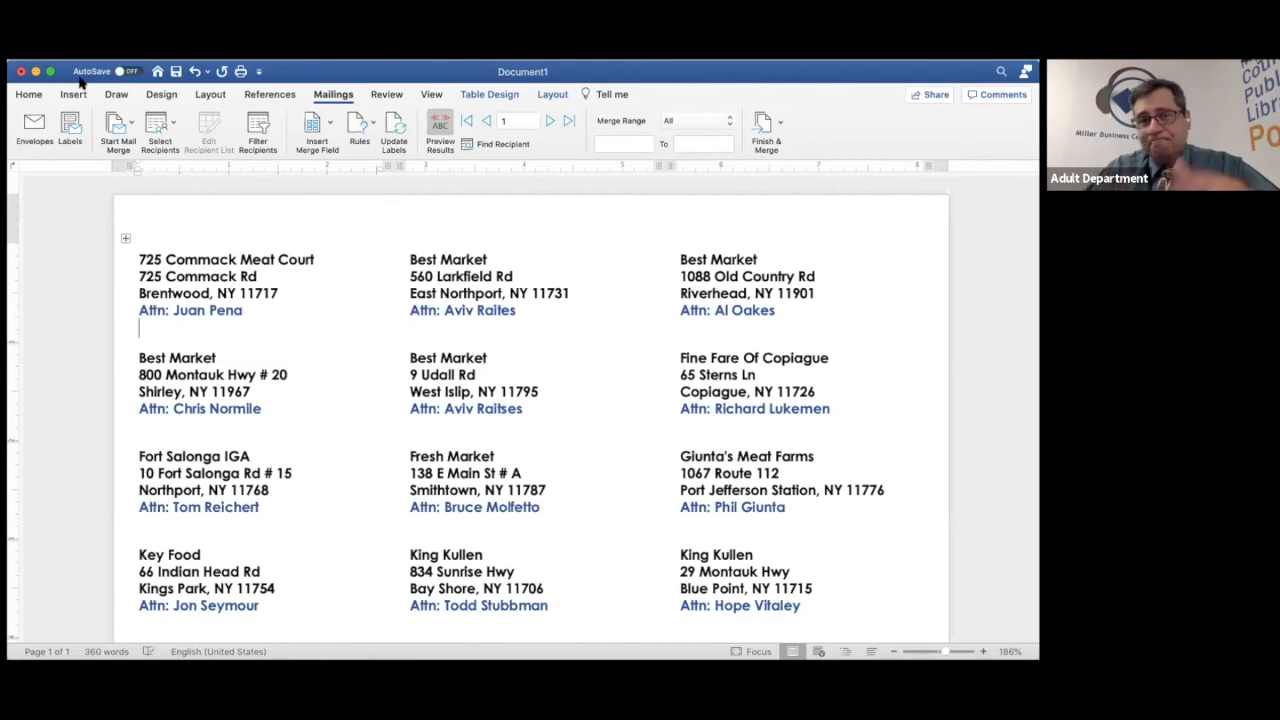
Create a new blank Word document.
click(28, 94)
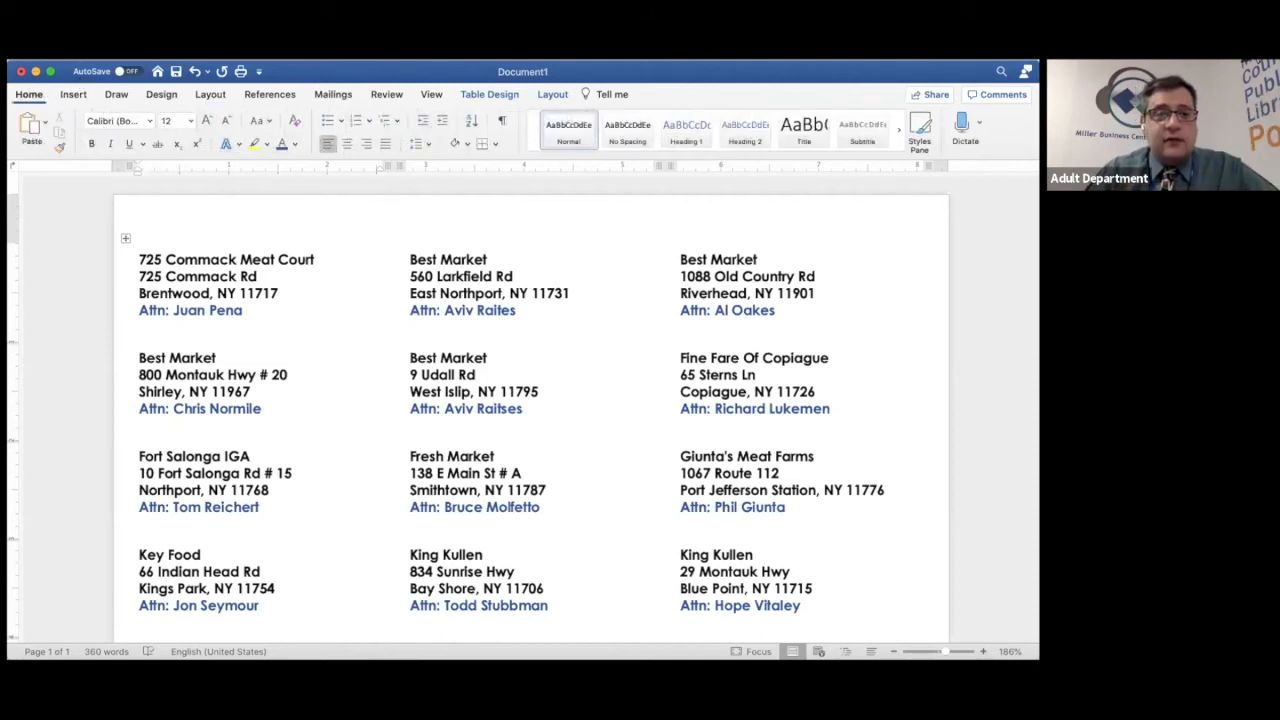
click(90, 51)
click(470, 210)
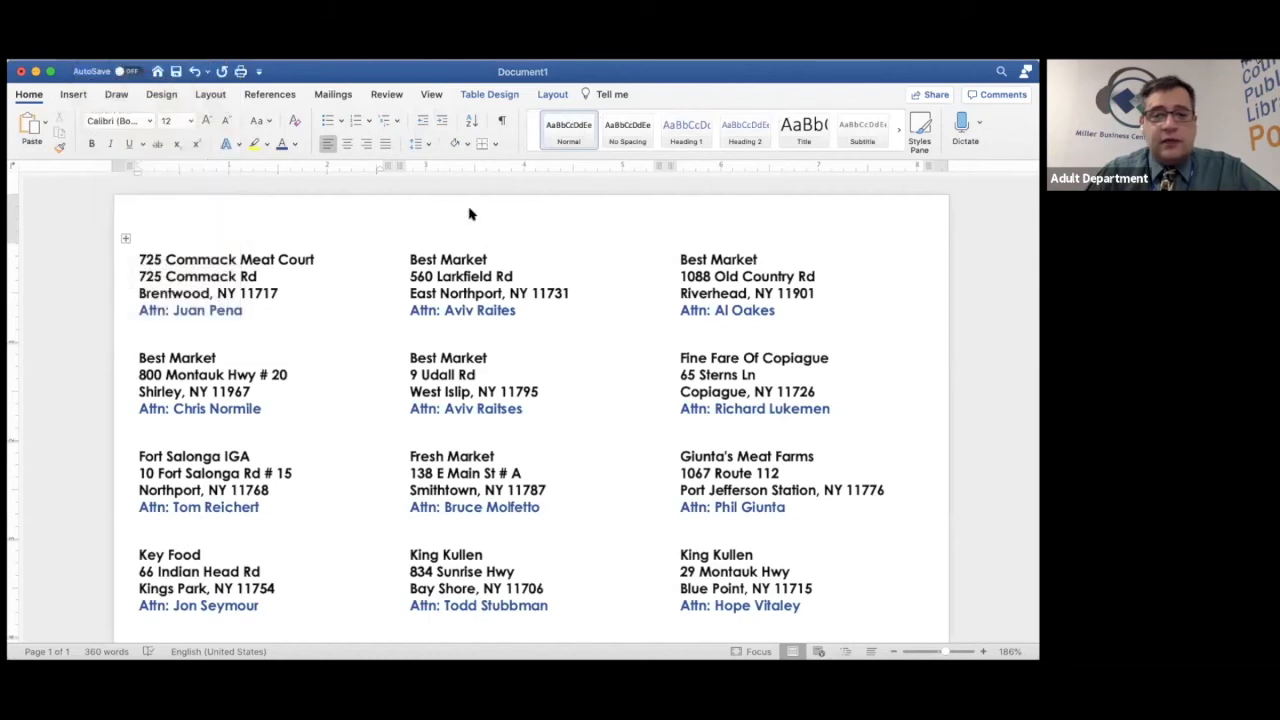
key(super+n)
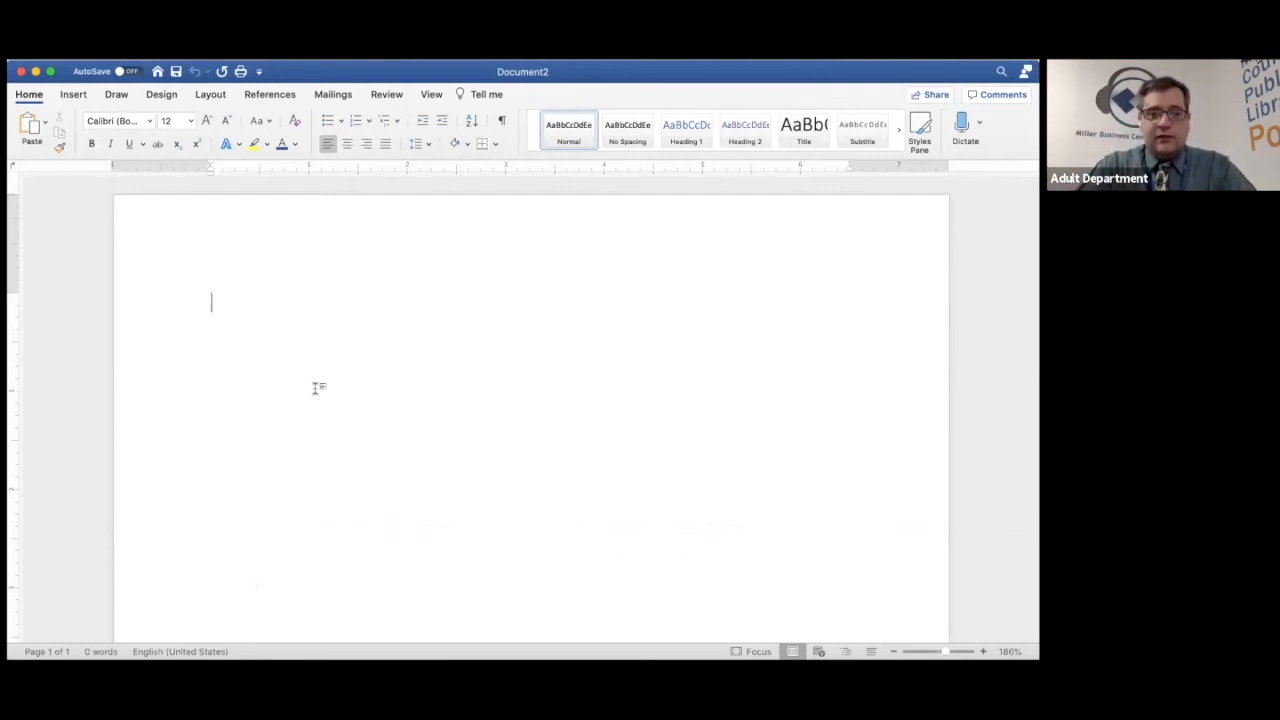
Type 'Dear' and the line 'We want to confirm that your mailing address is:'.
text(Dear)
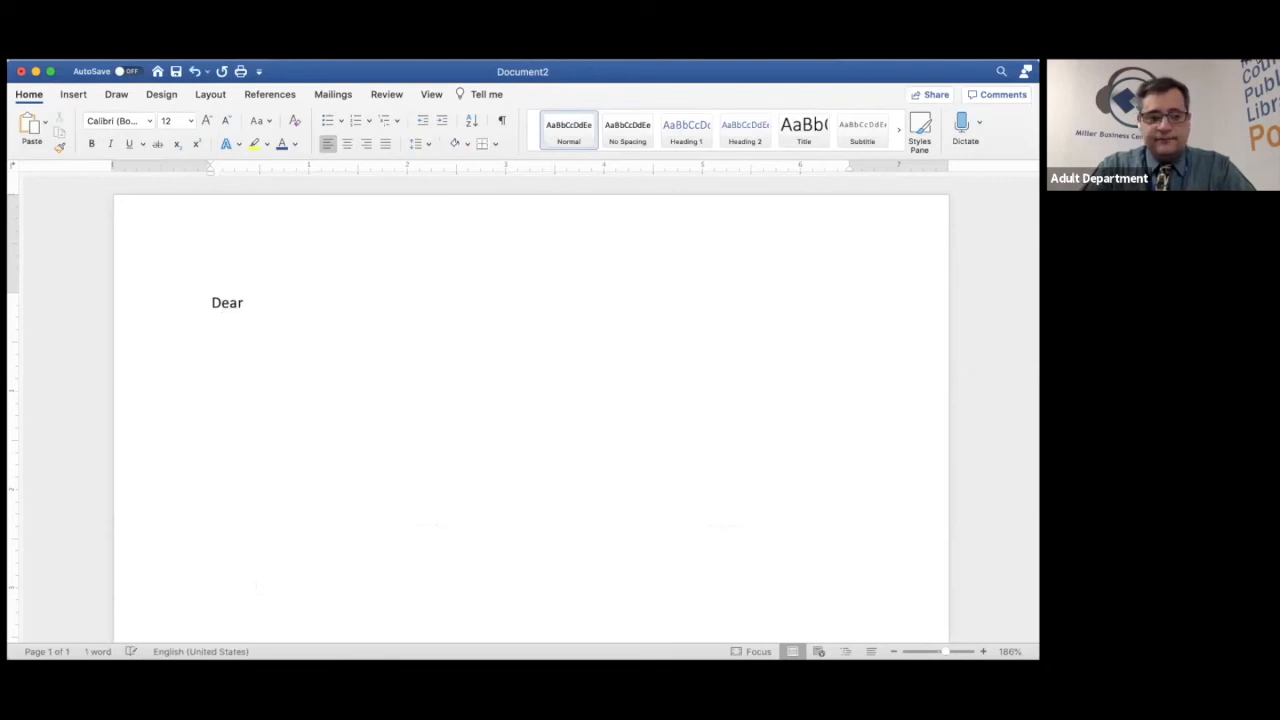
key(Return)
key(Return)
text(T)
key(BackSpace)
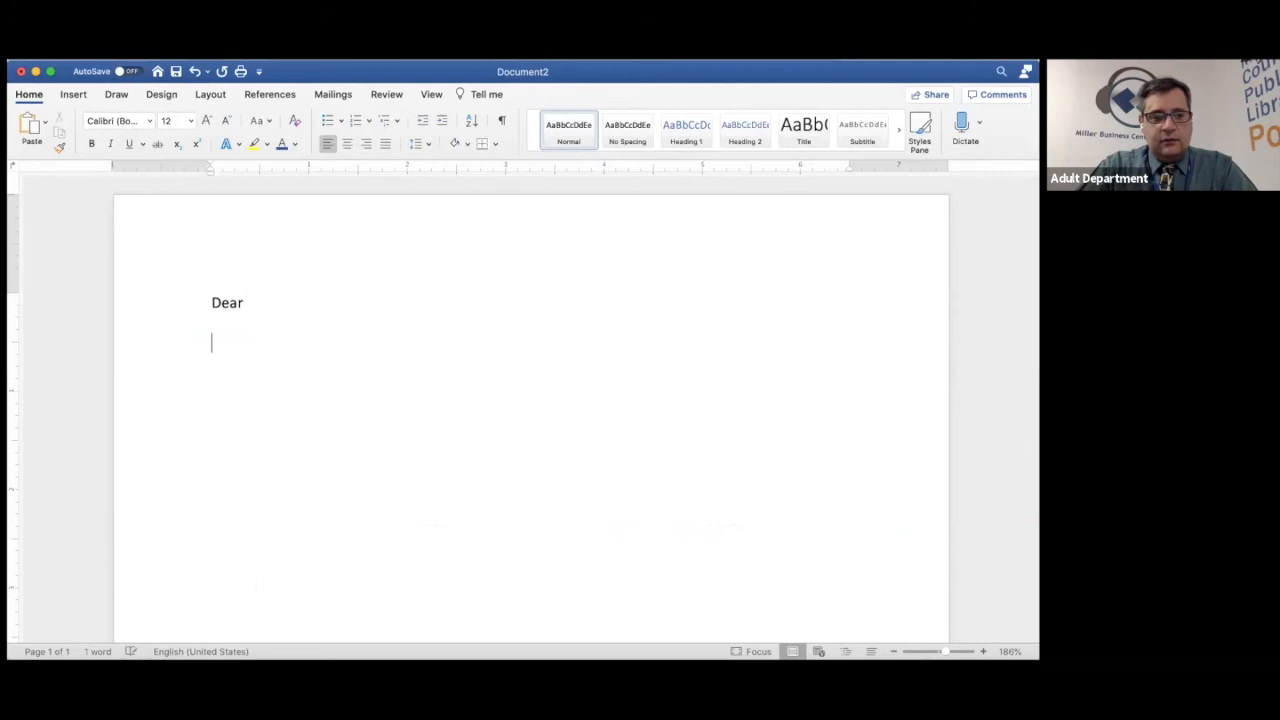
text(We want to confirm that your mailing address is:)
key(Return)
key(Return)
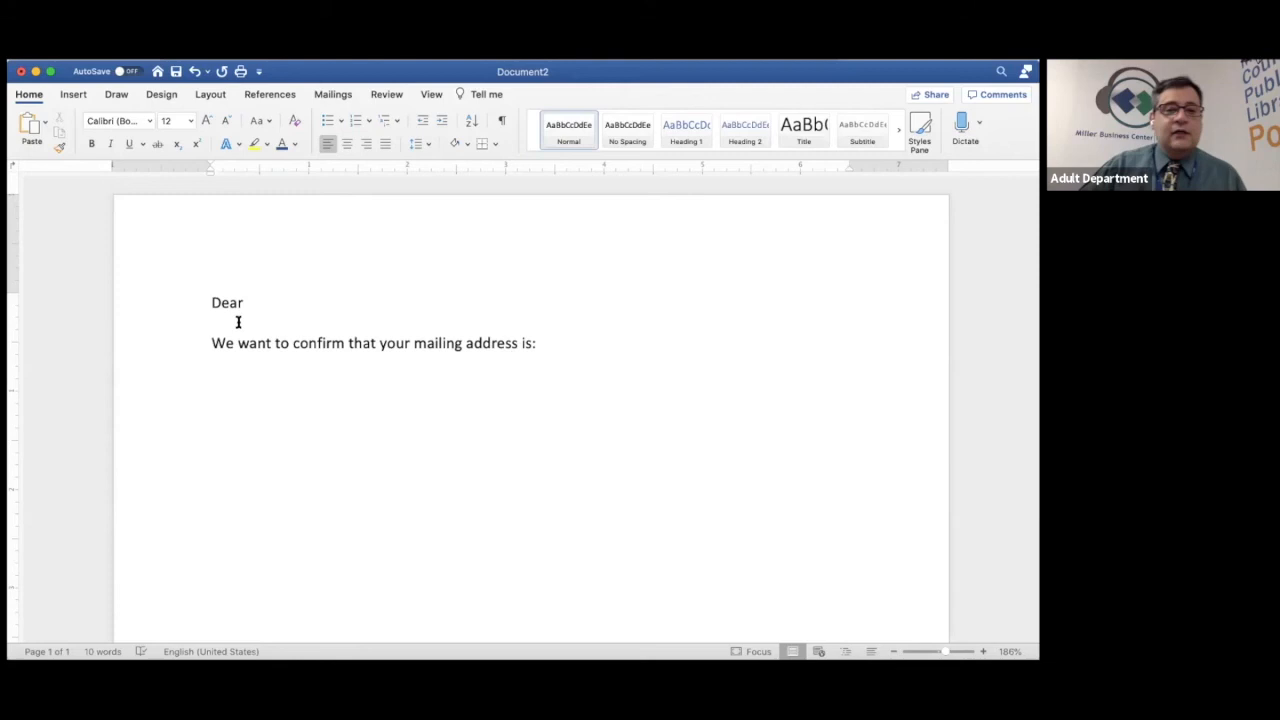
click(336, 98)
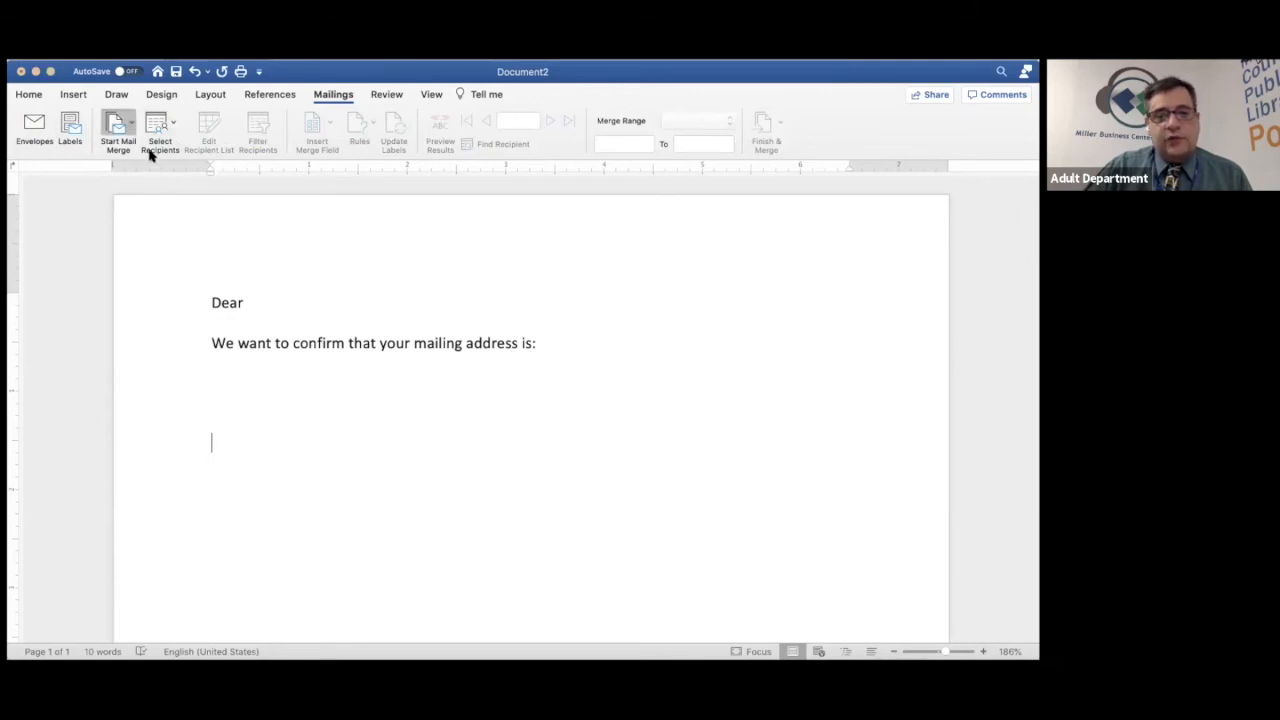
Make the document a letters merge using the entire worksheet of Desktop's mylist file as recipients.
click(149, 152)
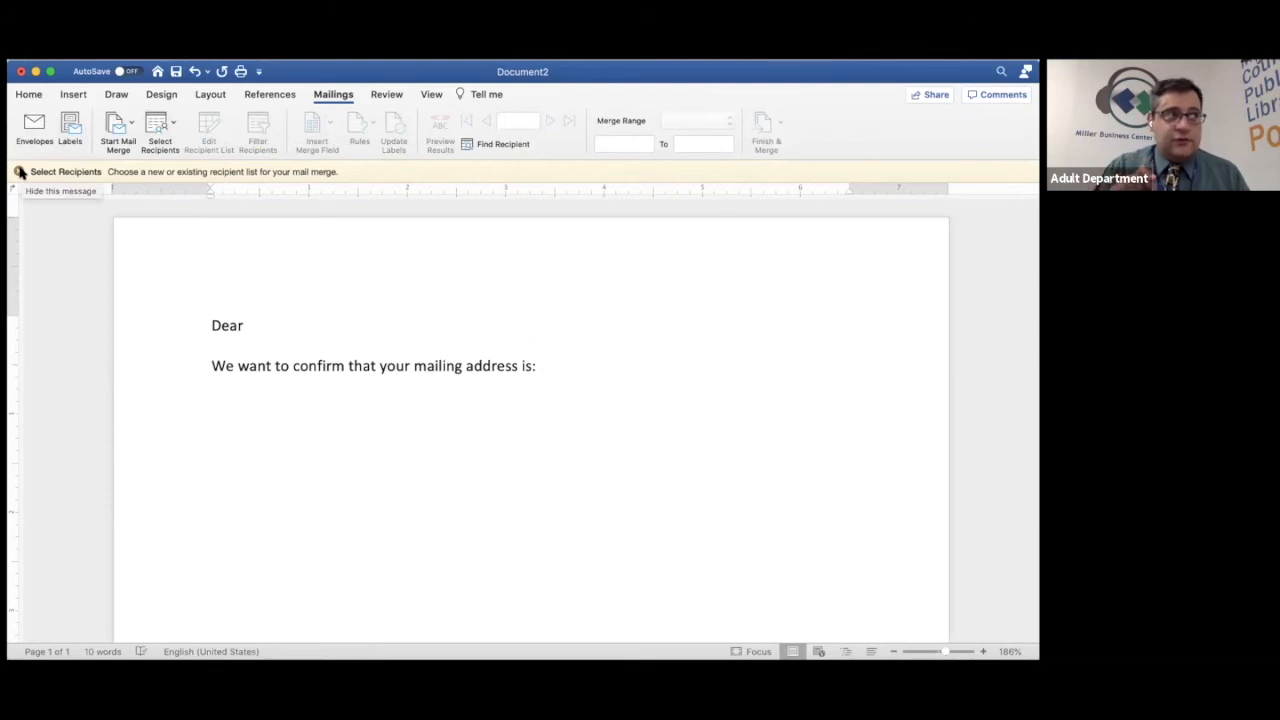
click(20, 172)
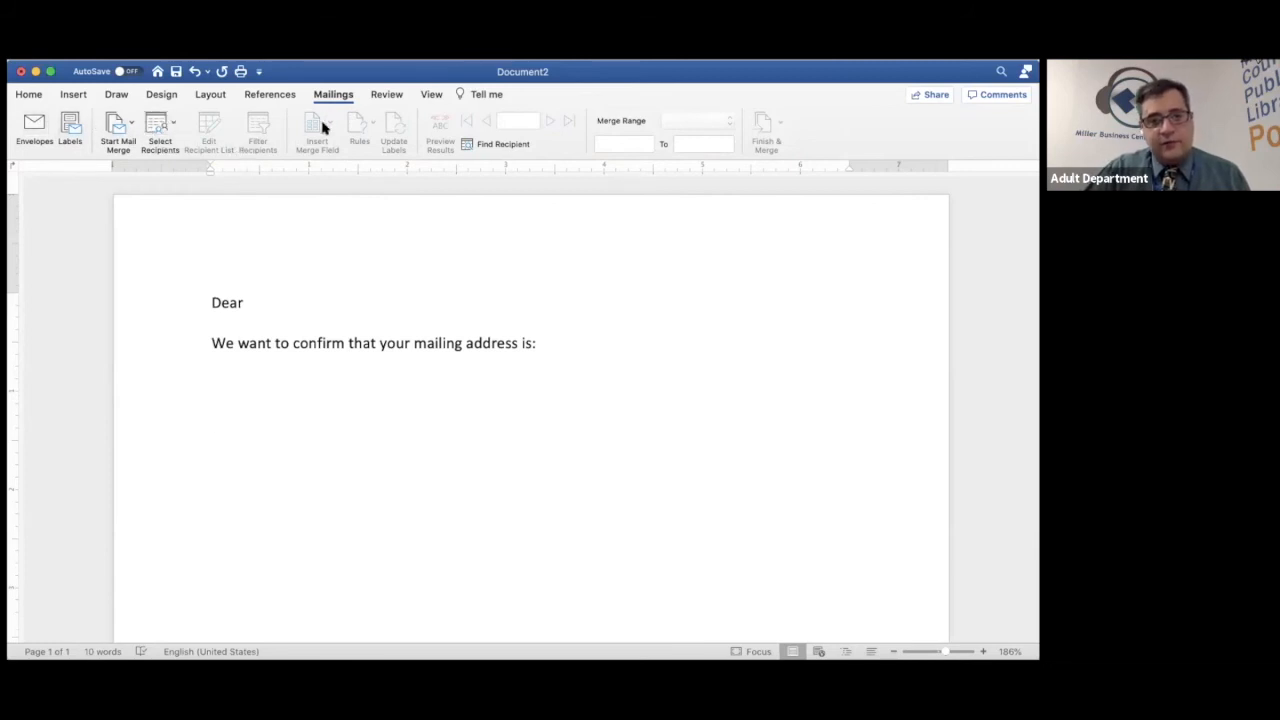
click(170, 125)
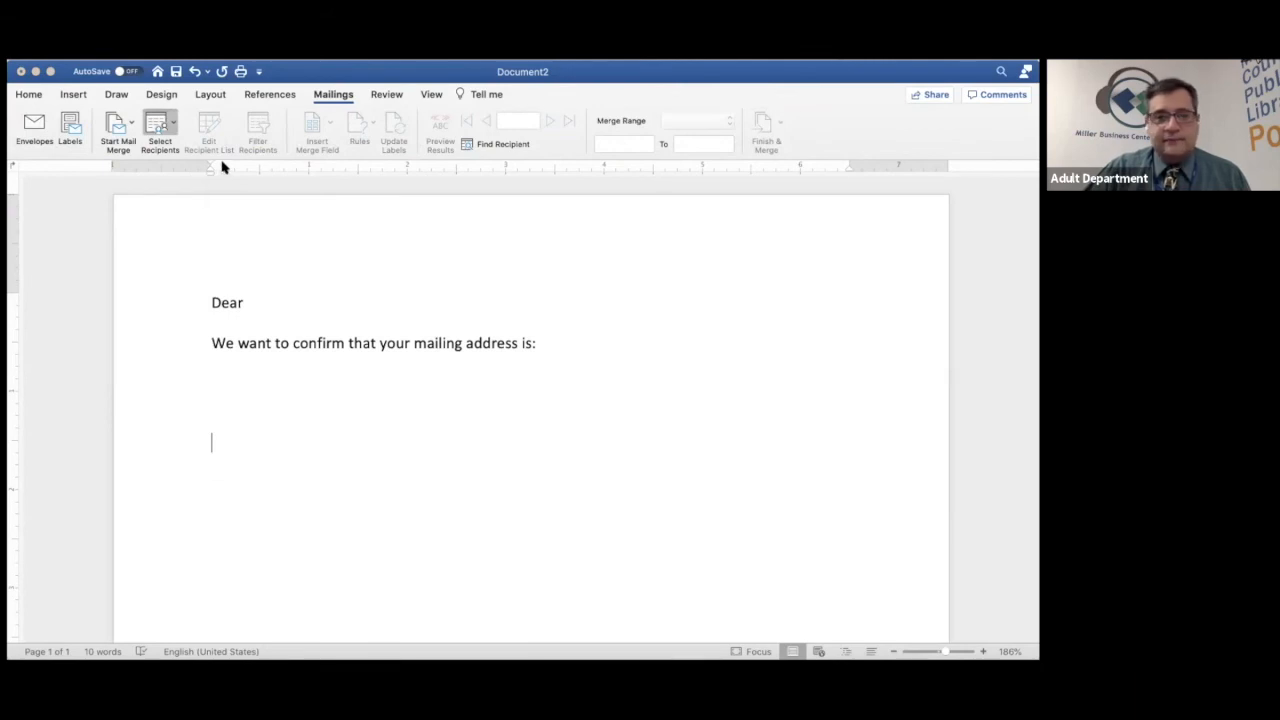
scroll(437, 305, down, 3)
scroll(437, 305, down, 10)
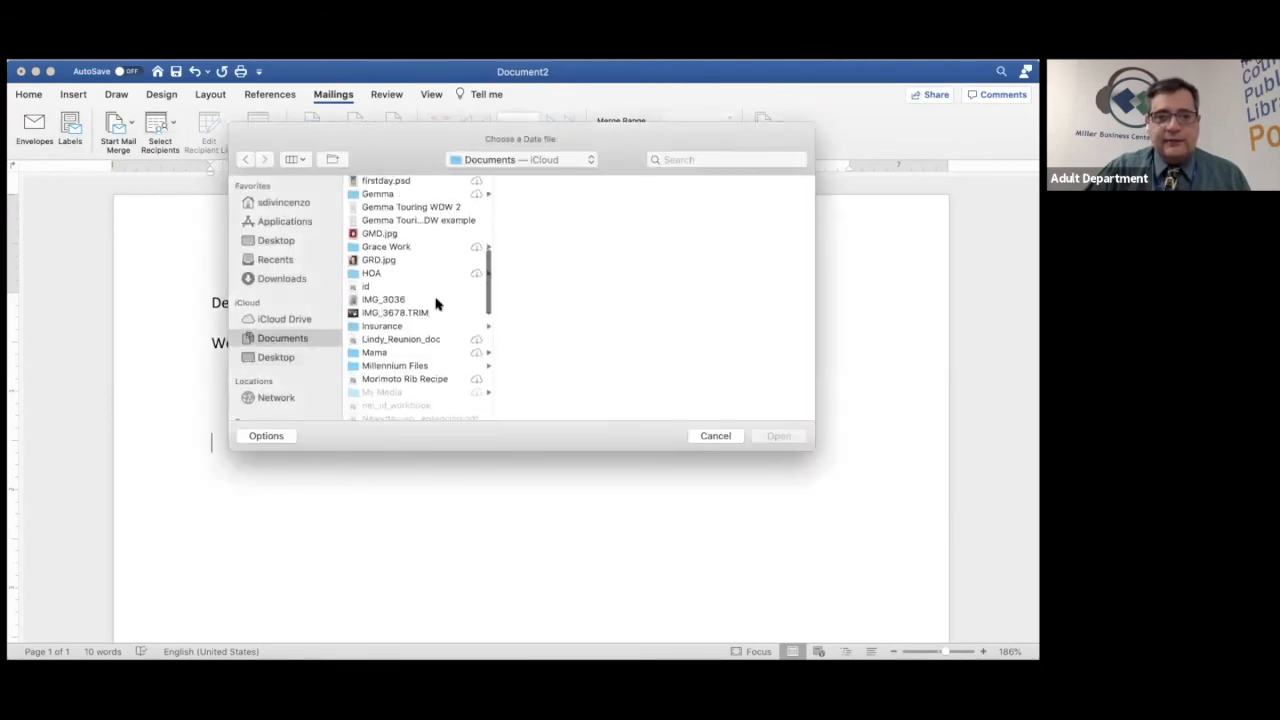
click(278, 244)
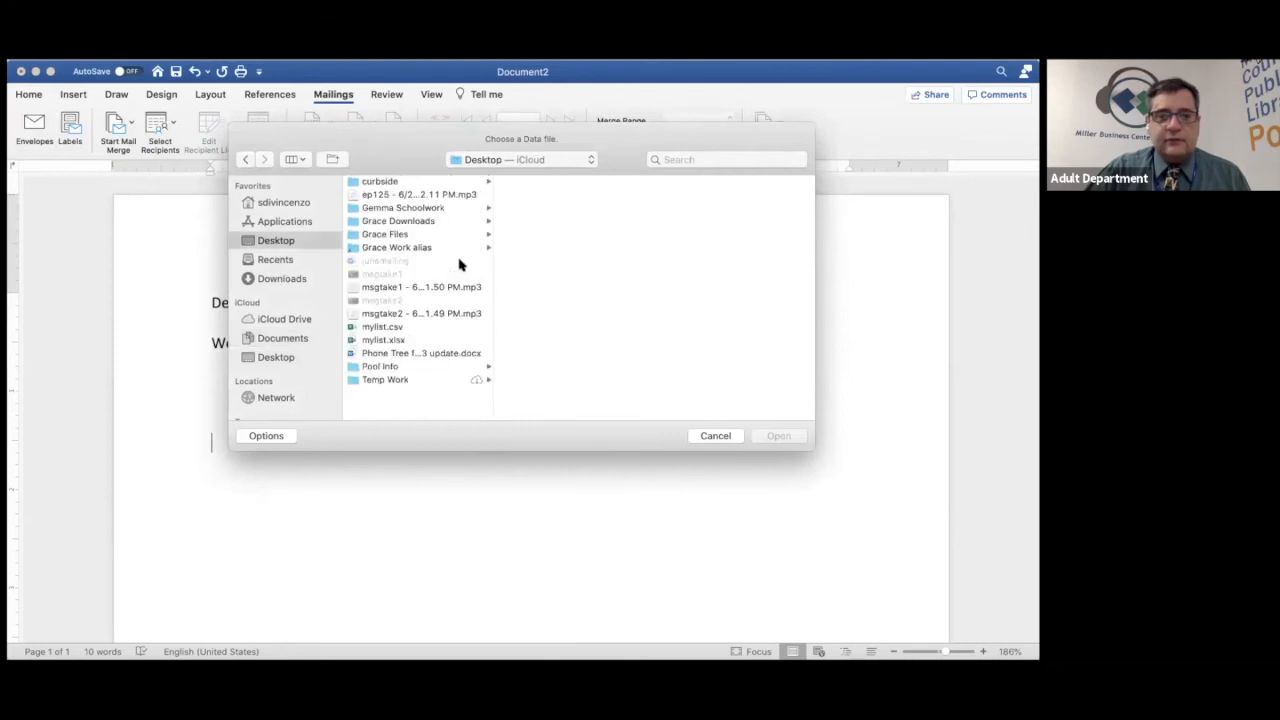
click(378, 341)
click(774, 436)
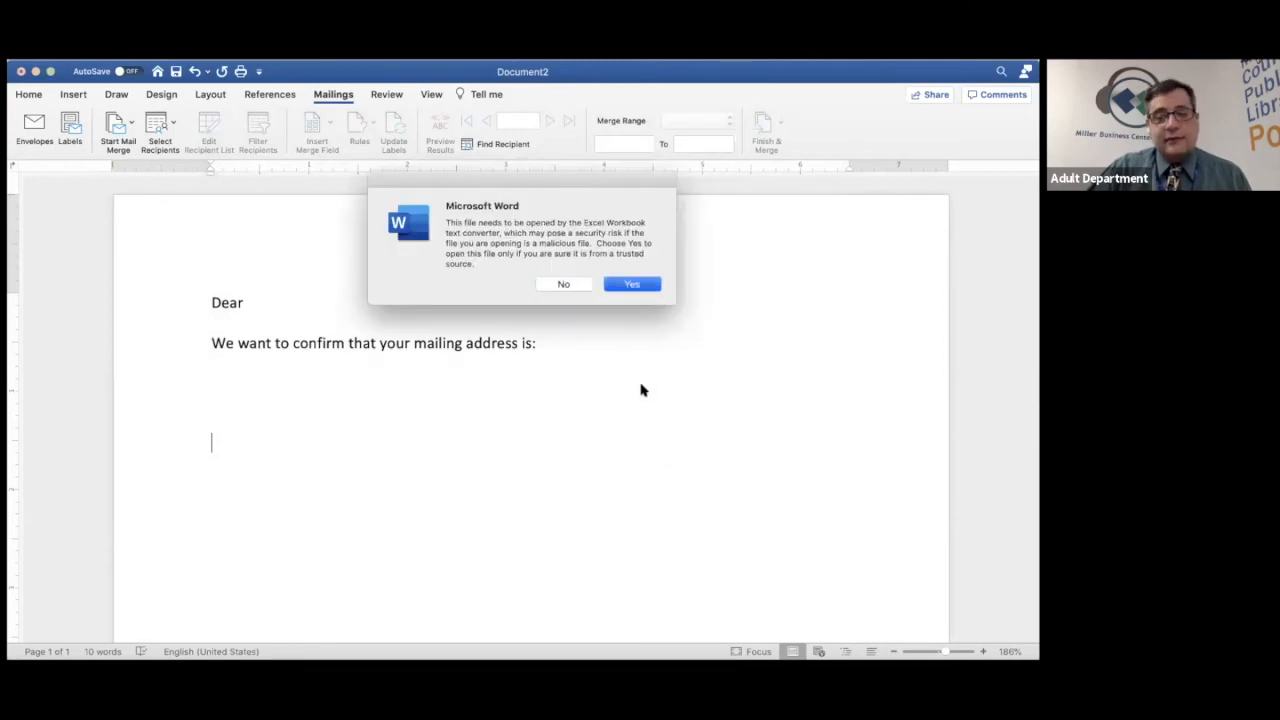
key(Return)
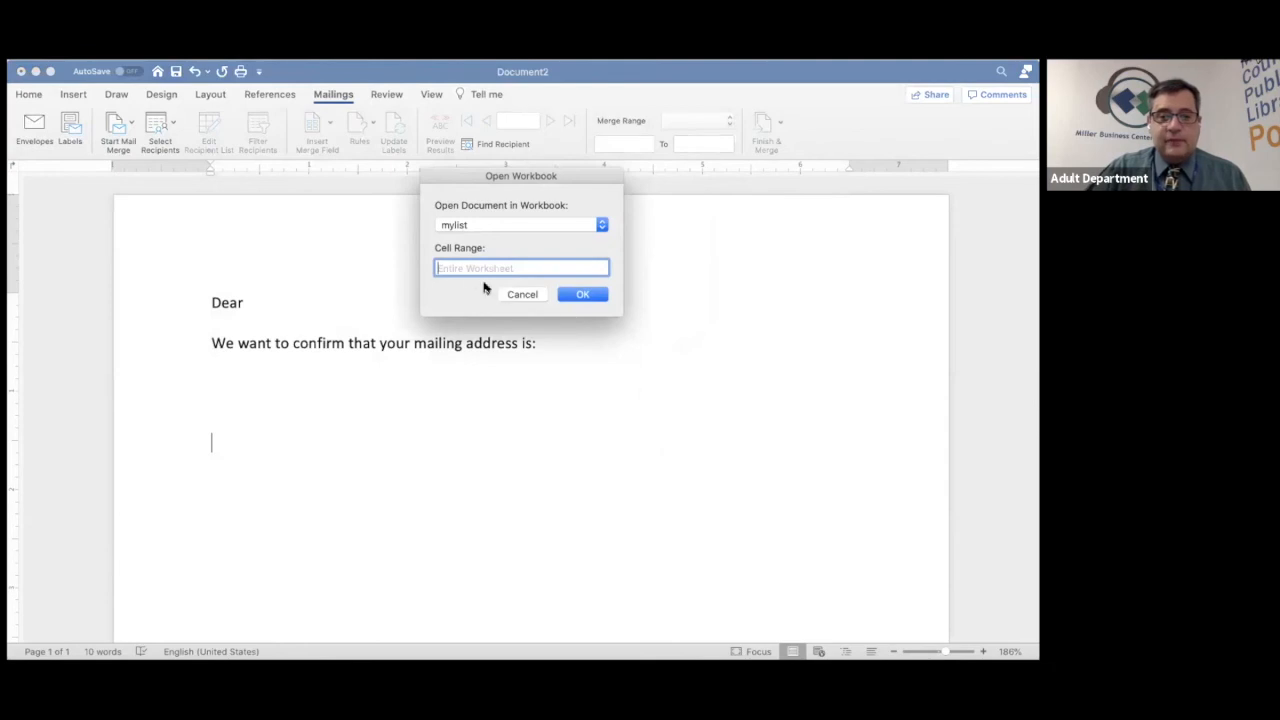
click(588, 294)
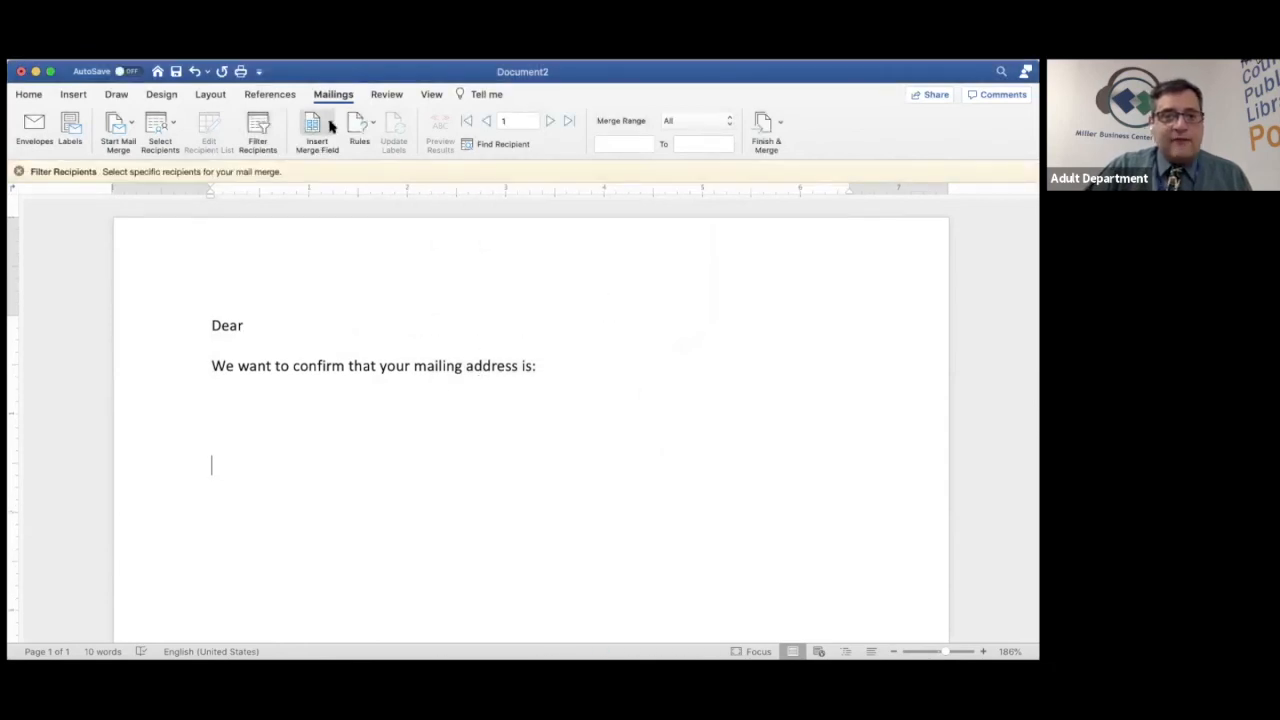
Insert the «Full_Name» field after 'Dear' followed by a comma.
click(267, 325)
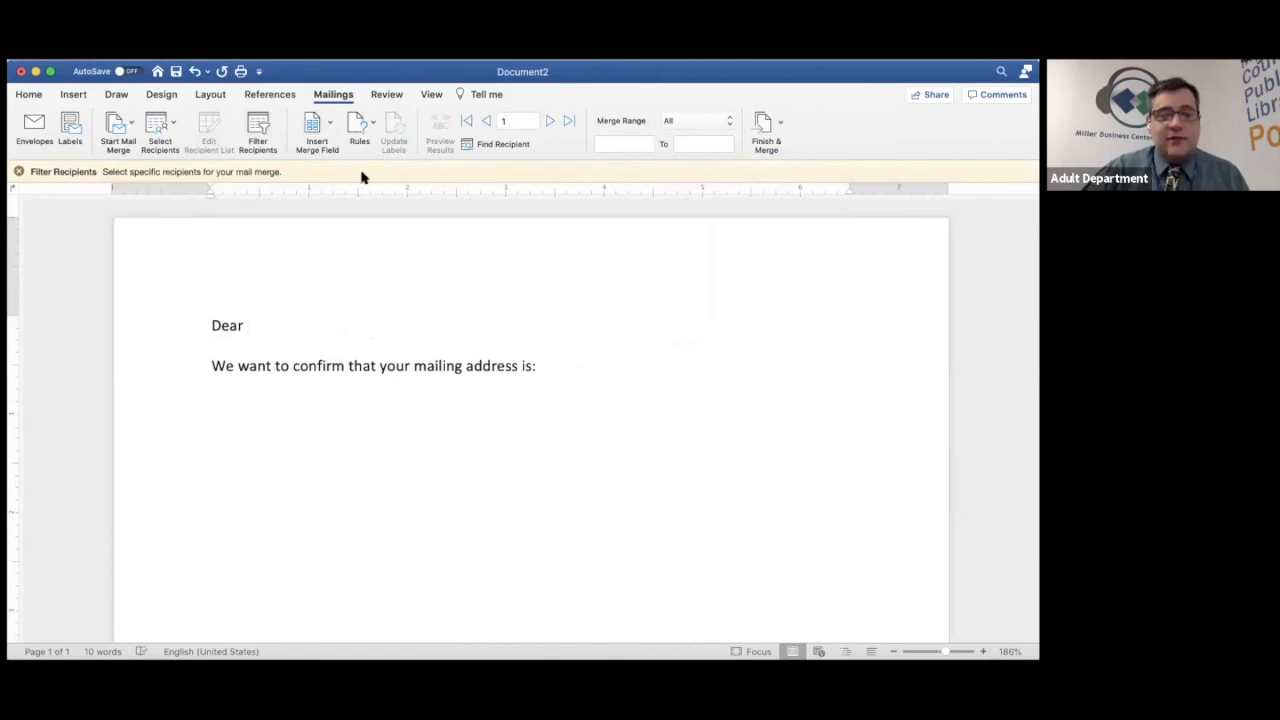
click(337, 134)
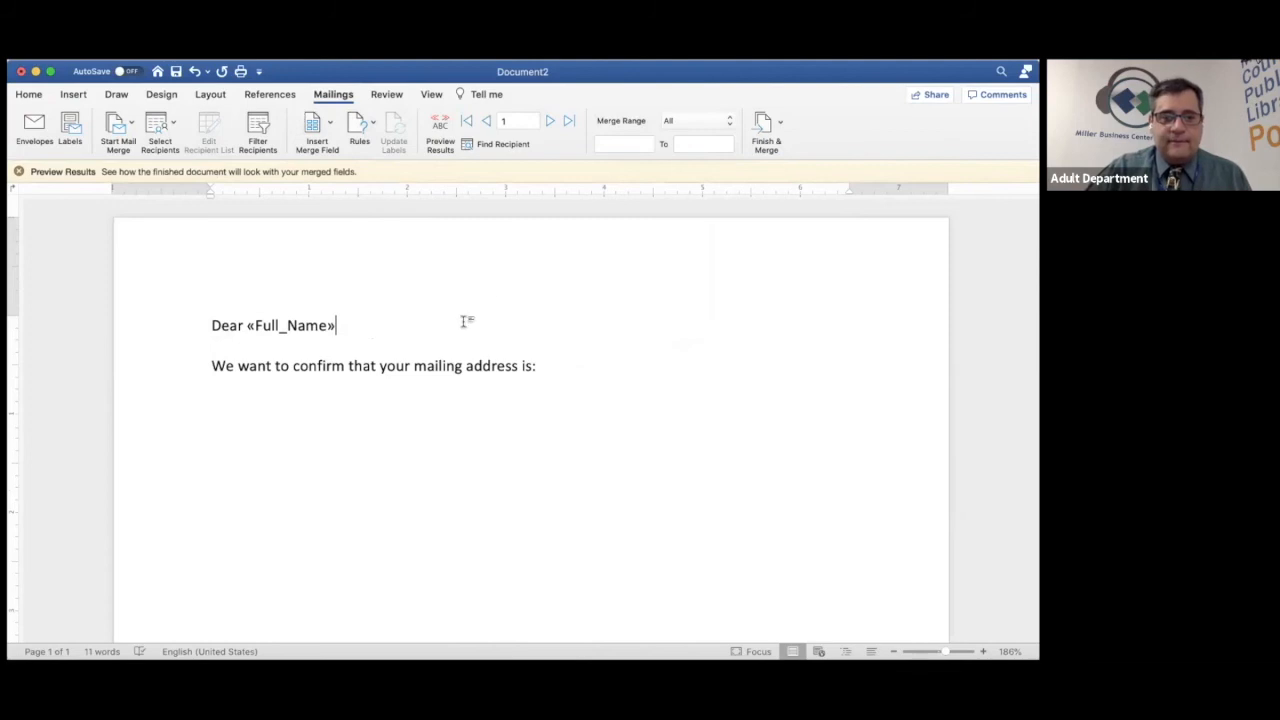
text(,)
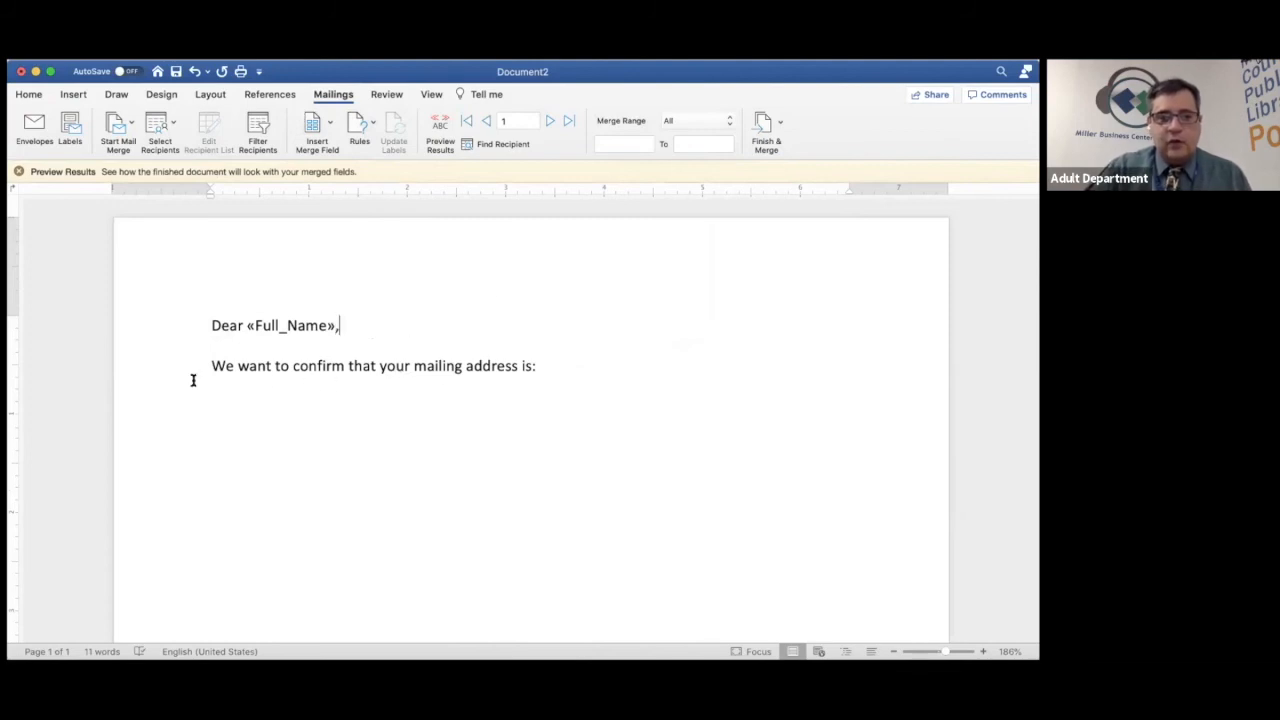
Add «Address» and a «City», «State» «ZIP_Code» line below the confirmation sentence.
click(583, 374)
key(Return)
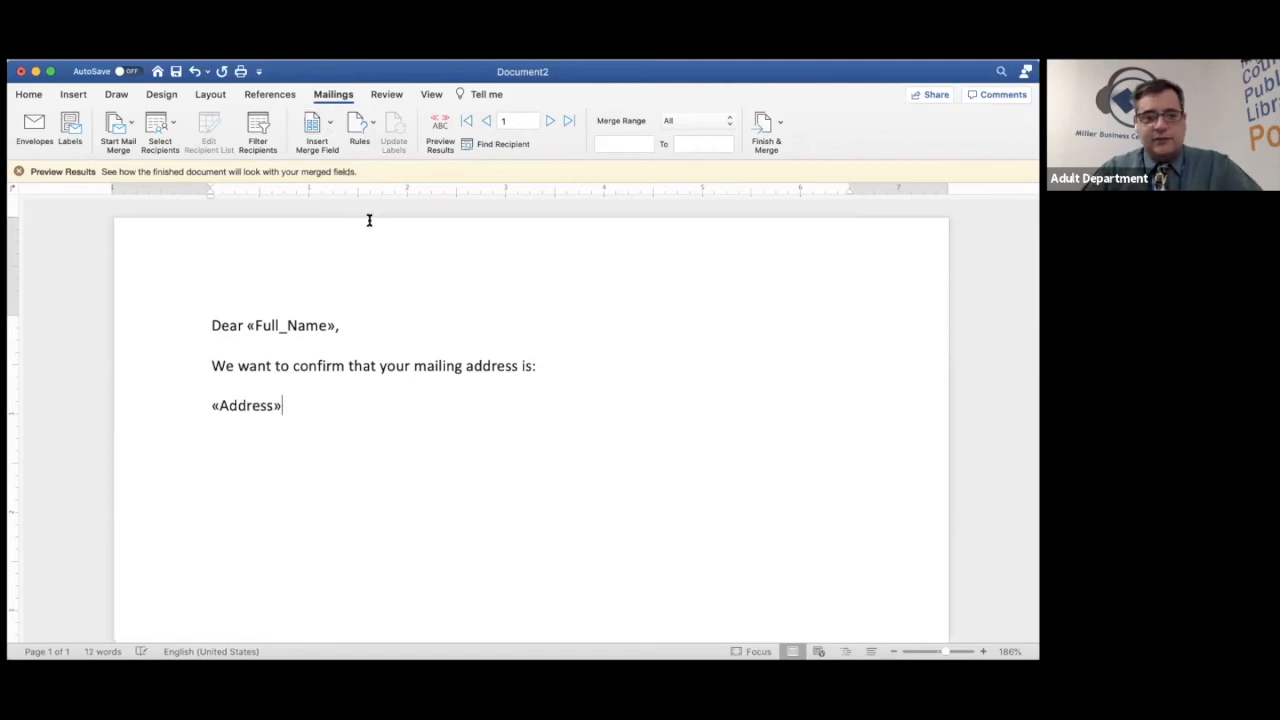
key(Return)
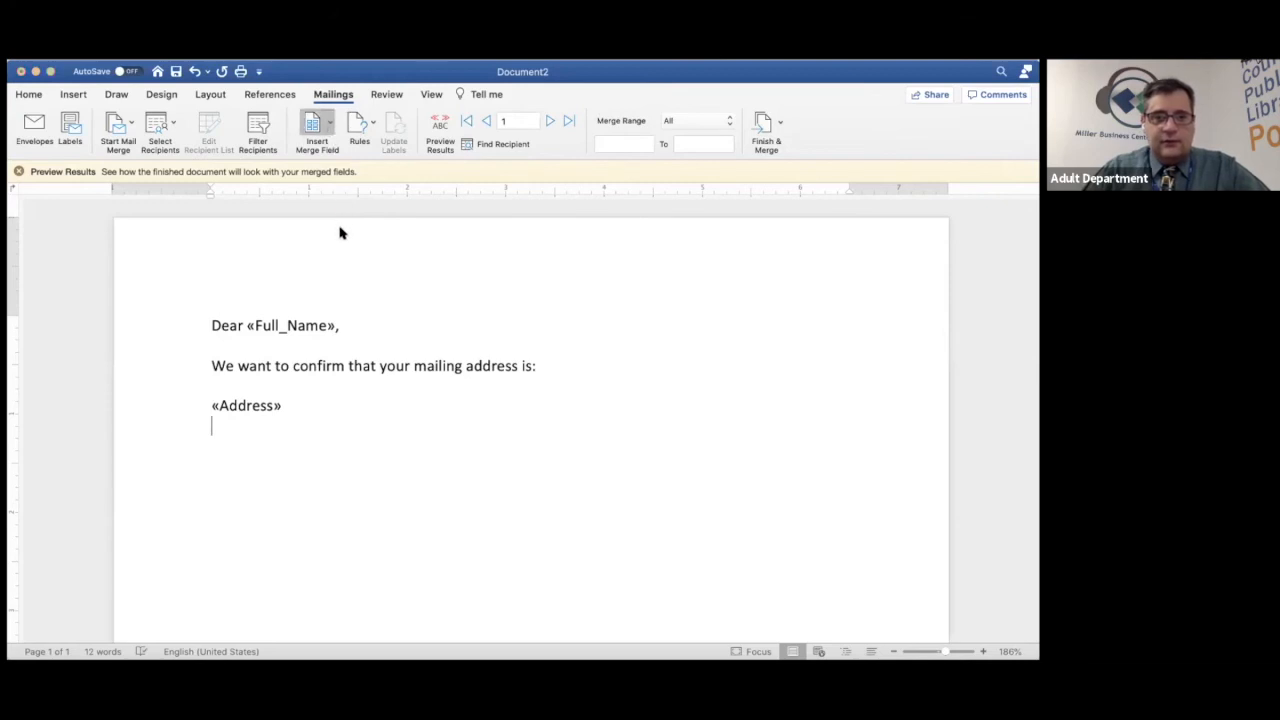
text(,)
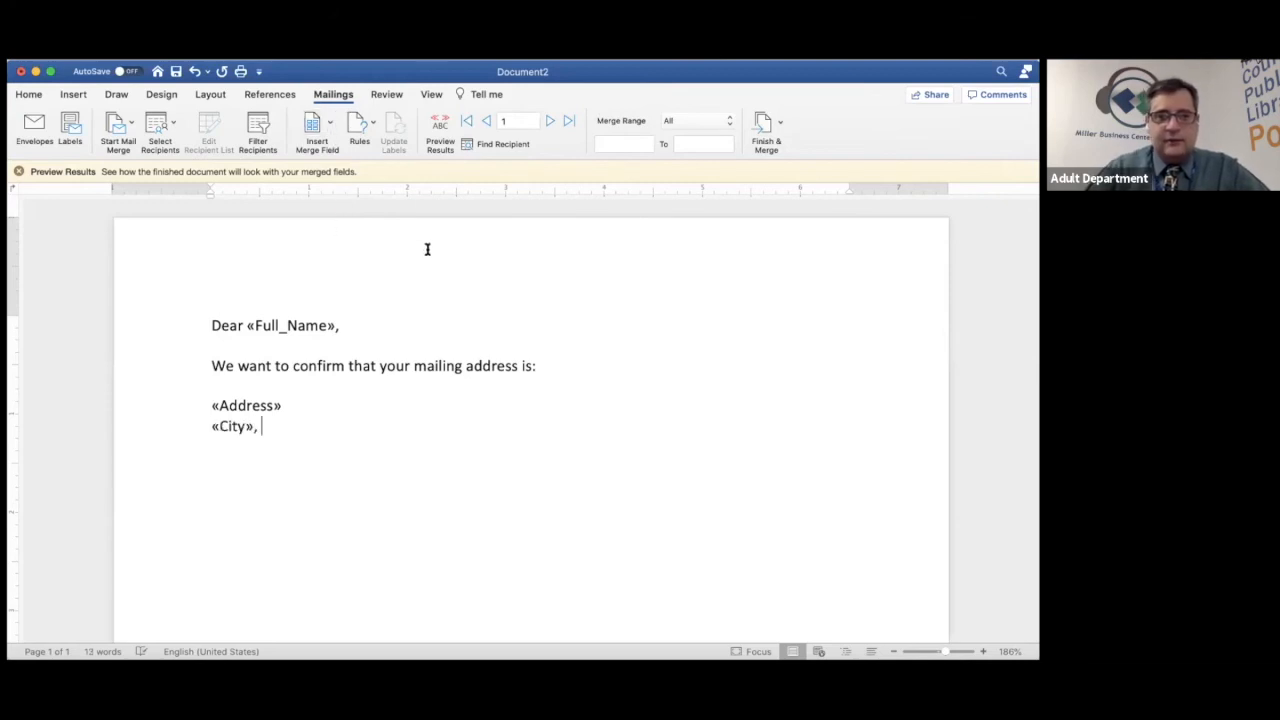
click(336, 243)
click(325, 137)
click(367, 272)
key(Return)
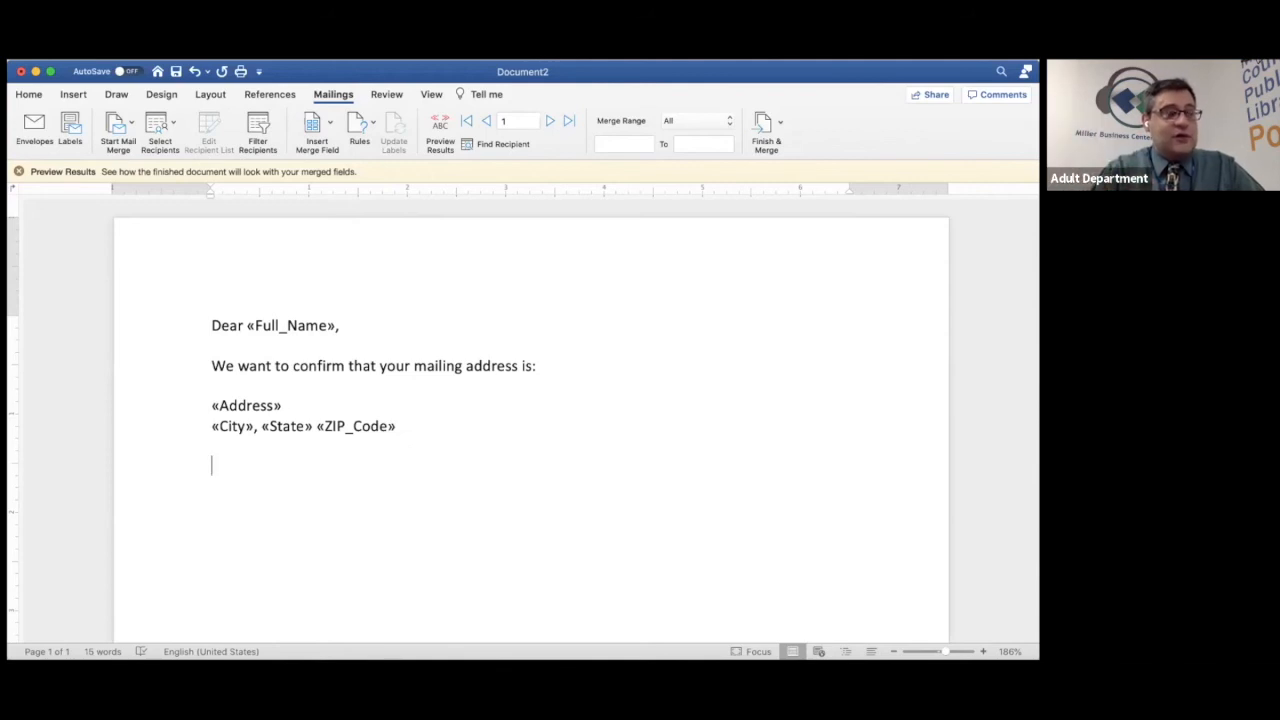
Preview record 1's name and address, then type and delete a trial 'Your balance of <balance> is overdue' line.
click(435, 132)
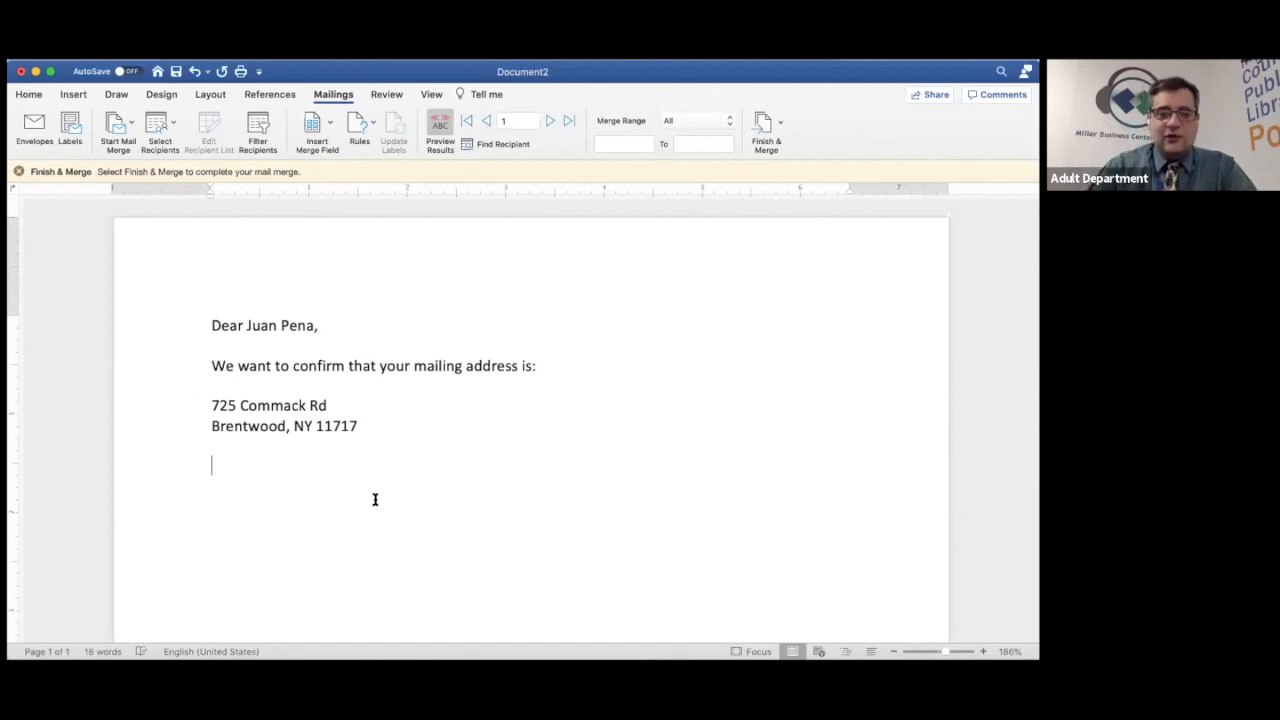
key(Return)
text(Your balacn)
key(BackSpace)
key(BackSpace)
text(nce of )
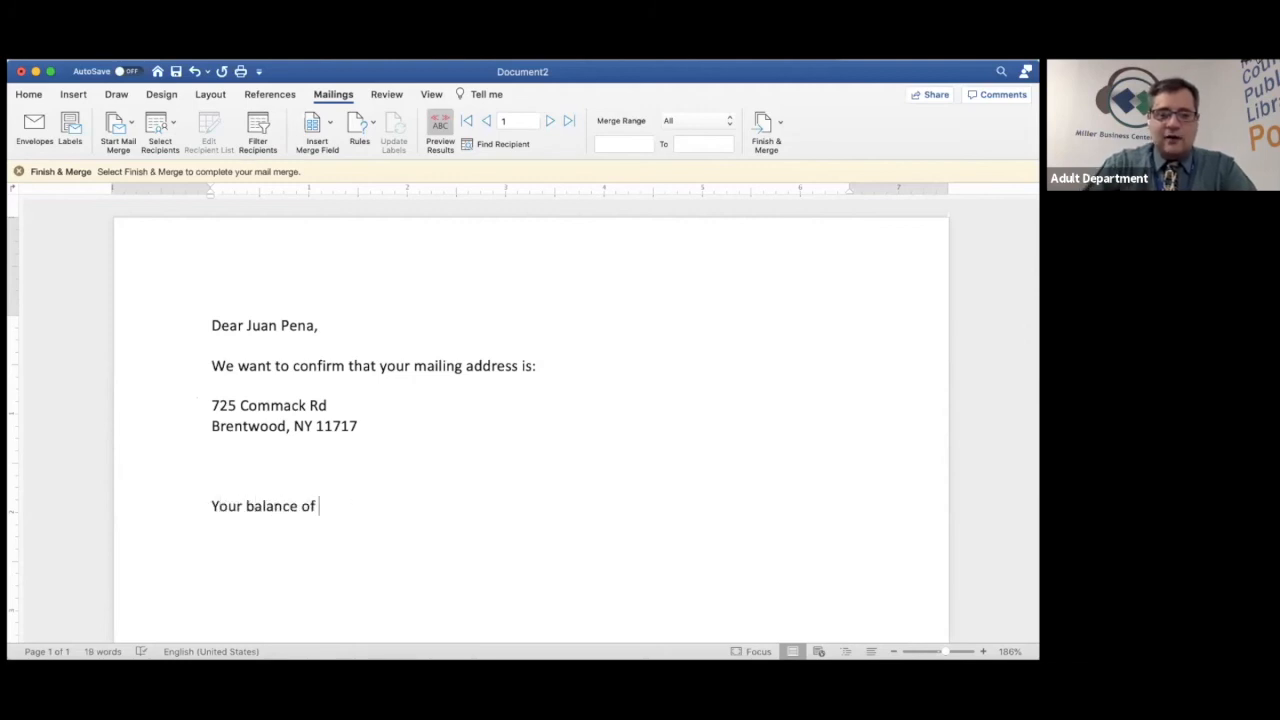
text(<balnac)
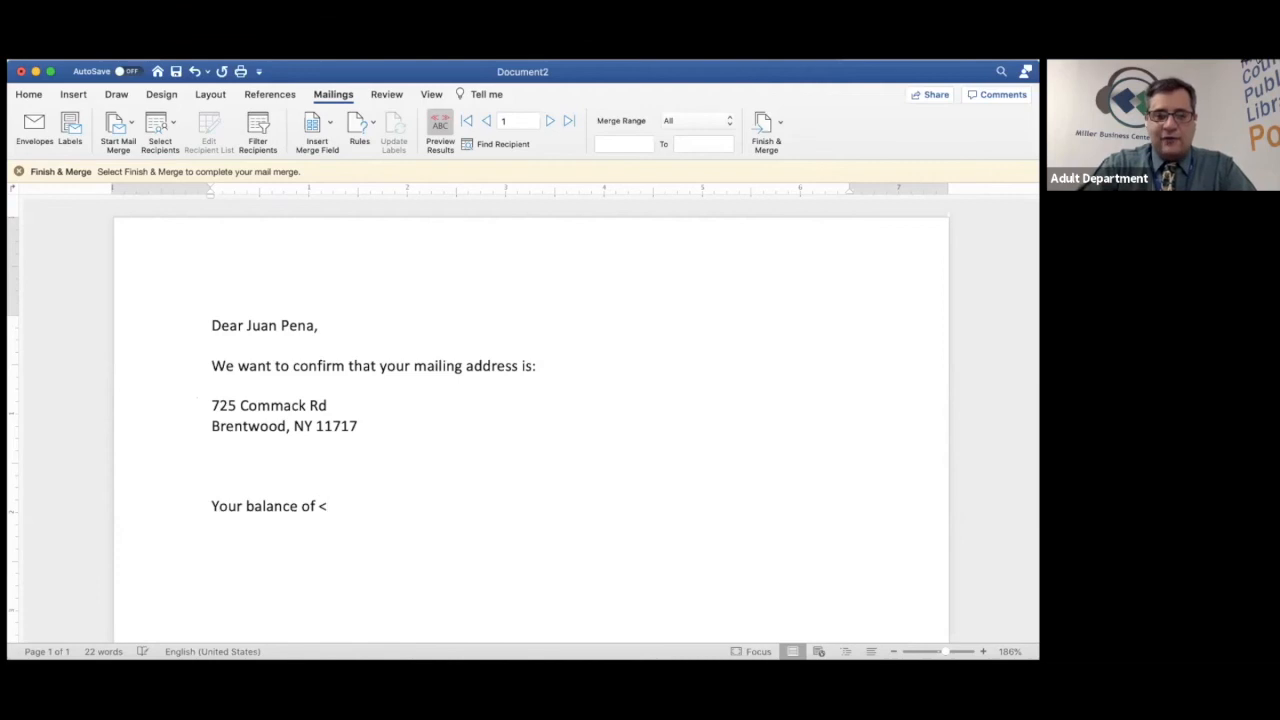
key(BackSpace)
key(BackSpace)
key(BackSpace)
text(ance)
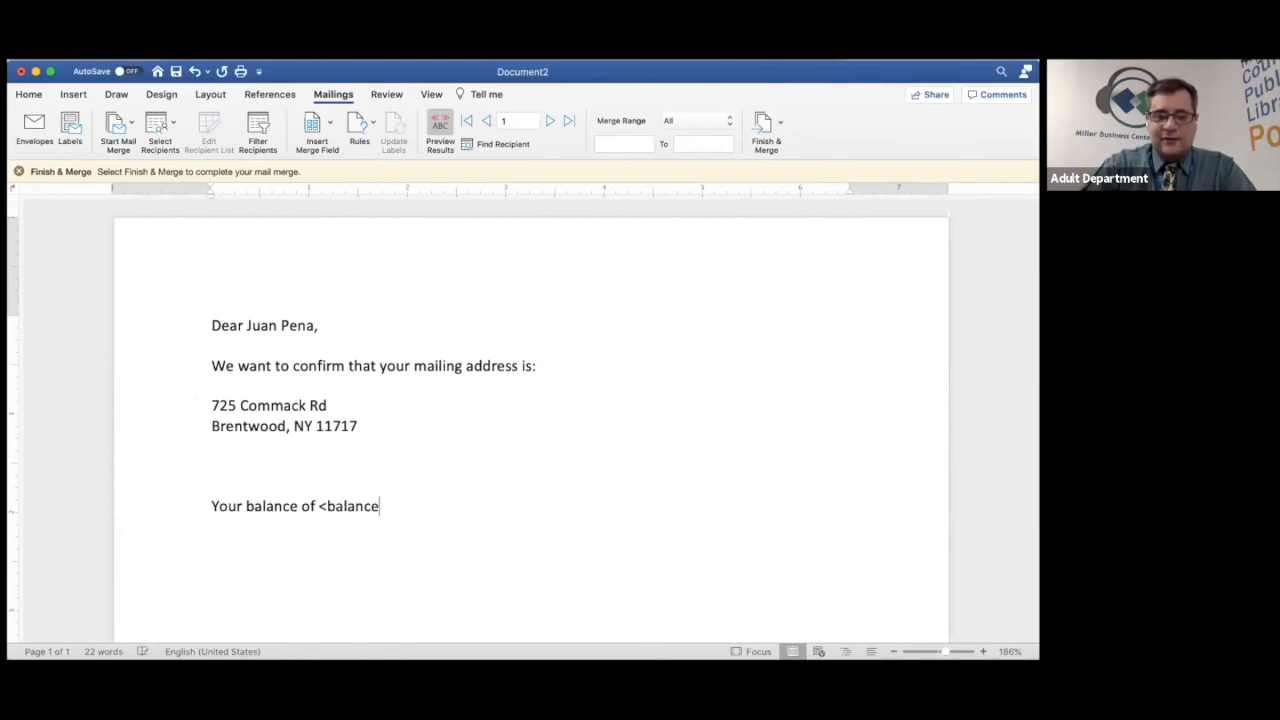
text(> is overdie)
key(BackSpace)
key(BackSpace)
text(ue)
key(Return)
key(Return)
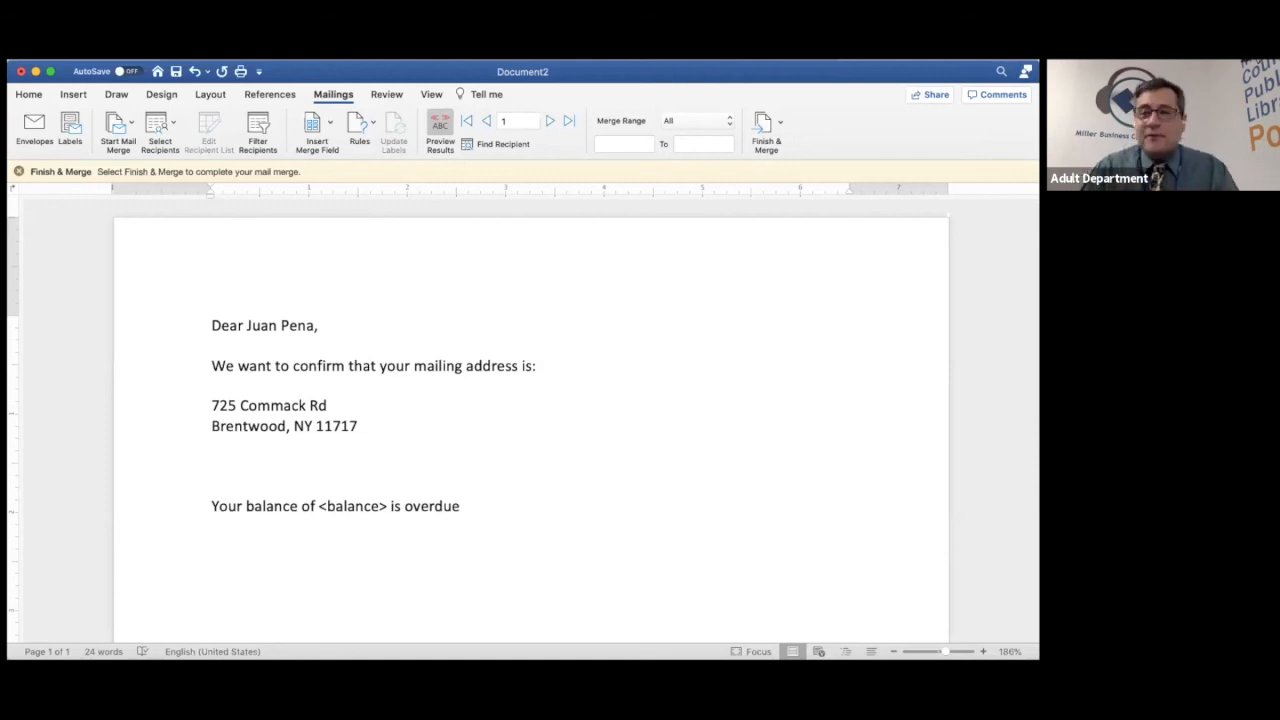
drag(480, 505, 210, 503)
key(BackSpace)
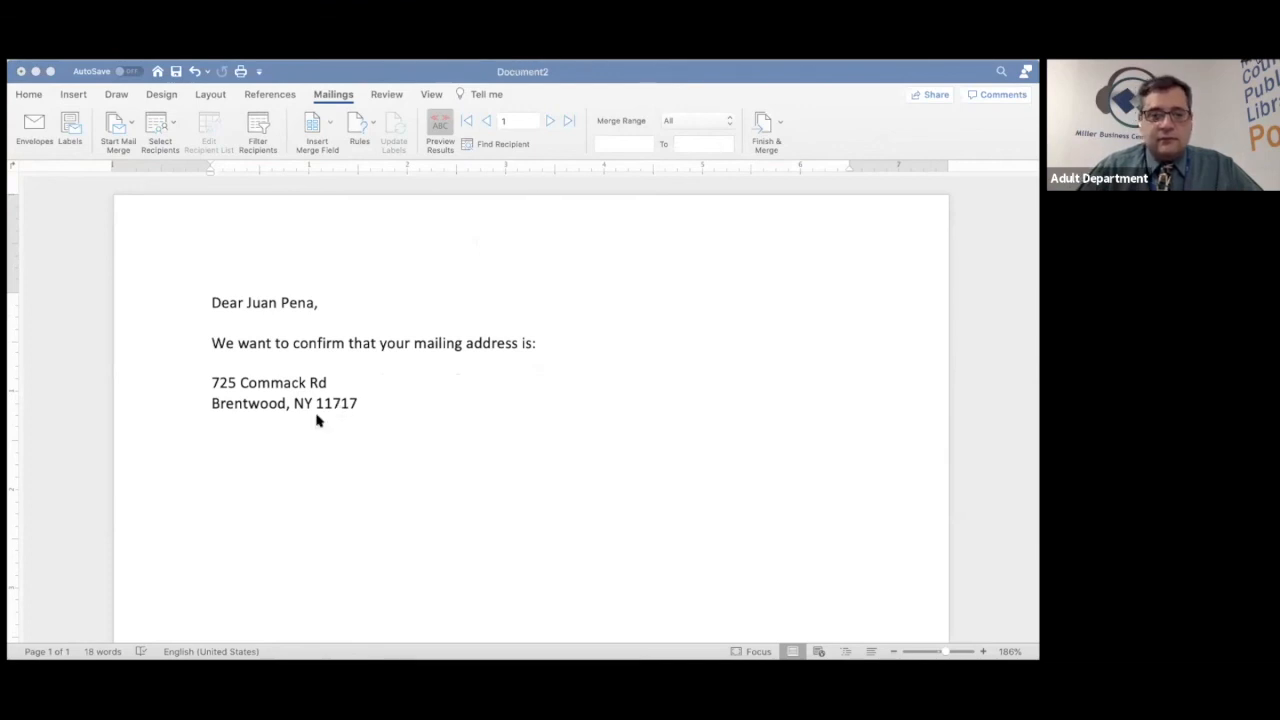
Switch to the 73-page Letters2 document and scroll through the per-recipient letters.
click(607, 538)
scroll(560, 486, down, 10)
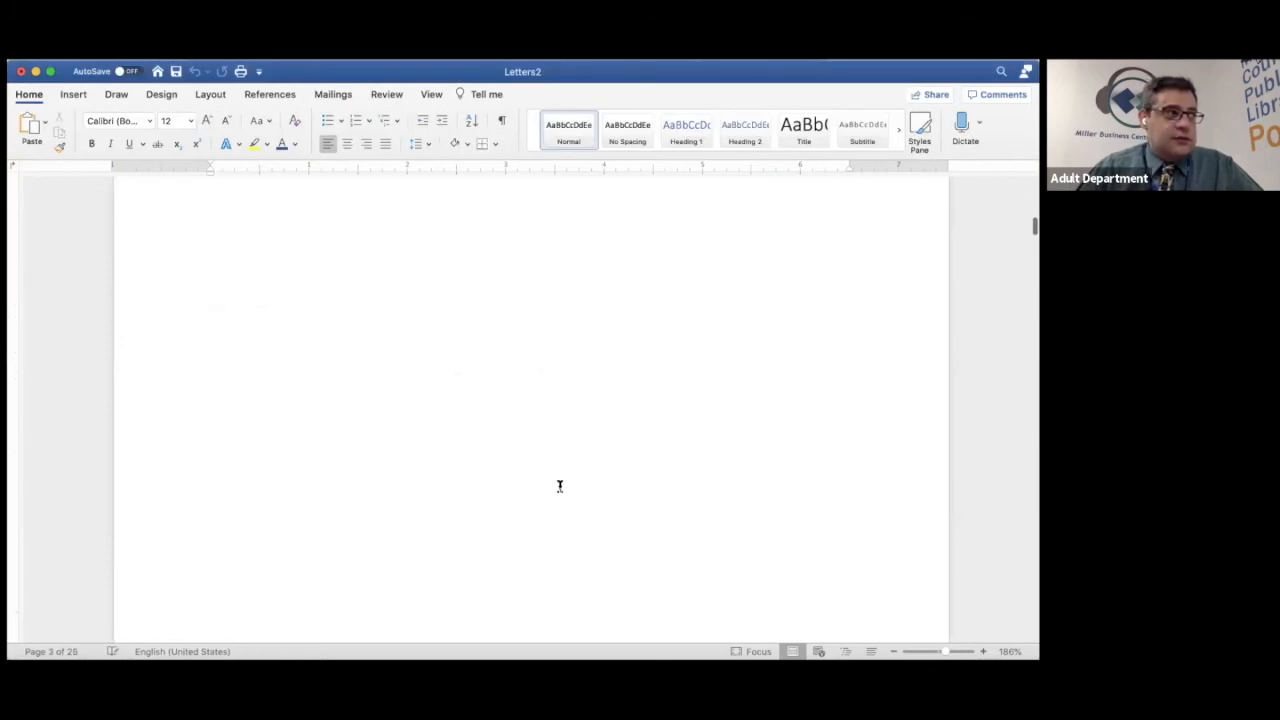
scroll(560, 486, down, 5)
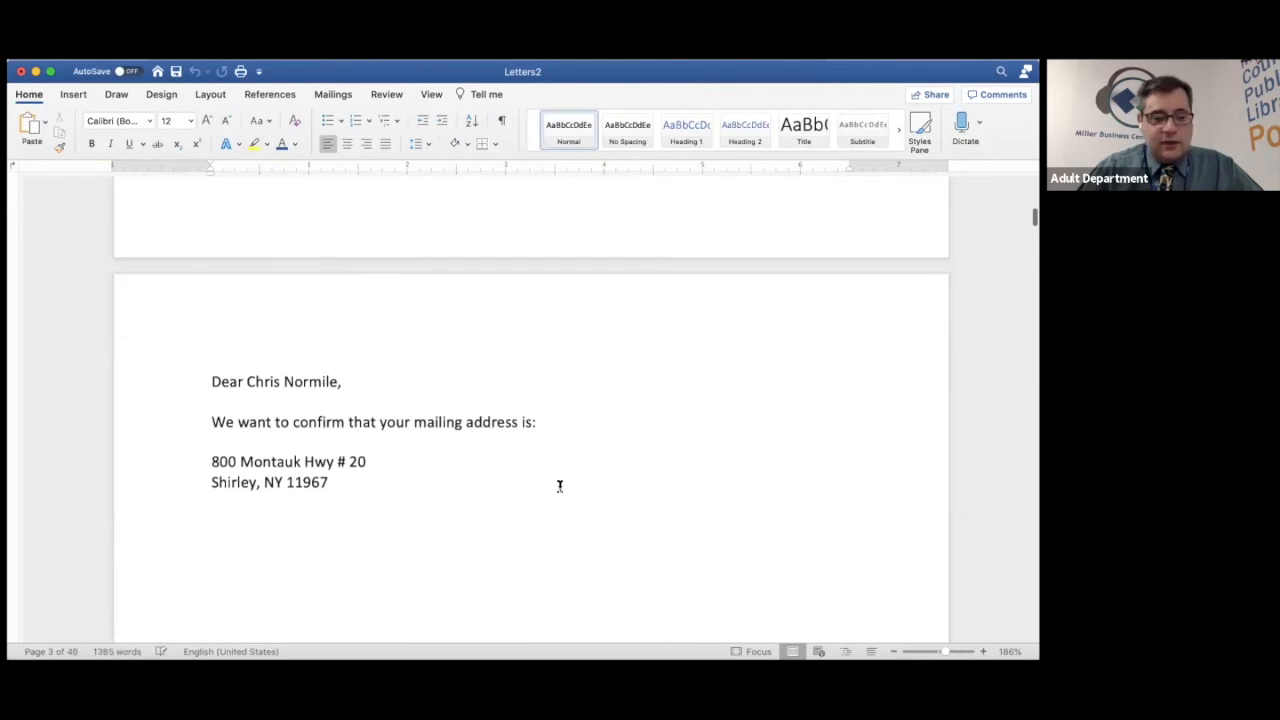
scroll(560, 486, down, 6)
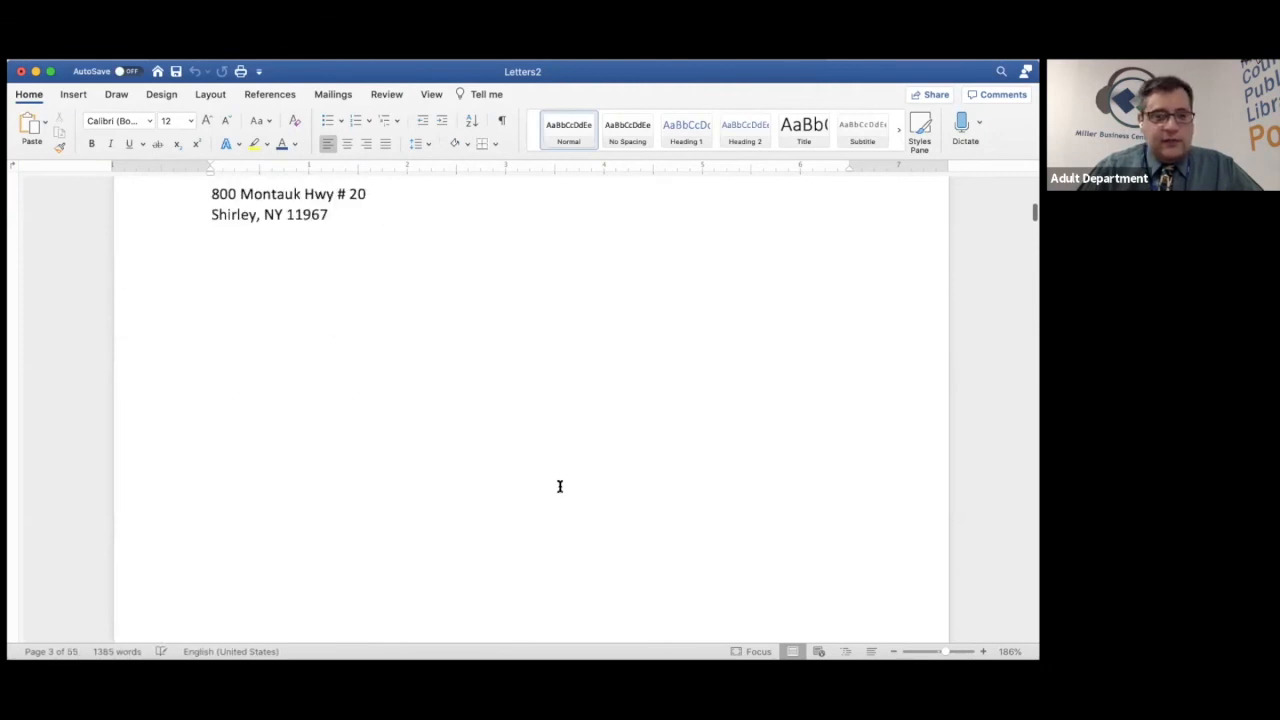
scroll(565, 472, down, 3)
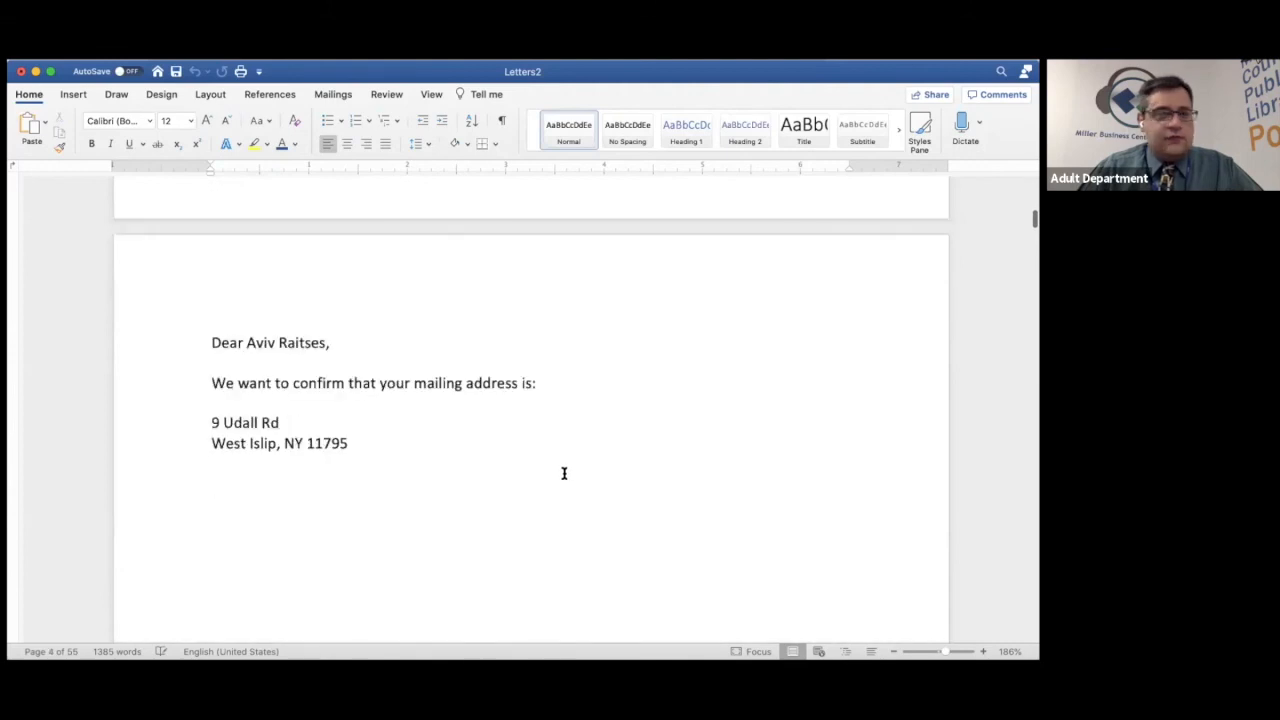
scroll(564, 473, down, 1)
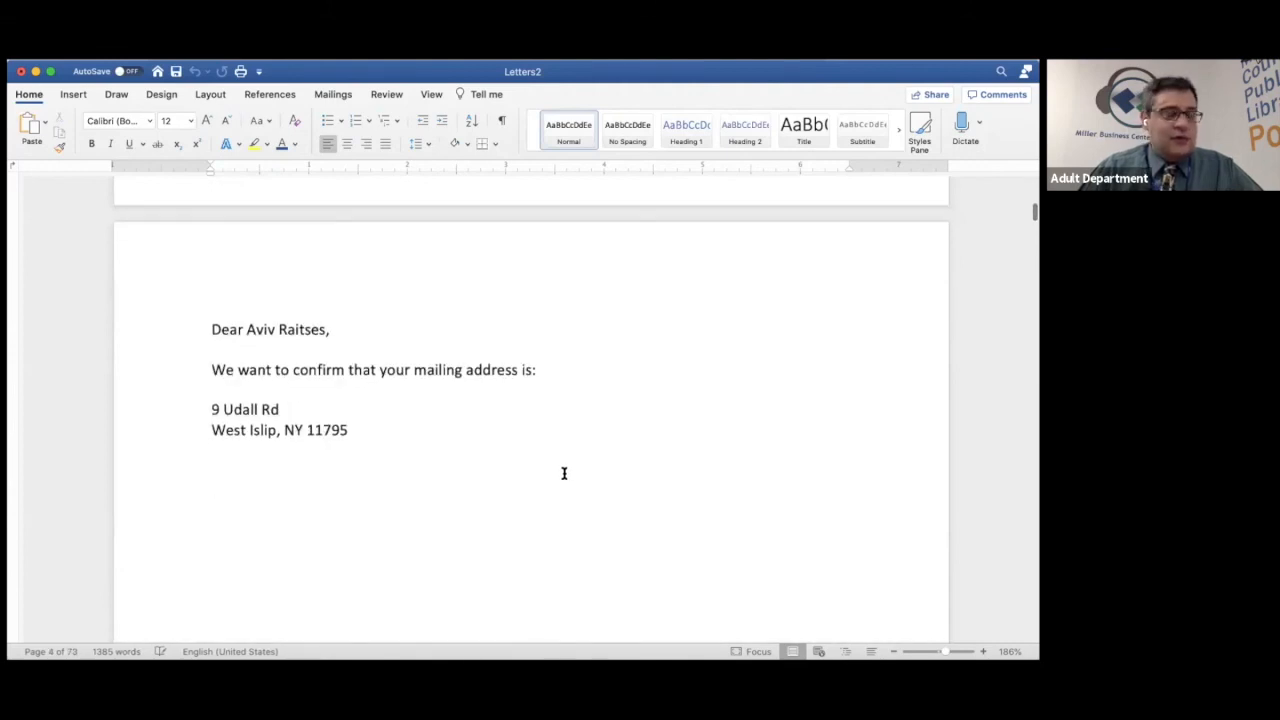
scroll(564, 473, down, 10)
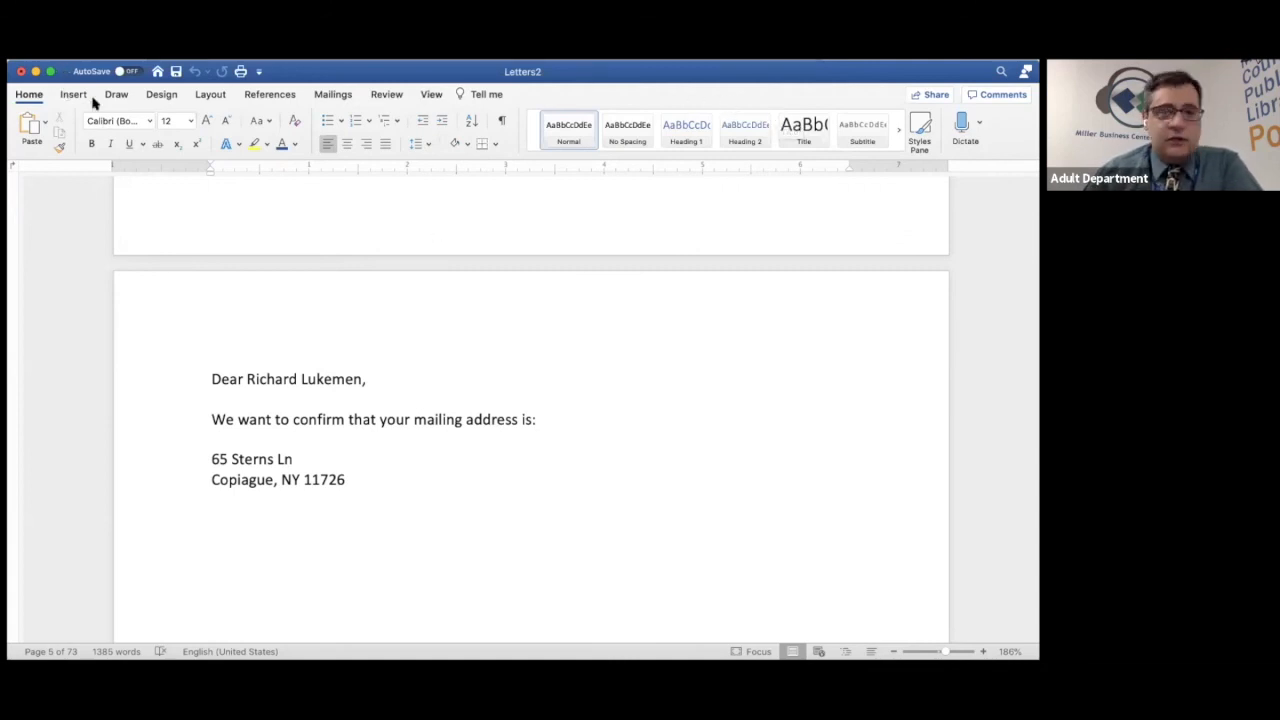
click(330, 94)
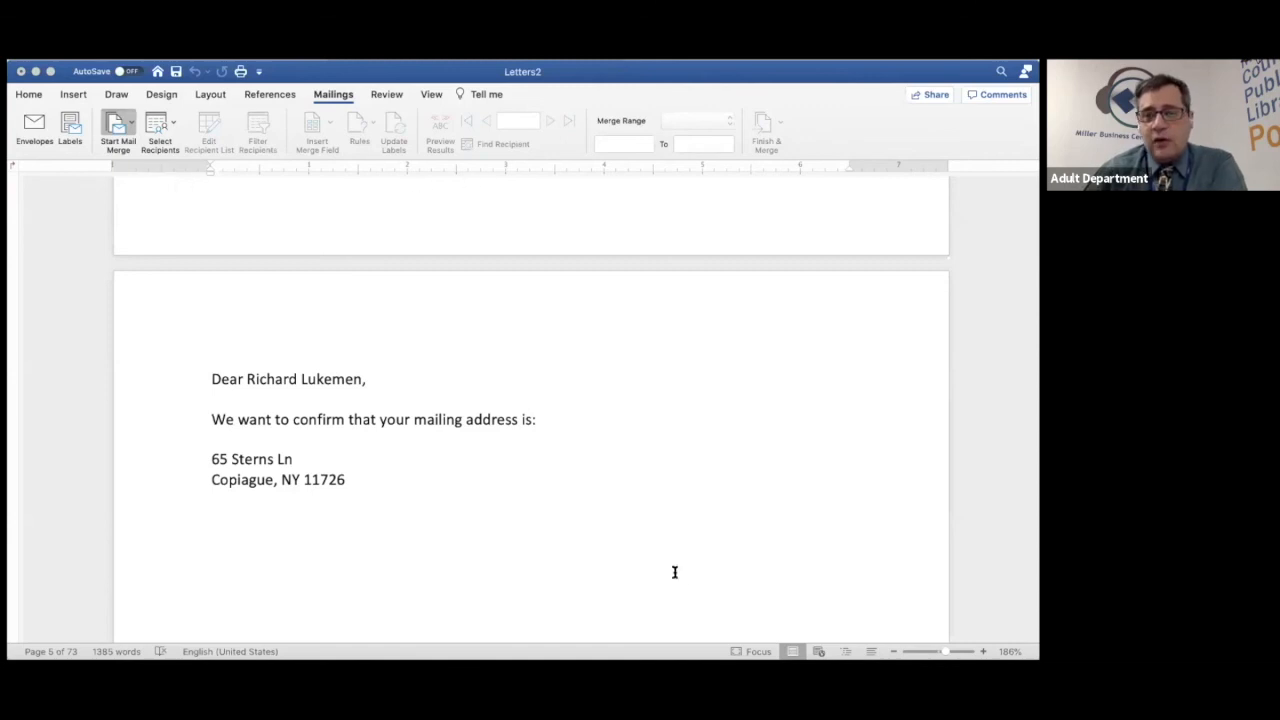
click(583, 66)
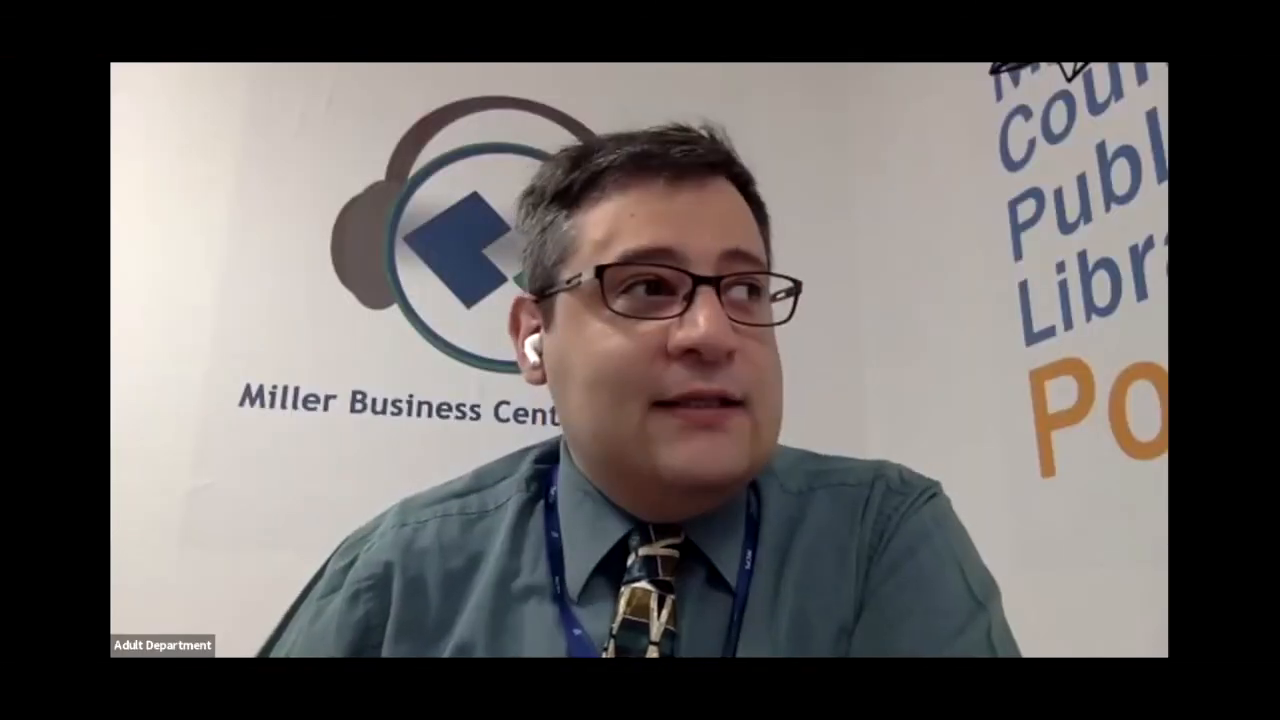